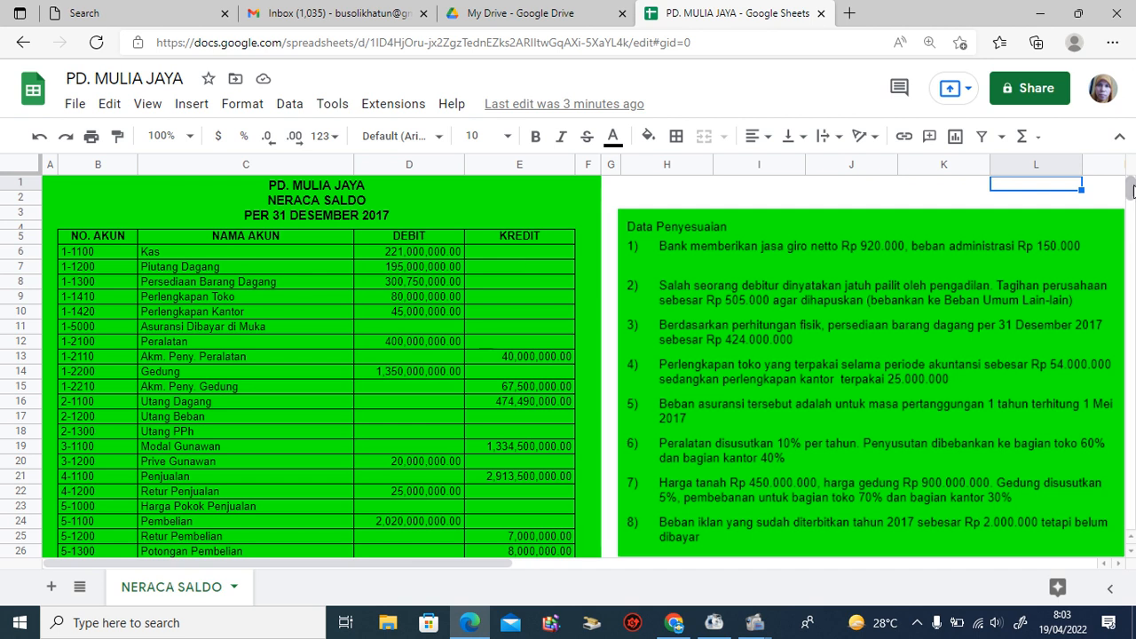
Review the trial balance and adjustment data, and duplicate the NERACA SALDO sheet
{"action": "scroll", "coordinate": [1133, 193], "scroll_direction": "down", "scroll_amount": 1}
{"action": "scroll", "coordinate": [1132, 194], "scroll_direction": "down", "scroll_amount": 3}
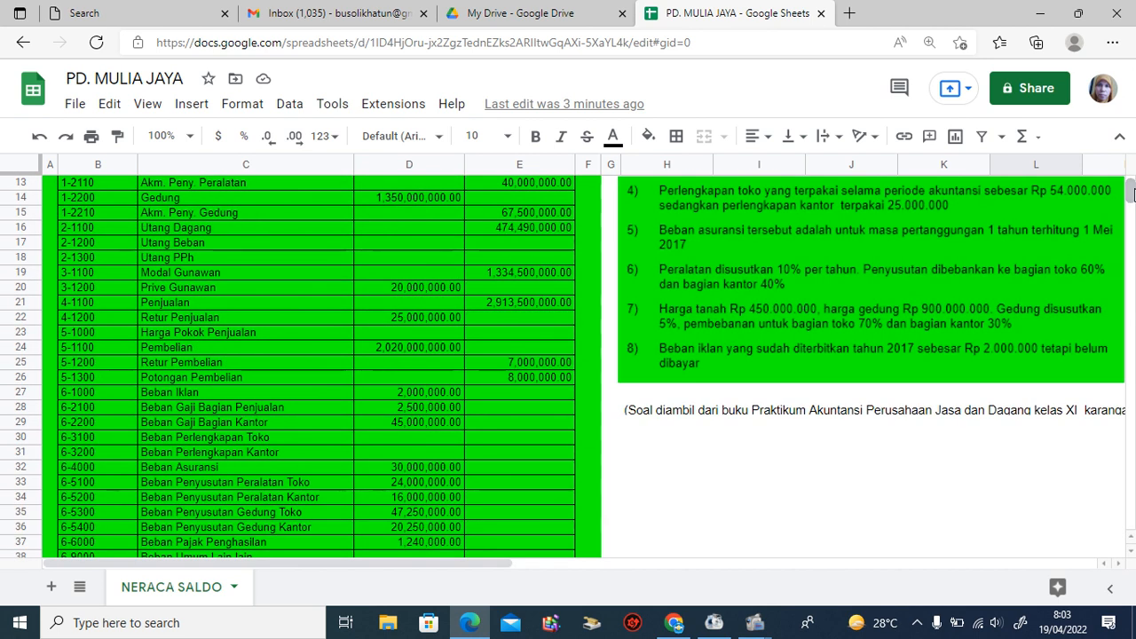
{"action": "scroll", "coordinate": [1132, 194], "scroll_direction": "up", "scroll_amount": 4}
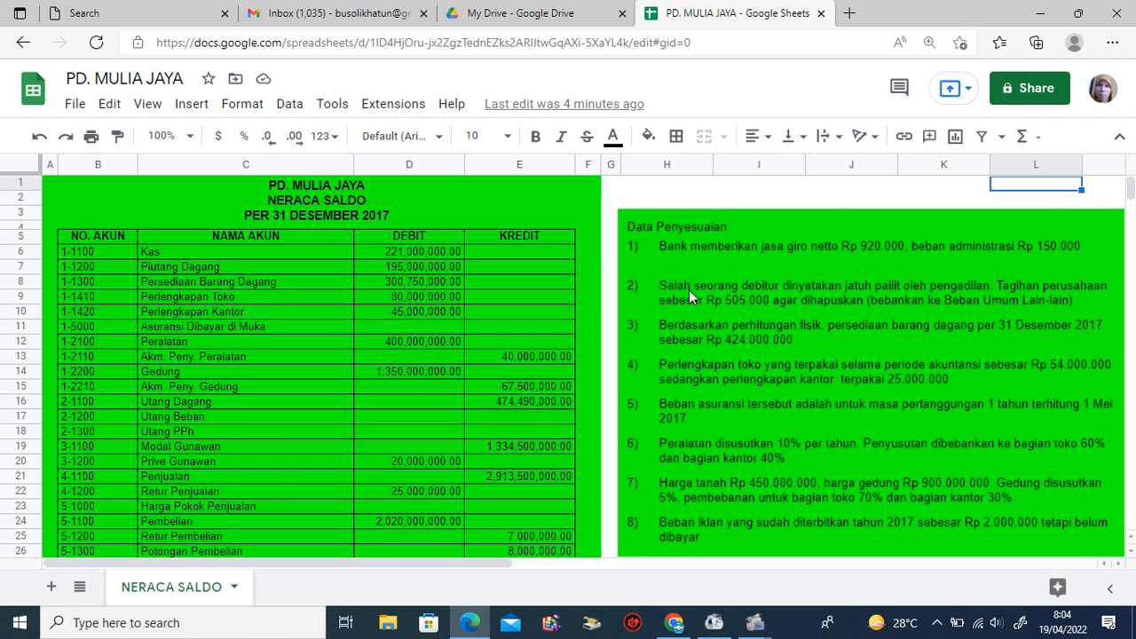
{"action": "left_click", "coordinate": [235, 589]}
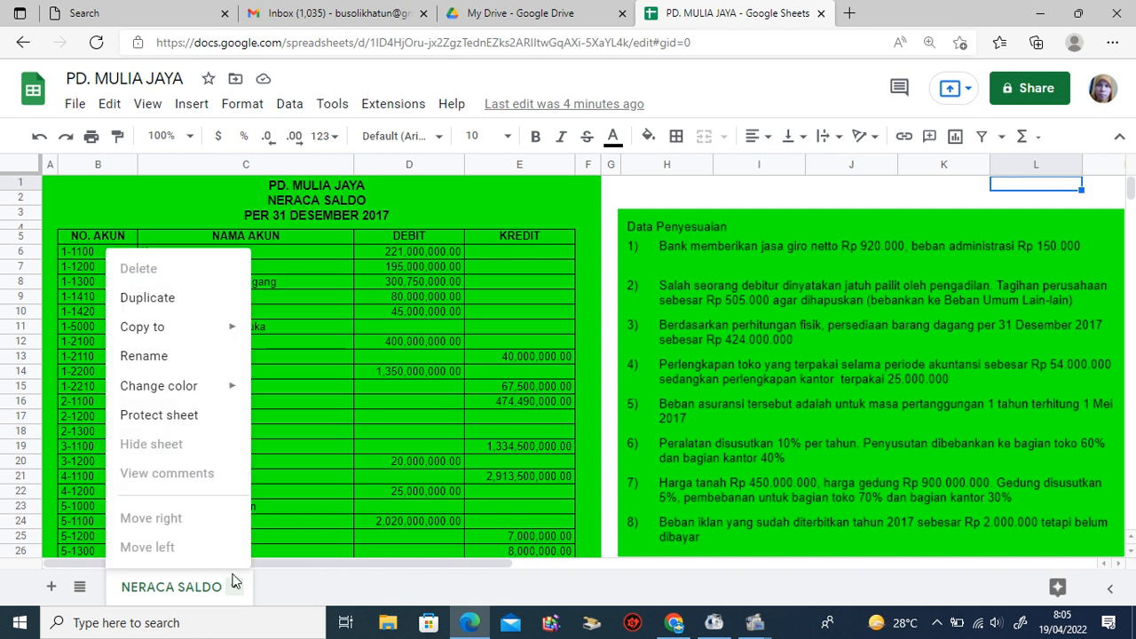
{"action": "left_click", "coordinate": [165, 306]}
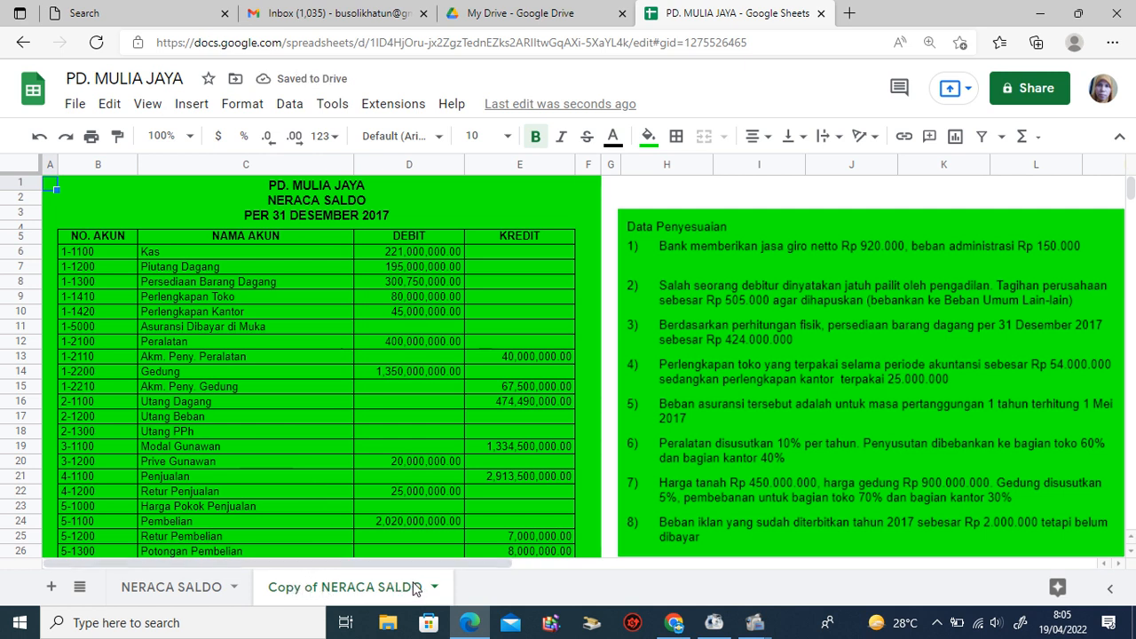
{"action": "left_click", "coordinate": [180, 590]}
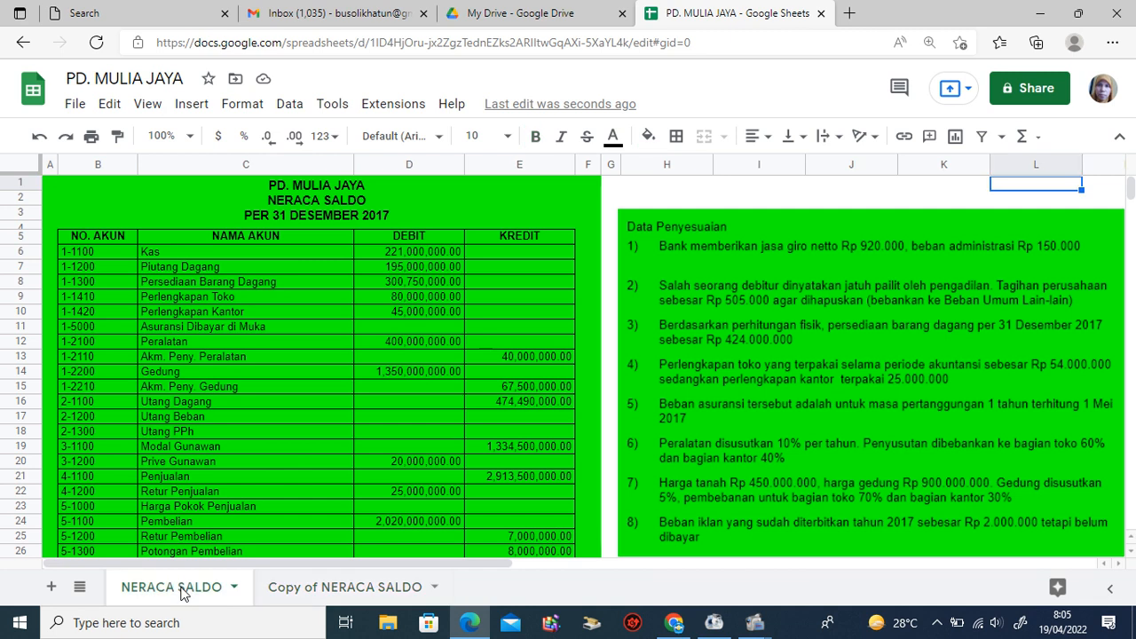
{"action": "left_click", "coordinate": [330, 592]}
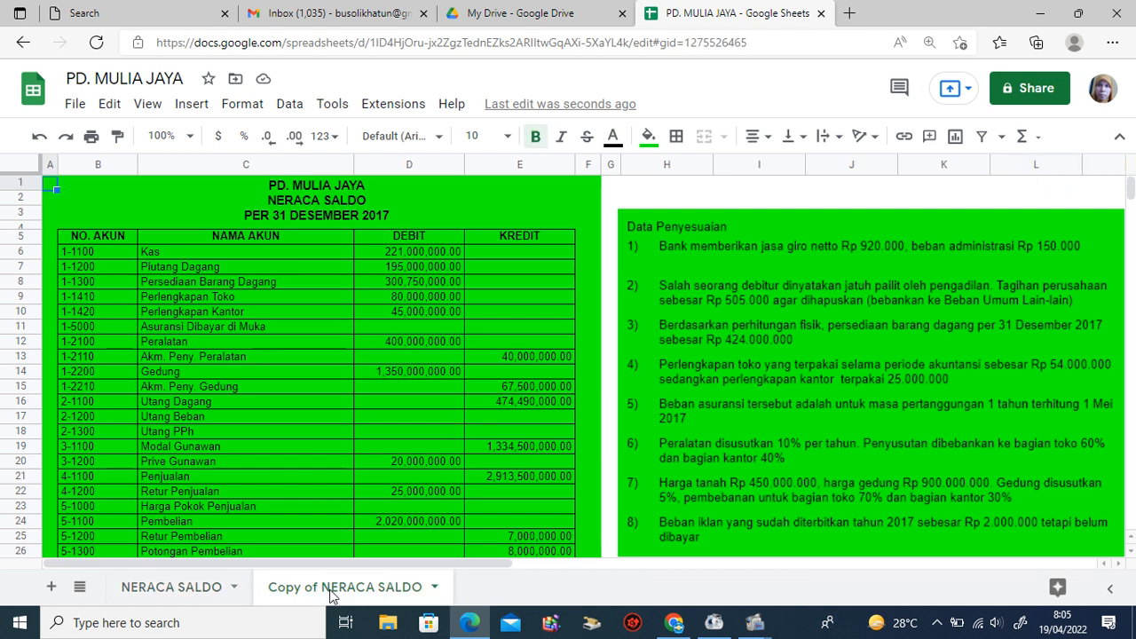
Rename the duplicated sheet as JURNAL PENYESUAIAN
{"action": "left_click", "coordinate": [434, 586]}
{"action": "left_click", "coordinate": [319, 355]}
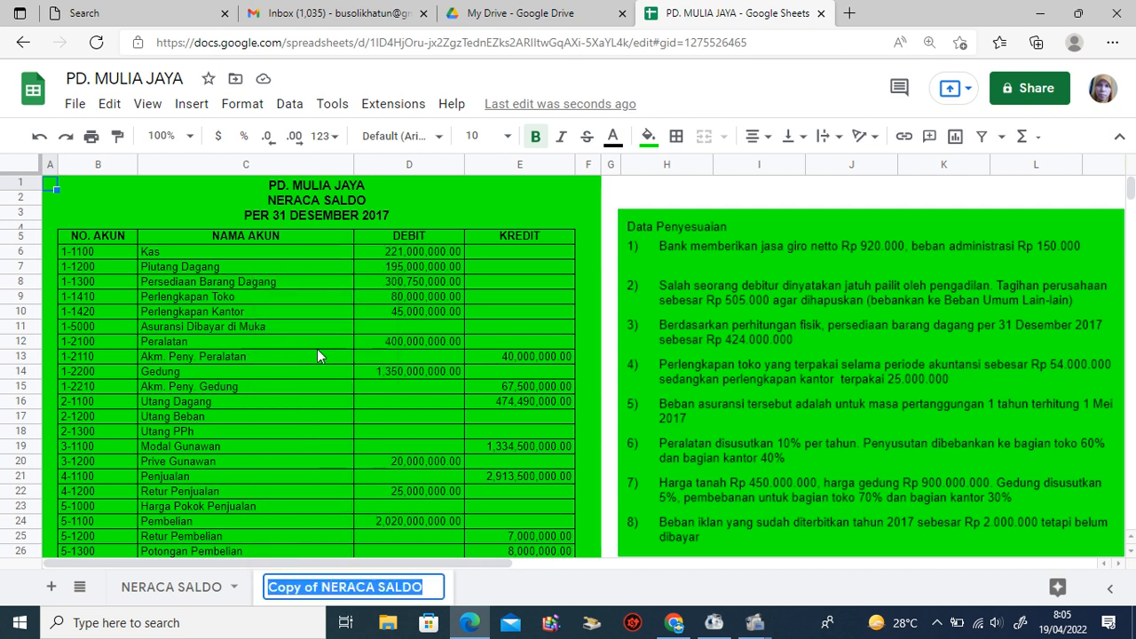
{"action": "type", "text": "JUR"}
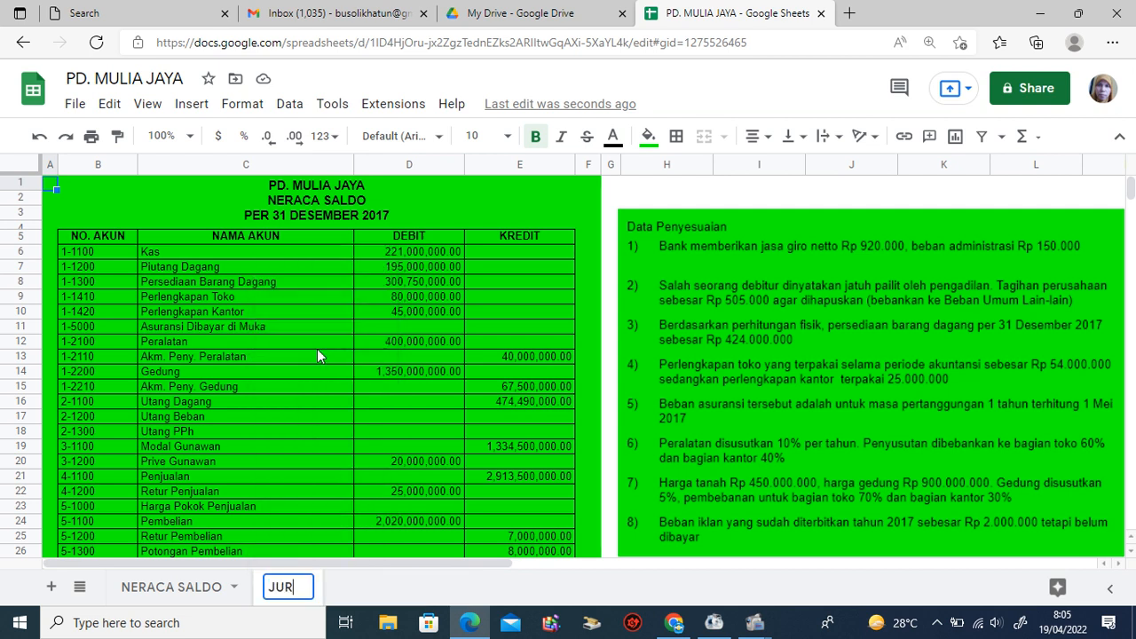
{"action": "type", "text": "NAL PENYESUAIAN"}
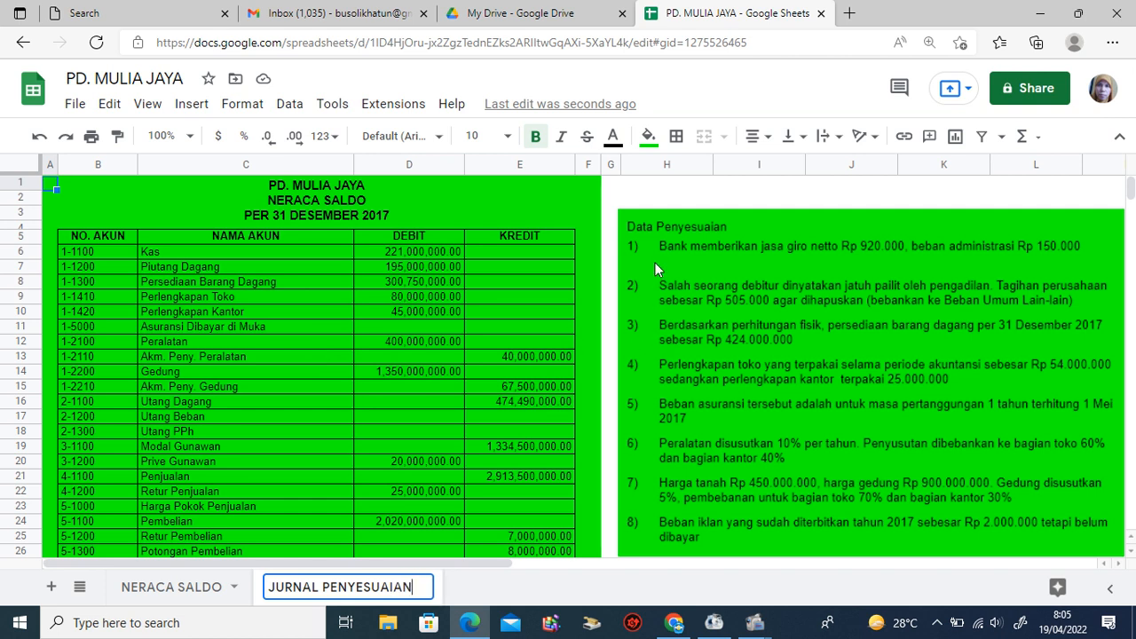
{"action": "left_click", "coordinate": [654, 187]}
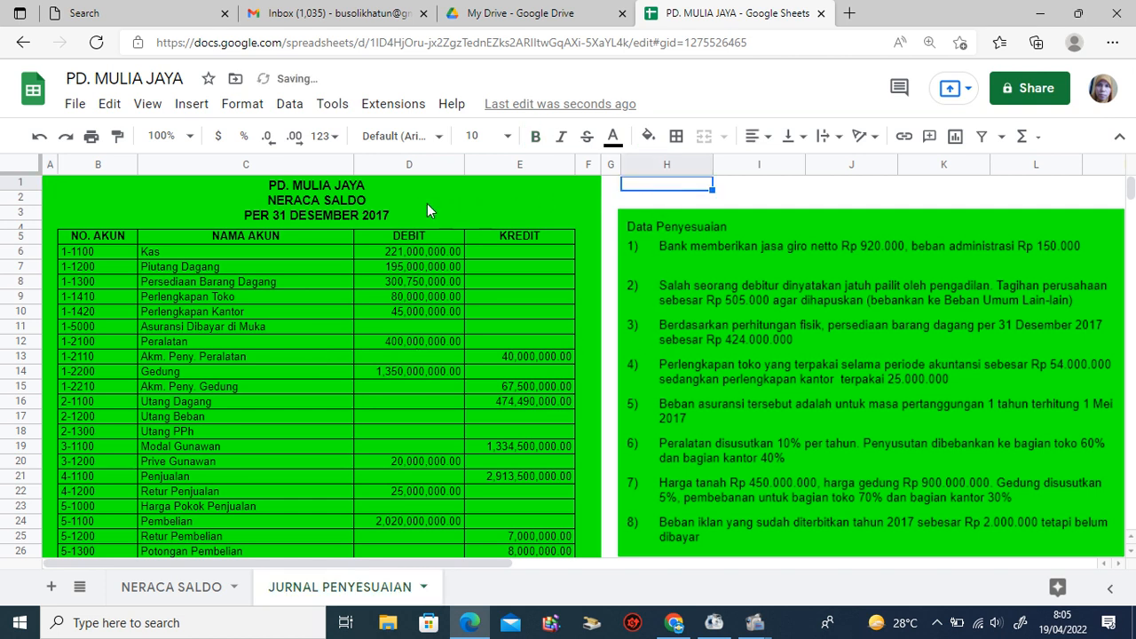
Change the second title line to JURNAL PENYESUAIAN and the third to BULAN DESEMBER 2017 on the copied sheet
{"action": "left_click", "coordinate": [328, 188]}
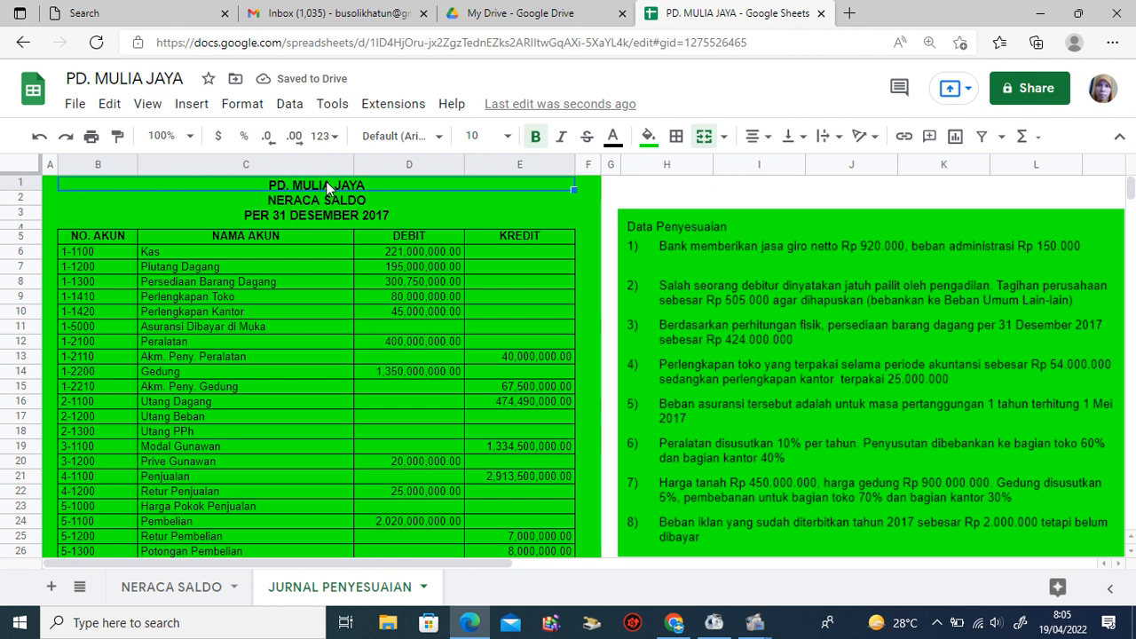
{"action": "left_click", "coordinate": [324, 208]}
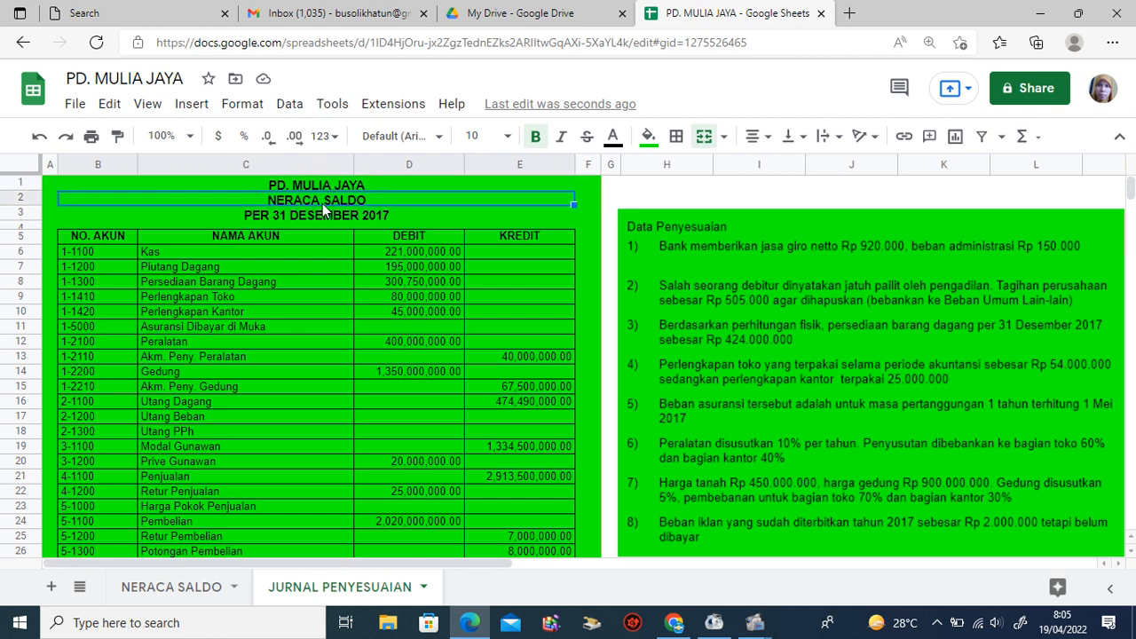
{"action": "type", "text": "JURNAL PE"}
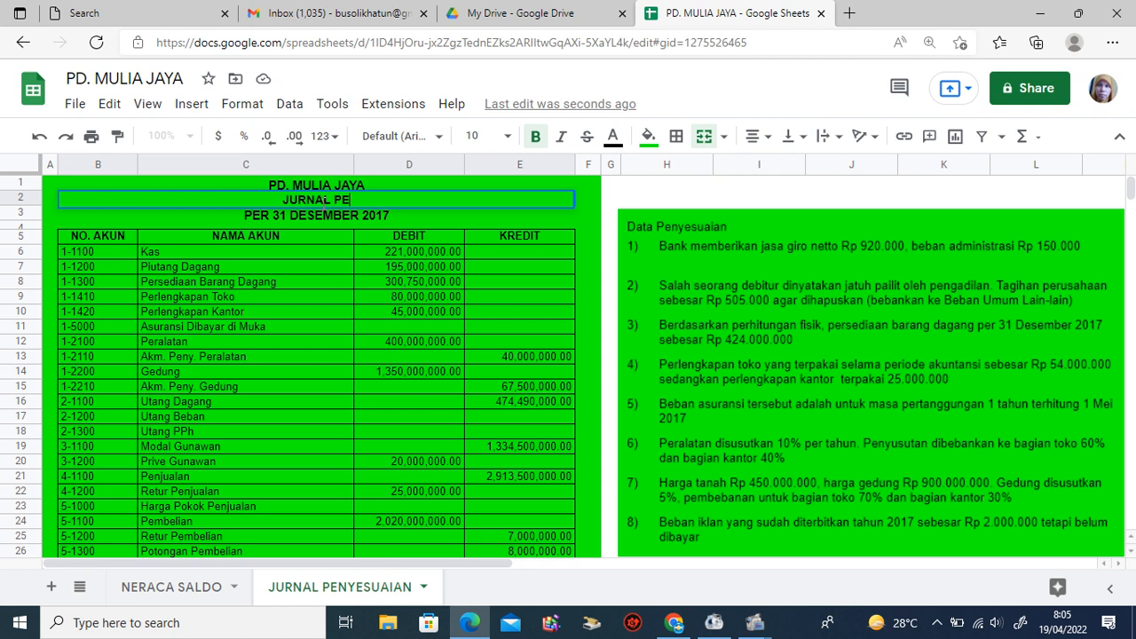
{"action": "type", "text": "NYESUAIAN"}
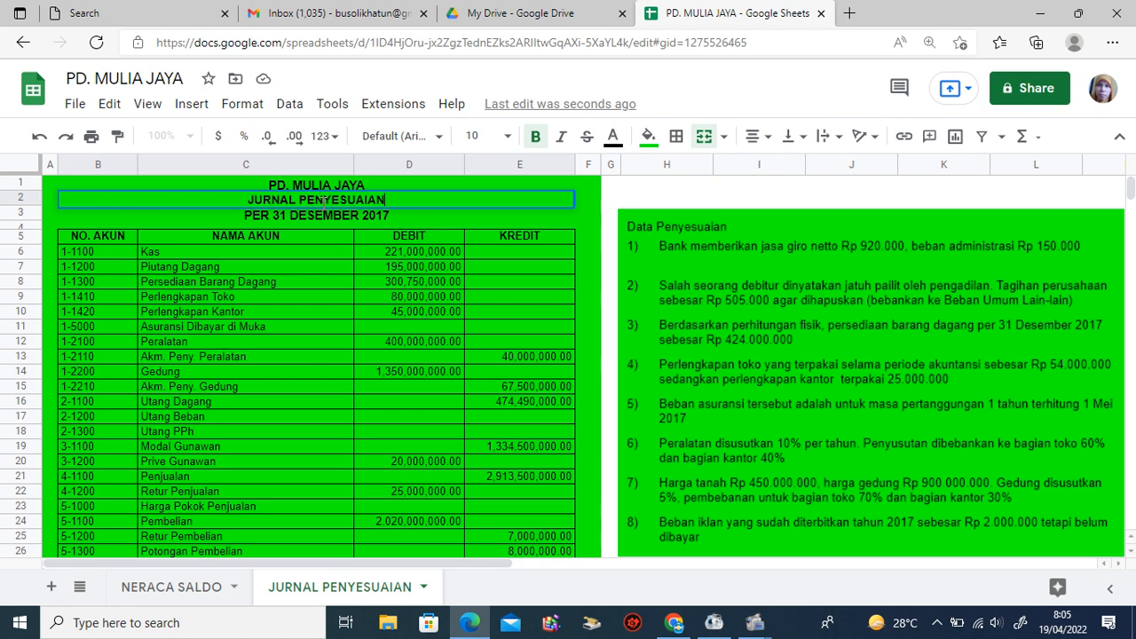
{"action": "left_click", "coordinate": [297, 218]}
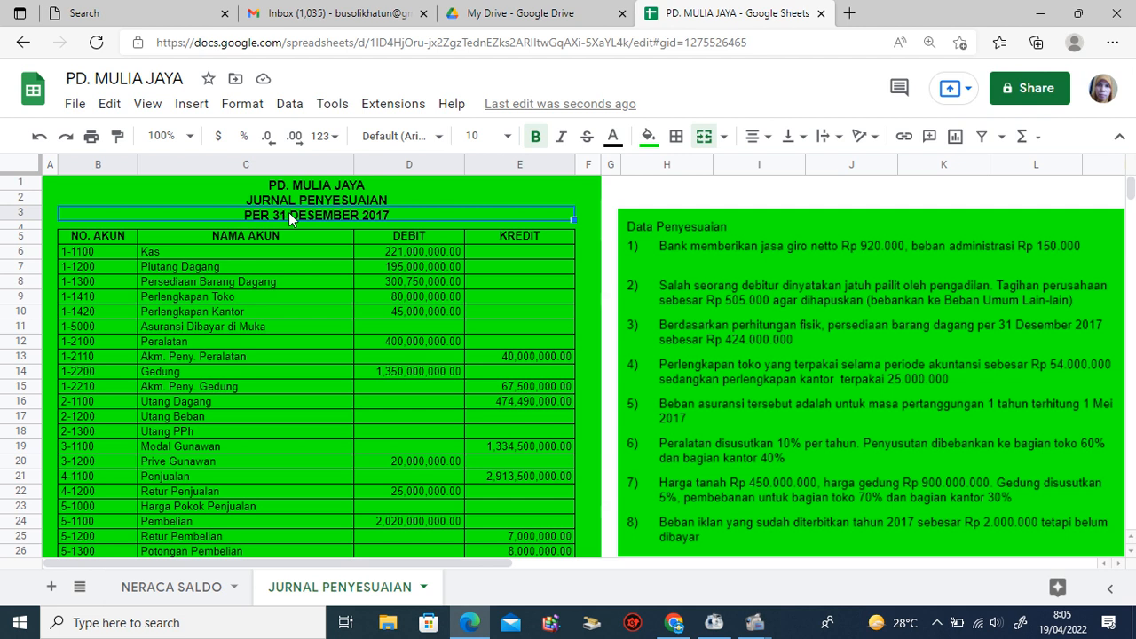
{"action": "type", "text": "BULA"}
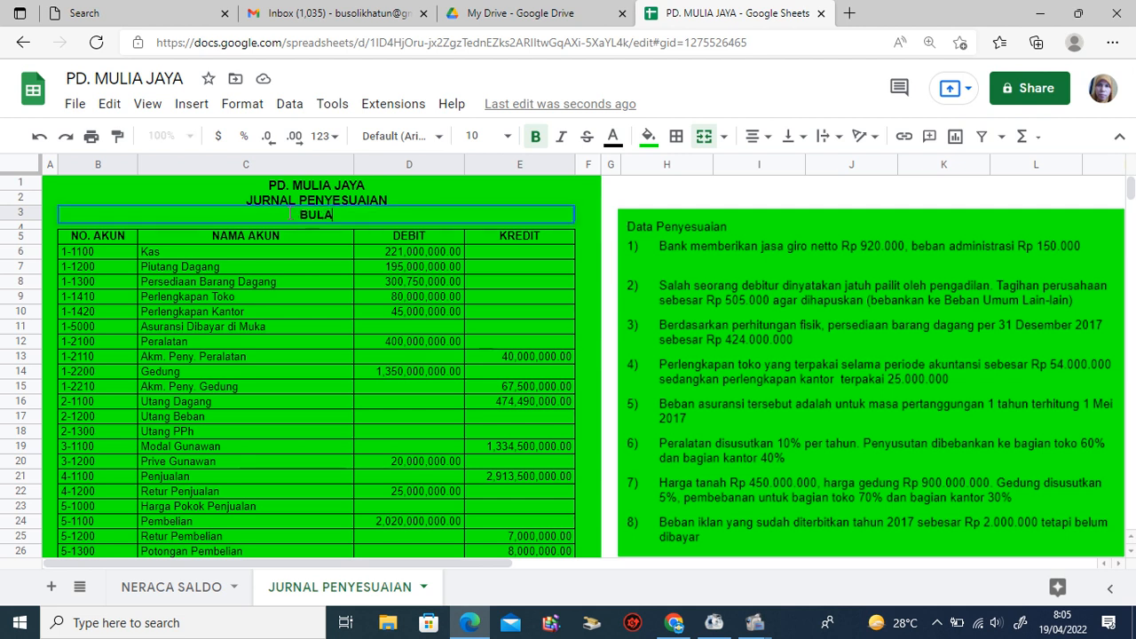
{"action": "type", "text": "N DESEMBER"}
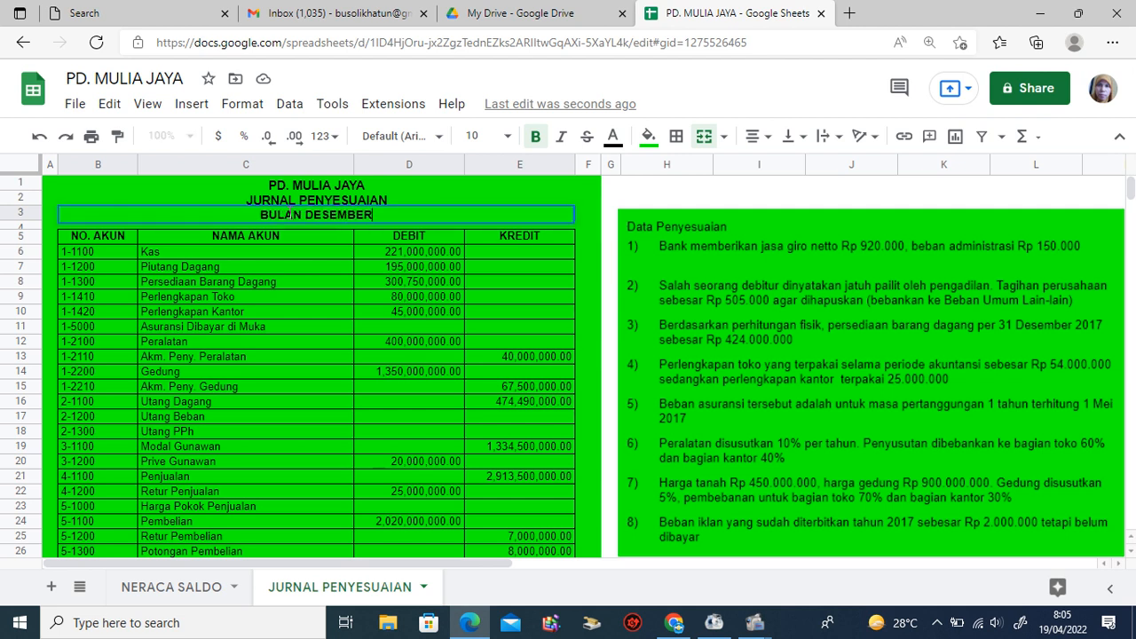
{"action": "type", "text": " 2017"}
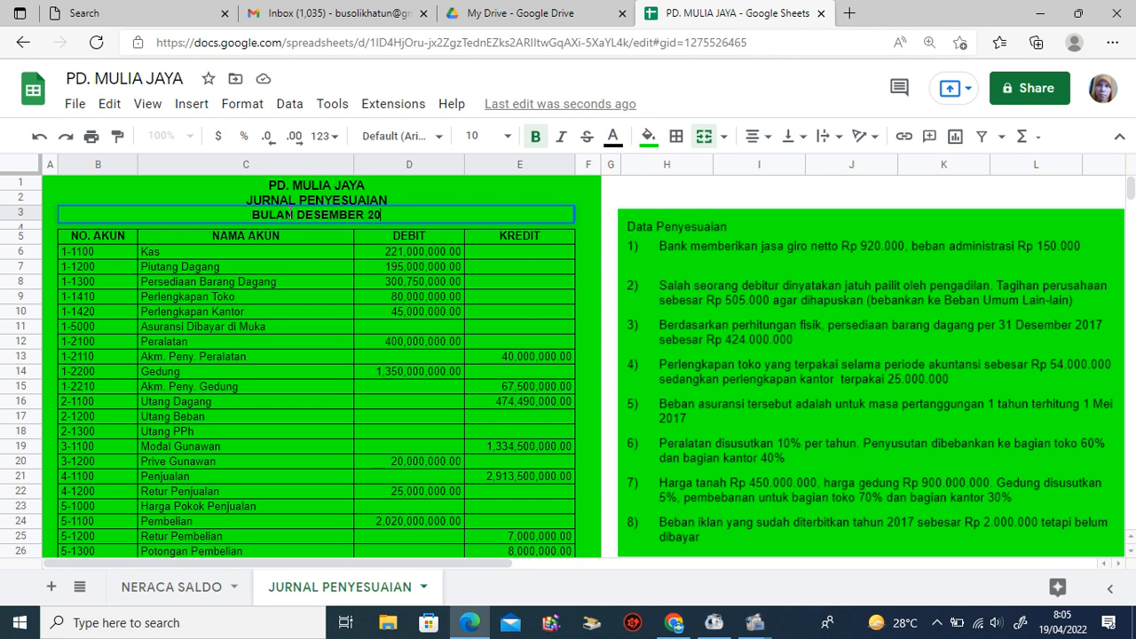
{"action": "left_click", "coordinate": [498, 270]}
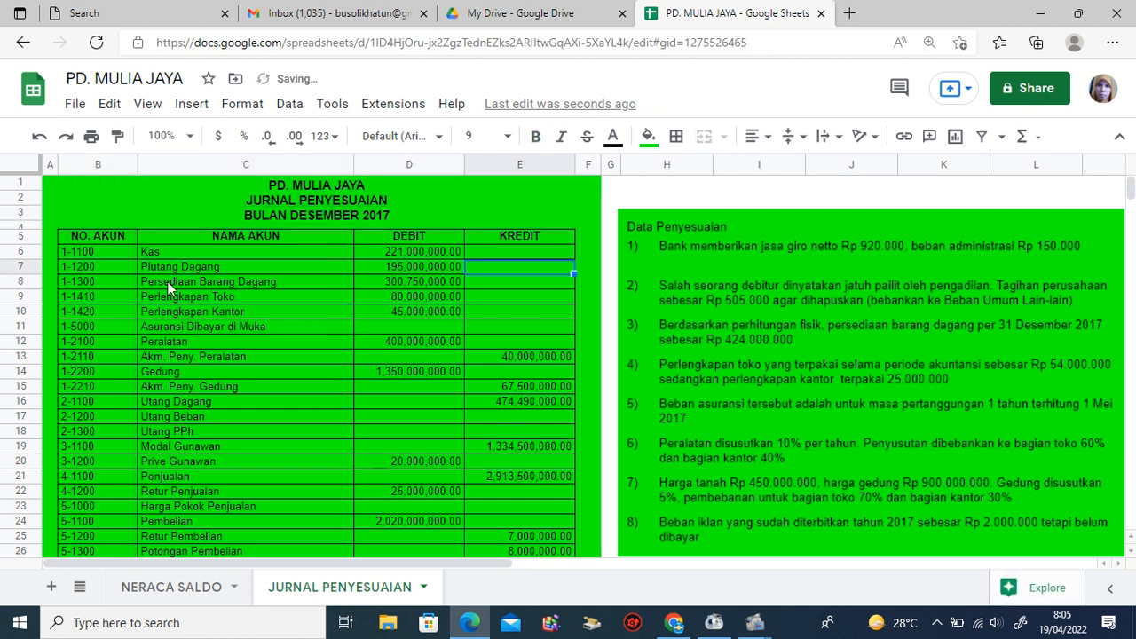
Clear the table contents in B6:E39 of the JURNAL PENYESUAIAN sheet, dismissing the advertising pop-up
{"action": "left_click_drag", "start_coordinate": [80, 253], "coordinate": [359, 301]}
{"action": "left_click_drag", "start_coordinate": [103, 252], "coordinate": [543, 520]}
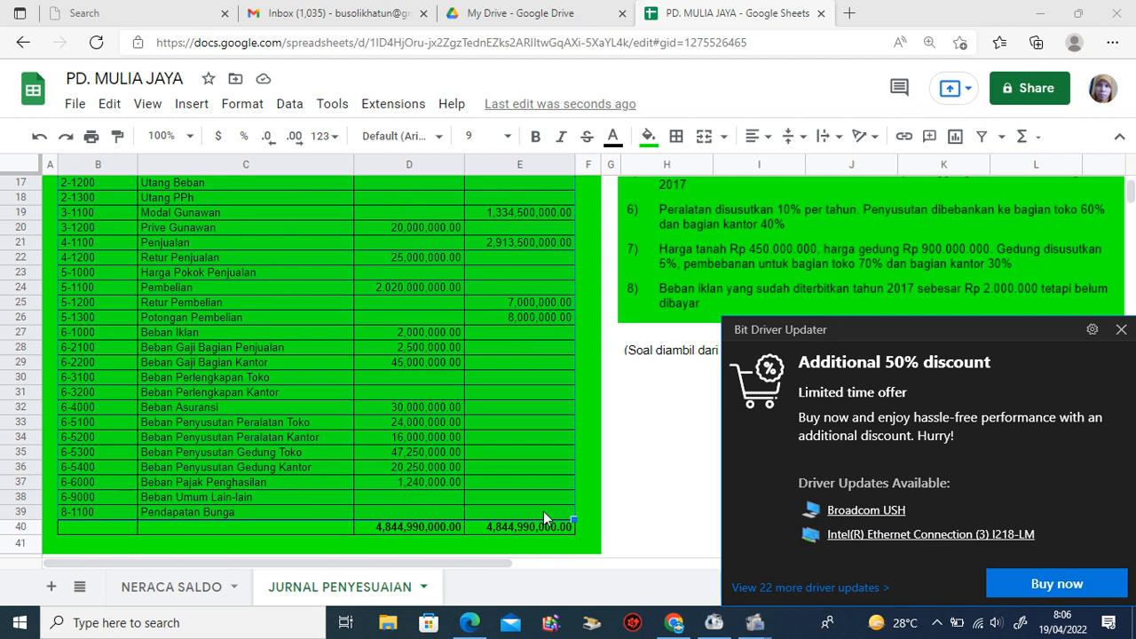
{"action": "left_click", "coordinate": [1120, 333]}
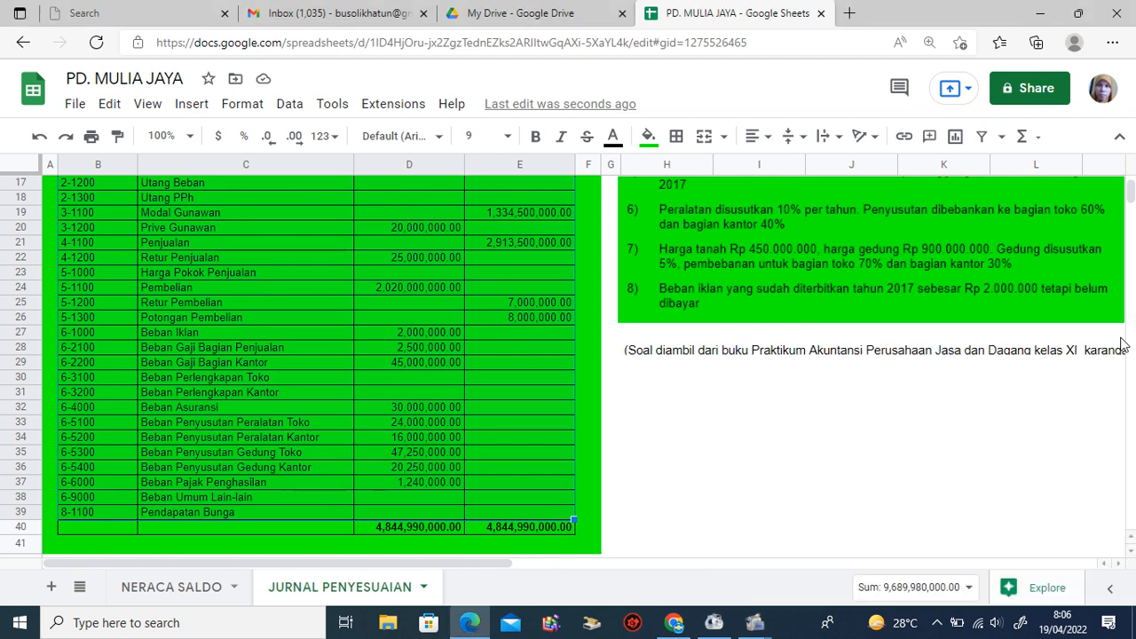
{"action": "key", "text": "Delete"}
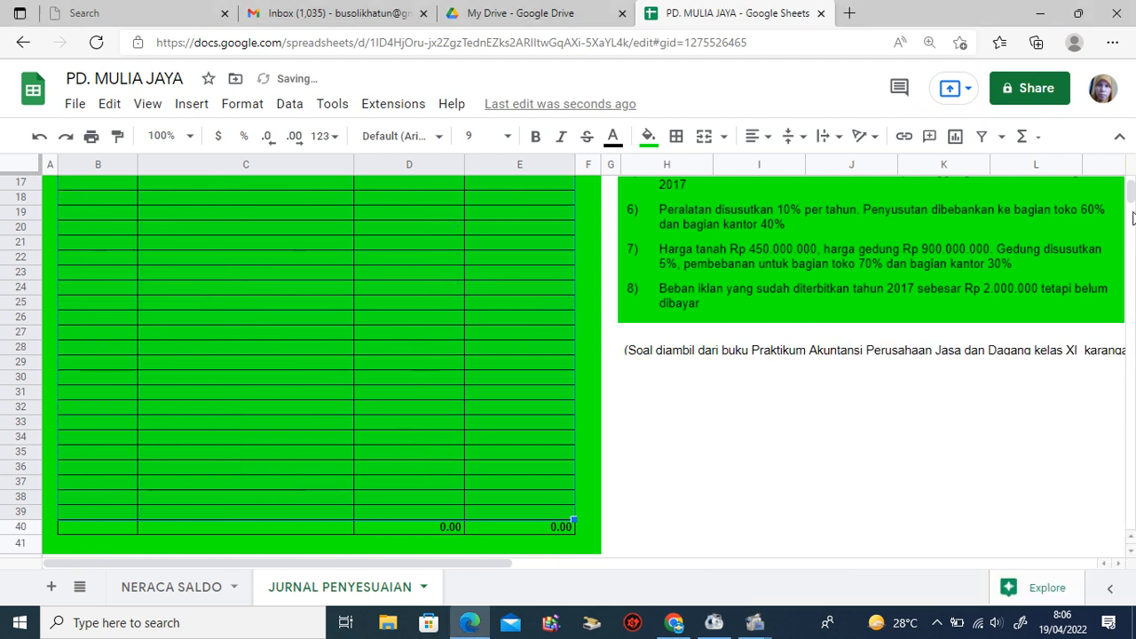
{"action": "left_click_drag", "start_coordinate": [1133, 196], "coordinate": [1132, 188]}
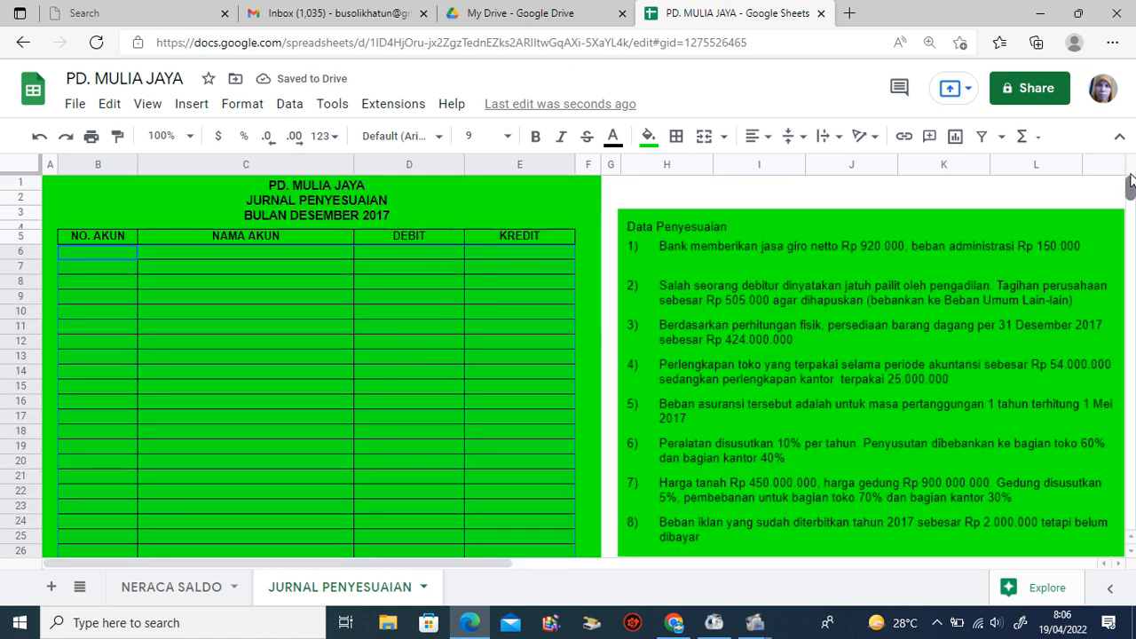
Replace the NO. AKUN heading with TANGGAL and the NAMA AKUN heading with KETERANGAN
{"action": "left_click", "coordinate": [77, 234]}
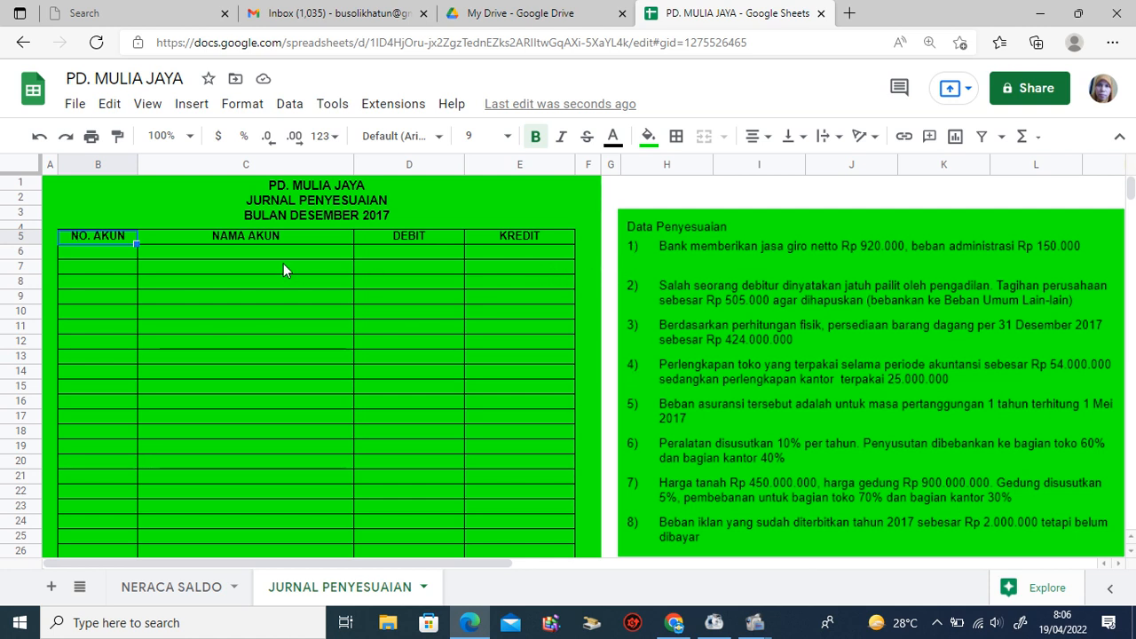
{"action": "type", "text": "TANGGA"}
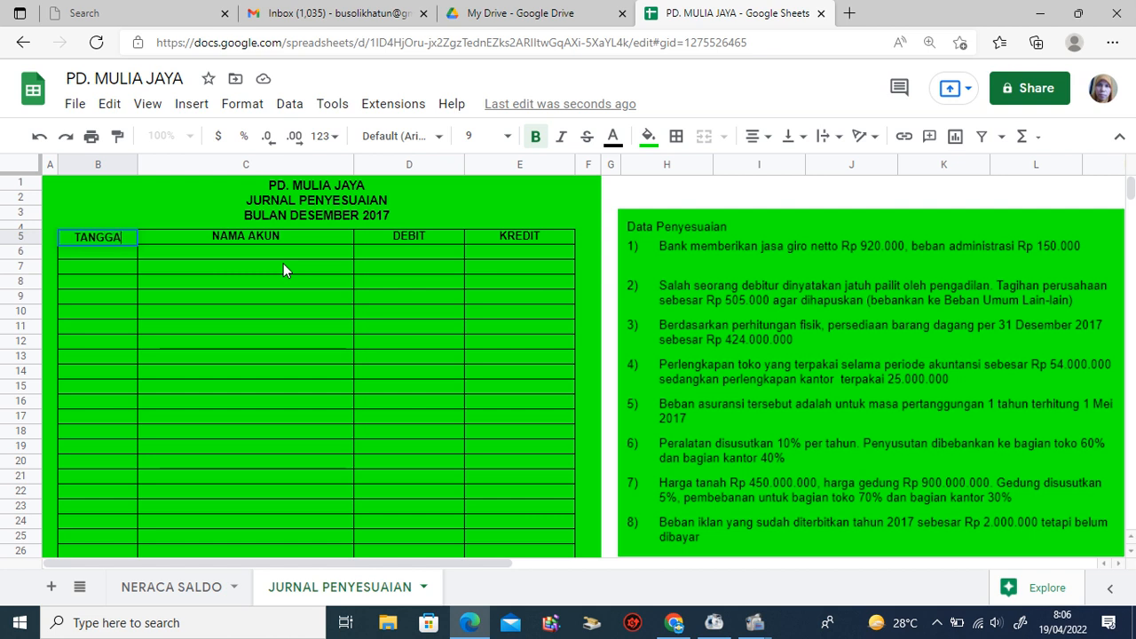
{"action": "type", "text": "L"}
{"action": "key", "text": "Tab"}
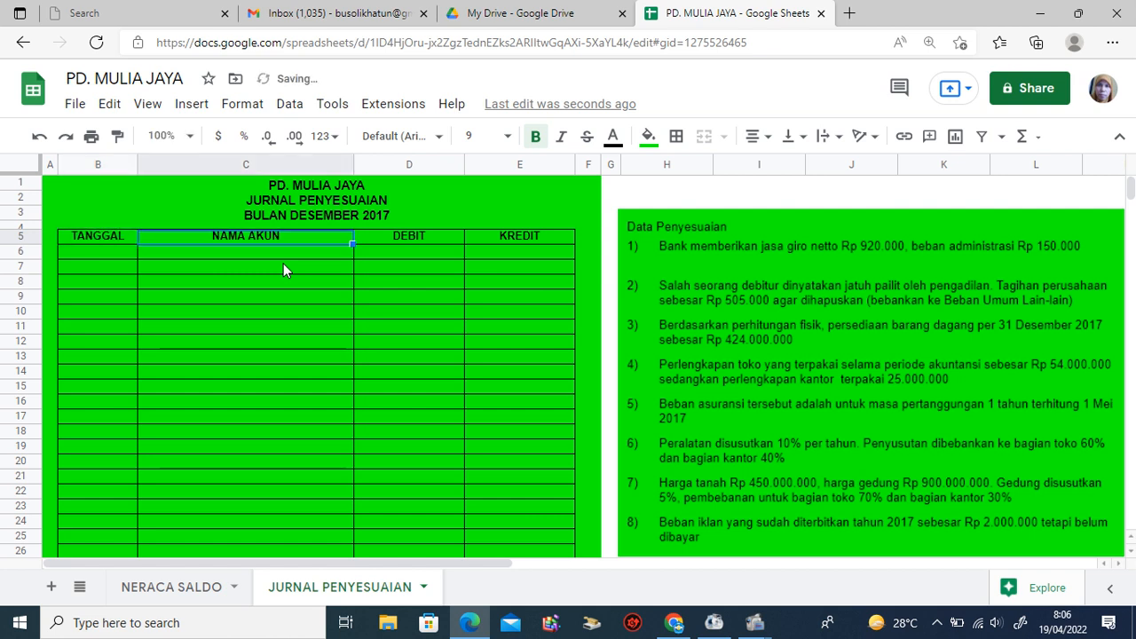
{"action": "type", "text": "KETE"}
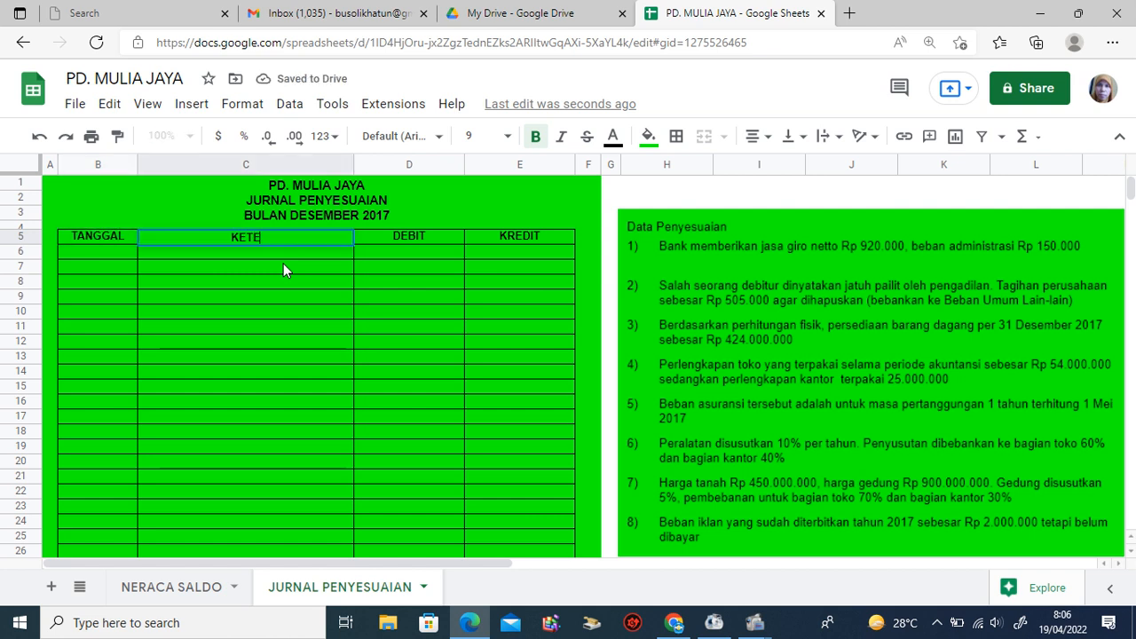
{"action": "type", "text": "RANGAN"}
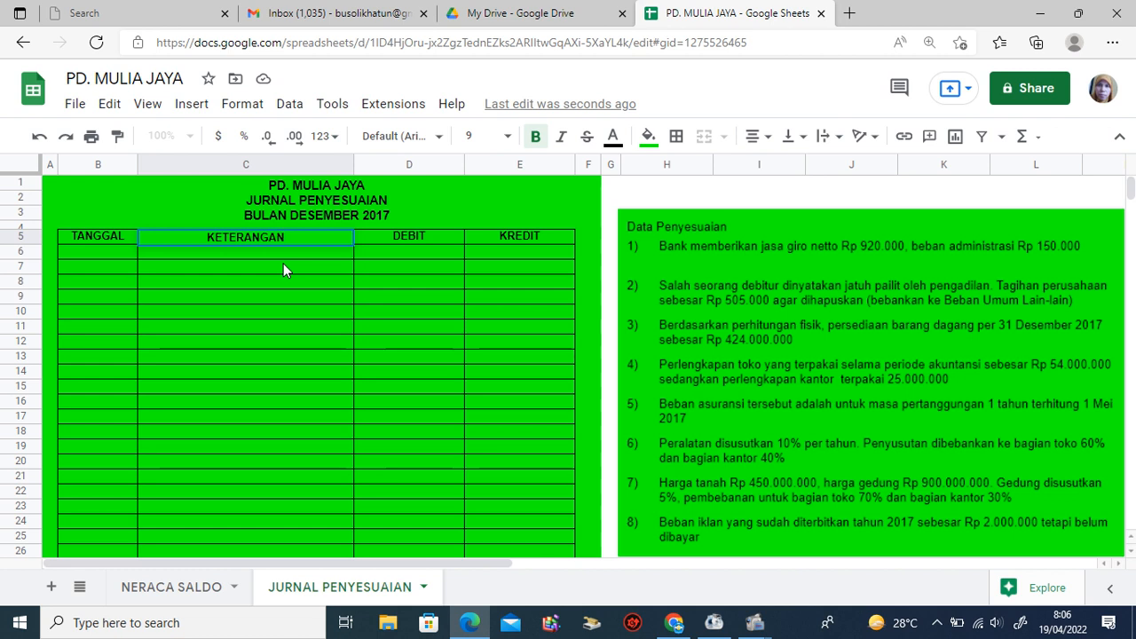
{"action": "key", "text": "Tab"}
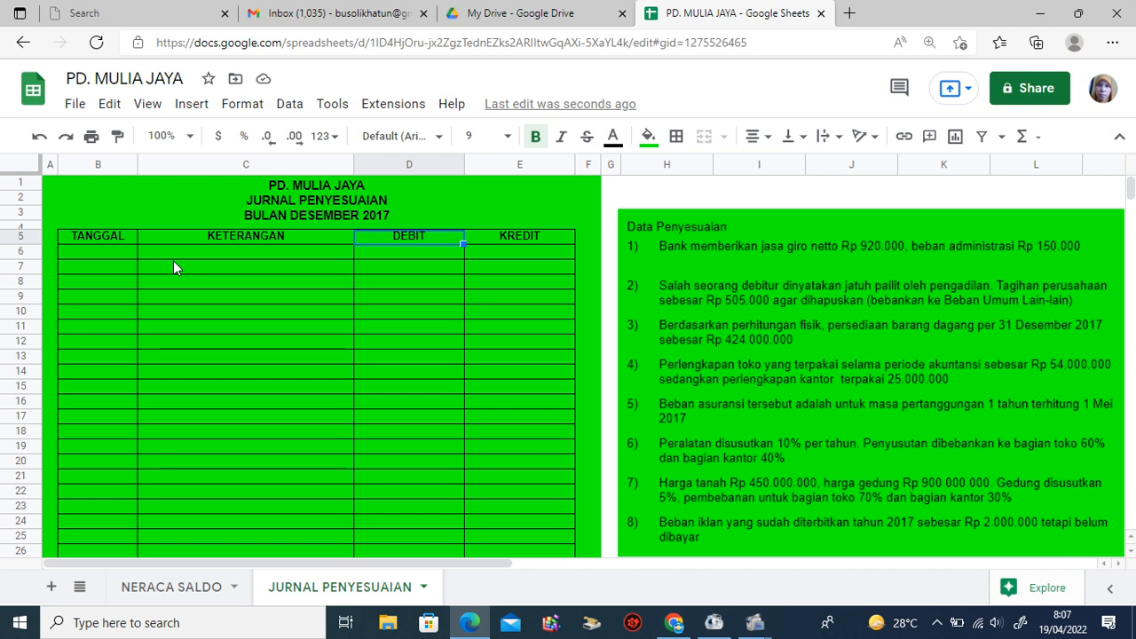
Switch to the NERACA SALDO sheet
{"action": "left_click", "coordinate": [160, 593]}
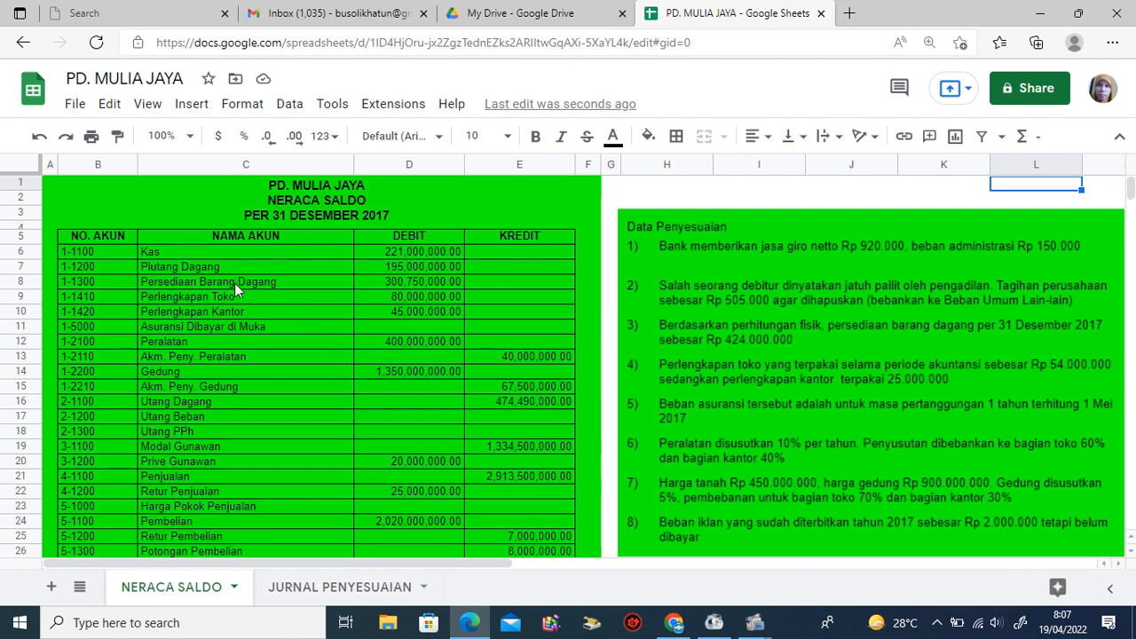
{"action": "left_click_drag", "start_coordinate": [222, 252], "coordinate": [237, 439]}
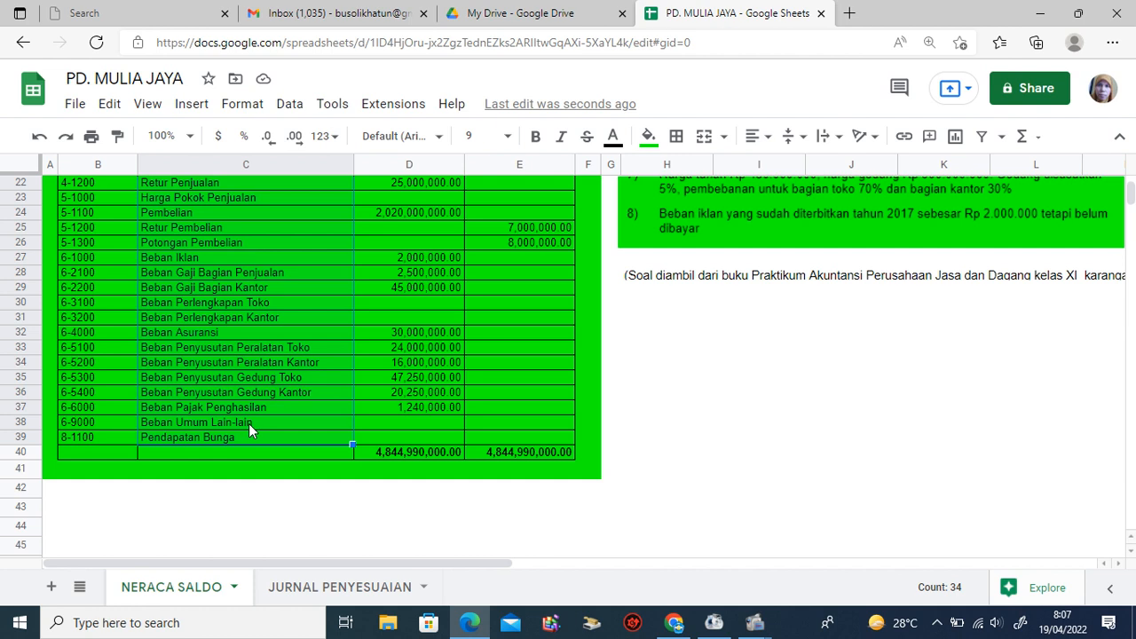
{"action": "right_click", "coordinate": [248, 423]}
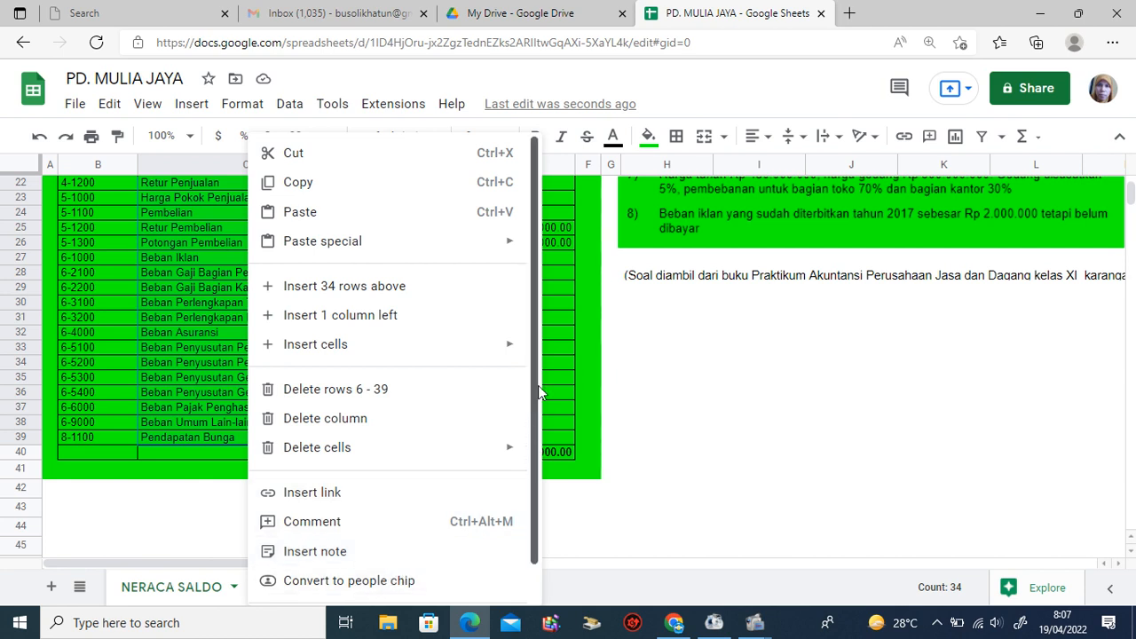
{"action": "left_click", "coordinate": [127, 427]}
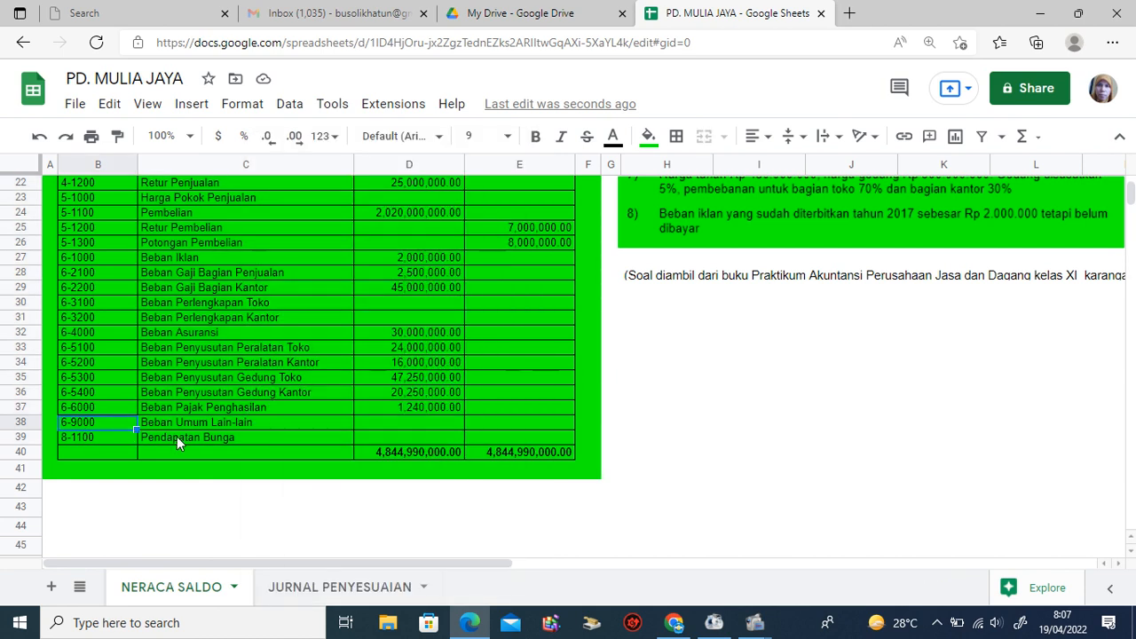
Define the account names in C6:C39 of the NERACA SALDO sheet as a named range called DAFTAR_AKUN
{"action": "left_click_drag", "start_coordinate": [183, 436], "coordinate": [206, 246]}
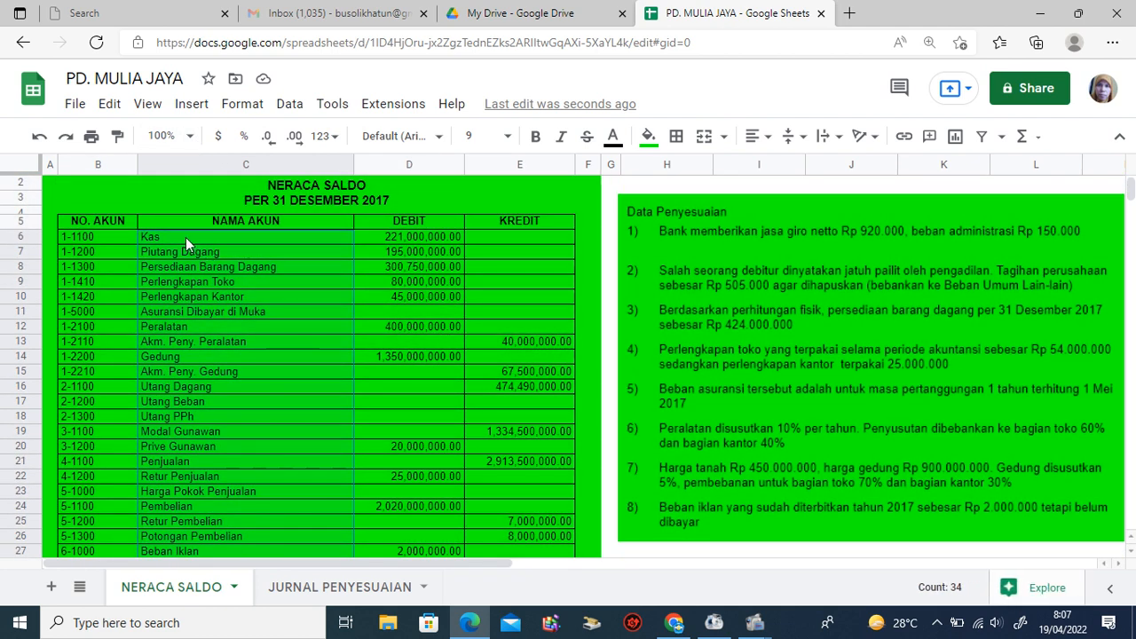
{"action": "right_click", "coordinate": [186, 236]}
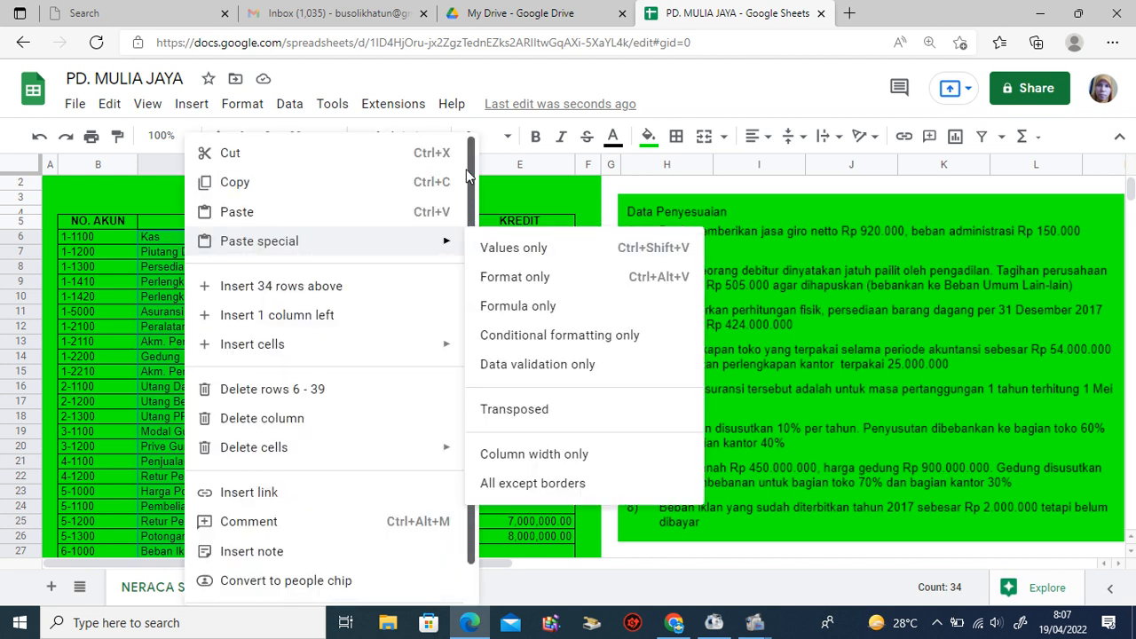
{"action": "left_click_drag", "start_coordinate": [468, 172], "coordinate": [472, 250]}
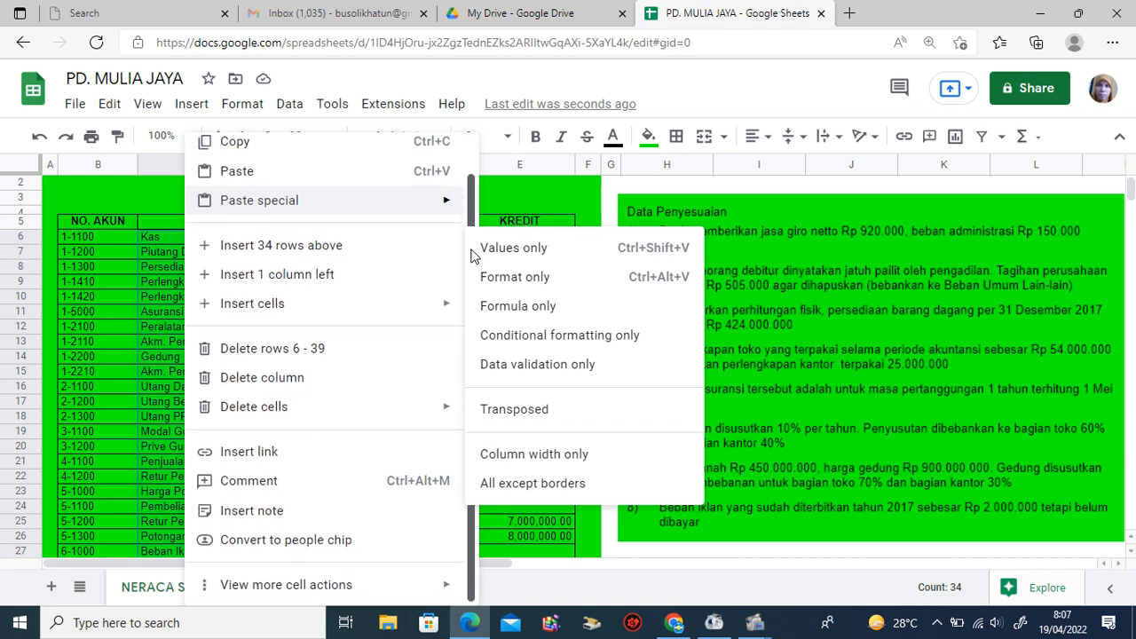
{"action": "mouse_move", "coordinate": [249, 600]}
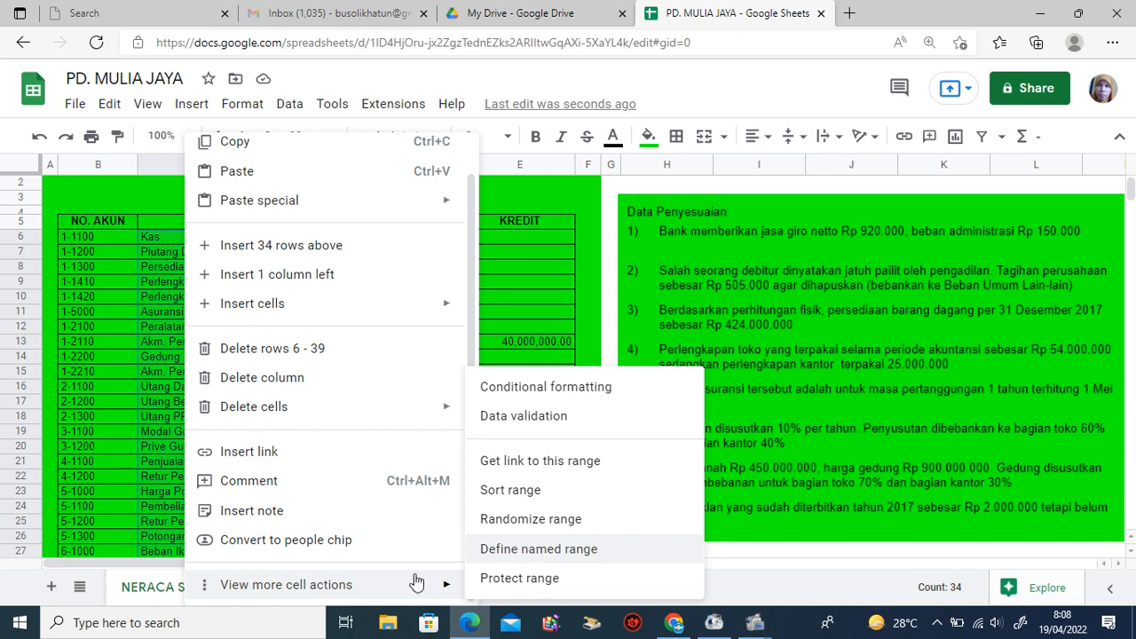
{"action": "left_click", "coordinate": [500, 549]}
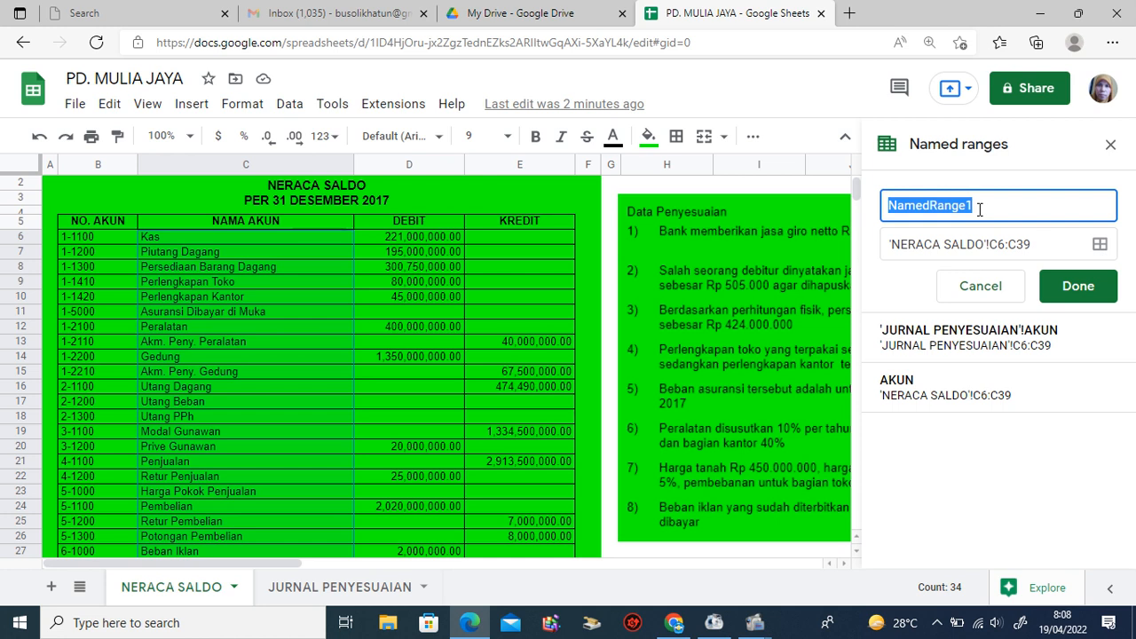
{"action": "type", "text": "DAFTAR"}
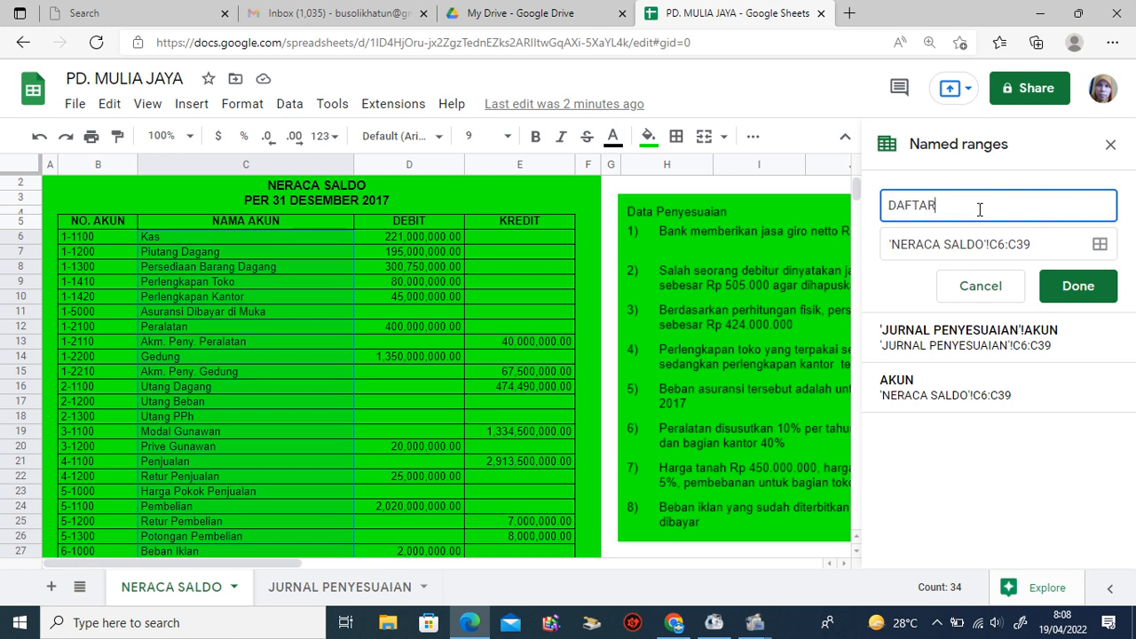
{"action": "type", "text": "_AKUN"}
{"action": "left_click", "coordinate": [1077, 285]}
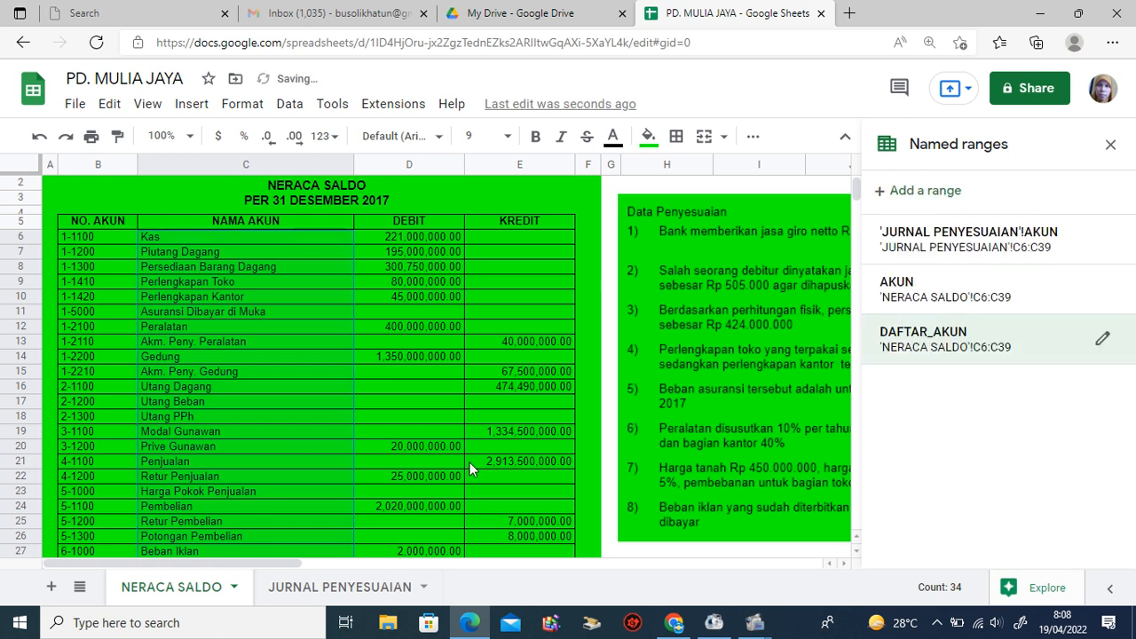
Add a dropdown list based on the range =DAFTAR_AKUN to the KETERANGAN cells C6:C39 of the JURNAL PENYESUAIAN sheet and check its options
{"action": "left_click", "coordinate": [286, 587]}
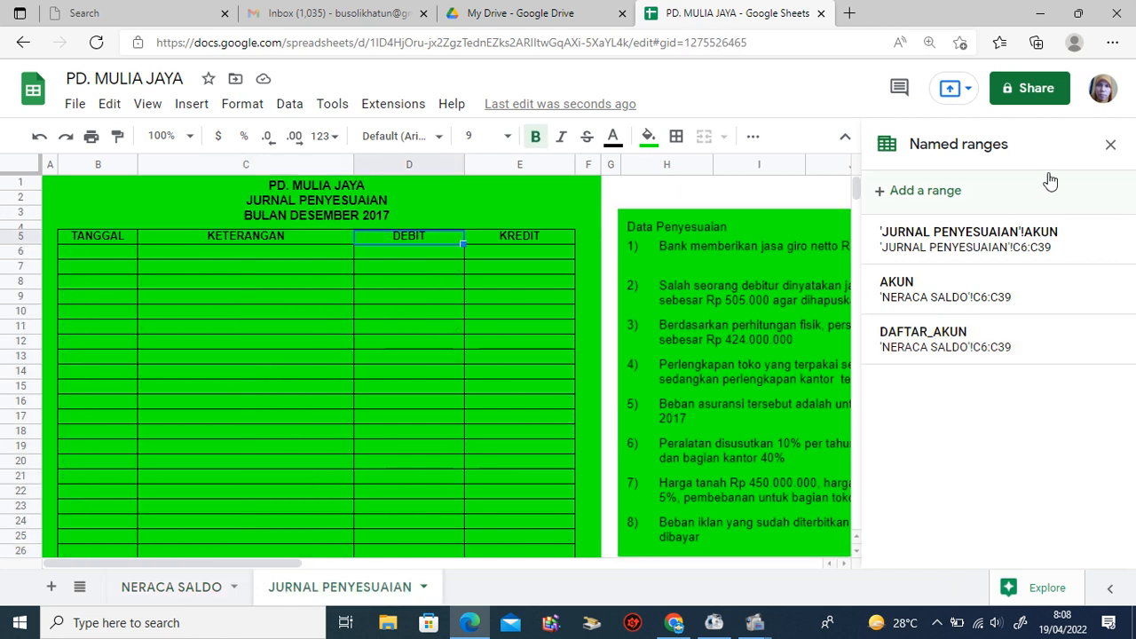
{"action": "left_click", "coordinate": [1110, 144]}
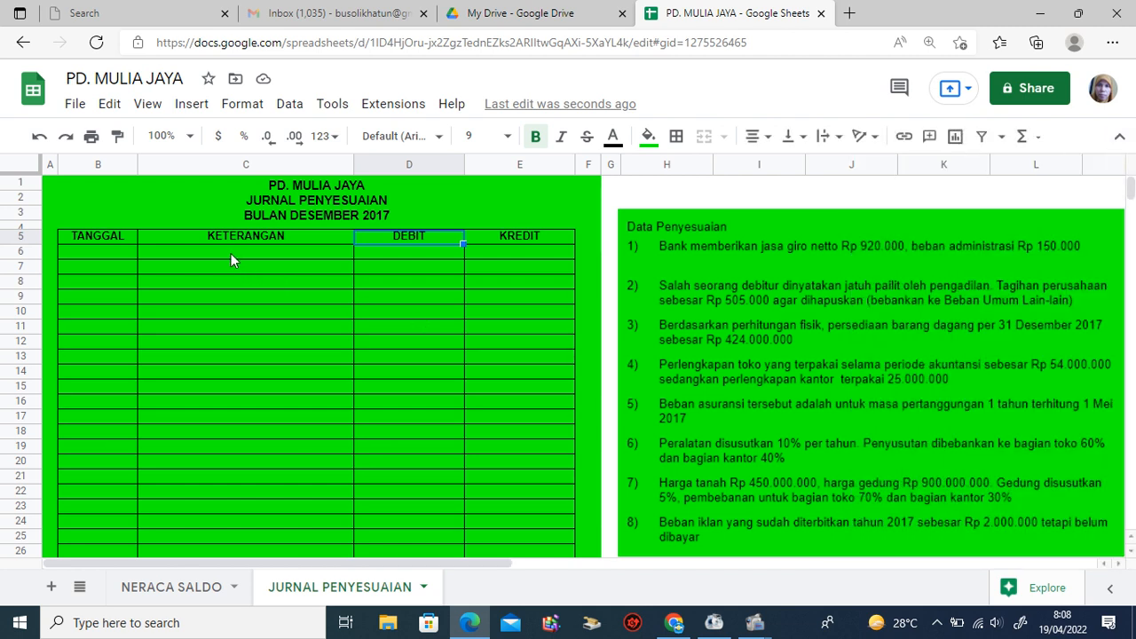
{"action": "left_click_drag", "start_coordinate": [230, 252], "coordinate": [232, 454]}
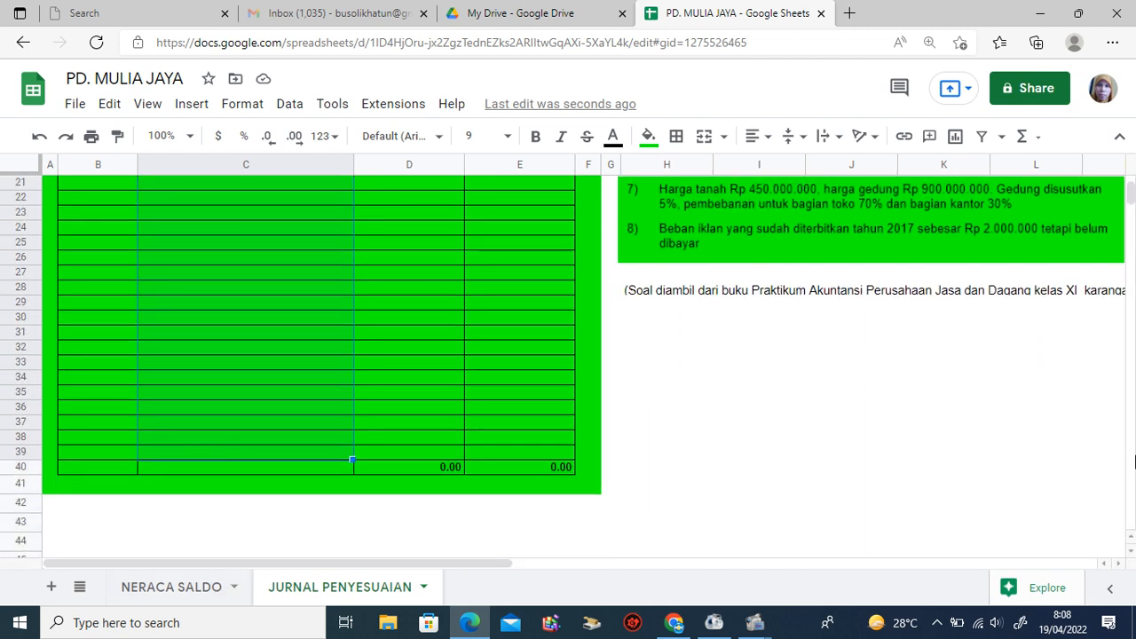
{"action": "scroll", "coordinate": [442, 226], "scroll_direction": "up", "scroll_amount": 4}
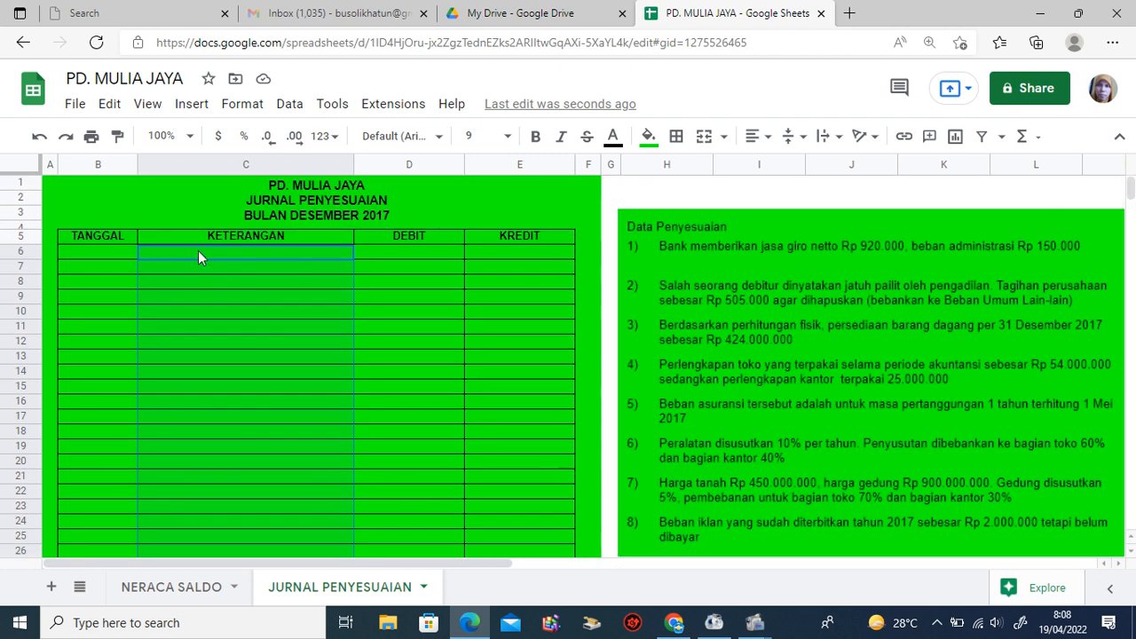
{"action": "left_click", "coordinate": [289, 112]}
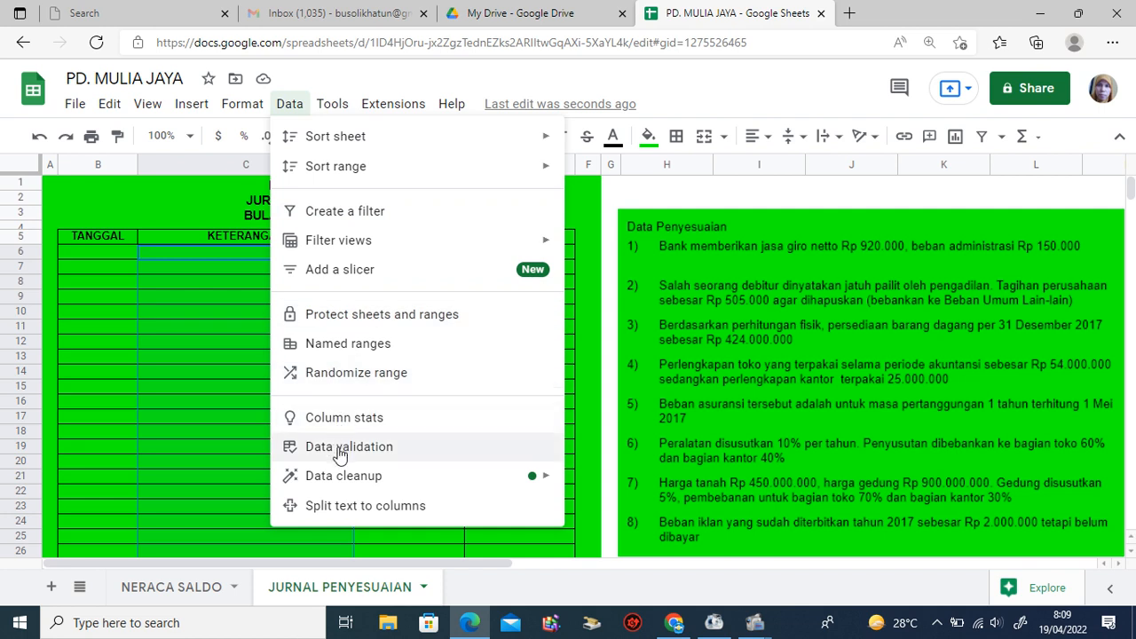
{"action": "left_click", "coordinate": [338, 448]}
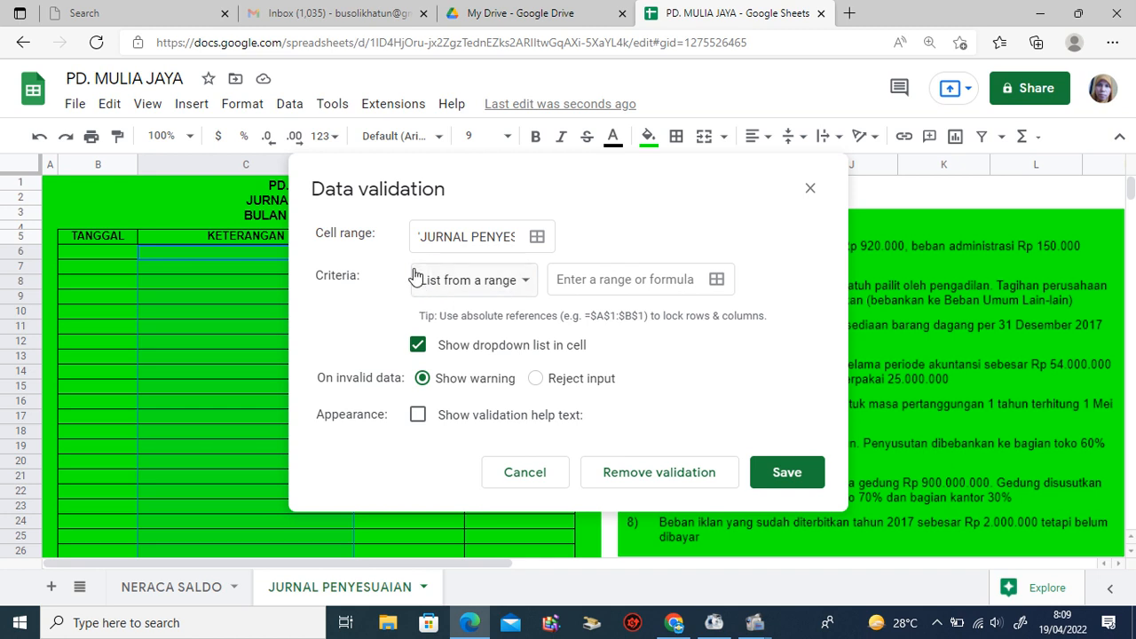
{"action": "left_click", "coordinate": [557, 279]}
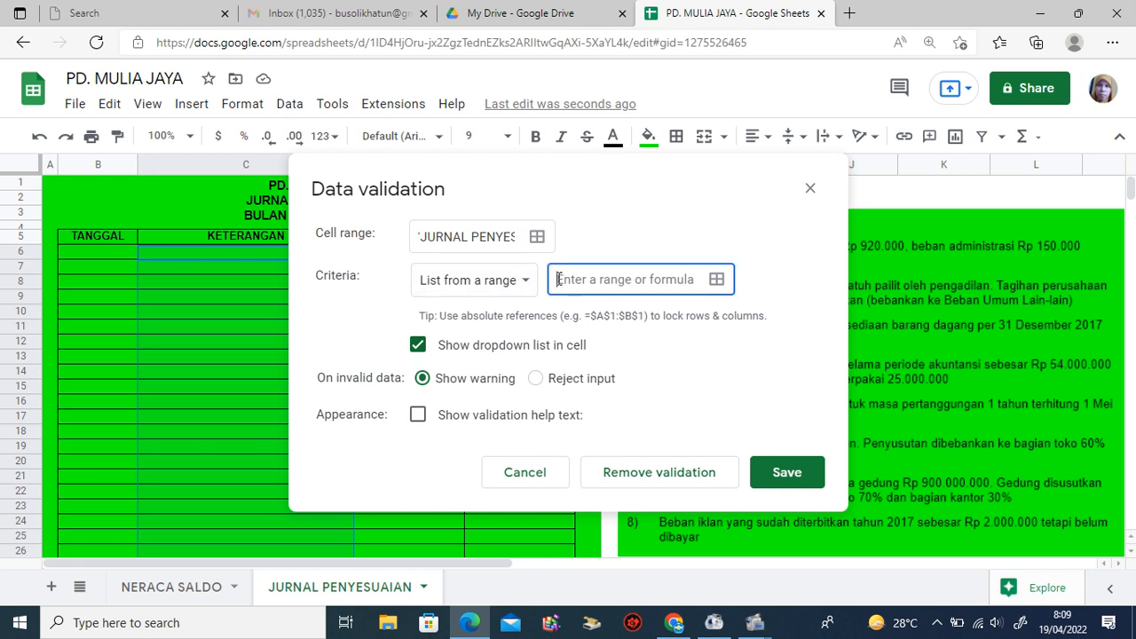
{"action": "type", "text": "="}
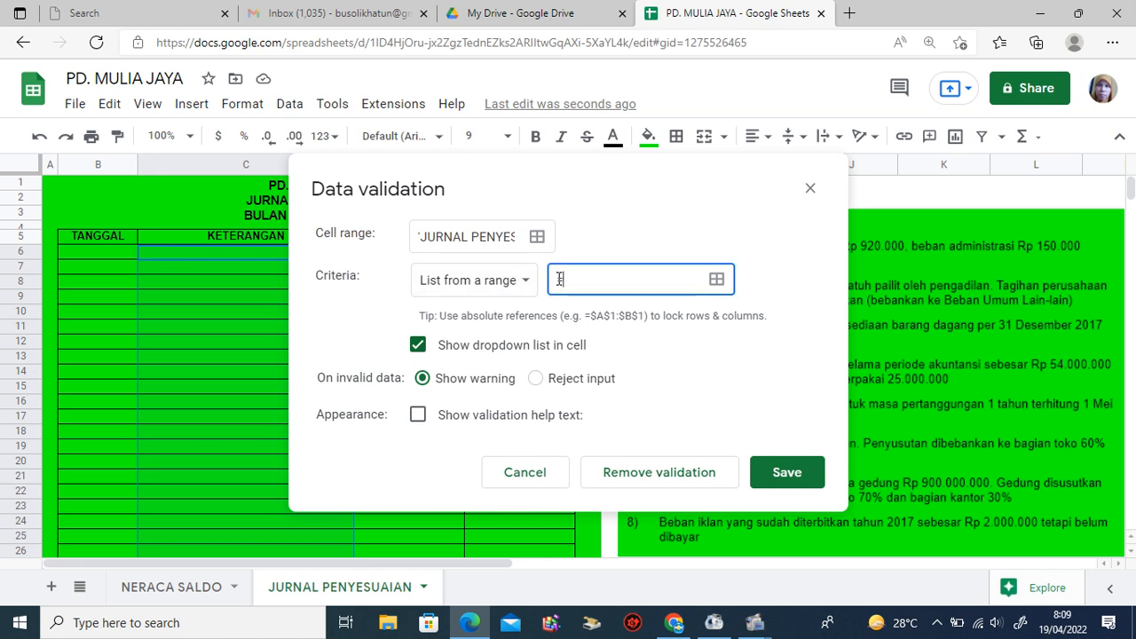
{"action": "type", "text": "DAFTAR_AKUN"}
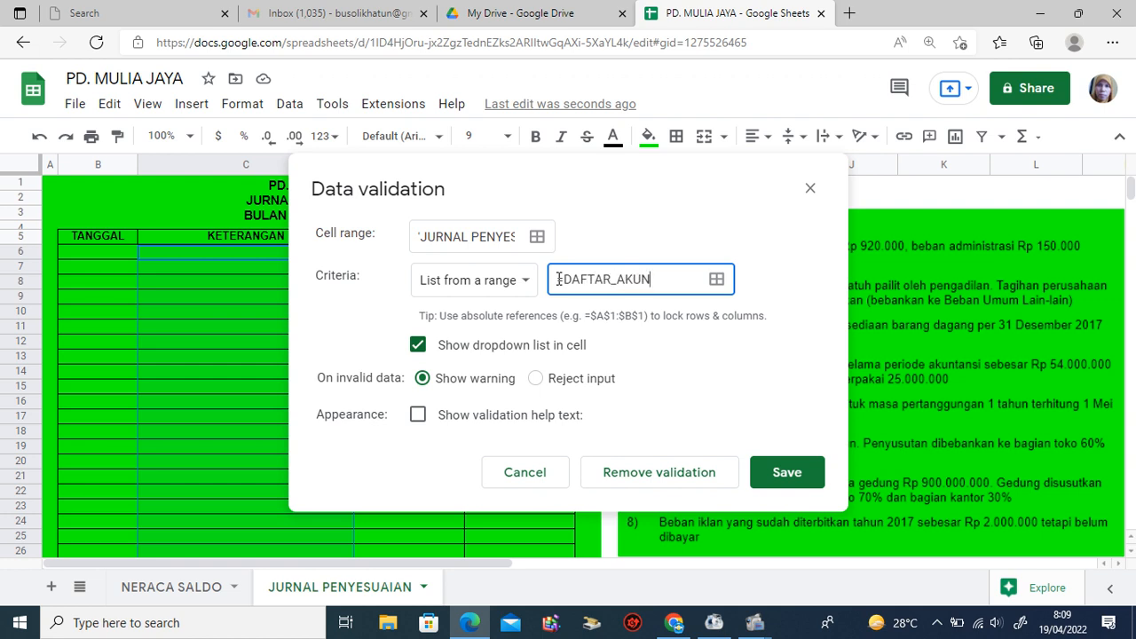
{"action": "left_click", "coordinate": [778, 475]}
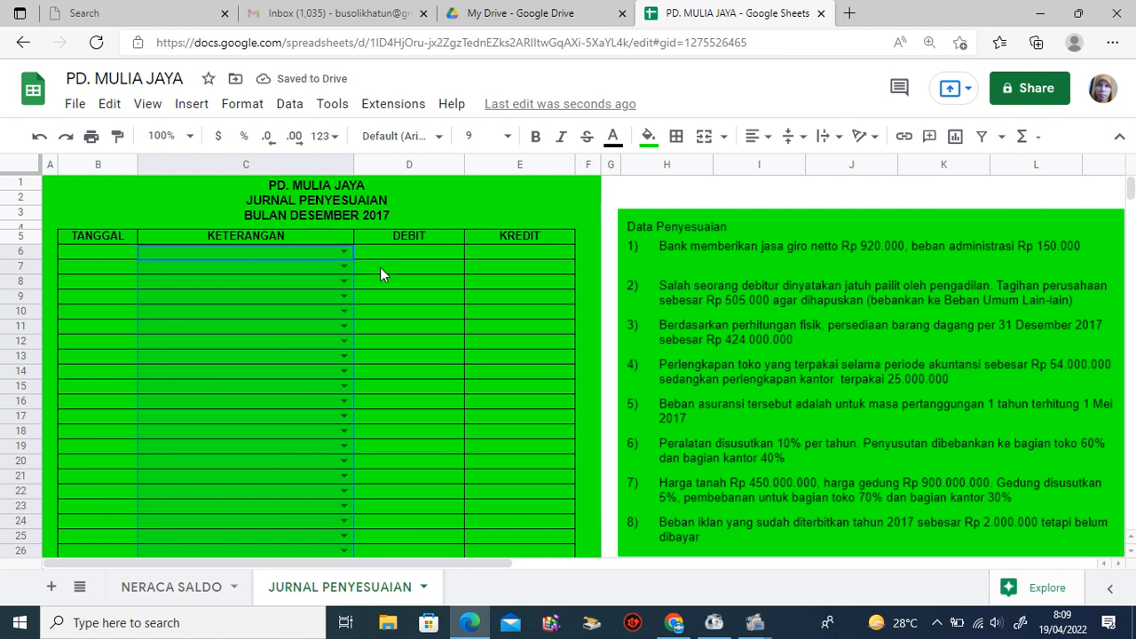
{"action": "left_click", "coordinate": [344, 252]}
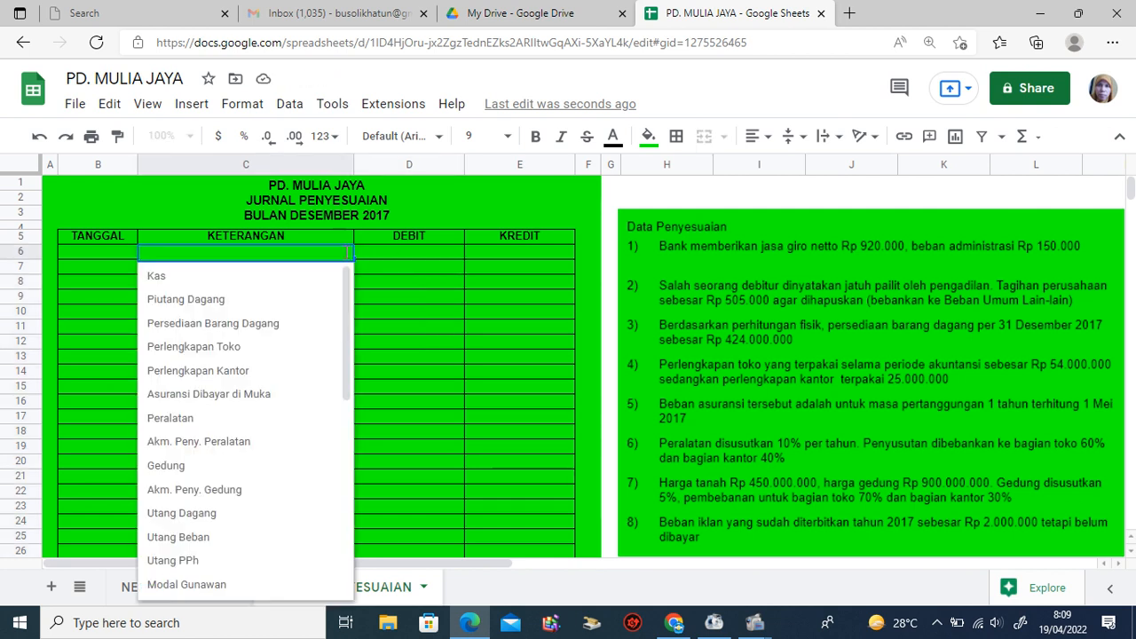
{"action": "left_click", "coordinate": [375, 253]}
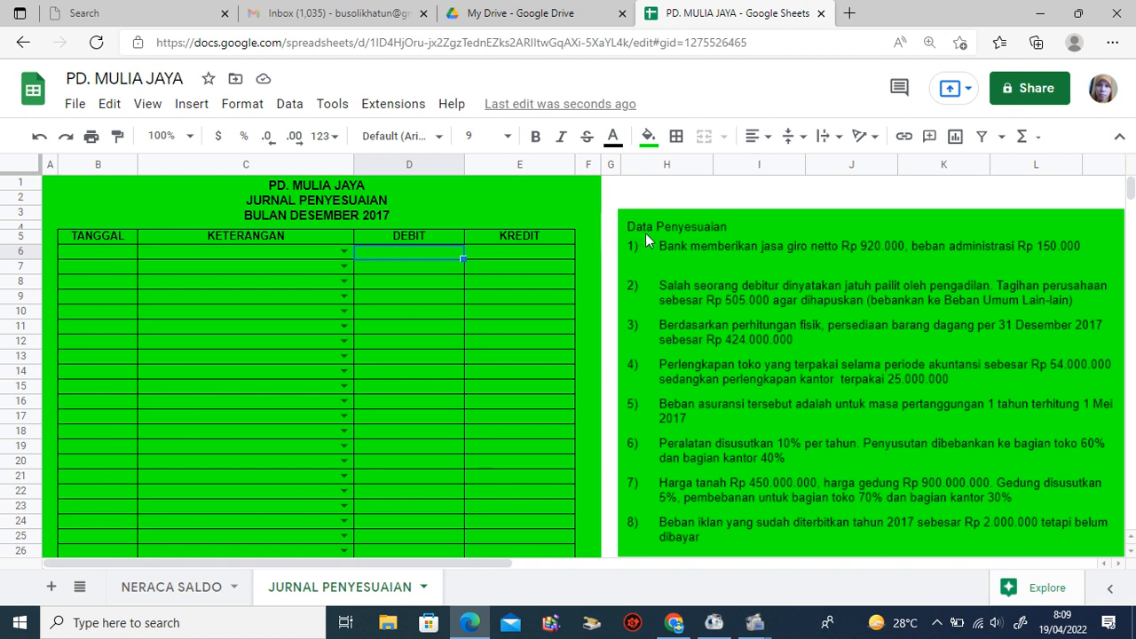
Start the first adjustment by entering 1) in TANGGAL cell B6 and choosing Kas as the account in C6
{"action": "left_click", "coordinate": [105, 251]}
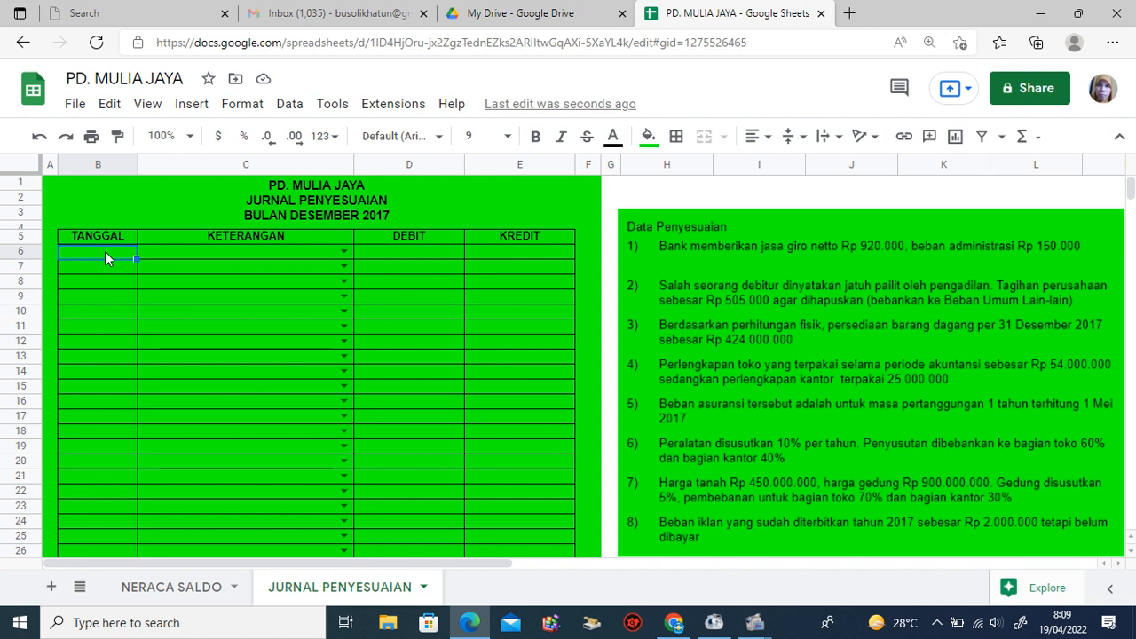
{"action": "type", "text": "1)"}
{"action": "key", "text": "Tab"}
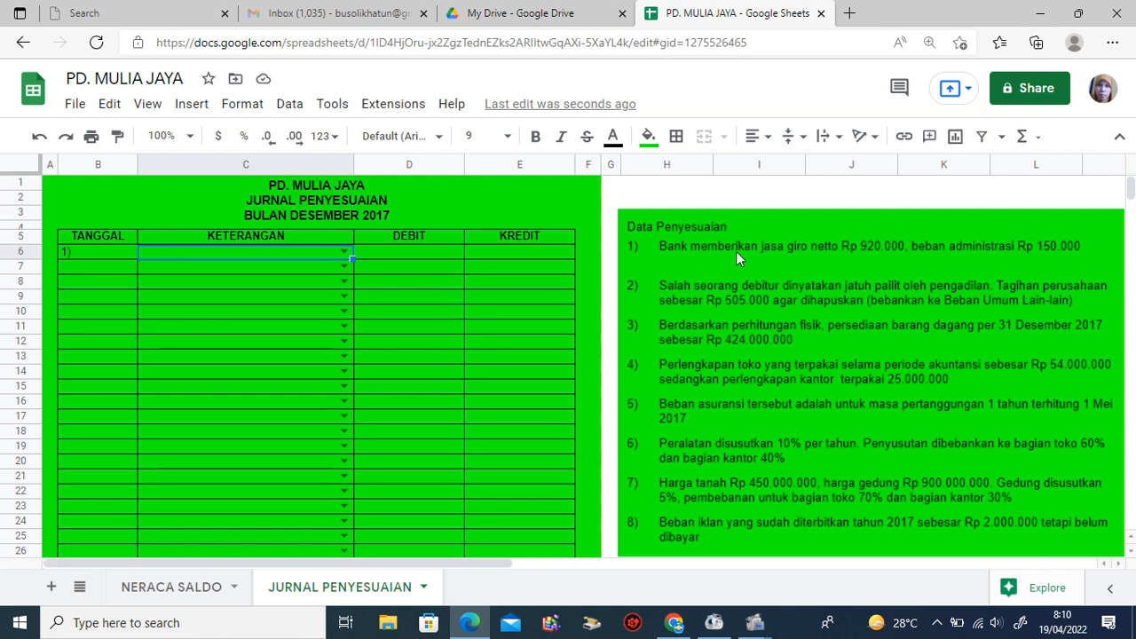
{"action": "left_click", "coordinate": [345, 252]}
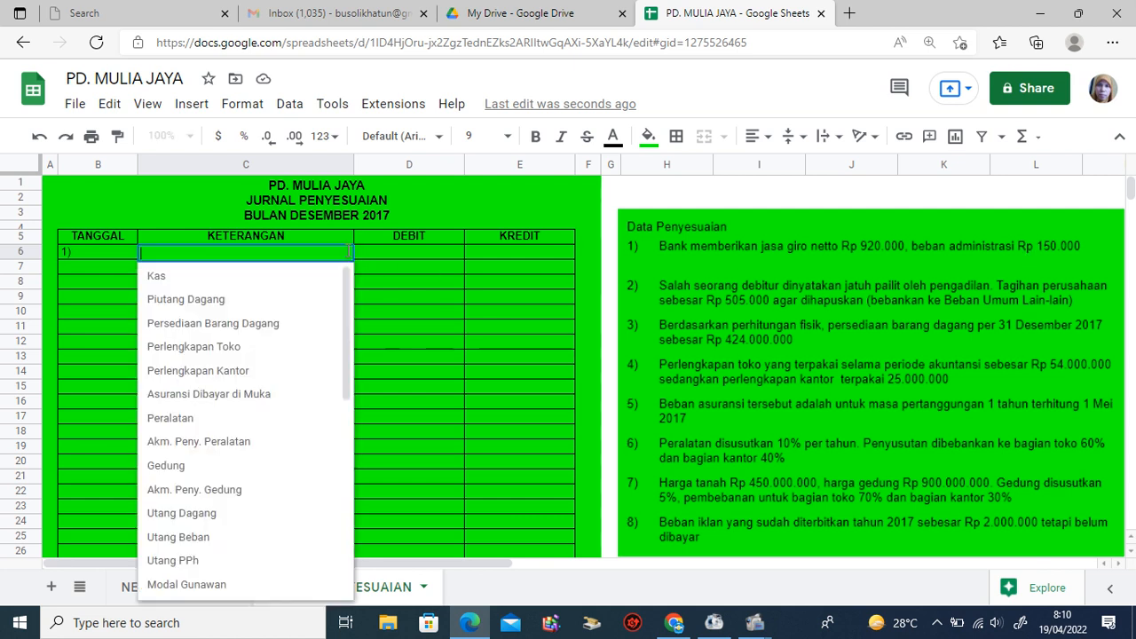
{"action": "left_click", "coordinate": [306, 277]}
Choose Beban Umum Lain-lain as the account in C7 and Pendapatan Bunga in C8
{"action": "left_click", "coordinate": [306, 267]}
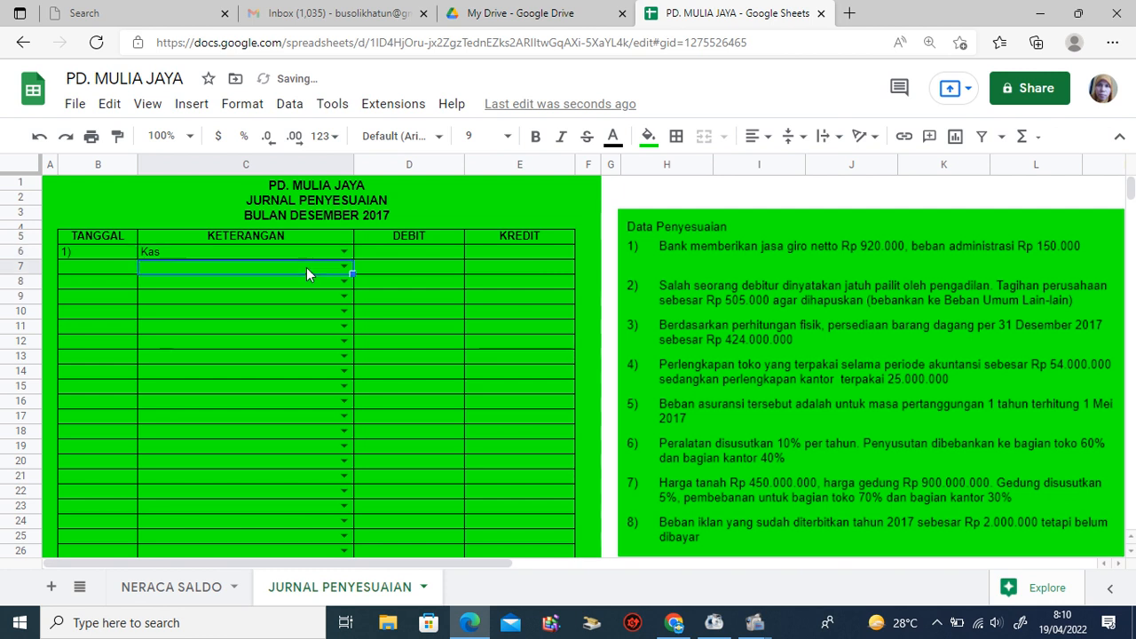
{"action": "left_click", "coordinate": [343, 267]}
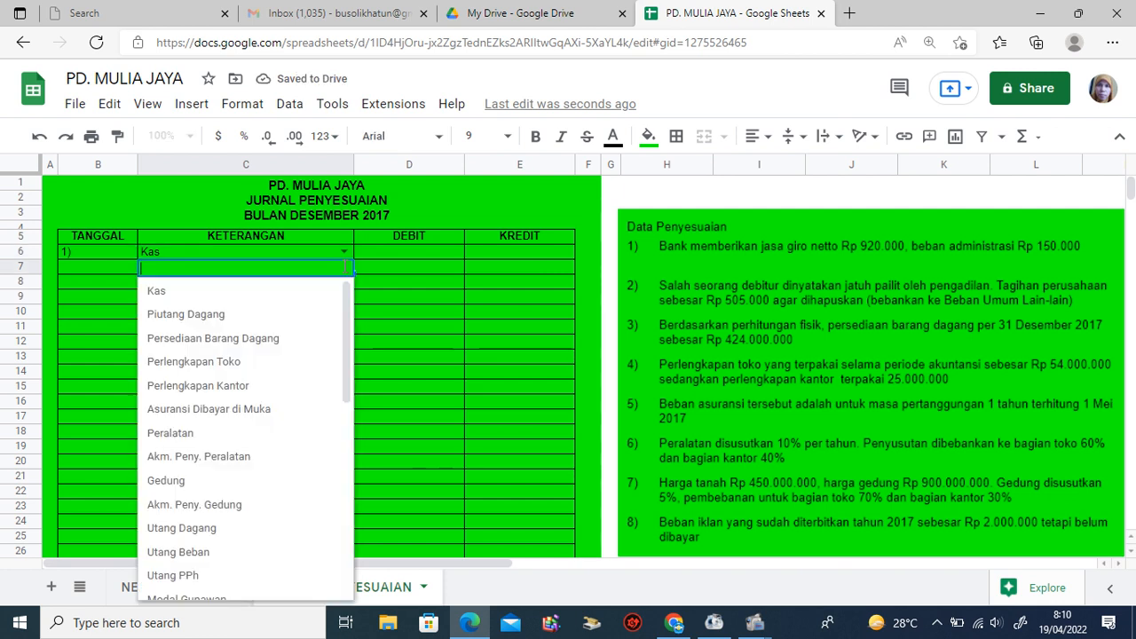
{"action": "left_click_drag", "start_coordinate": [348, 302], "coordinate": [337, 497]}
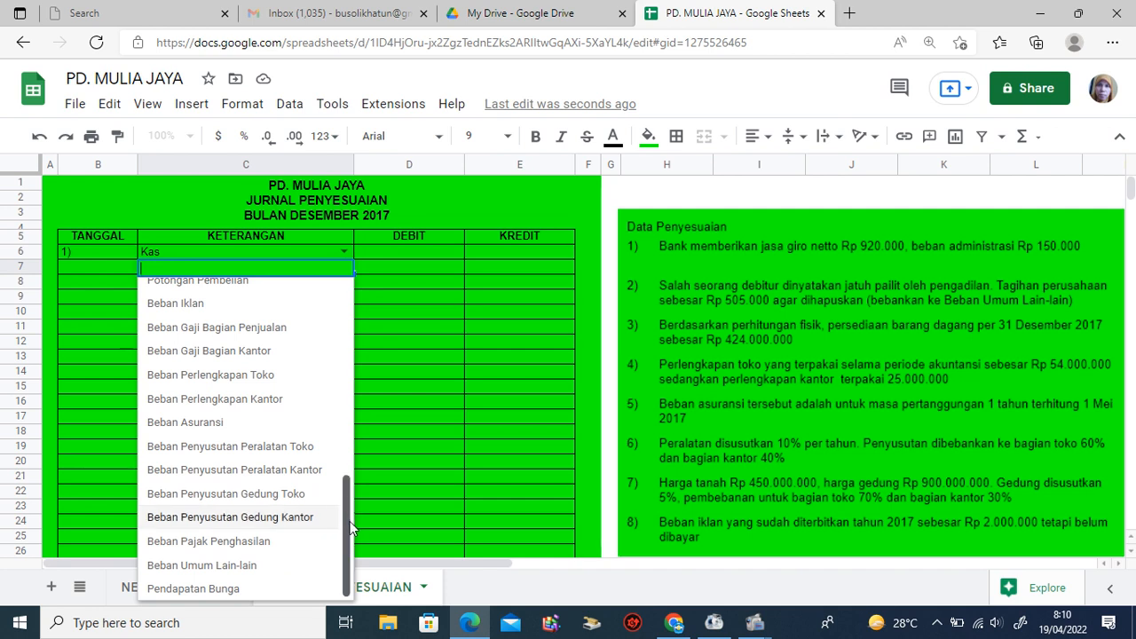
{"action": "left_click", "coordinate": [234, 565]}
{"action": "left_click", "coordinate": [323, 281]}
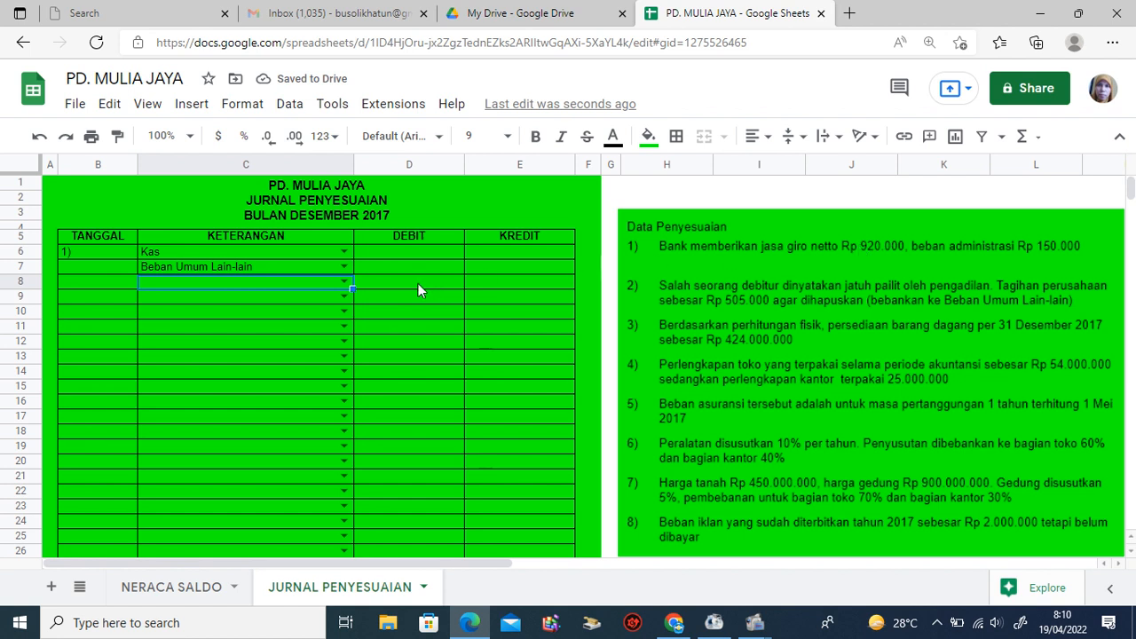
{"action": "left_click", "coordinate": [343, 281]}
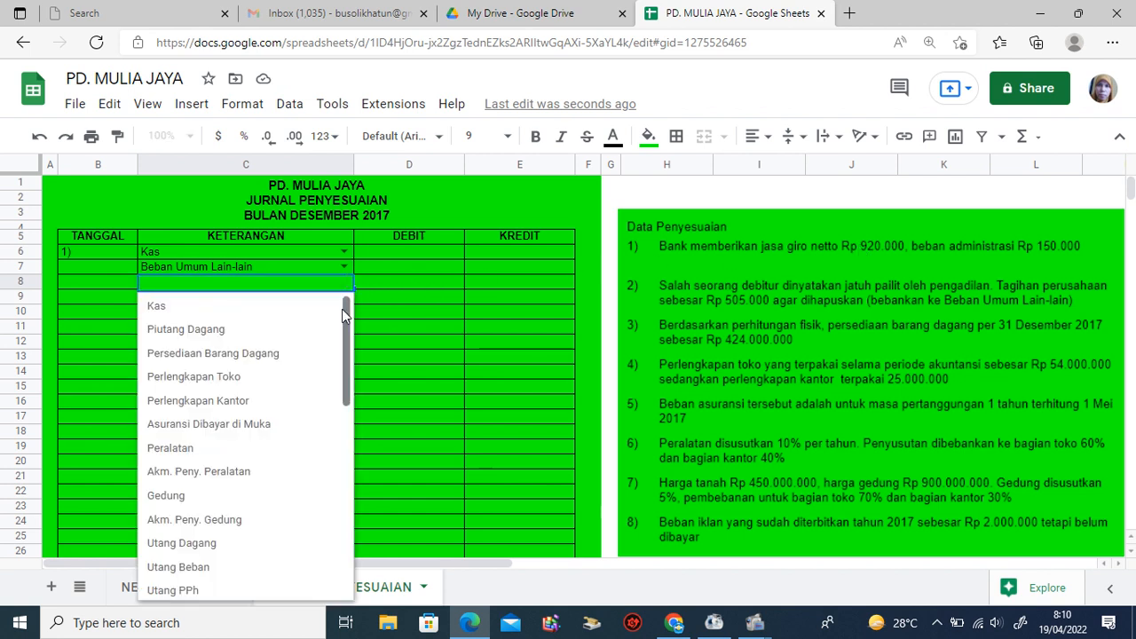
{"action": "left_click_drag", "start_coordinate": [341, 309], "coordinate": [344, 516]}
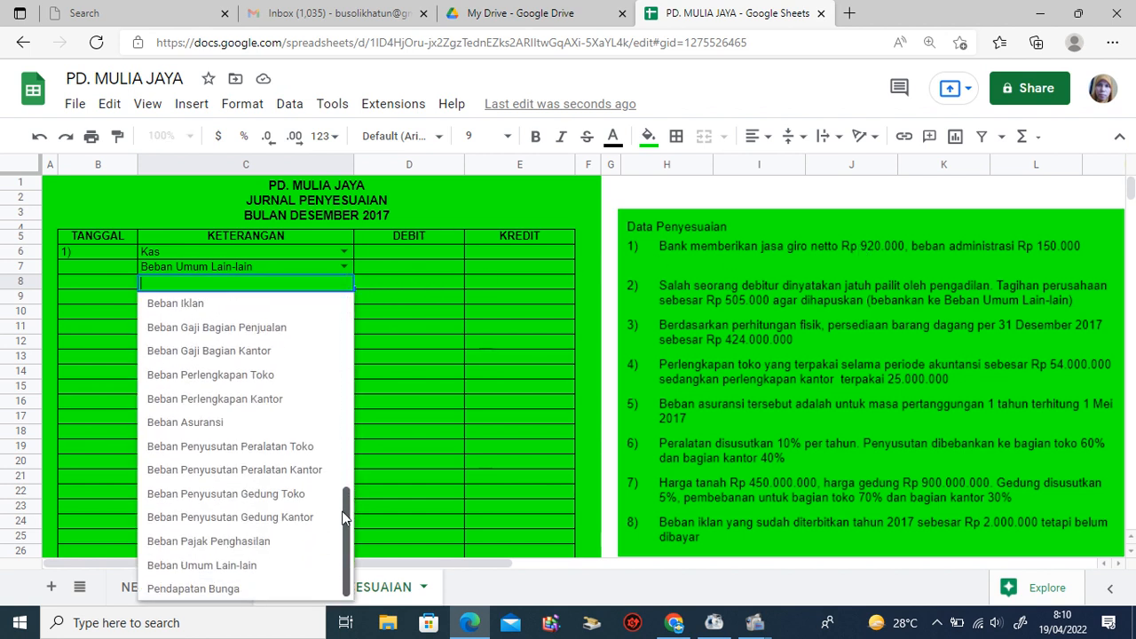
{"action": "left_click", "coordinate": [217, 589]}
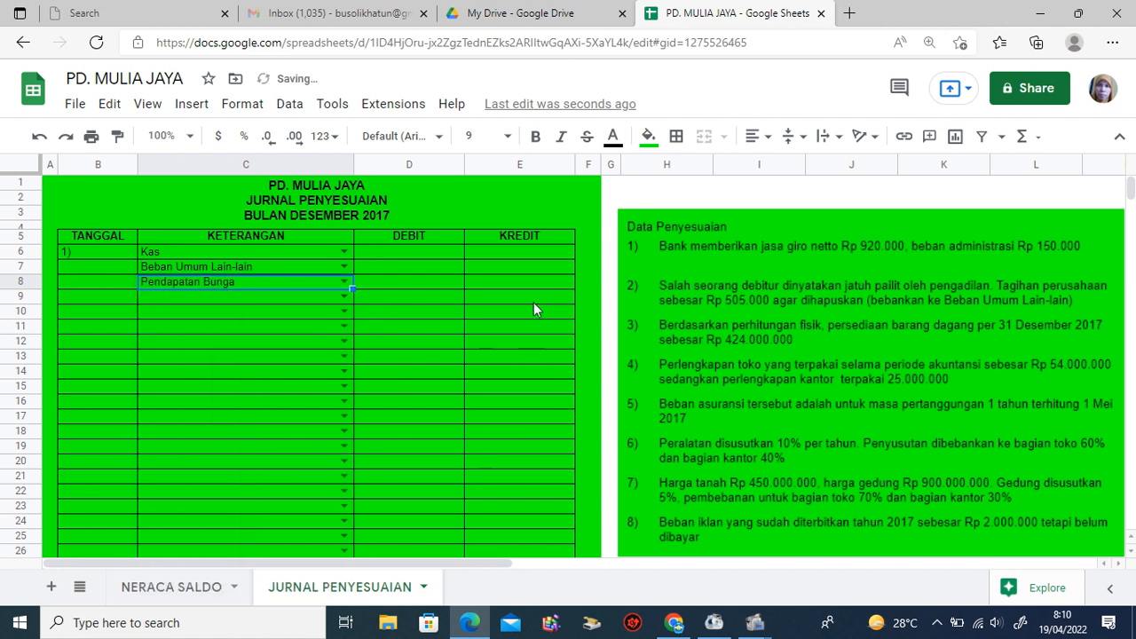
Enter 920000 as the KREDIT for Pendapatan Bunga in E8 and 150000 as the DEBIT for Beban Umum Lain-lain in D7
{"action": "left_click", "coordinate": [520, 282]}
{"action": "type", "text": "9"}
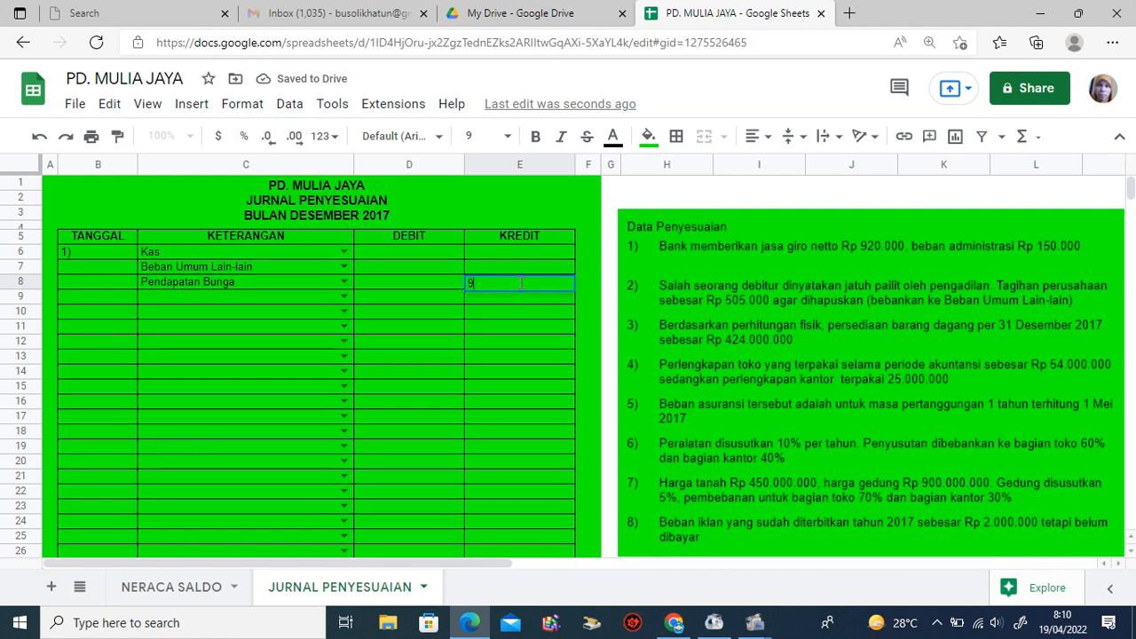
{"action": "type", "text": "20,"}
{"action": "type", "text": "0000"}
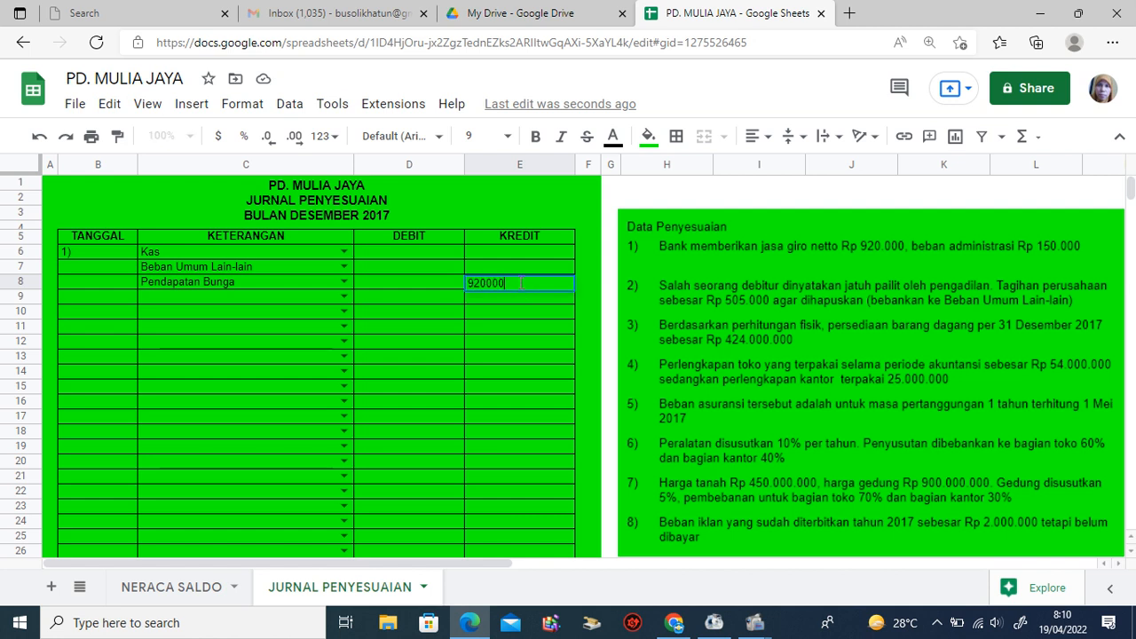
{"action": "left_click", "coordinate": [435, 266]}
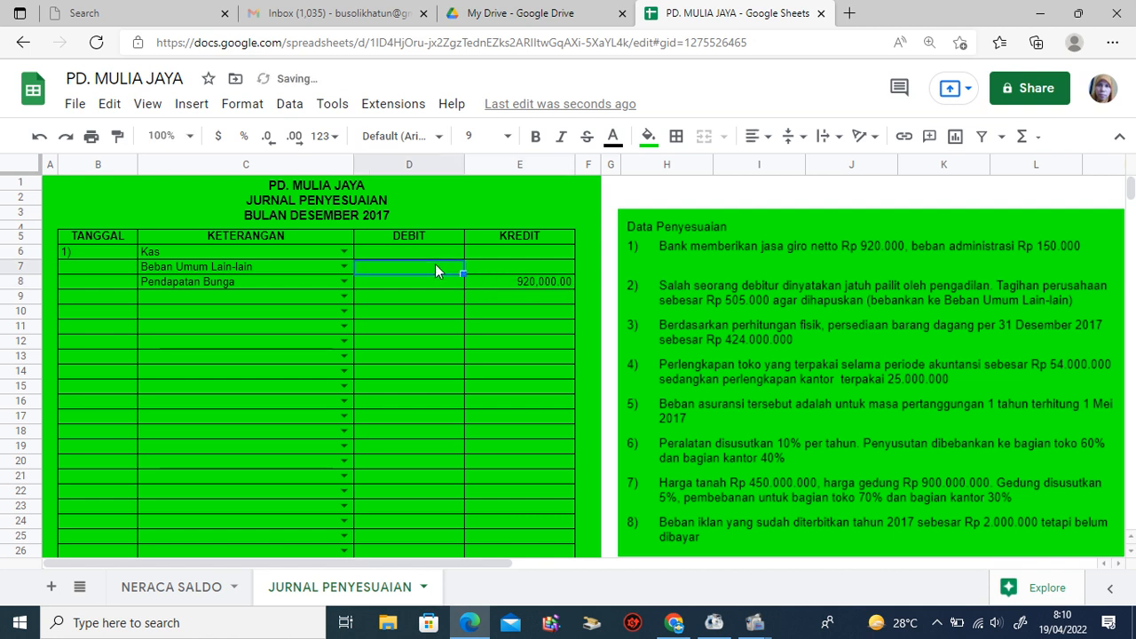
{"action": "type", "text": "150000"}
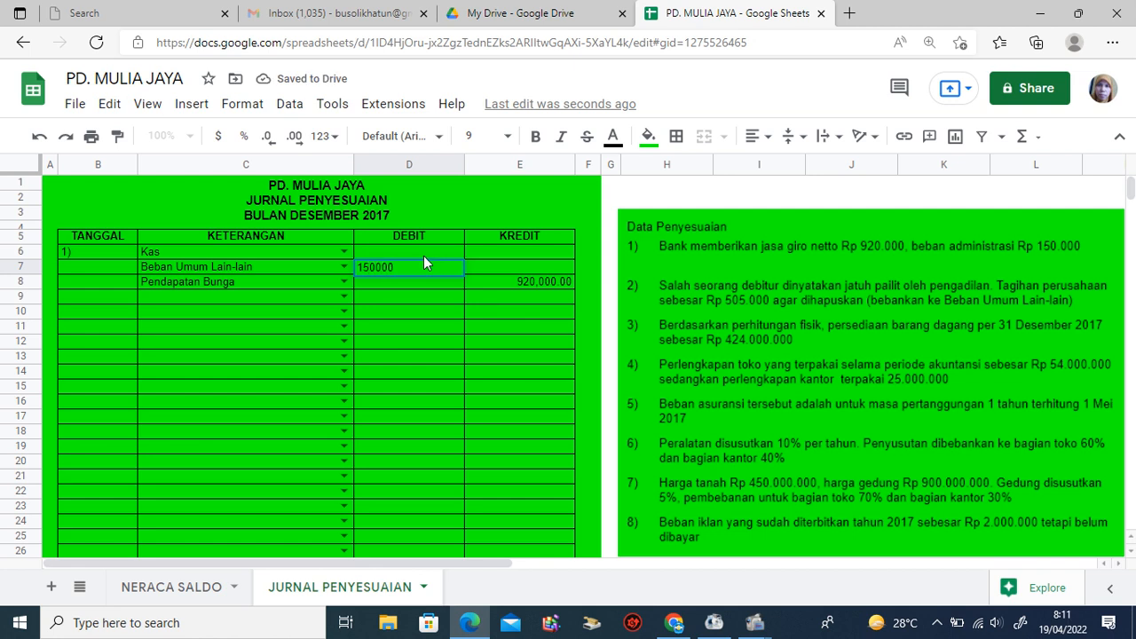
Calculate the Kas debit in D6 with the formula =E8-D7
{"action": "left_click", "coordinate": [423, 253]}
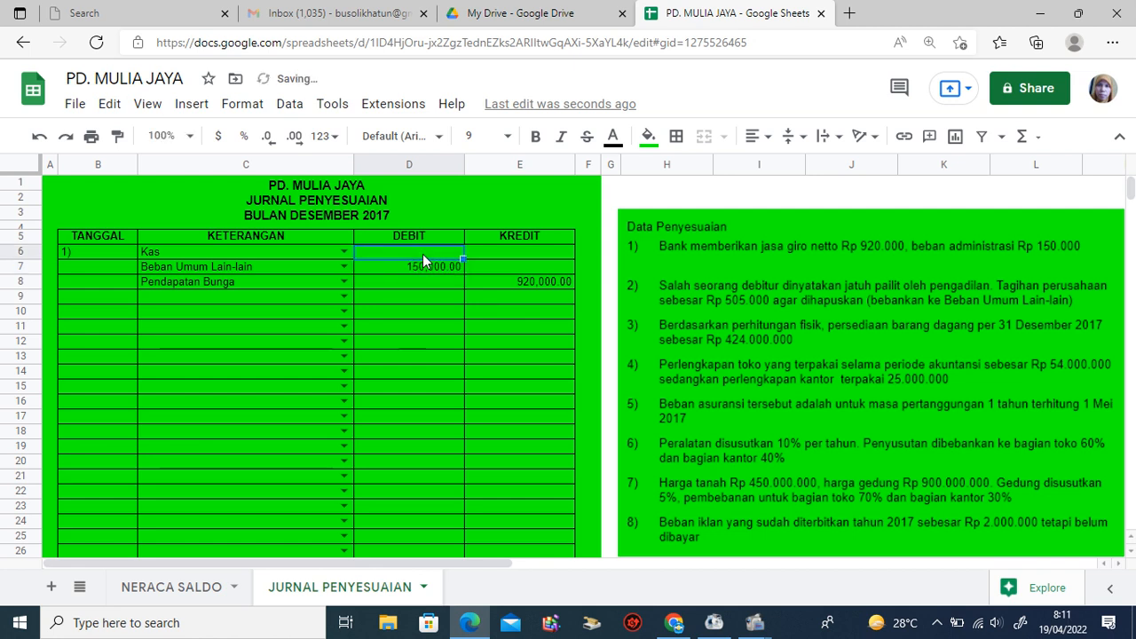
{"action": "type", "text": "="}
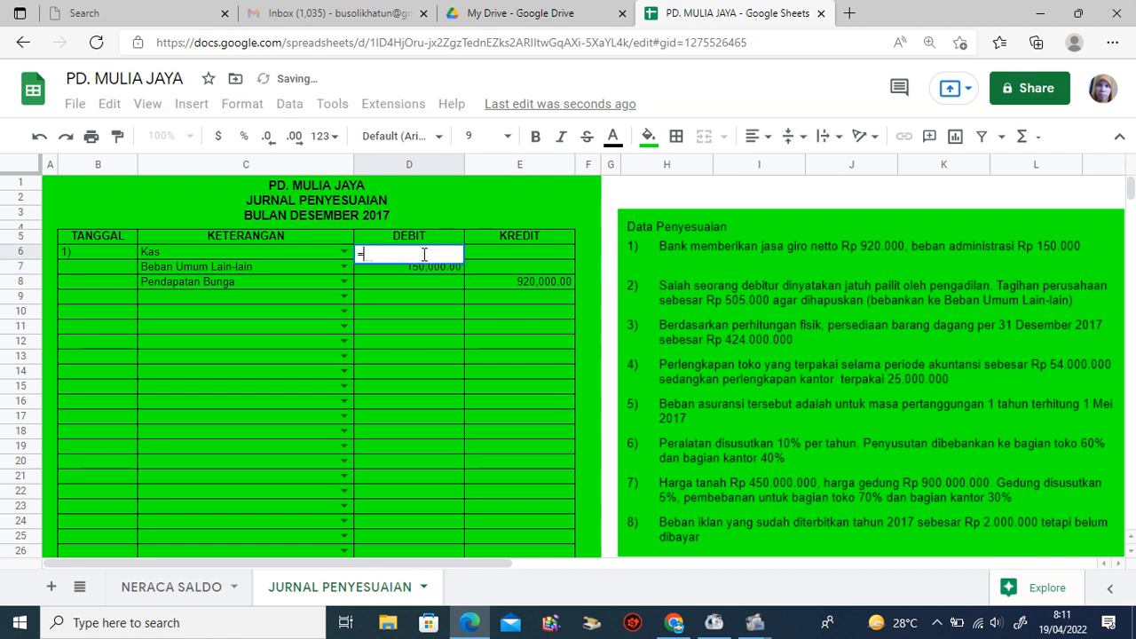
{"action": "left_click", "coordinate": [555, 297]}
{"action": "key", "text": "Up"}
{"action": "type", "text": "-"}
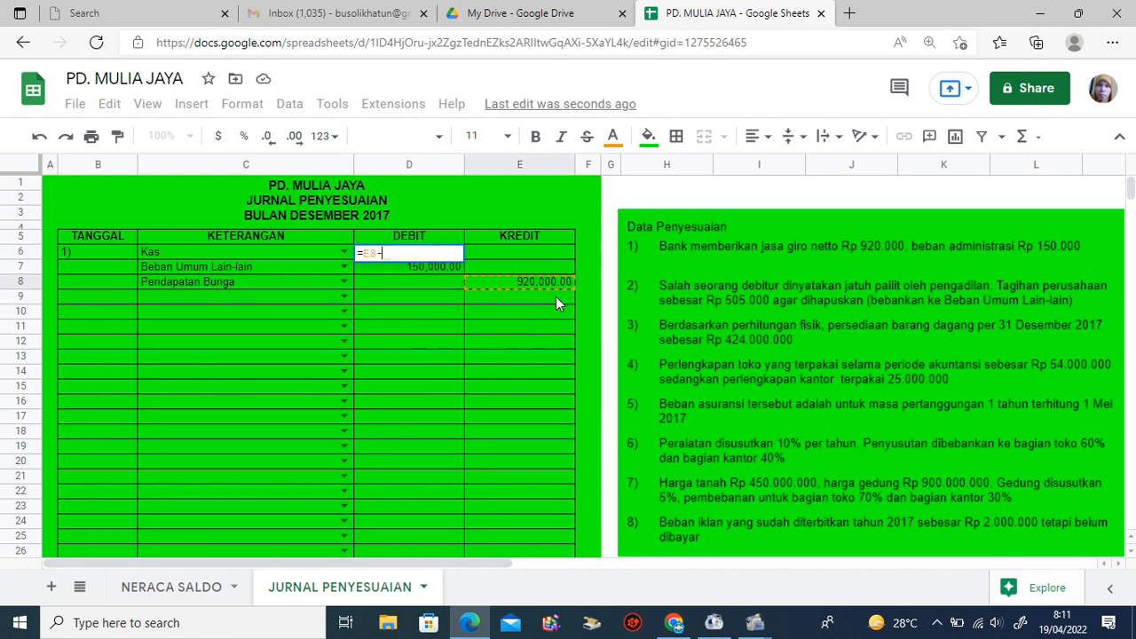
{"action": "left_click", "coordinate": [441, 270]}
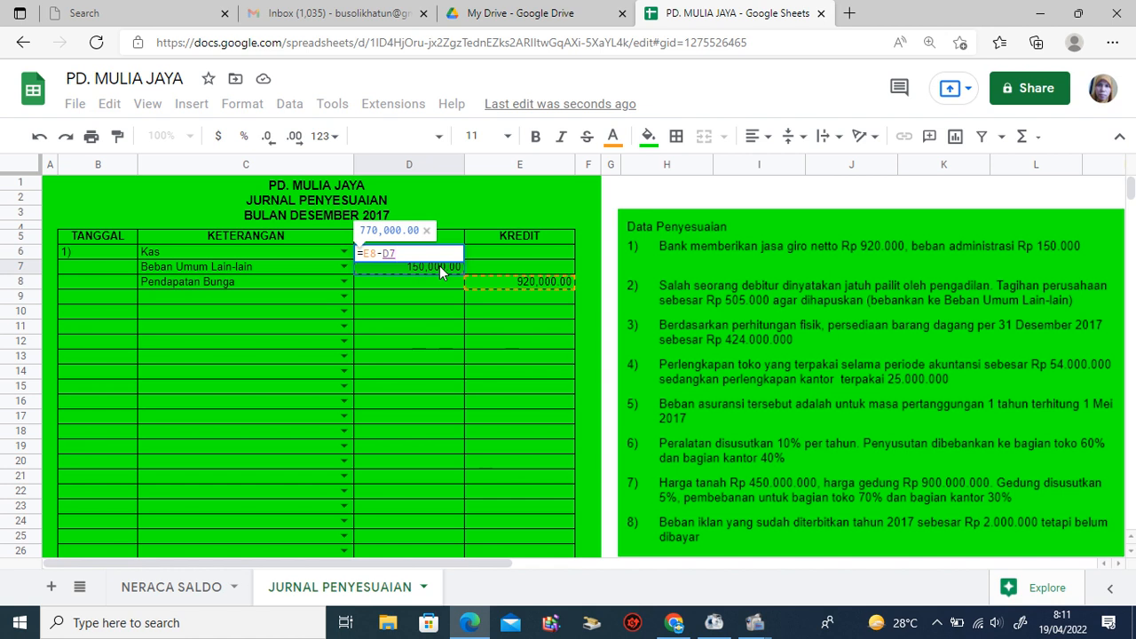
{"action": "key", "text": "Return"}
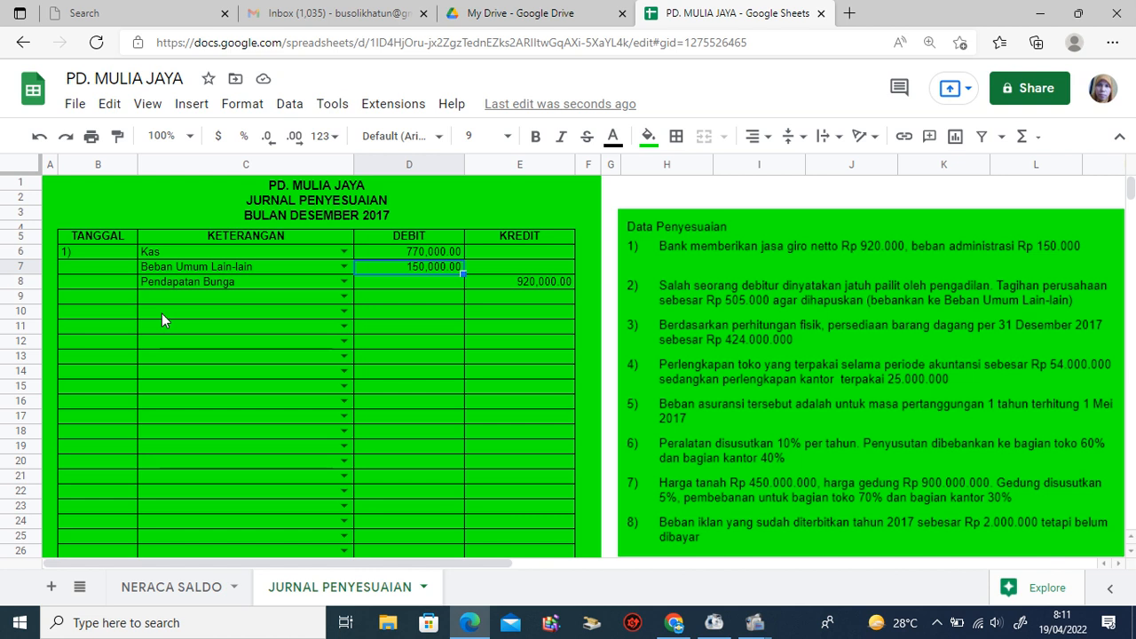
Start the second adjustment with 2) in B10, choosing Beban Umum Lain-lain as the account in C10 and Piutang Dagang in C11
{"action": "left_click", "coordinate": [99, 314]}
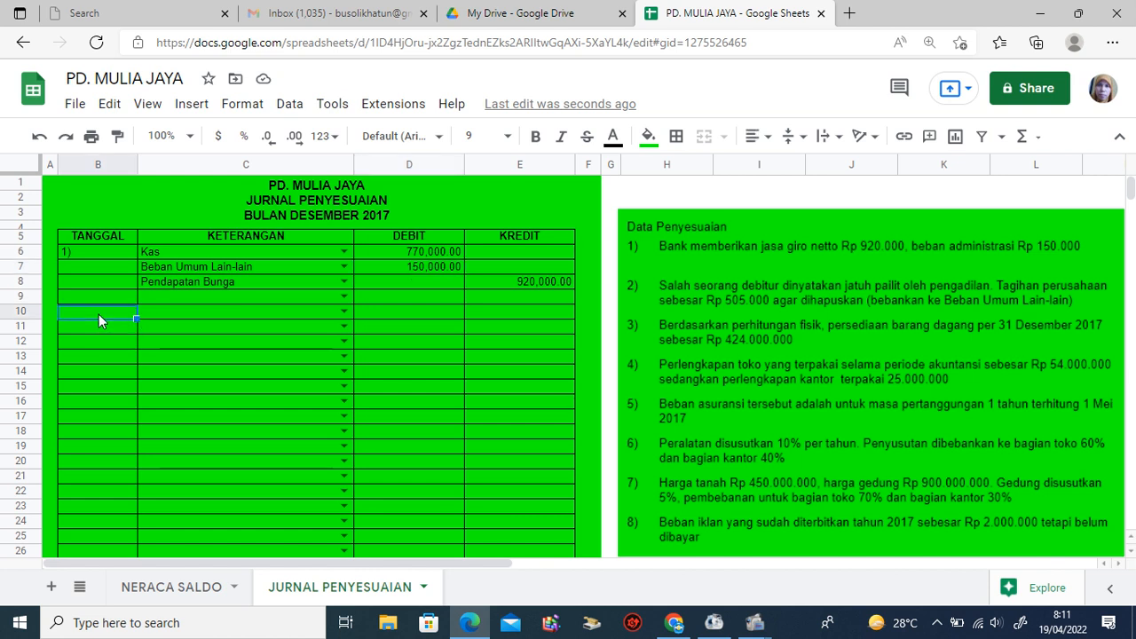
{"action": "type", "text": "2)"}
{"action": "key", "text": "Tab"}
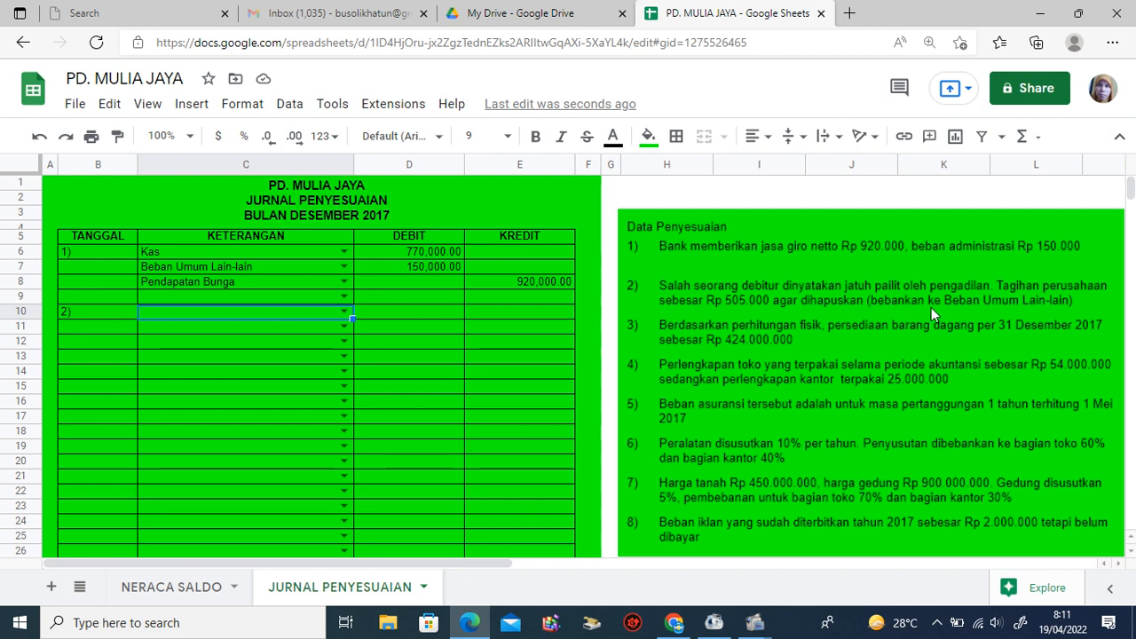
{"action": "left_click", "coordinate": [343, 311]}
{"action": "left_click_drag", "start_coordinate": [346, 339], "coordinate": [344, 543]}
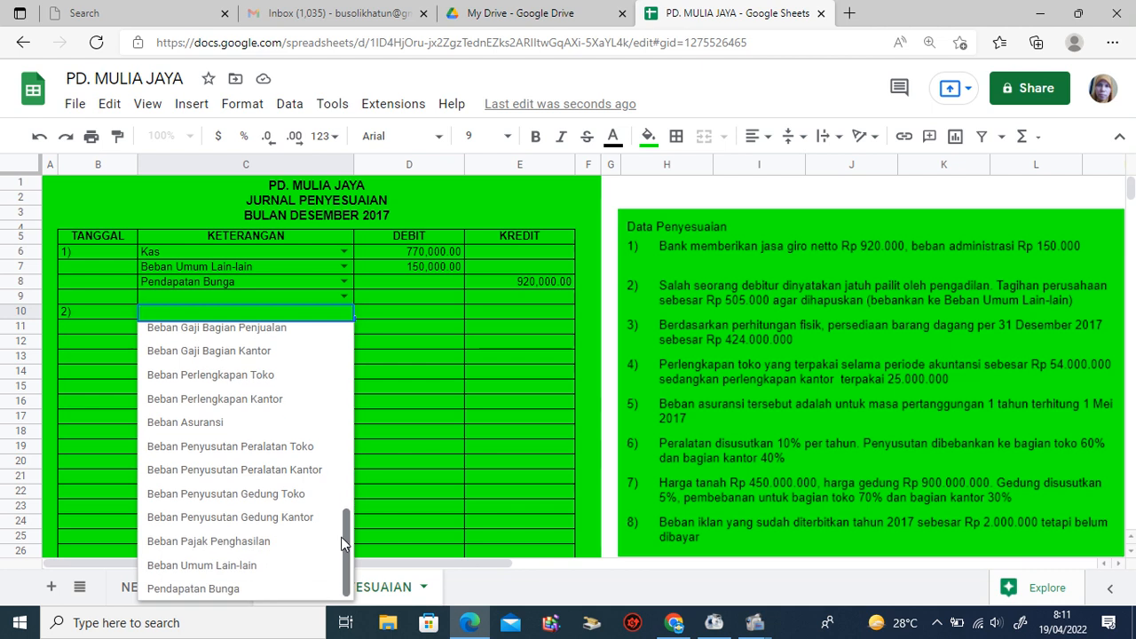
{"action": "left_click", "coordinate": [264, 566]}
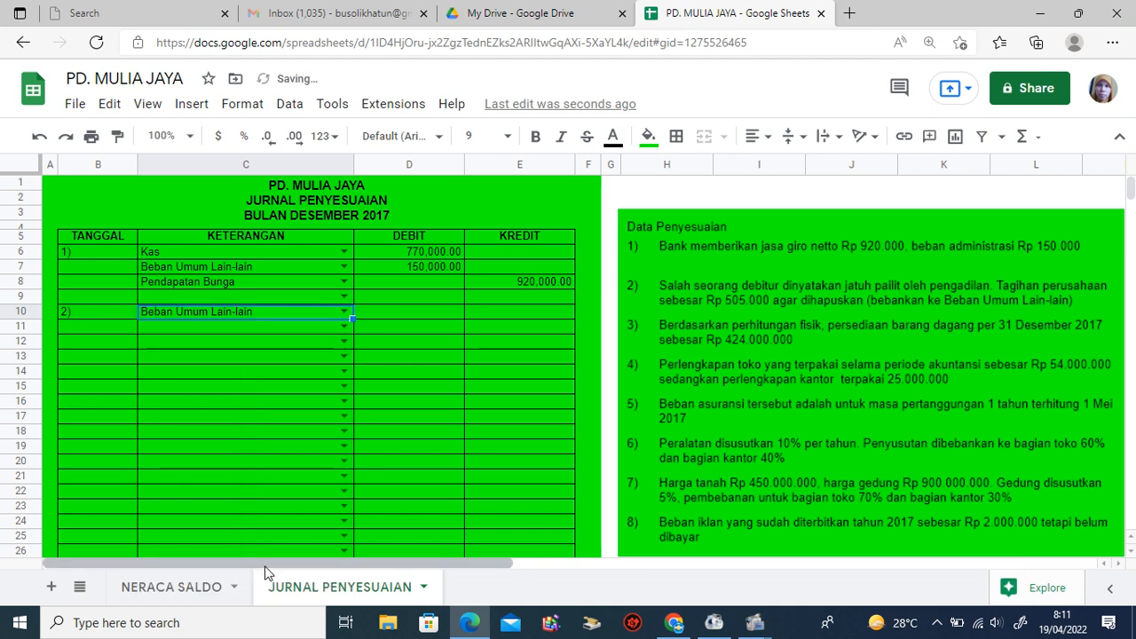
{"action": "left_click", "coordinate": [344, 326]}
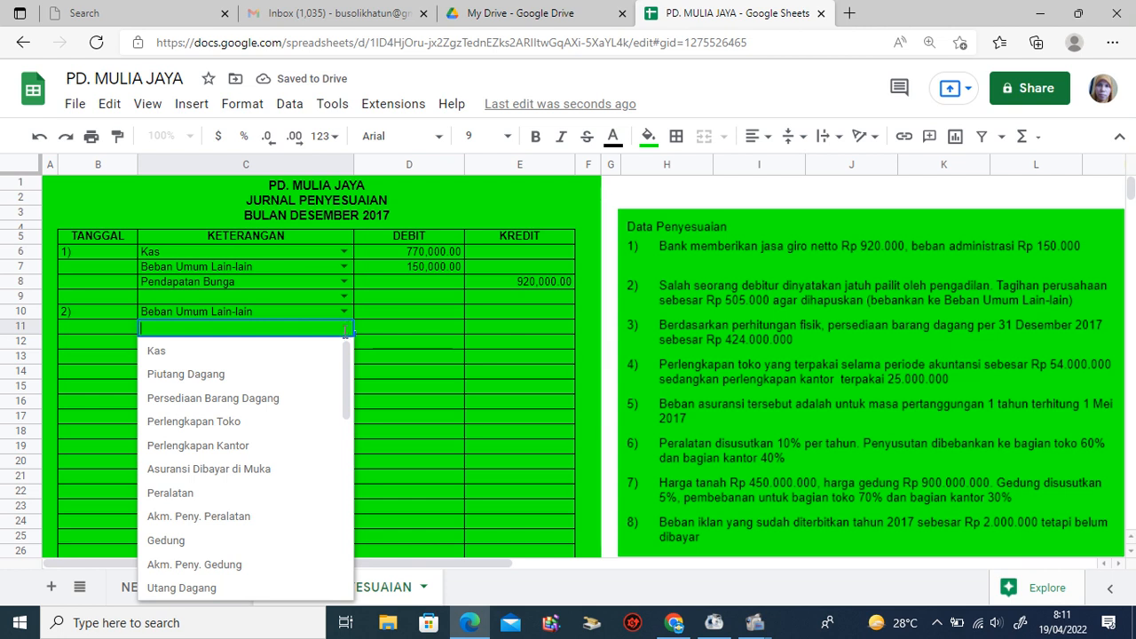
{"action": "left_click", "coordinate": [257, 374]}
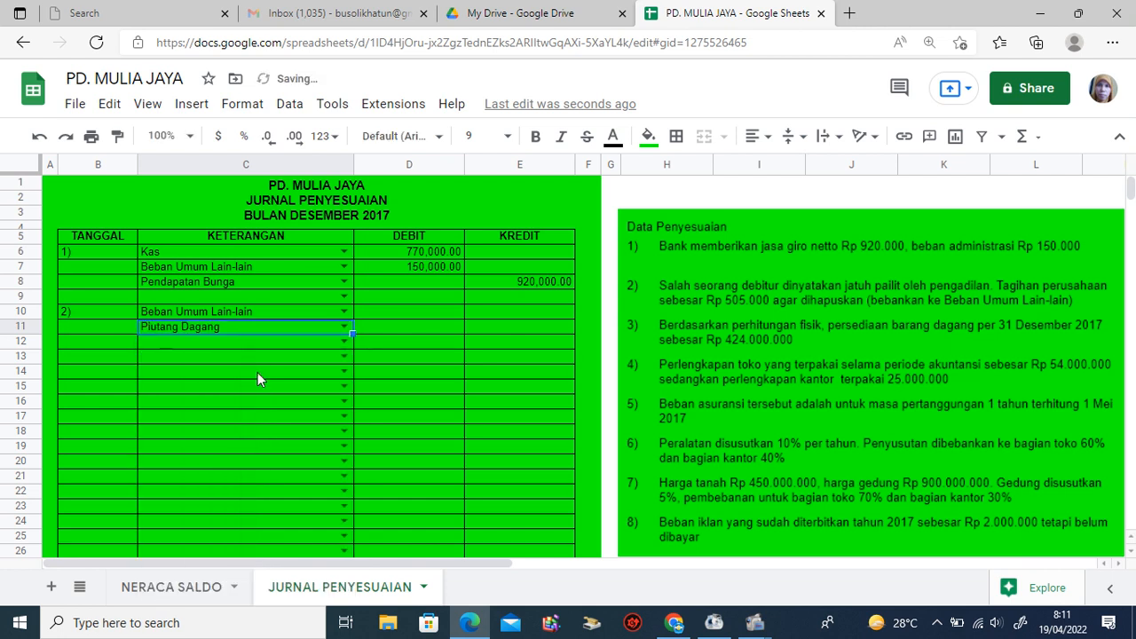
Enter 505000 as the DEBIT in D10 and link the Piutang Dagang KREDIT in E11 to it with =D10
{"action": "left_click", "coordinate": [378, 311]}
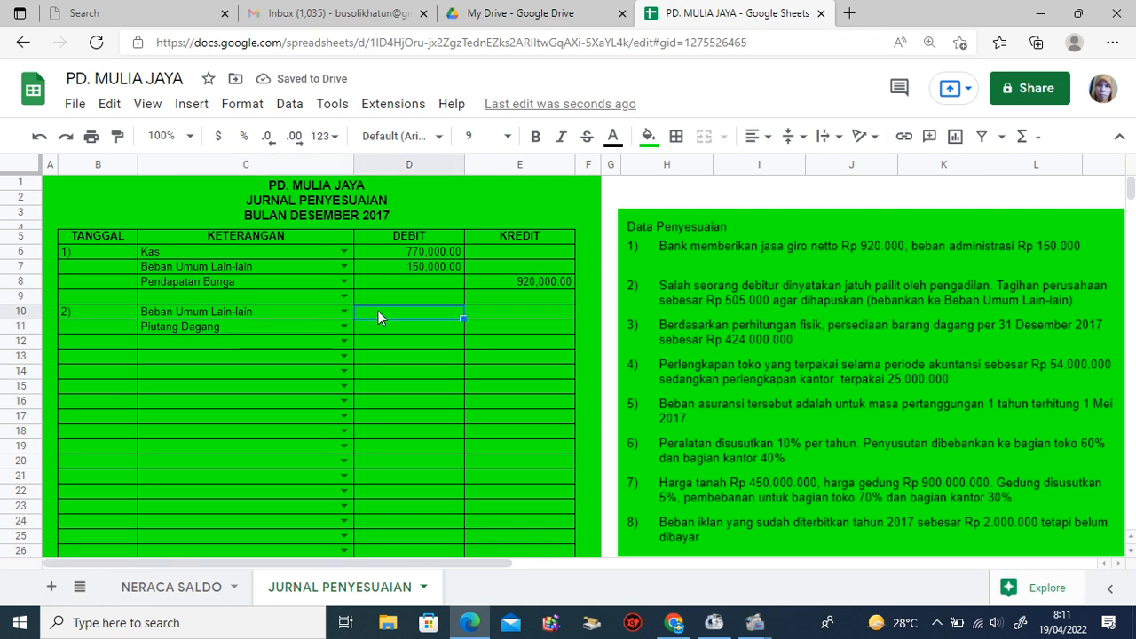
{"action": "type", "text": "505000"}
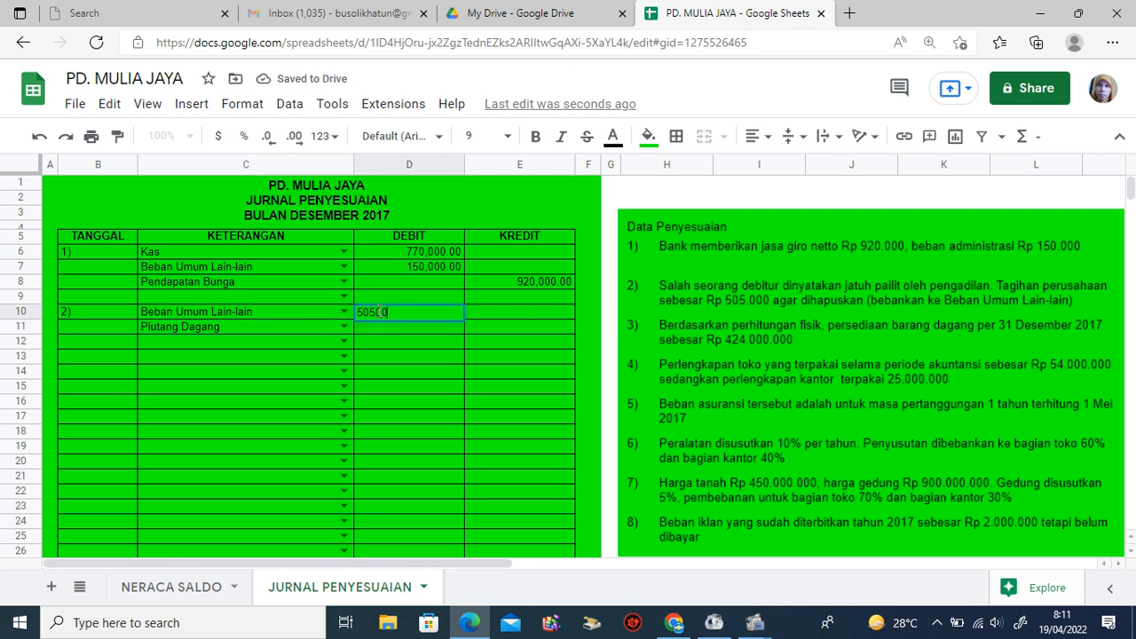
{"action": "left_click", "coordinate": [488, 326]}
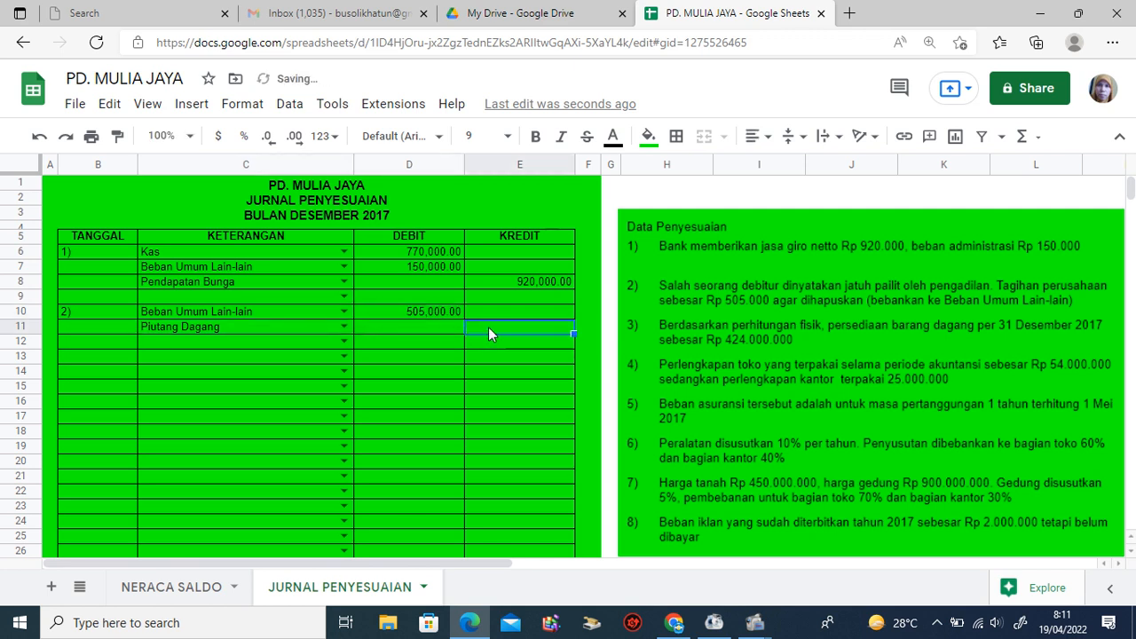
{"action": "type", "text": "="}
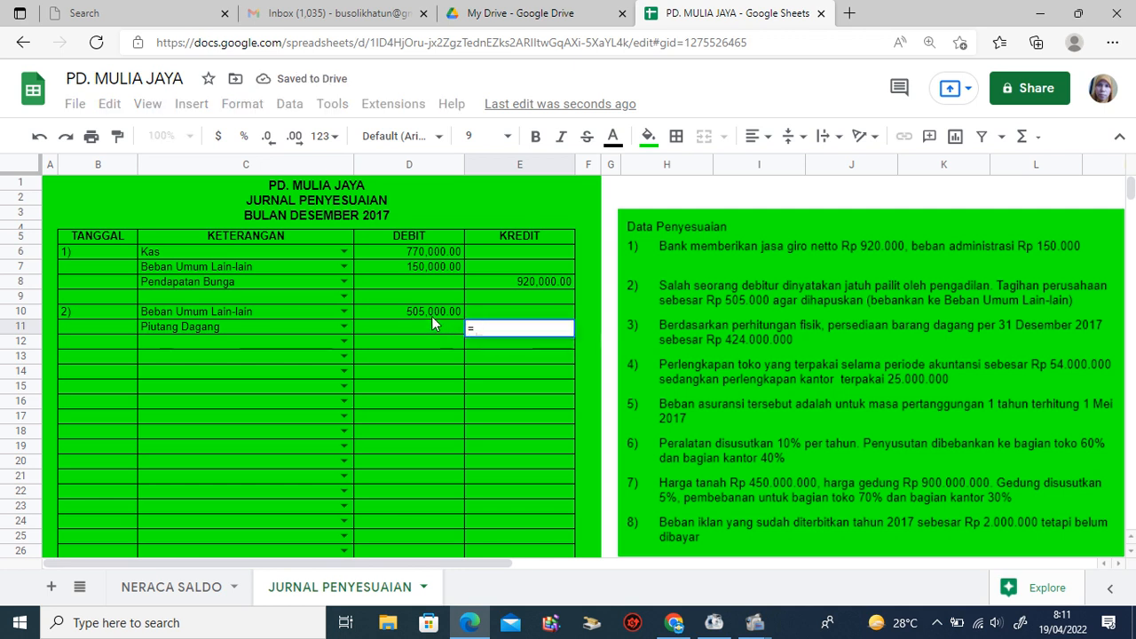
{"action": "left_click", "coordinate": [429, 313]}
{"action": "key", "text": "Return"}
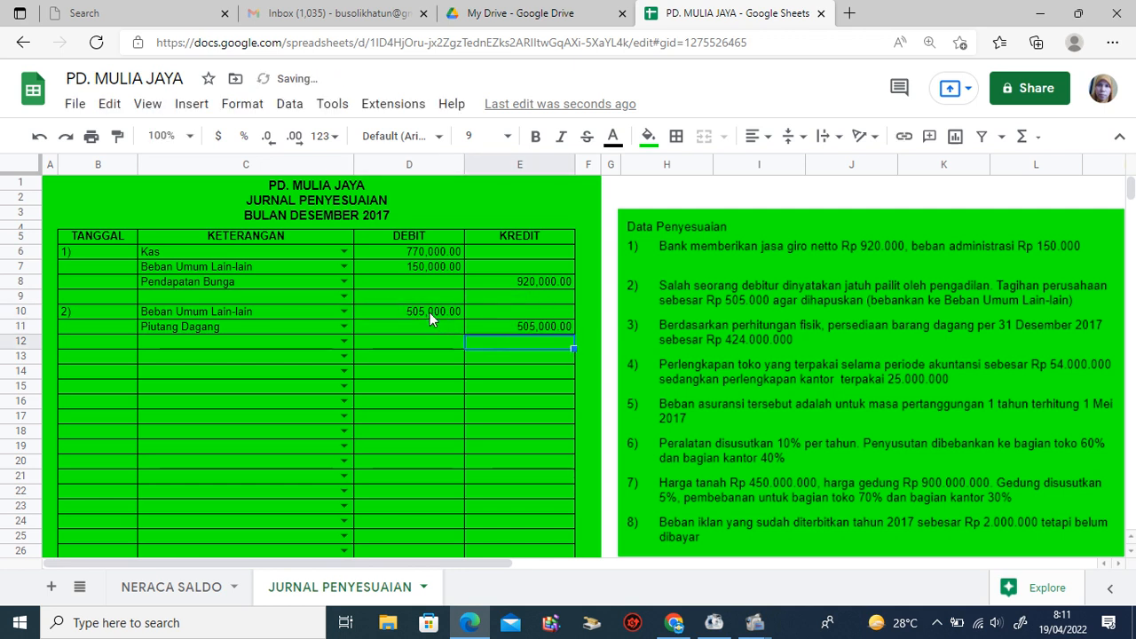
Start the third adjustment by entering 3) in TANGGAL cell B13
{"action": "left_click", "coordinate": [90, 354]}
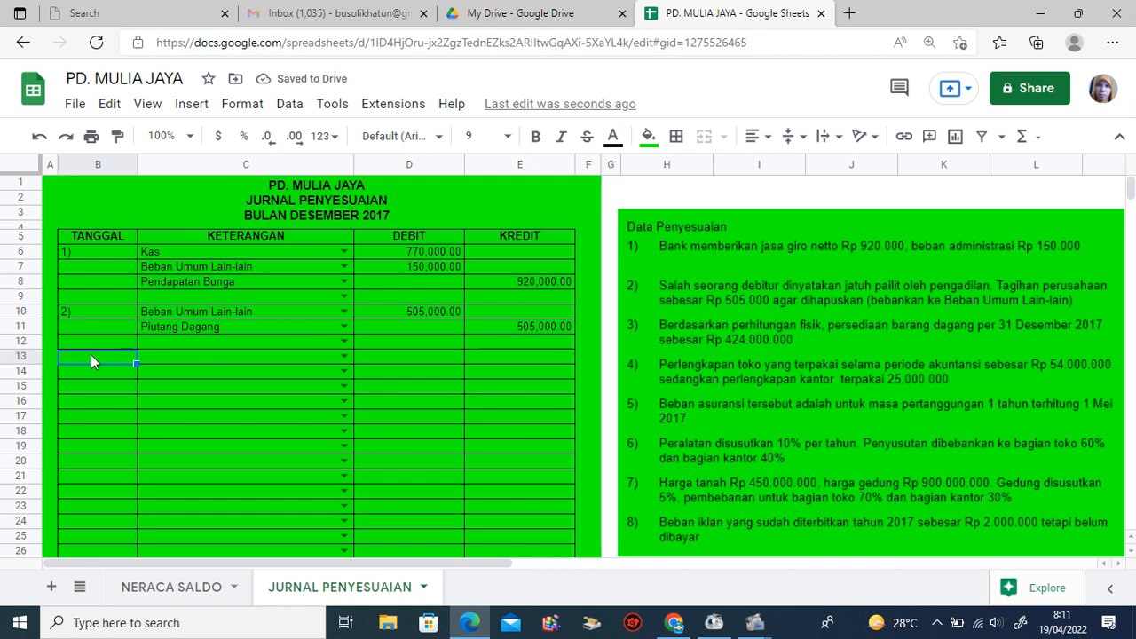
{"action": "type", "text": "3)"}
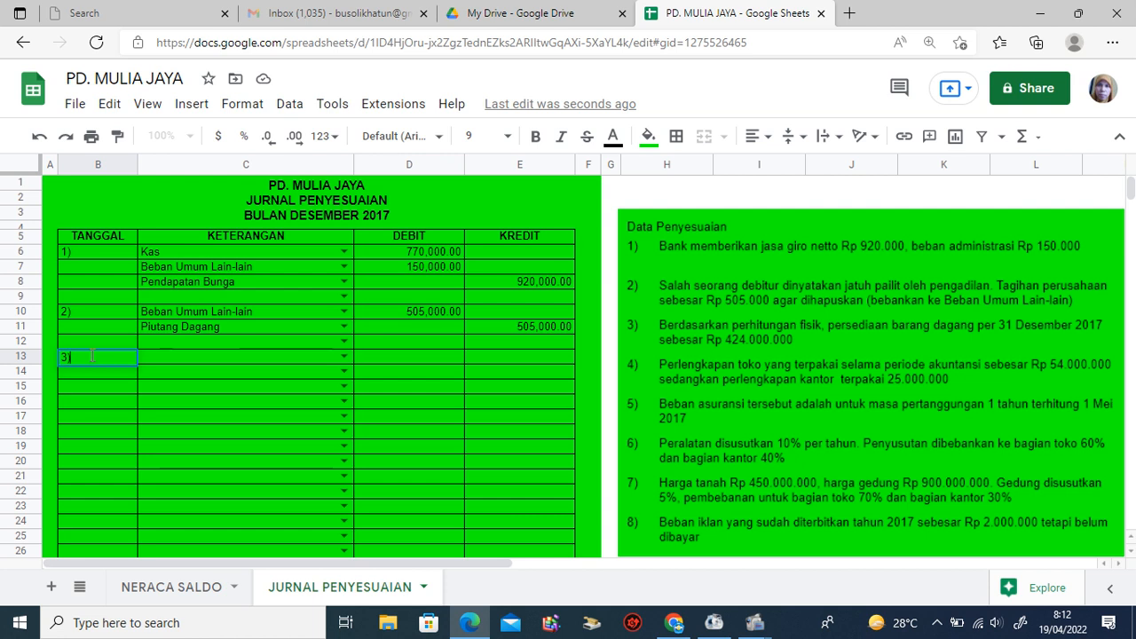
{"action": "left_click", "coordinate": [171, 363]}
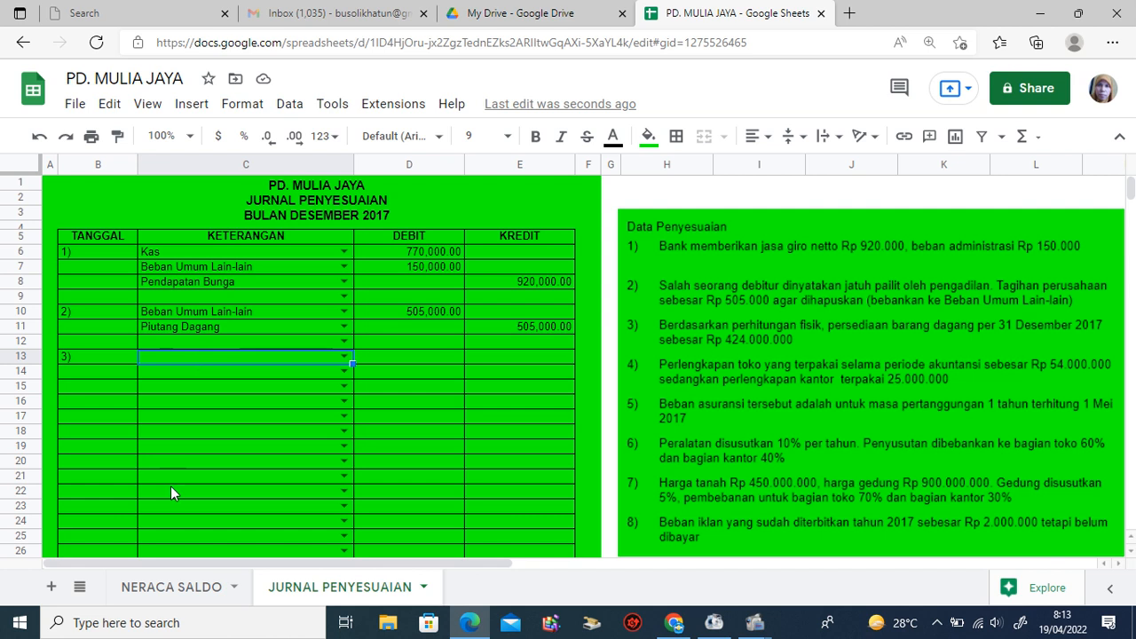
Fill the Persediaan Barang Dagang cells B8:D8 of the NERACA SALDO sheet with yellow
{"action": "left_click", "coordinate": [163, 587]}
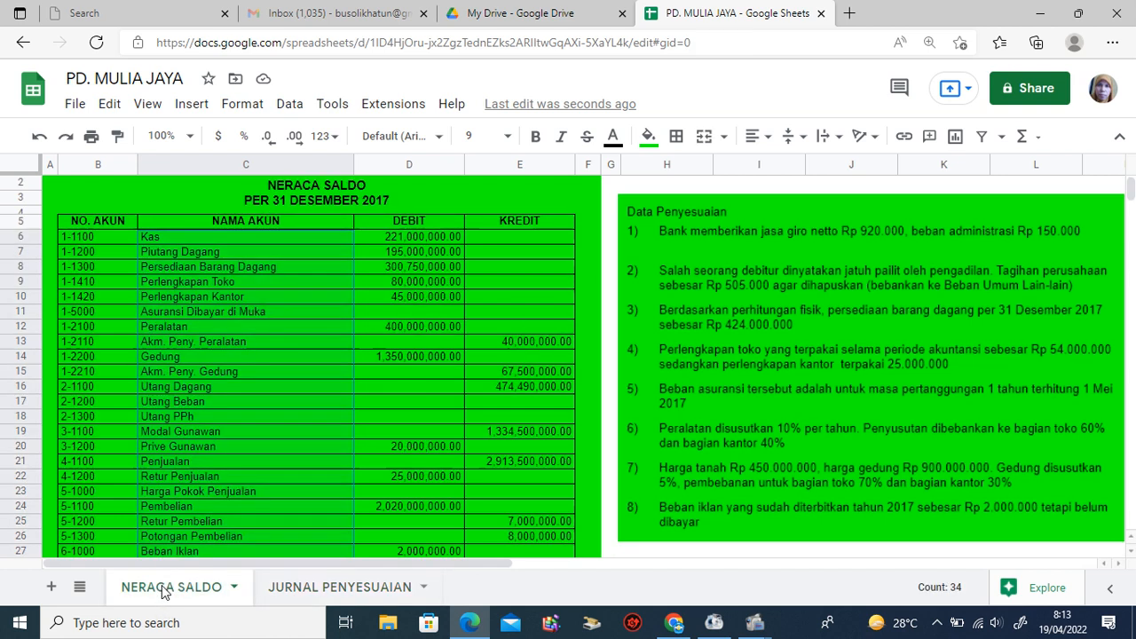
{"action": "left_click", "coordinate": [294, 406]}
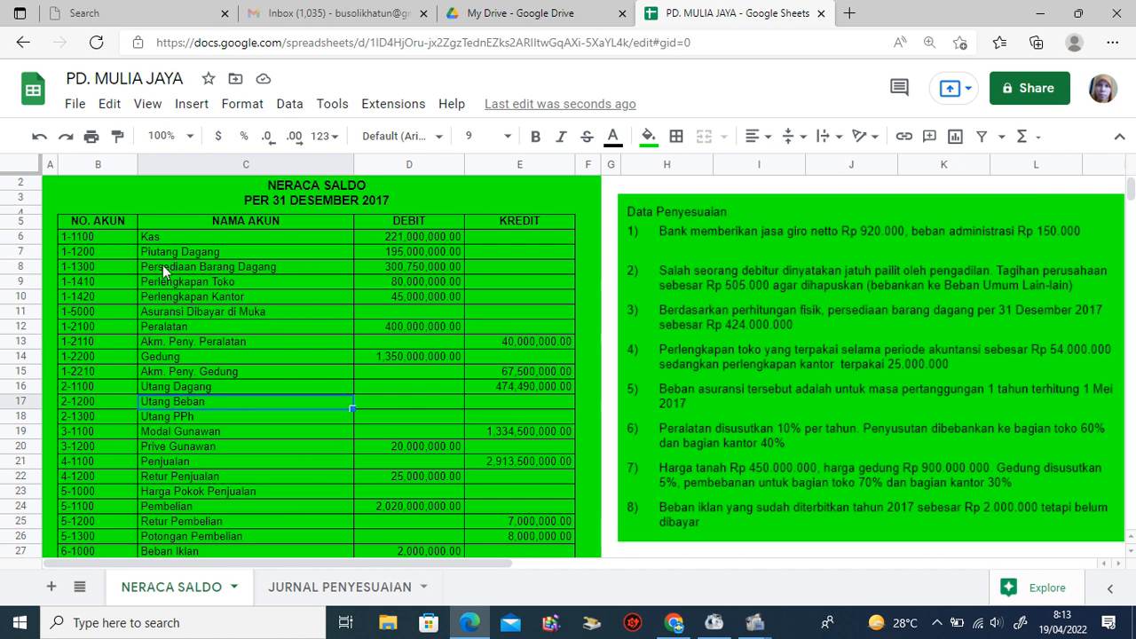
{"action": "left_click_drag", "start_coordinate": [86, 268], "coordinate": [430, 268]}
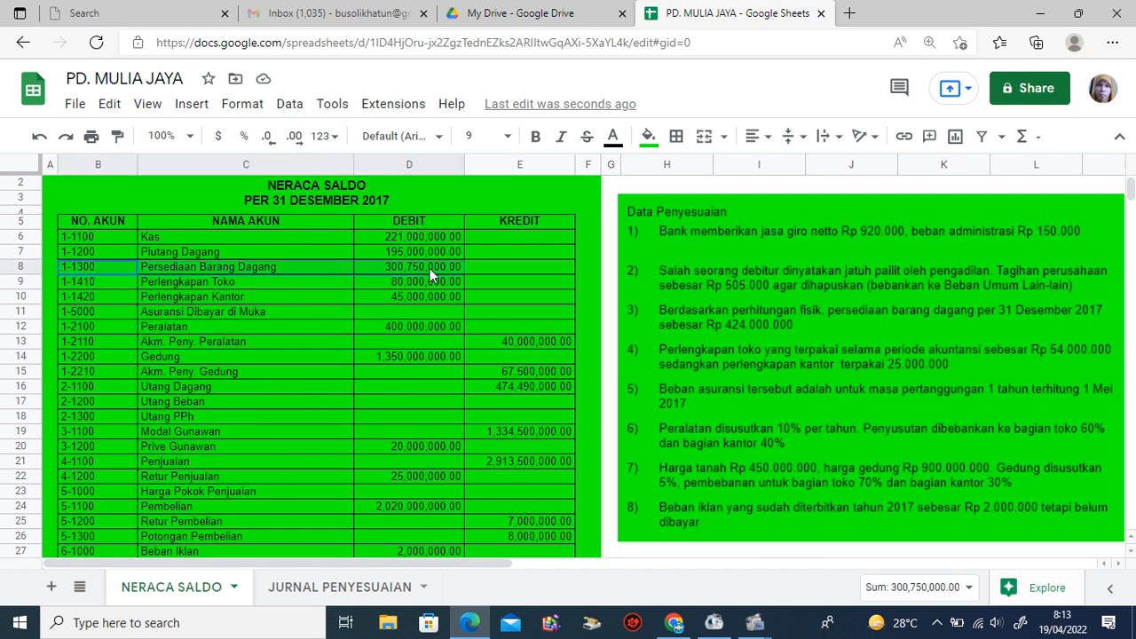
{"action": "left_click", "coordinate": [650, 137]}
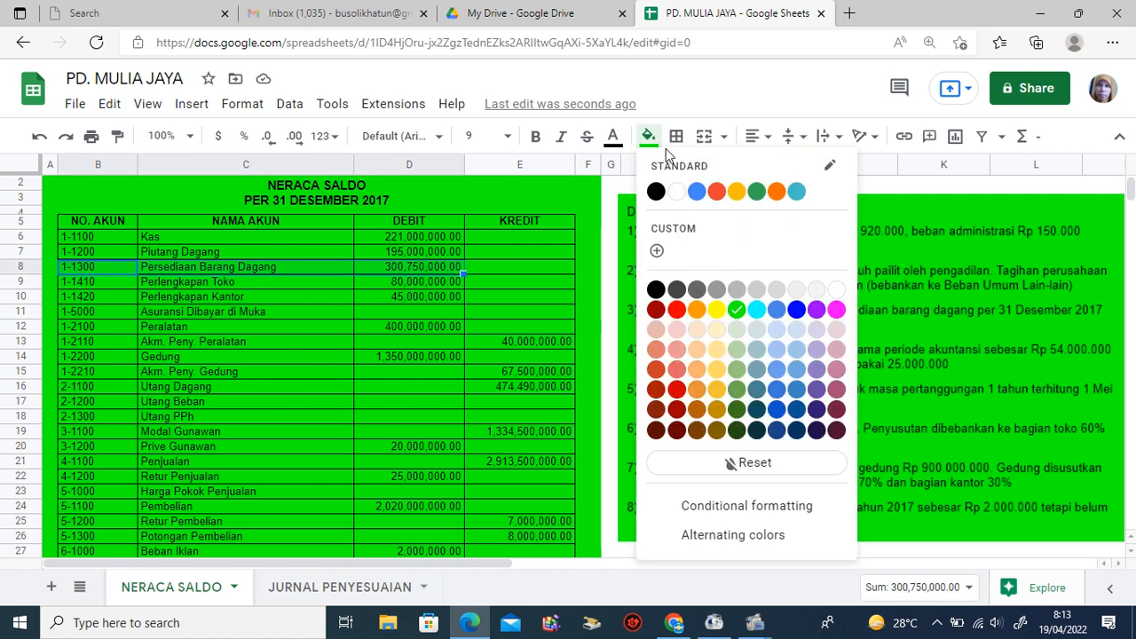
{"action": "left_click", "coordinate": [716, 309]}
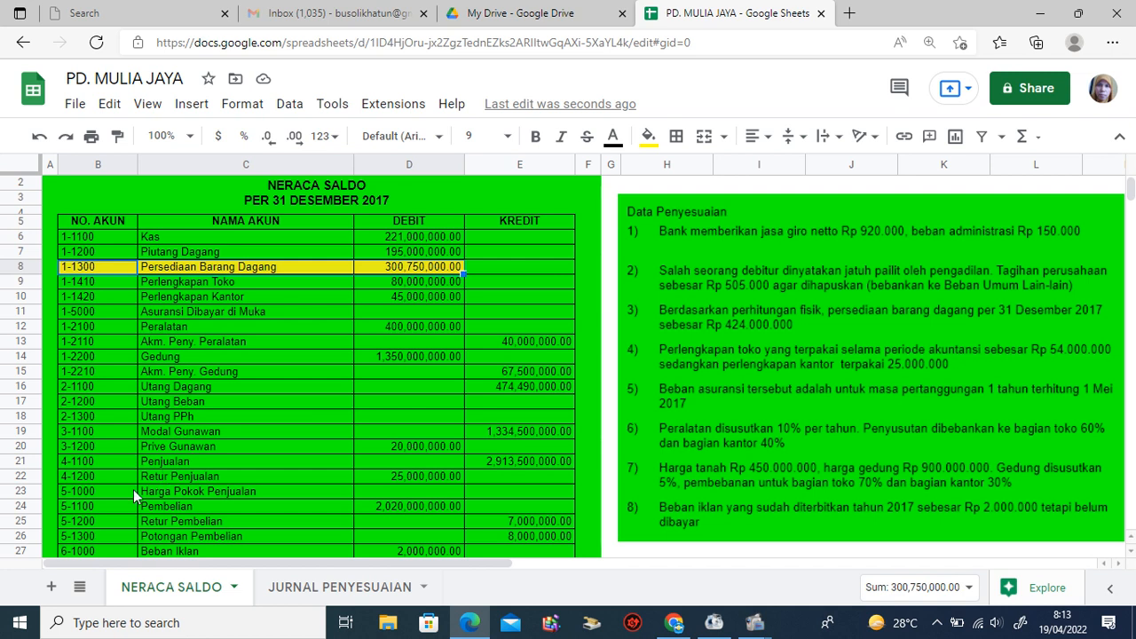
Fill the Pembelian, Retur Pembelian and Potongan Pembelian rows, B24:E26, with yellow
{"action": "left_click_drag", "start_coordinate": [78, 510], "coordinate": [265, 512]}
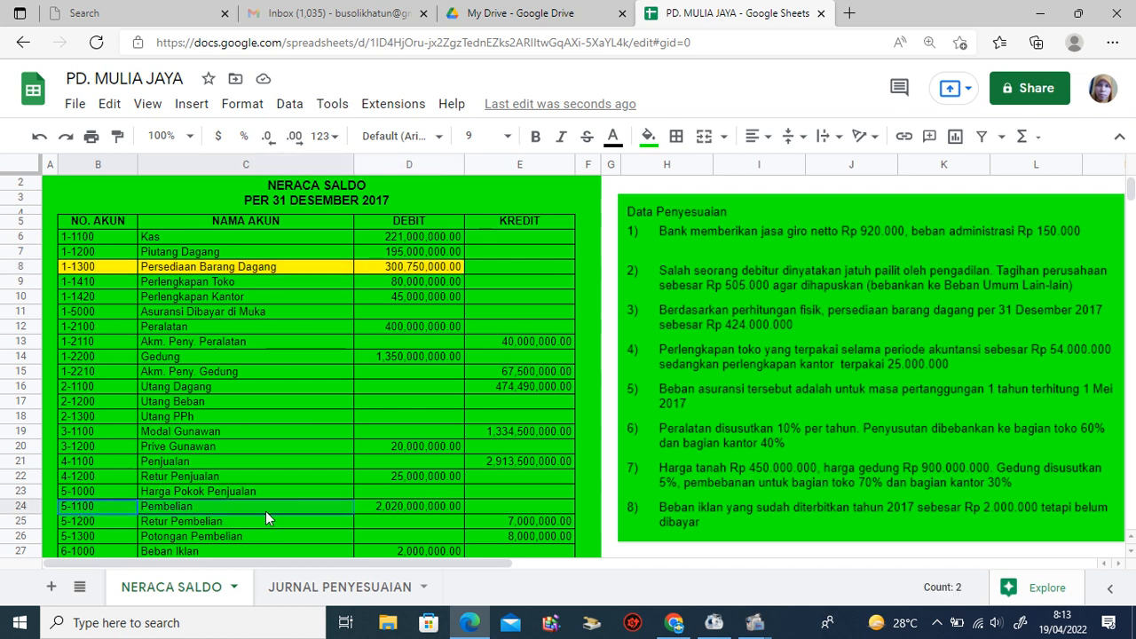
{"action": "left_click_drag", "start_coordinate": [393, 508], "coordinate": [532, 538]}
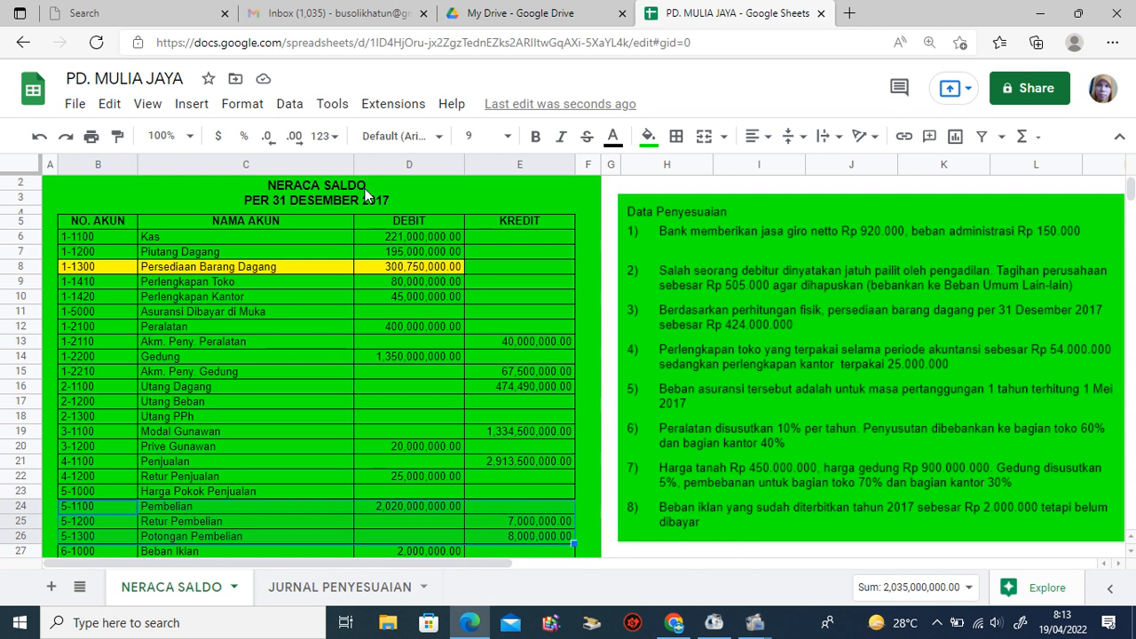
{"action": "left_click", "coordinate": [650, 138]}
{"action": "left_click", "coordinate": [716, 310]}
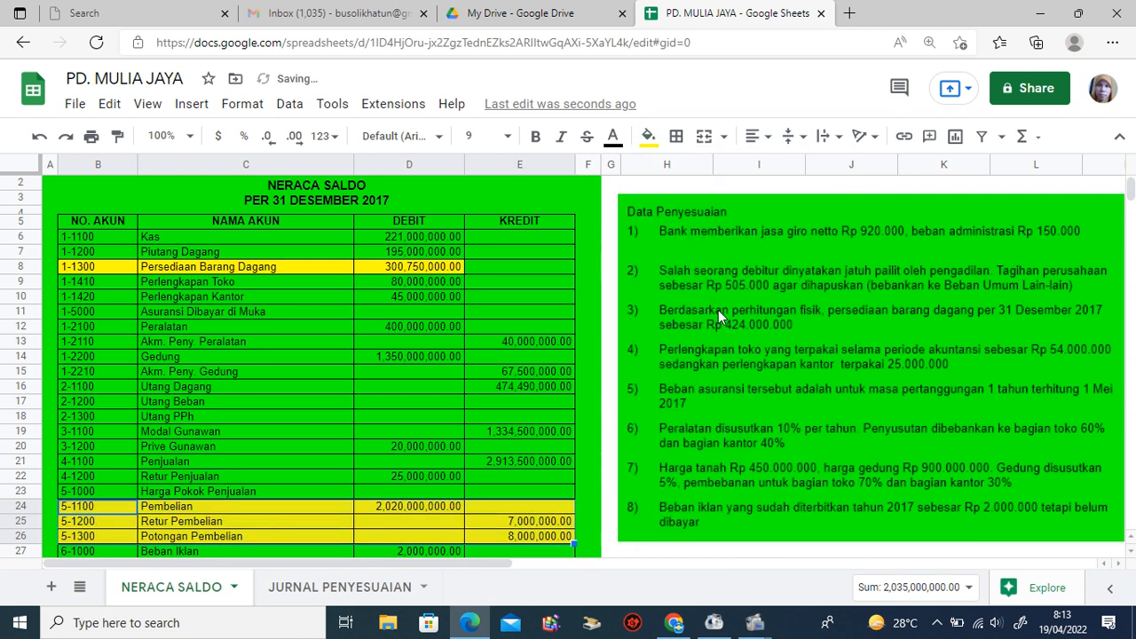
{"action": "left_click", "coordinate": [610, 185]}
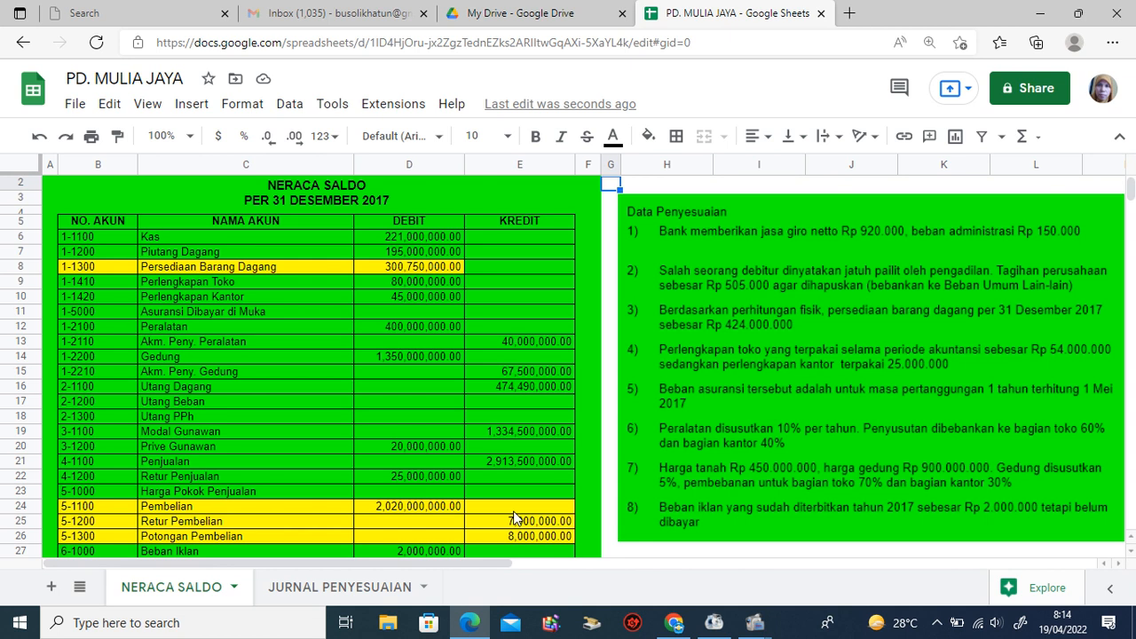
Choose Harga Pokok Penjualan as the account in C13 of the JURNAL PENYESUAIAN sheet
{"action": "left_click", "coordinate": [427, 590]}
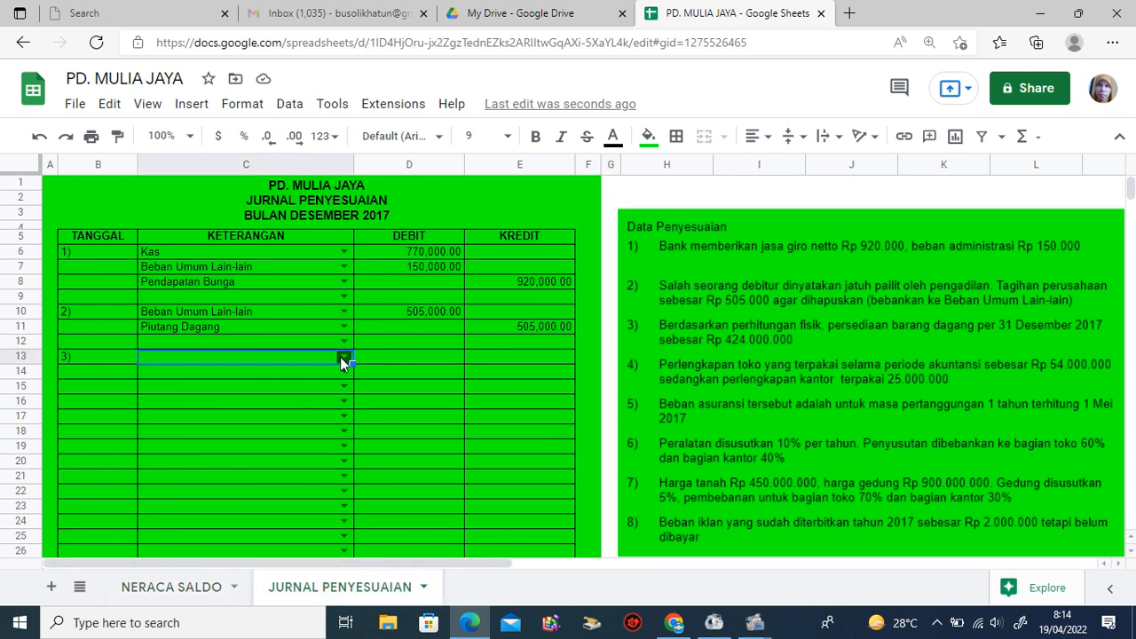
{"action": "left_click", "coordinate": [343, 357]}
{"action": "left_click_drag", "start_coordinate": [344, 390], "coordinate": [342, 498]}
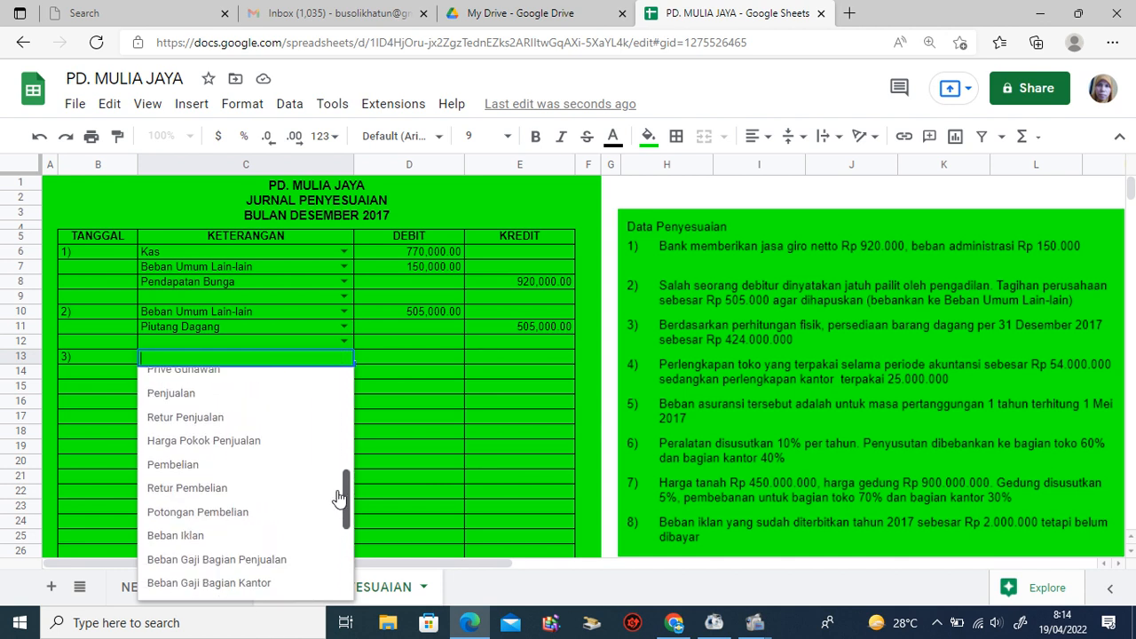
{"action": "left_click", "coordinate": [256, 443]}
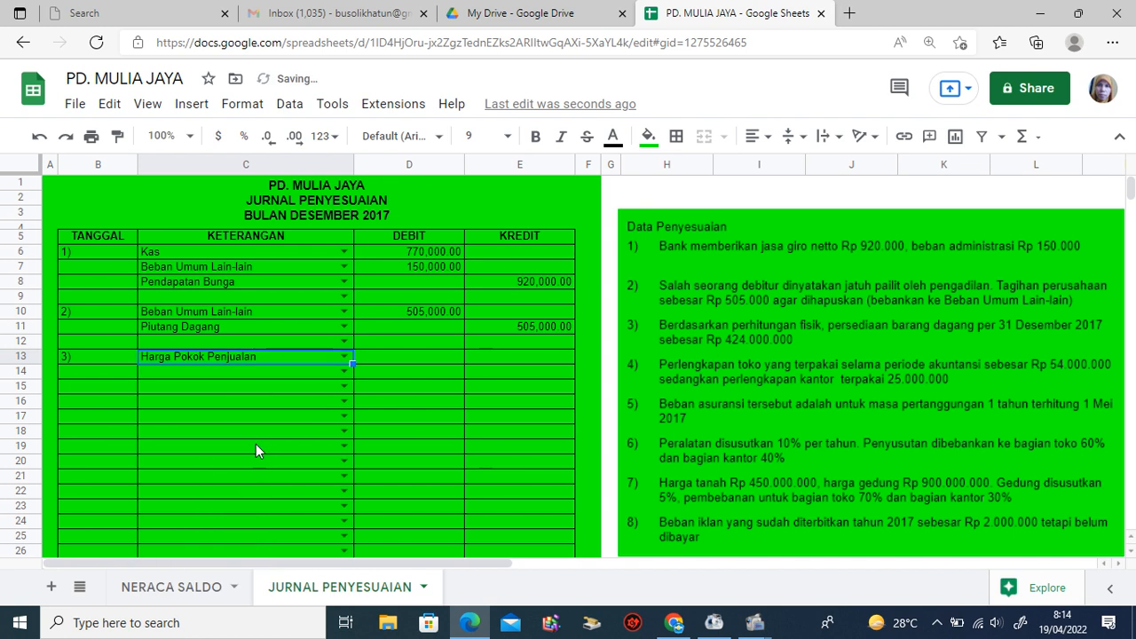
Choose Persediaan Barang Dagang as the account in C14 of the JURNAL PENYESUAIAN sheet
{"action": "left_click", "coordinate": [272, 371]}
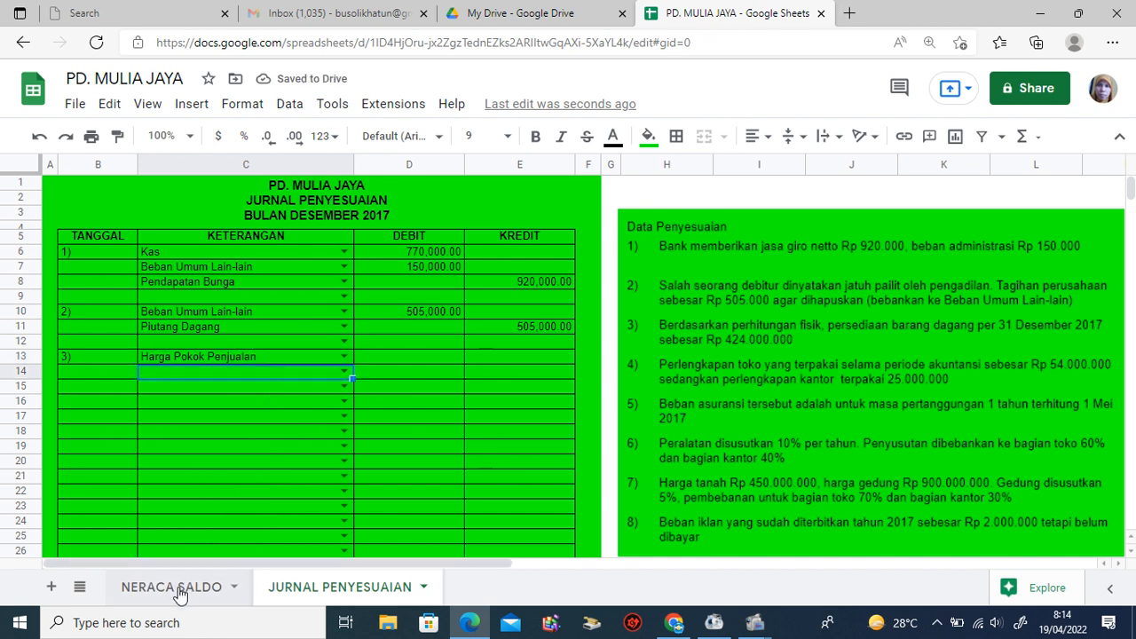
{"action": "left_click", "coordinate": [181, 591]}
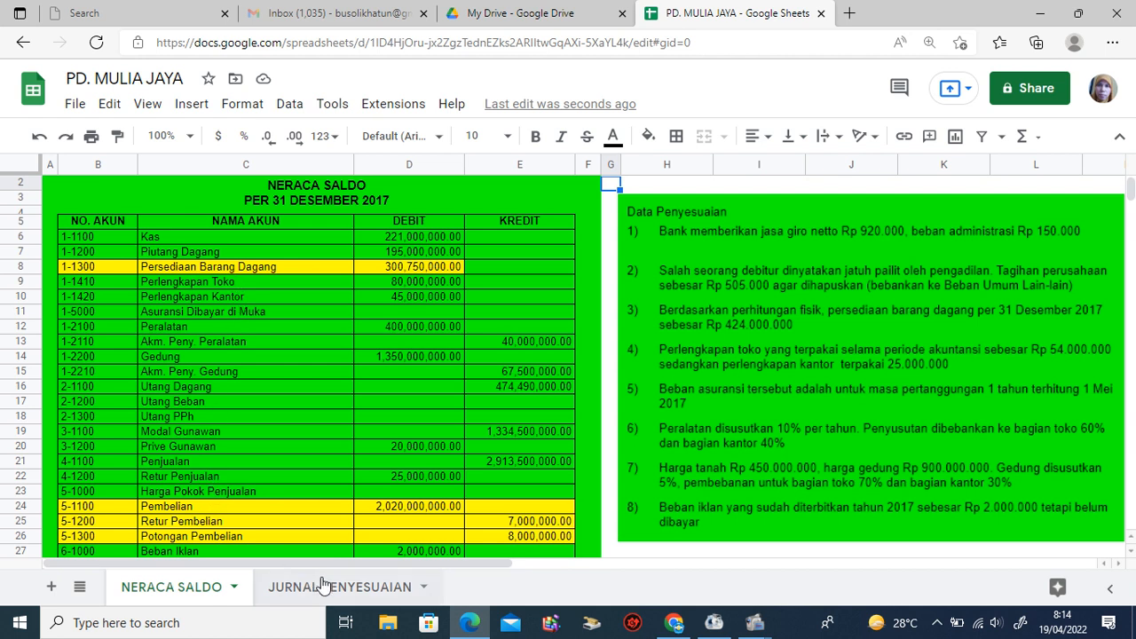
{"action": "left_click", "coordinate": [420, 589]}
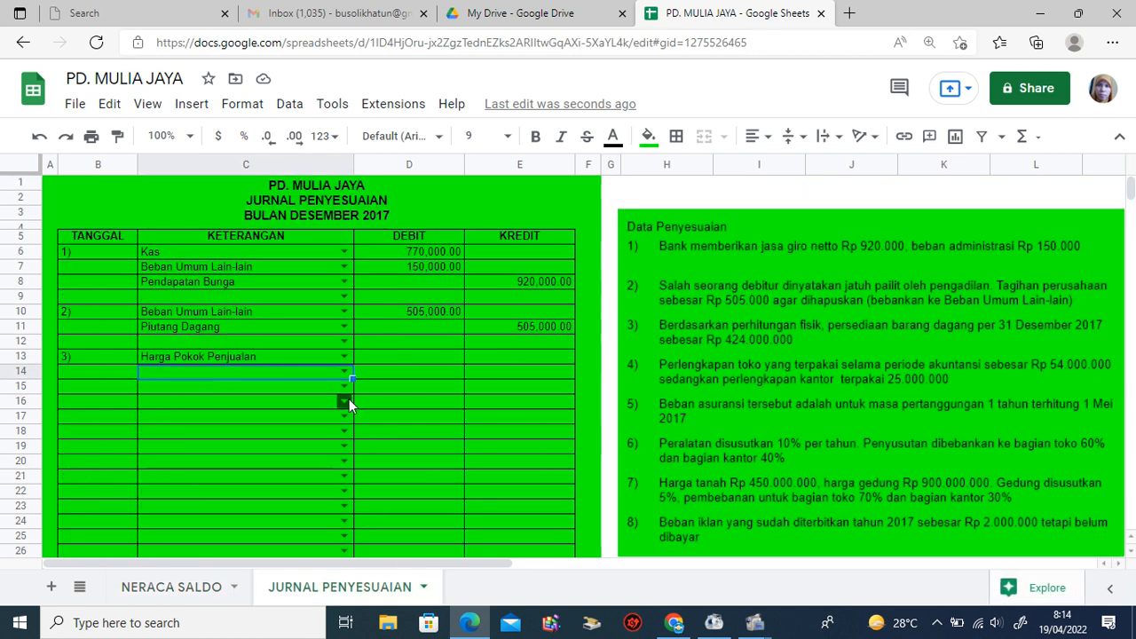
{"action": "left_click", "coordinate": [343, 372]}
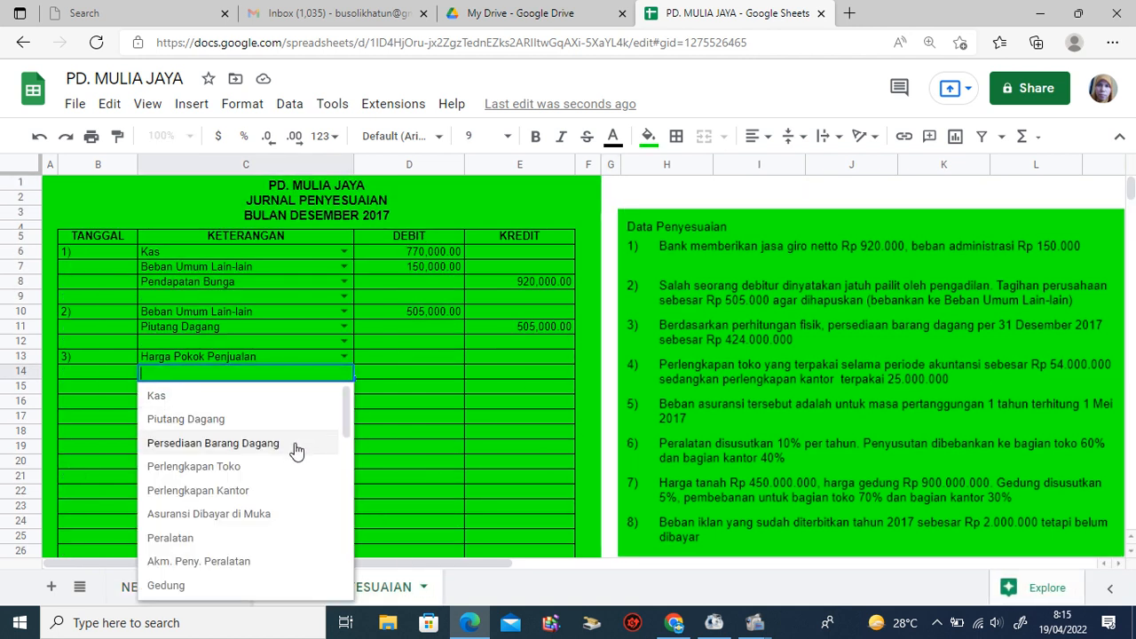
{"action": "left_click", "coordinate": [295, 443]}
Choose Pembelian as the account in C15, directly below Persediaan Barang Dagang
{"action": "left_click", "coordinate": [329, 387]}
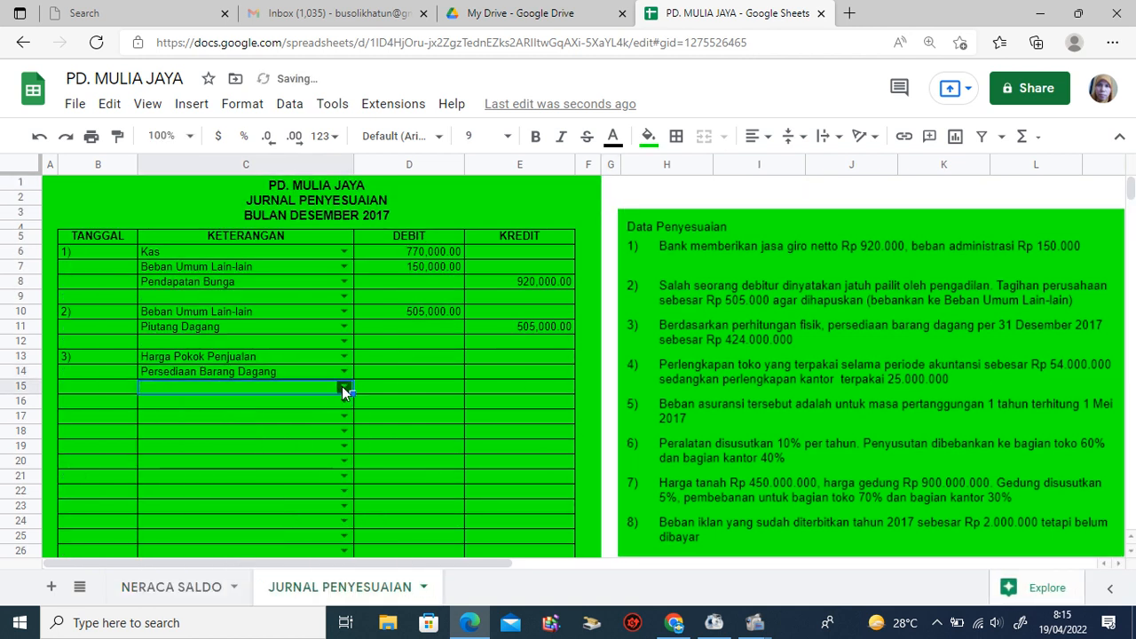
{"action": "left_click", "coordinate": [342, 387]}
{"action": "left_click_drag", "start_coordinate": [348, 428], "coordinate": [342, 503]}
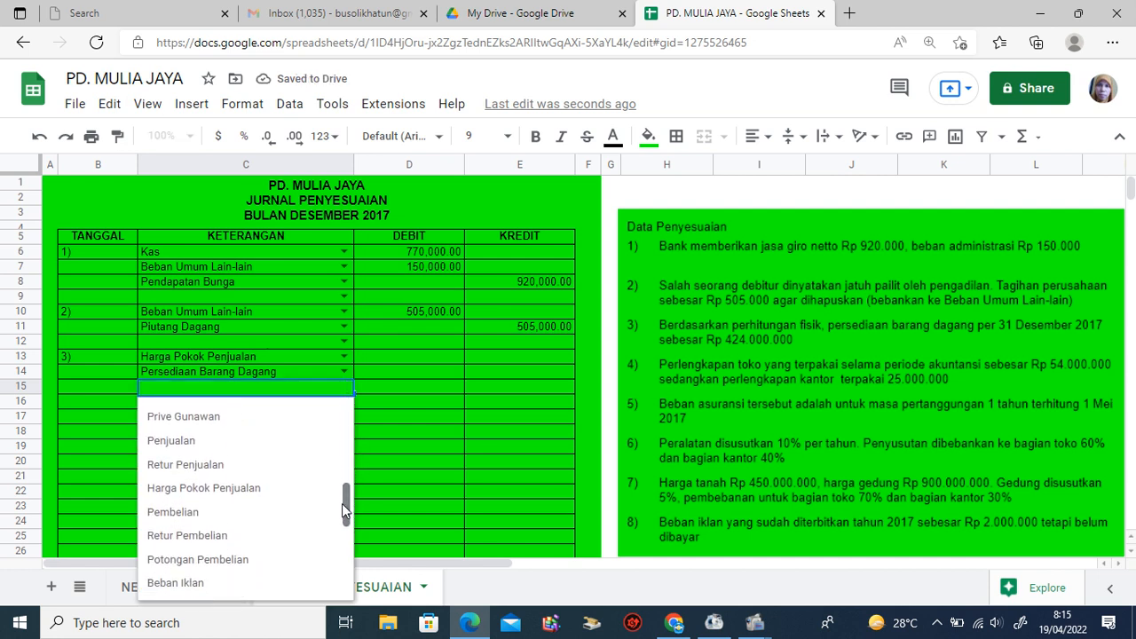
{"action": "left_click", "coordinate": [215, 512]}
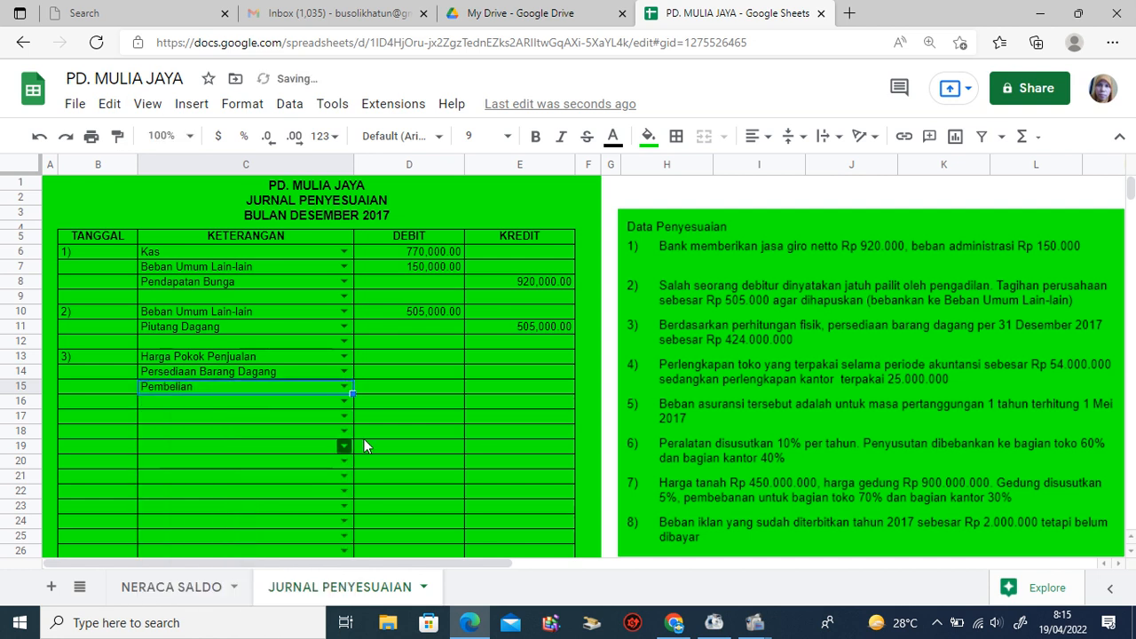
Link the Persediaan Barang Dagang credit in E14 to its debit balance in D8 of the NERACA SALDO sheet
{"action": "left_click", "coordinate": [496, 372]}
{"action": "type", "text": "="}
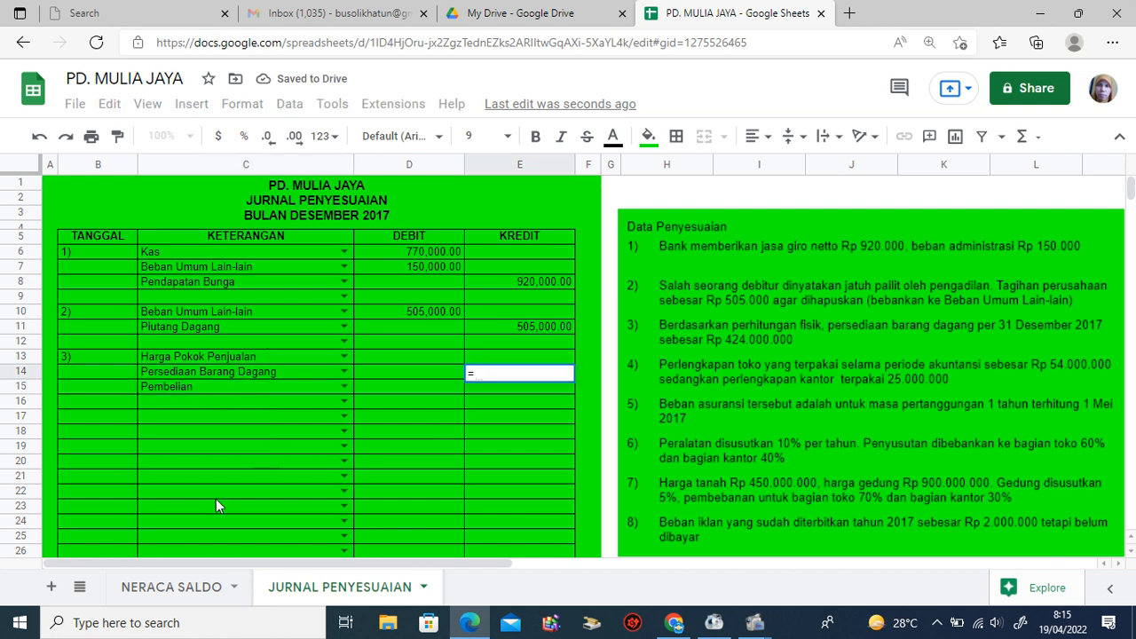
{"action": "left_click", "coordinate": [171, 588]}
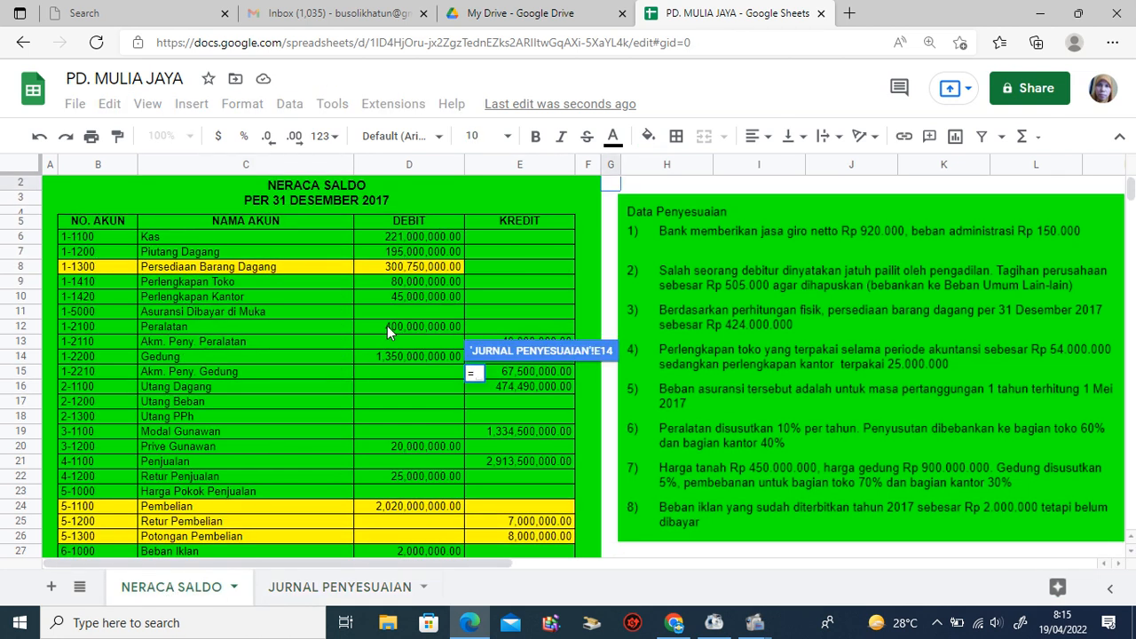
{"action": "left_click", "coordinate": [396, 267]}
{"action": "key", "text": "Return"}
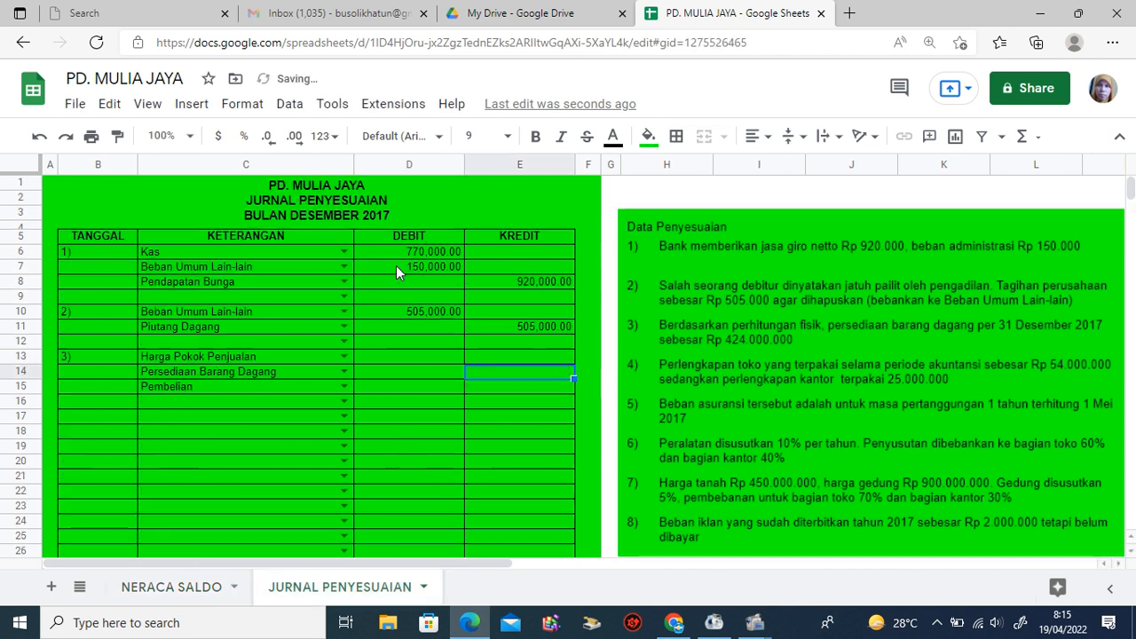
Link the Pembelian credit in E15 to its debit balance in D24 of the NERACA SALDO sheet
{"action": "left_click", "coordinate": [493, 389]}
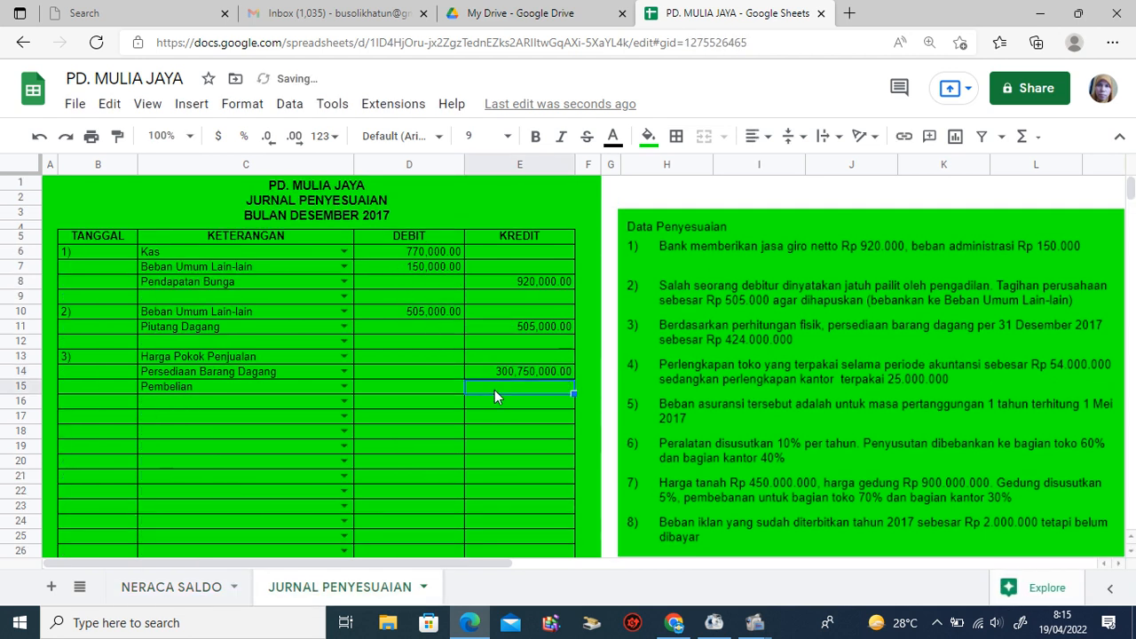
{"action": "type", "text": "="}
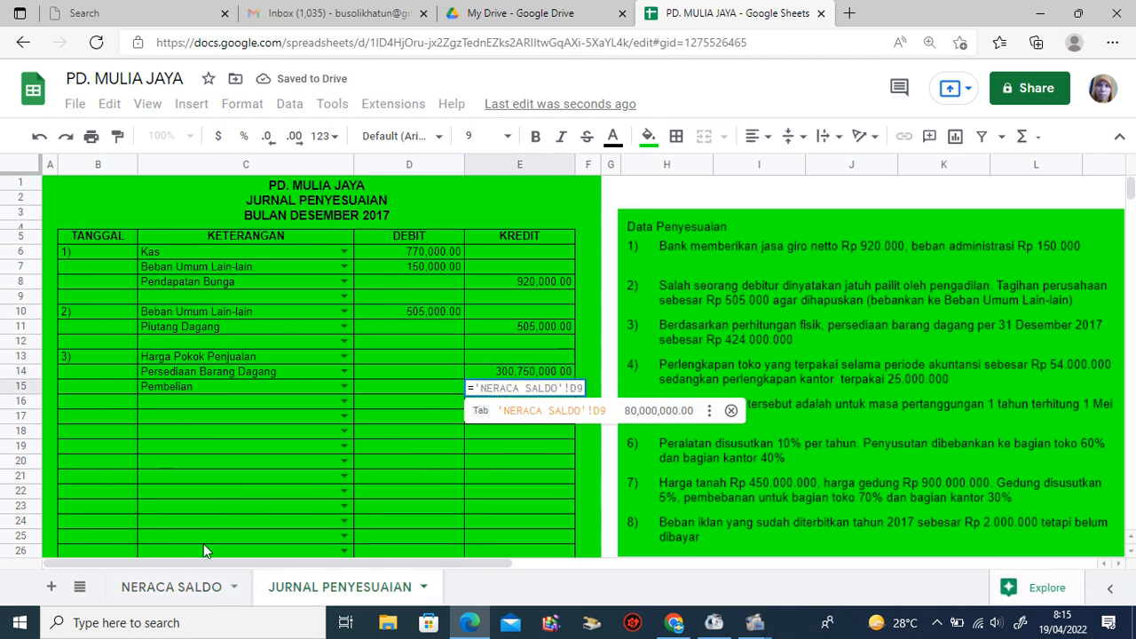
{"action": "left_click", "coordinate": [174, 593]}
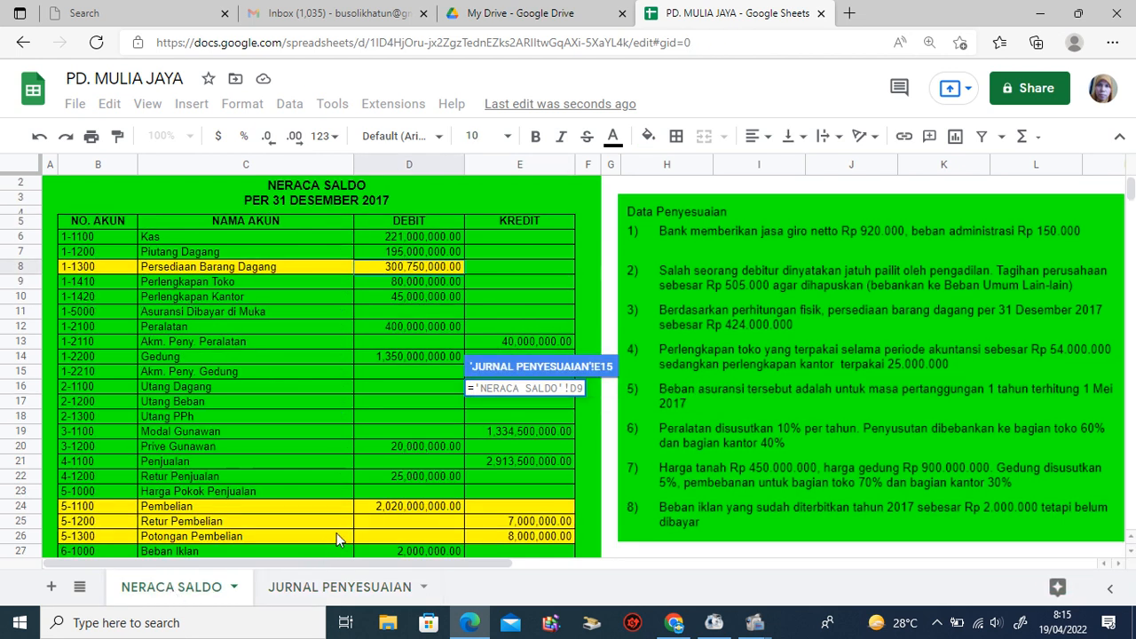
{"action": "left_click", "coordinate": [378, 509]}
{"action": "key", "text": "Return"}
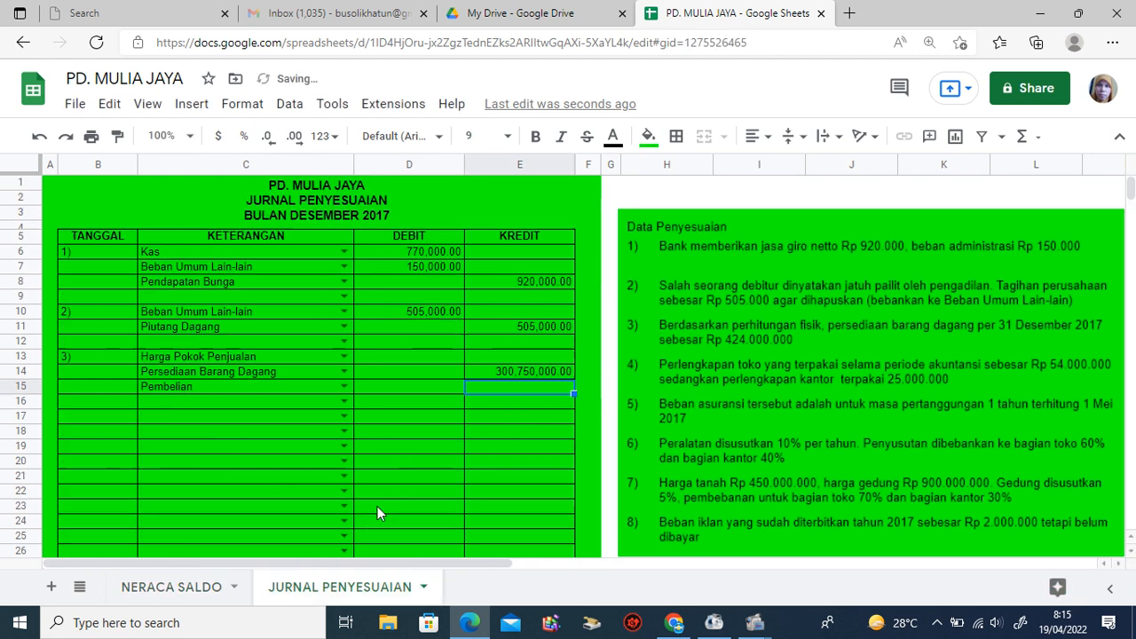
Enter =E14+E15 as the Harga Pokok Penjualan debit in D13 and reject the suggested autofill
{"action": "left_click", "coordinate": [406, 363]}
{"action": "type", "text": "="}
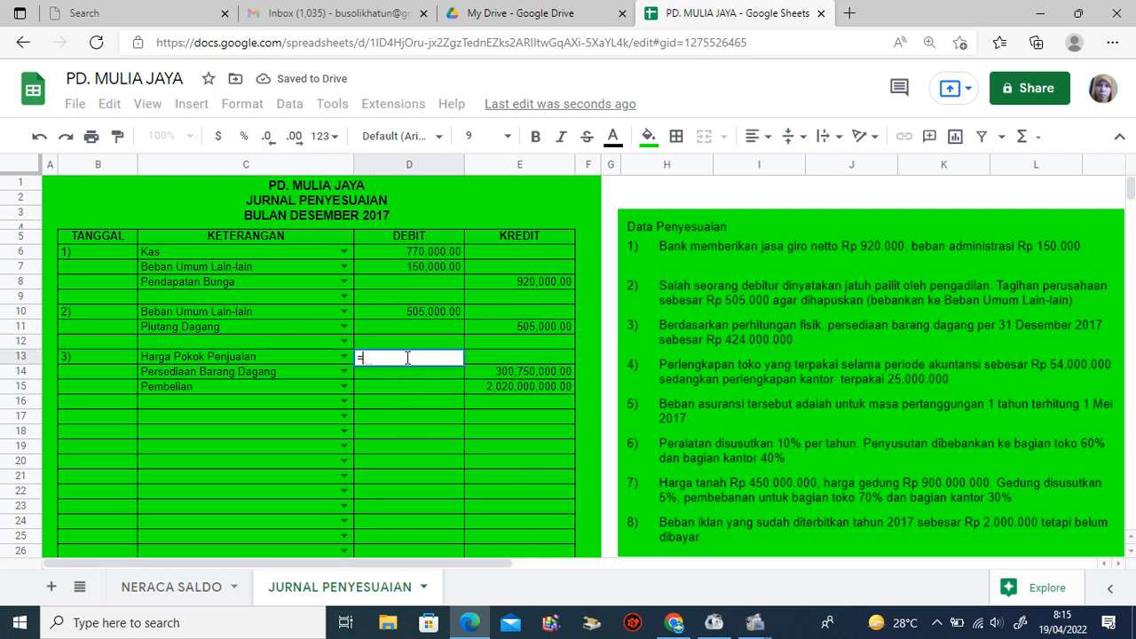
{"action": "left_click", "coordinate": [519, 376]}
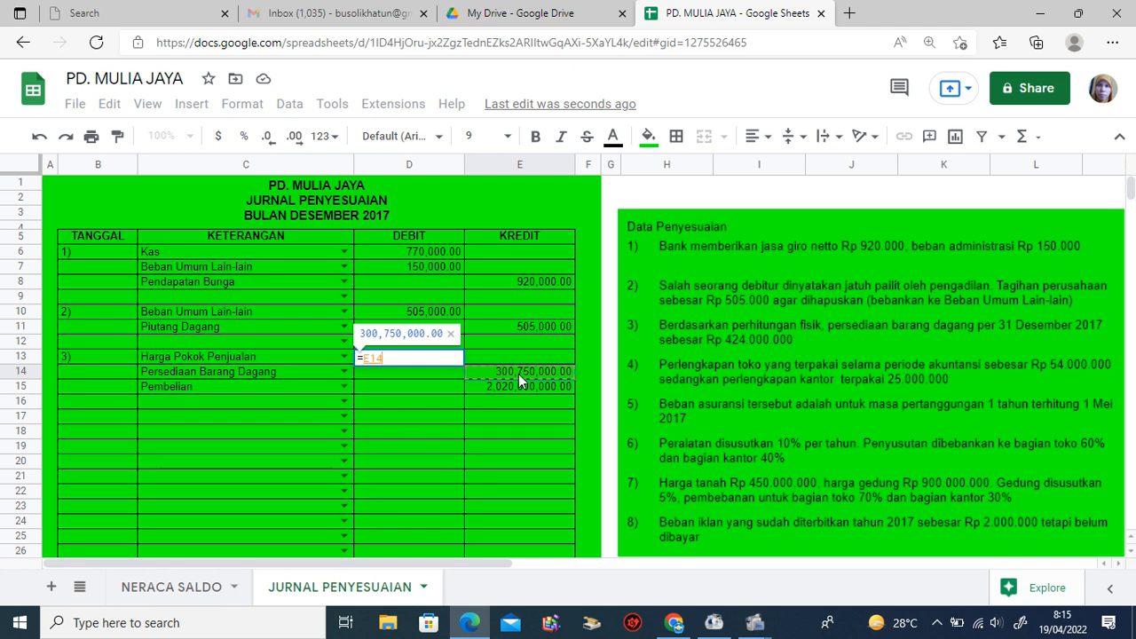
{"action": "type", "text": "+"}
{"action": "left_click", "coordinate": [516, 385]}
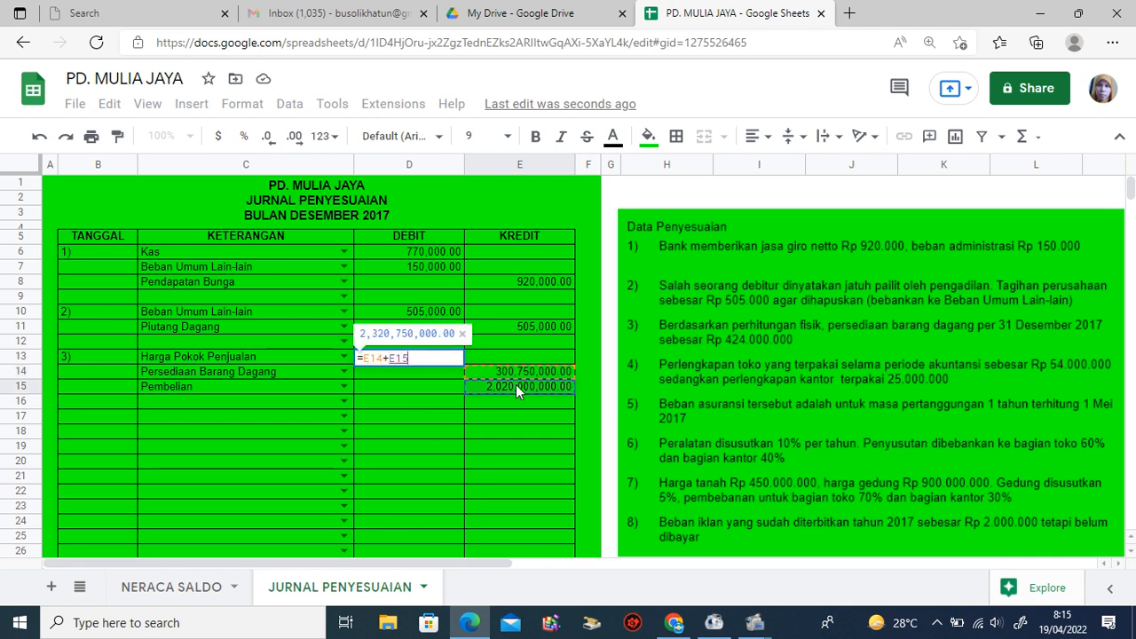
{"action": "key", "text": "Return"}
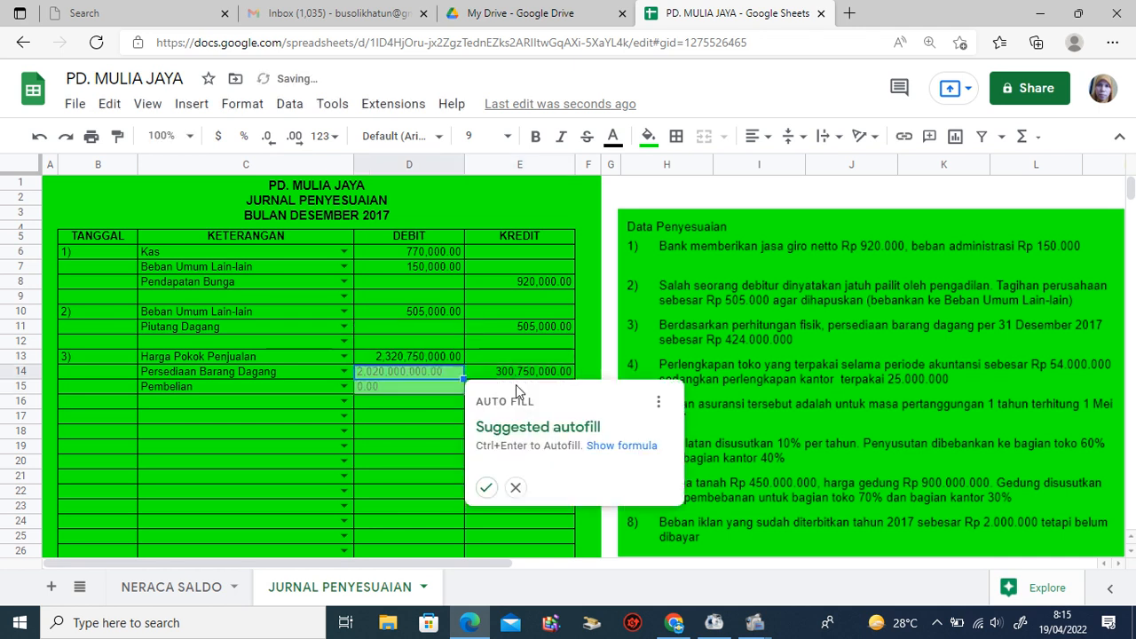
{"action": "left_click", "coordinate": [516, 487]}
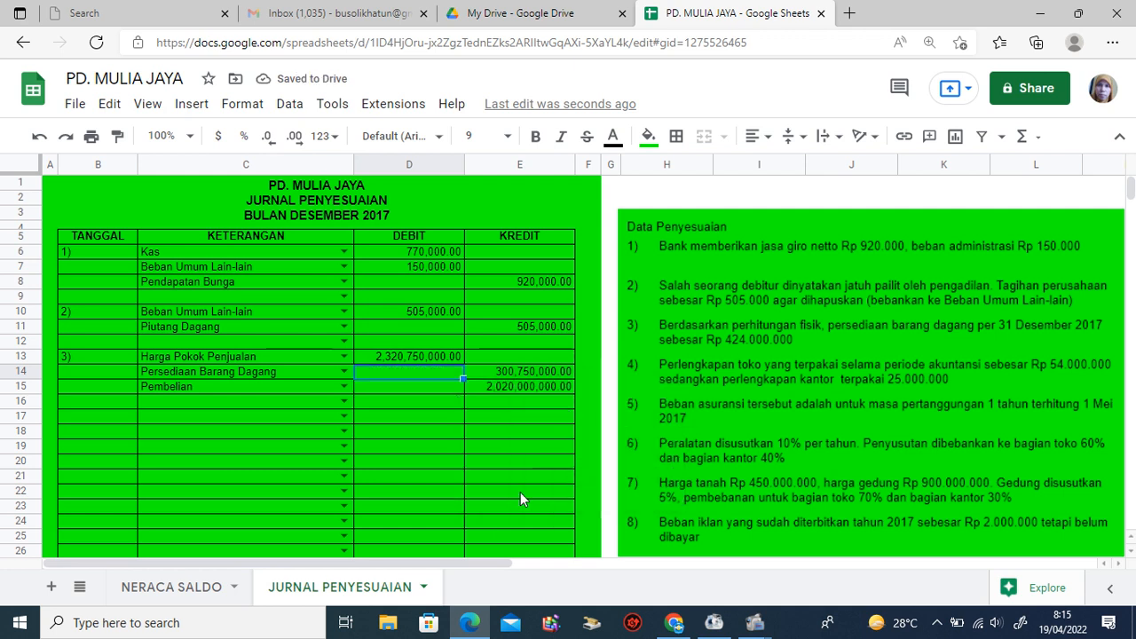
Check the accounts in the NERACA SALDO sheet and choose Persediaan Barang Dagang in C17 of JURNAL PENYESUAIAN
{"action": "left_click", "coordinate": [163, 415]}
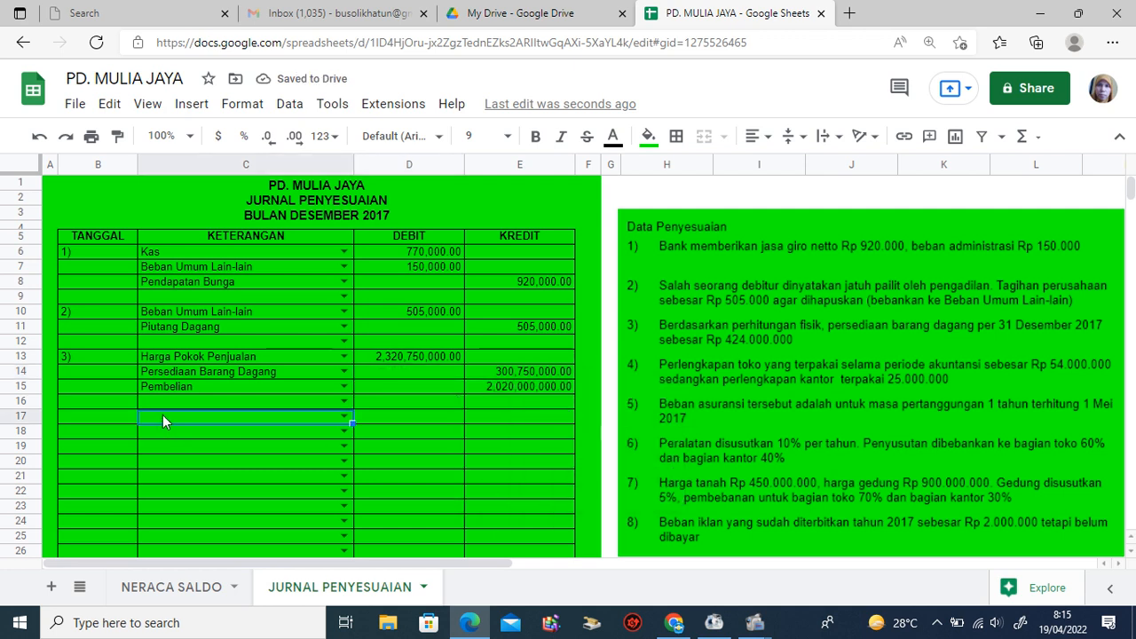
{"action": "left_click", "coordinate": [227, 589]}
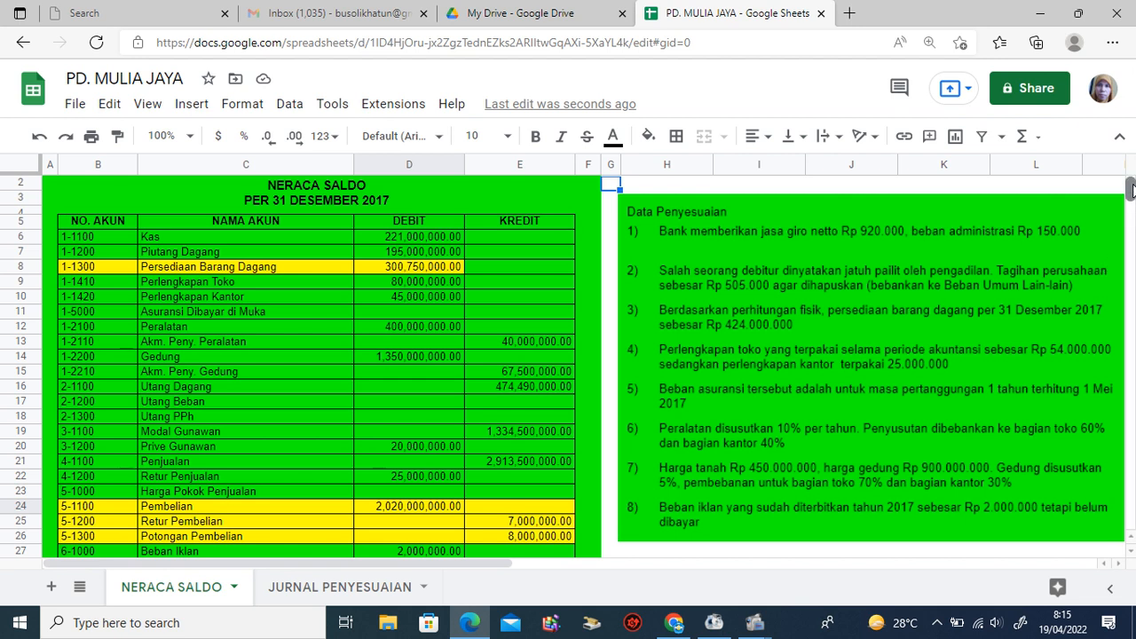
{"action": "scroll", "coordinate": [1130, 195], "scroll_direction": "down", "scroll_amount": 6}
{"action": "scroll", "coordinate": [1132, 196], "scroll_direction": "up", "scroll_amount": 2}
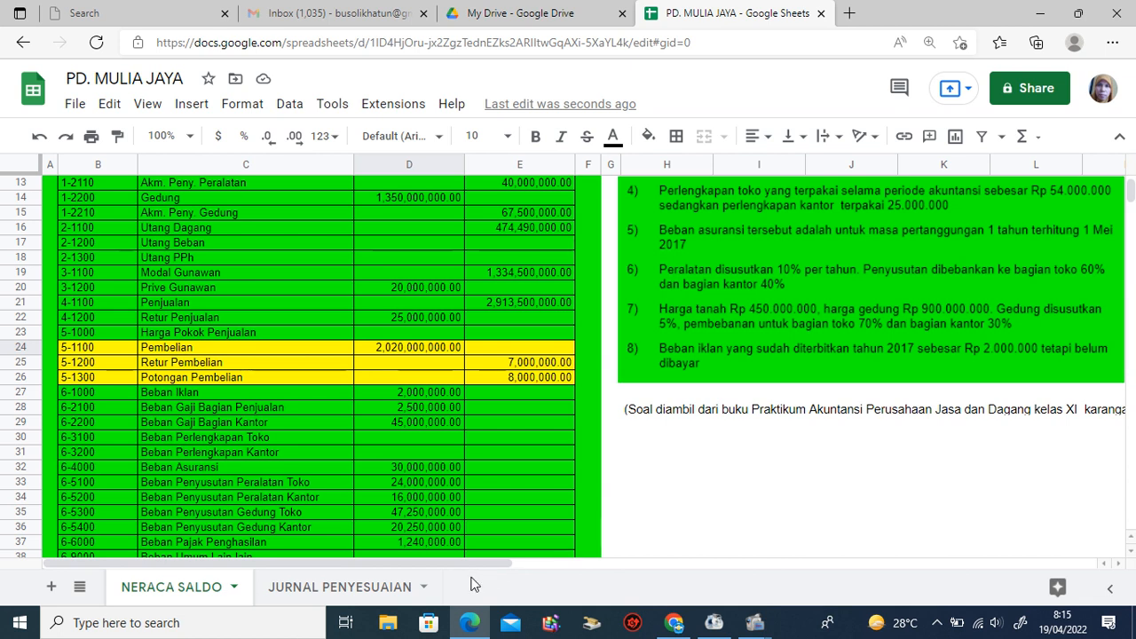
{"action": "left_click", "coordinate": [424, 591]}
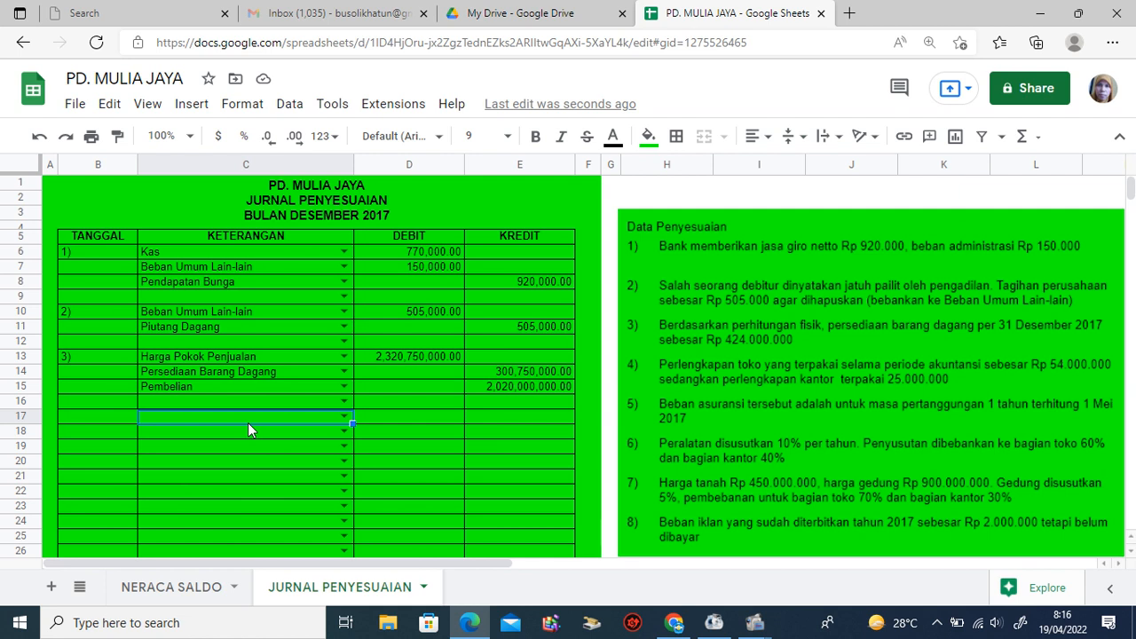
{"action": "left_click", "coordinate": [346, 416]}
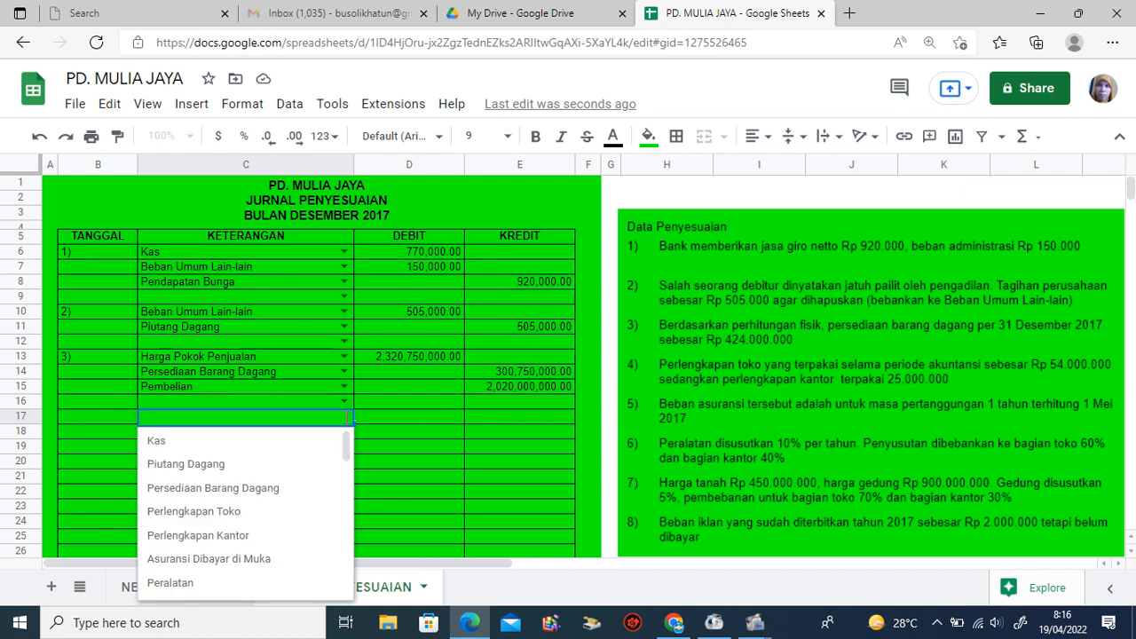
{"action": "left_click", "coordinate": [306, 488]}
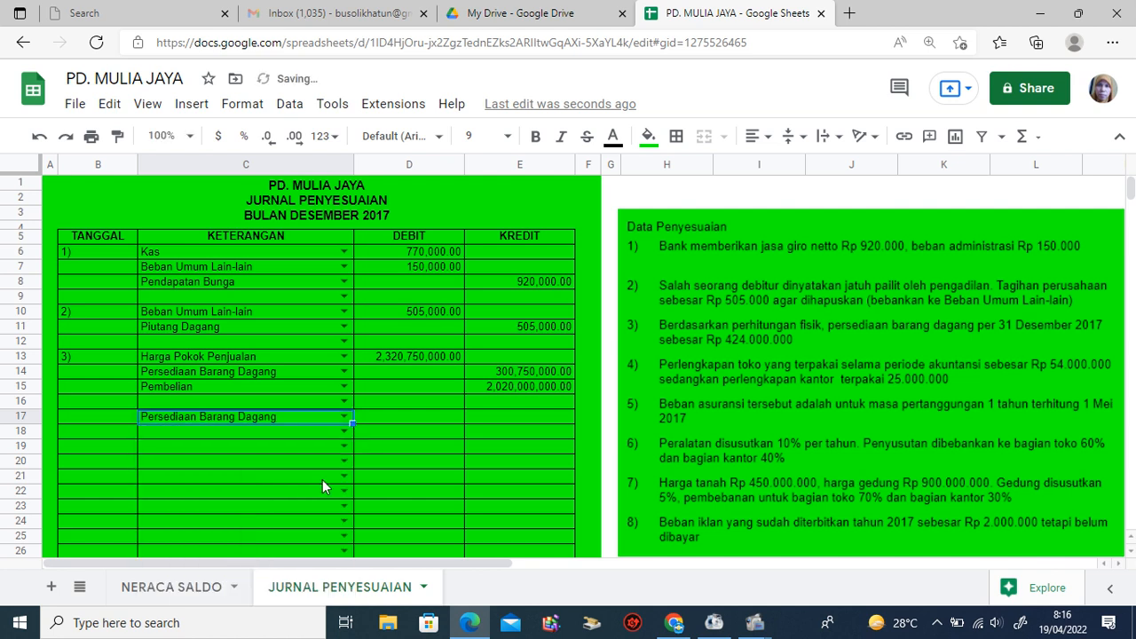
Enter 424000000 as the Persediaan Barang Dagang debit in D17
{"action": "left_click", "coordinate": [439, 417]}
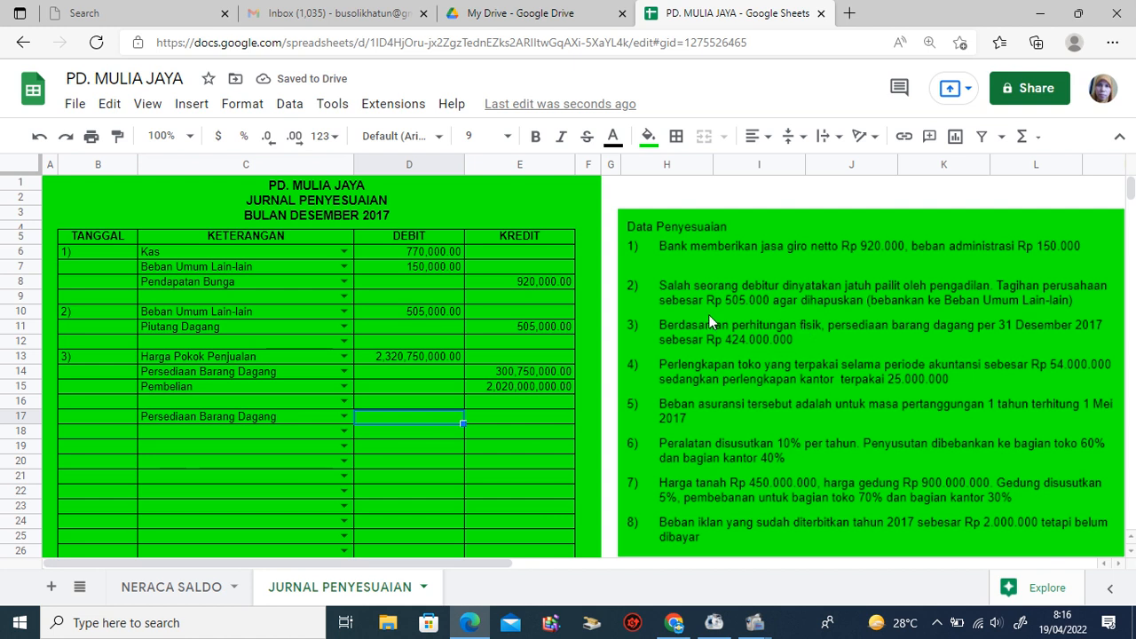
{"action": "type", "text": "424"}
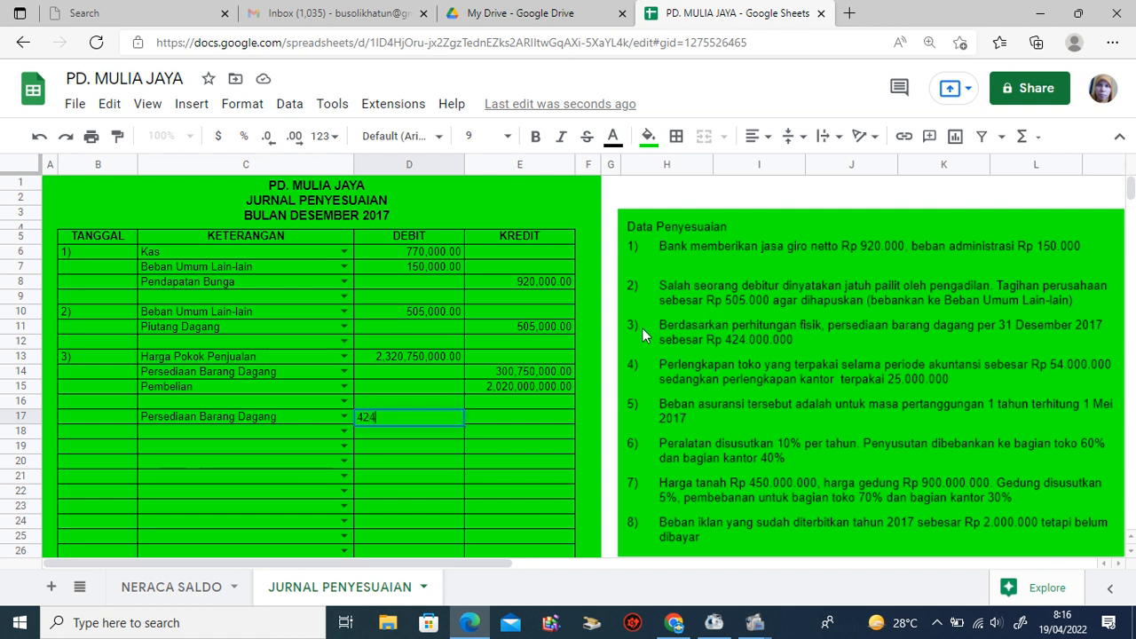
{"action": "type", "text": "00000"}
{"action": "key", "text": "Return"}
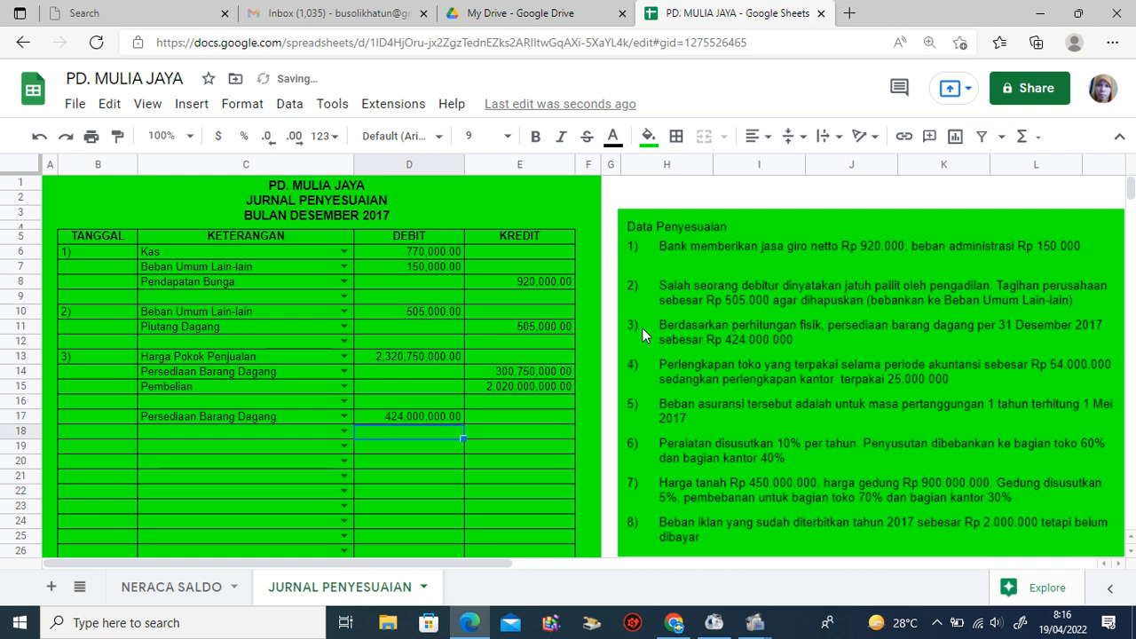
Check the purchase accounts in the NERACA SALDO sheet and choose Potongan Pembelian in C18 of JURNAL PENYESUAIAN
{"action": "left_click", "coordinate": [249, 431]}
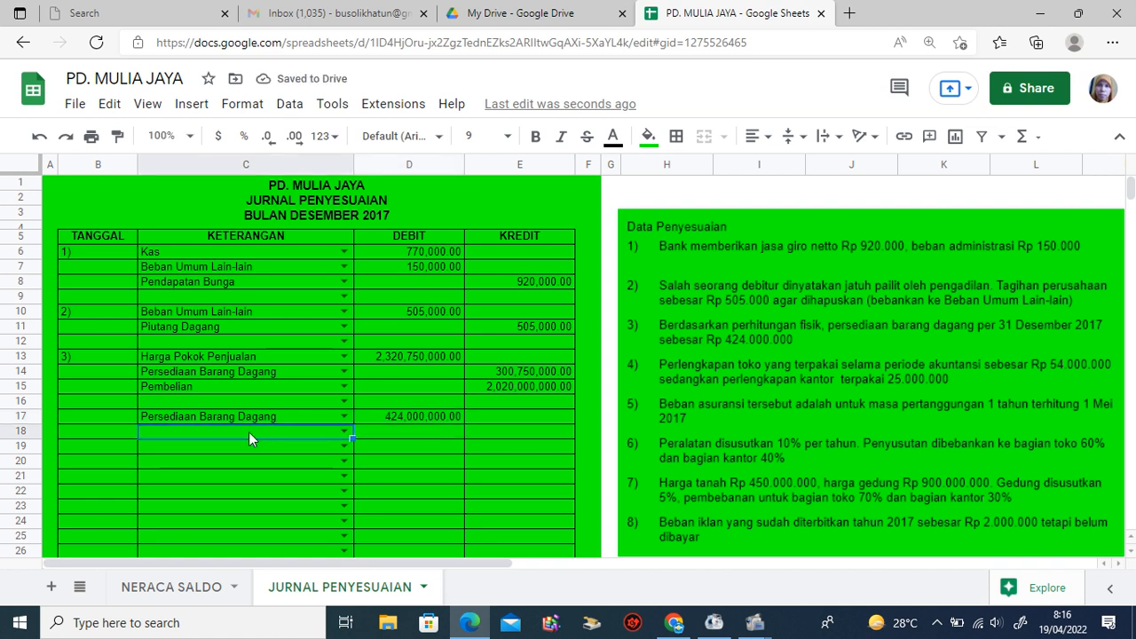
{"action": "left_click", "coordinate": [197, 591]}
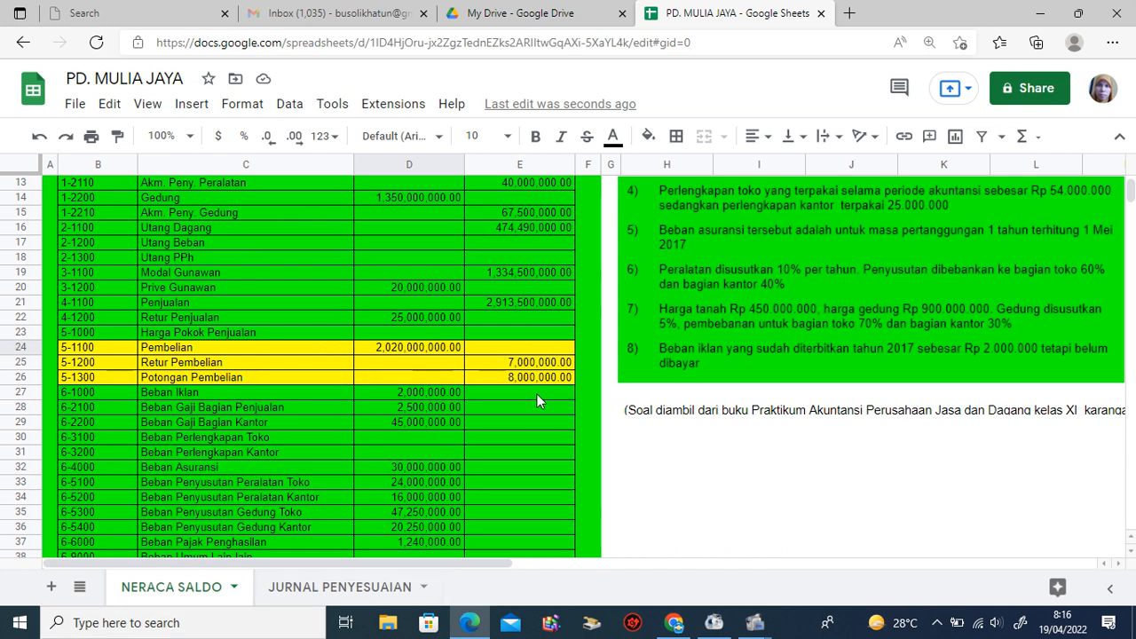
{"action": "left_click", "coordinate": [423, 589]}
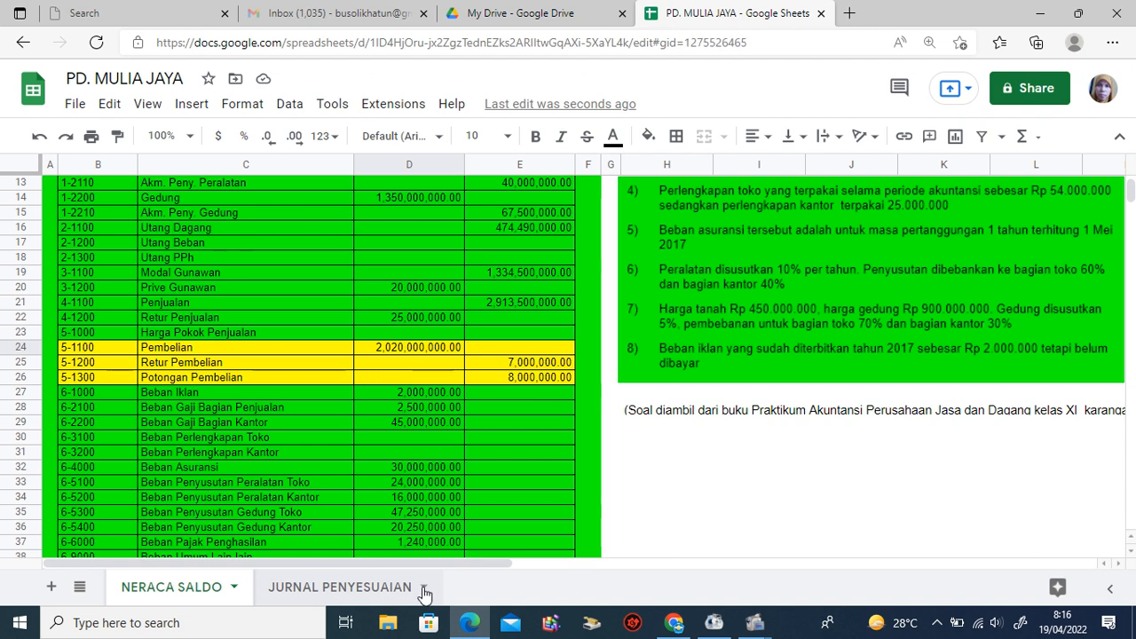
{"action": "left_click", "coordinate": [343, 433]}
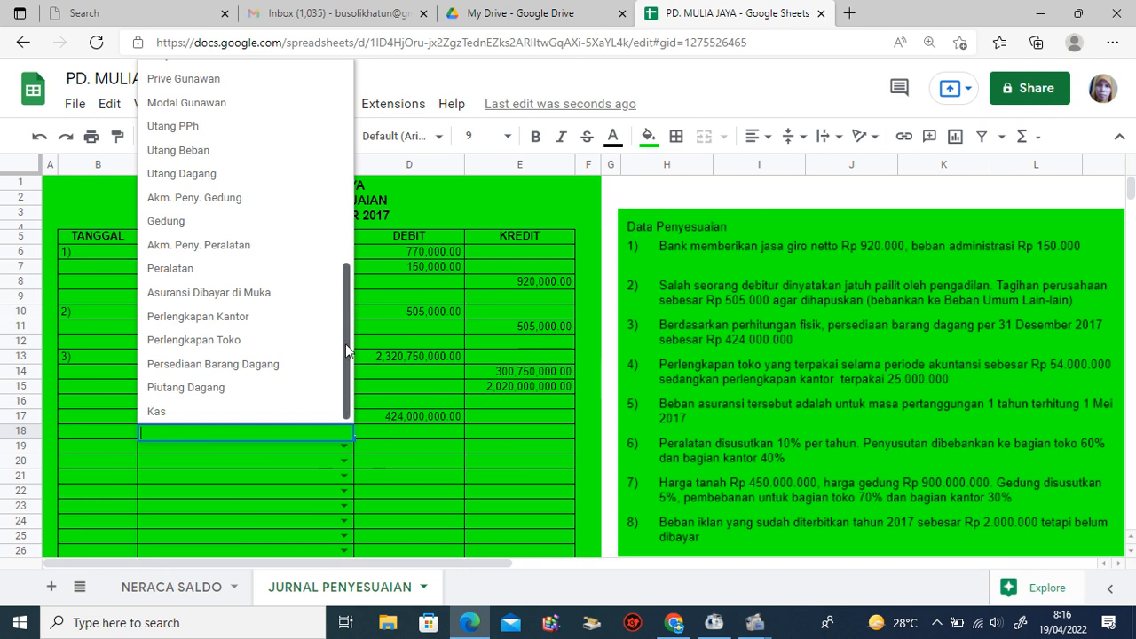
{"action": "left_click_drag", "start_coordinate": [345, 304], "coordinate": [344, 236]}
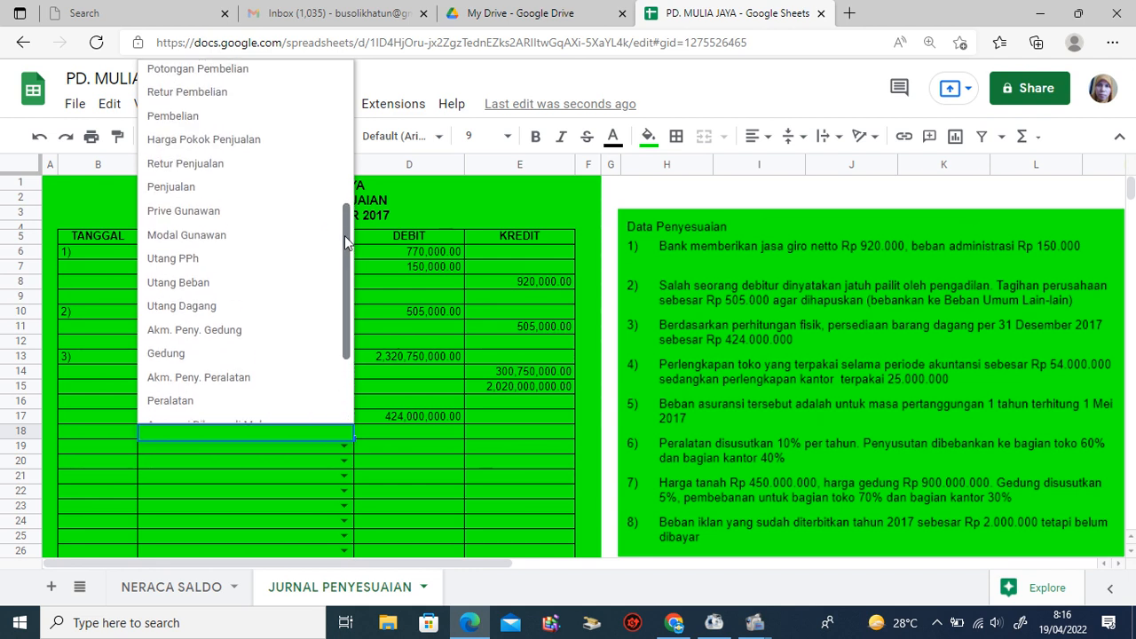
{"action": "left_click", "coordinate": [275, 69]}
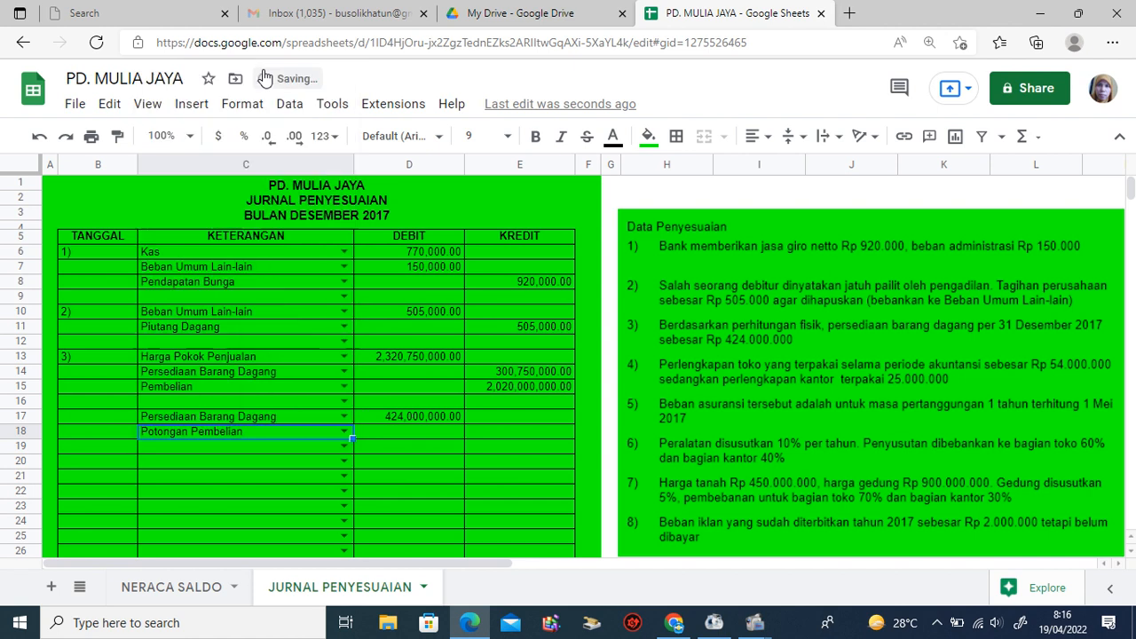
Choose Retur Pembelian as the account in C19 of JURNAL PENYESUAIAN
{"action": "left_click", "coordinate": [341, 447]}
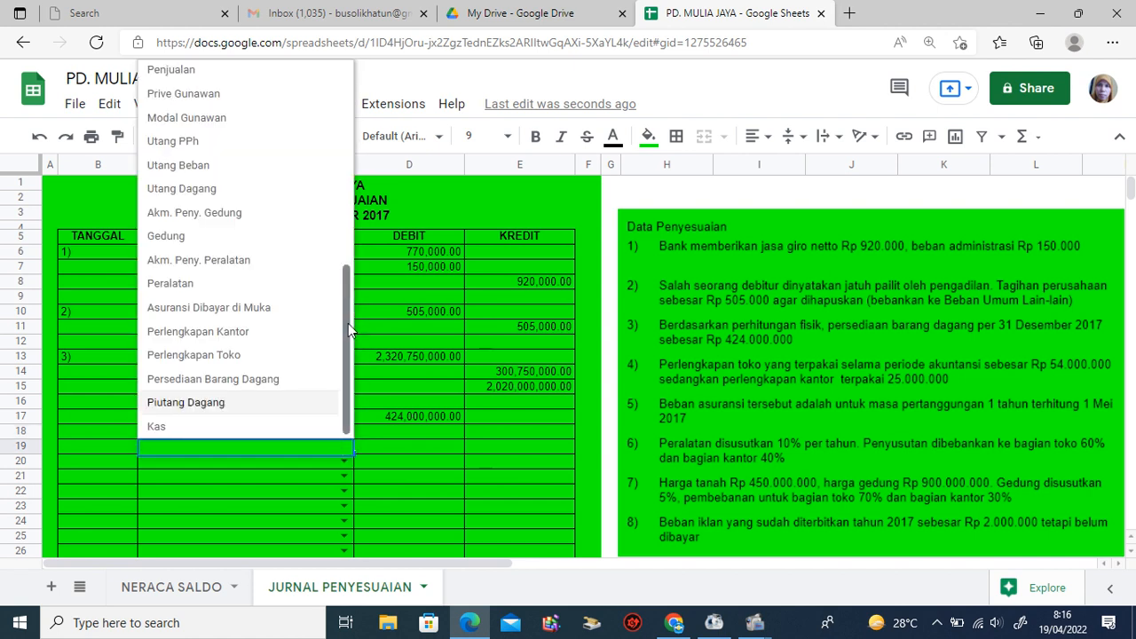
{"action": "scroll", "coordinate": [348, 323], "scroll_direction": "up", "scroll_amount": 2}
{"action": "left_click", "coordinate": [245, 153]}
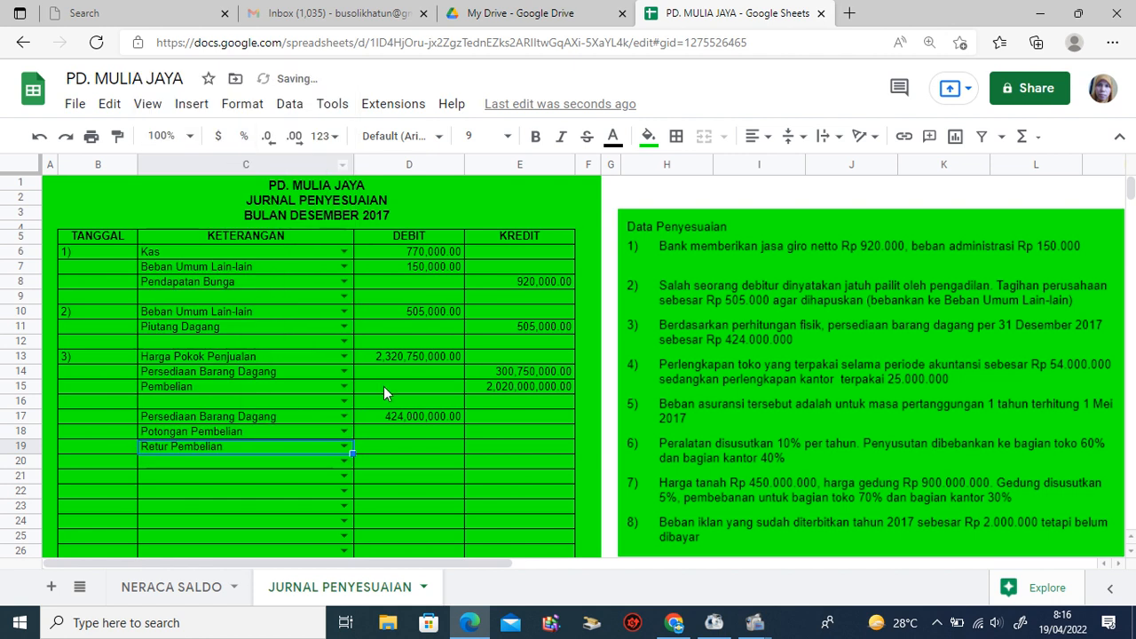
Enter ='NERACA SALDO'!E26 as the Potongan Pembelian credit in E18
{"action": "left_click", "coordinate": [509, 434]}
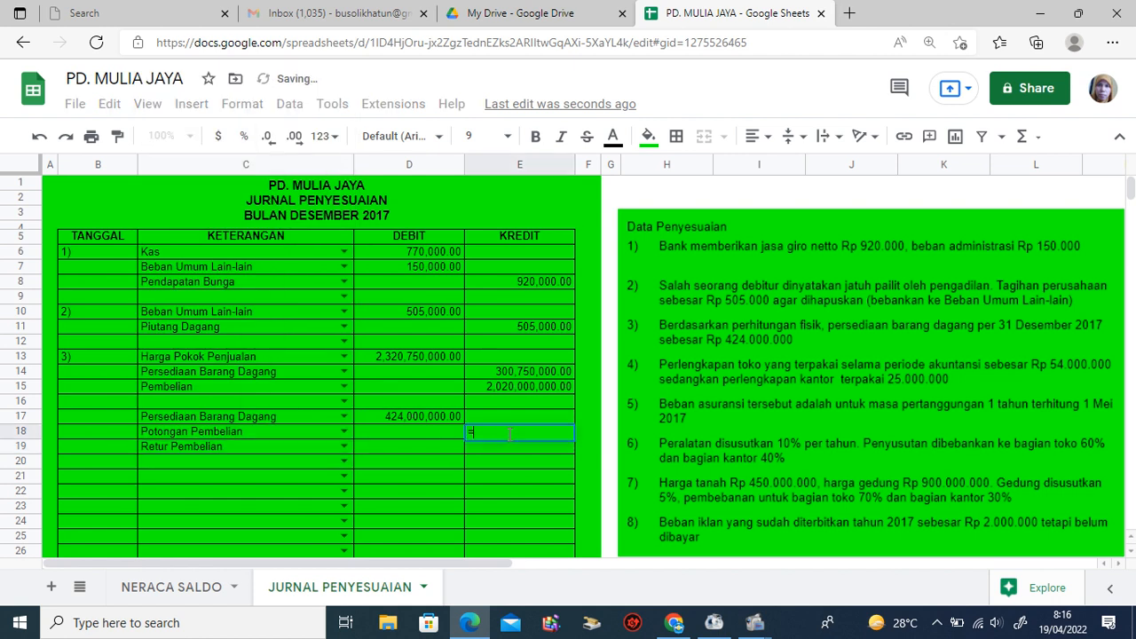
{"action": "type", "text": "="}
{"action": "left_click", "coordinate": [211, 588]}
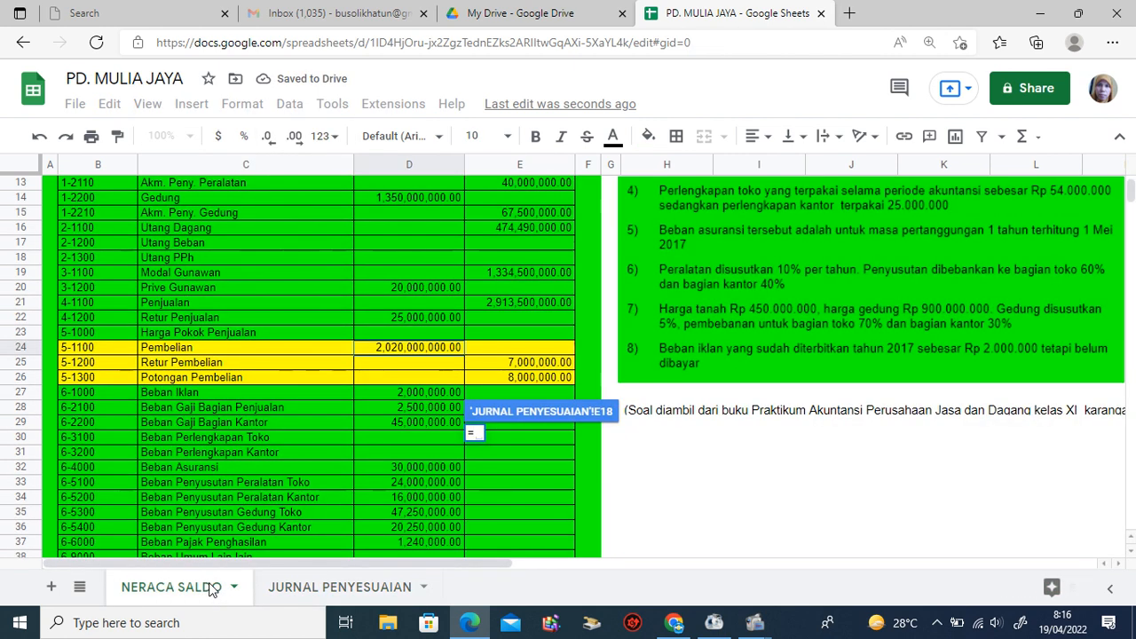
{"action": "left_click", "coordinate": [508, 374]}
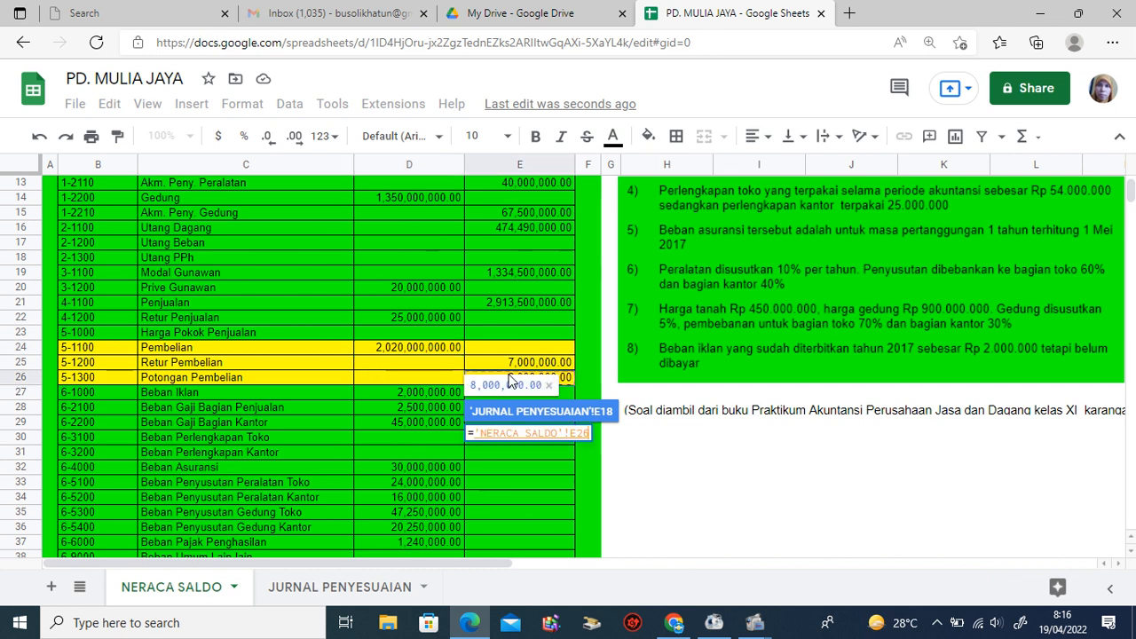
{"action": "key", "text": "Return"}
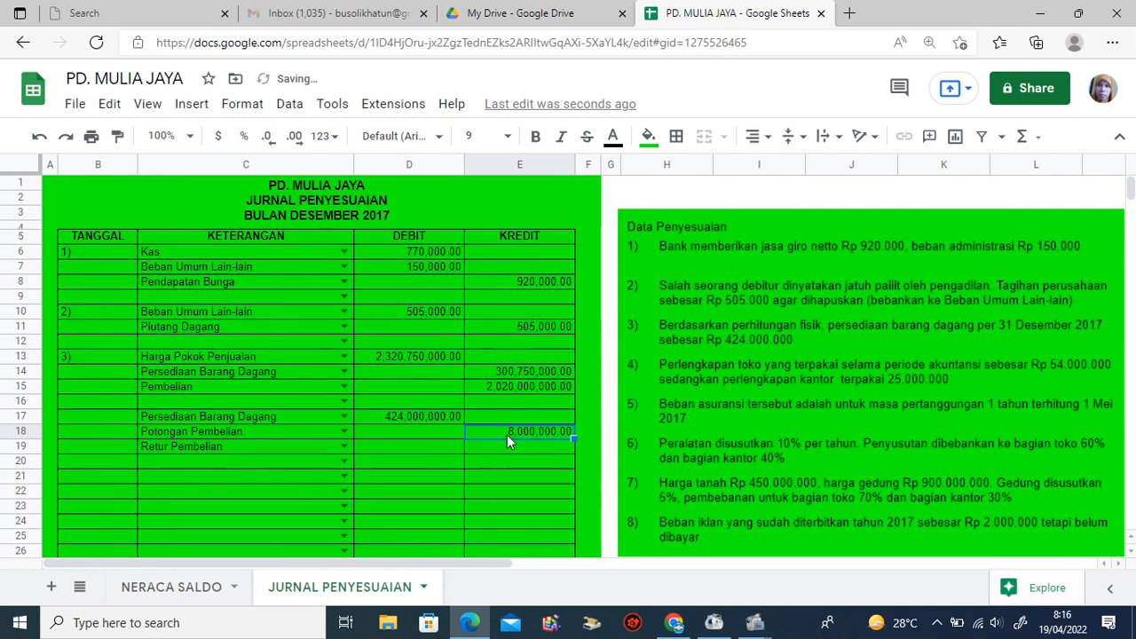
Enter ='NERACA SALDO'!E25 as the Retur Pembelian credit in E19
{"action": "left_click", "coordinate": [506, 442]}
{"action": "type", "text": "="}
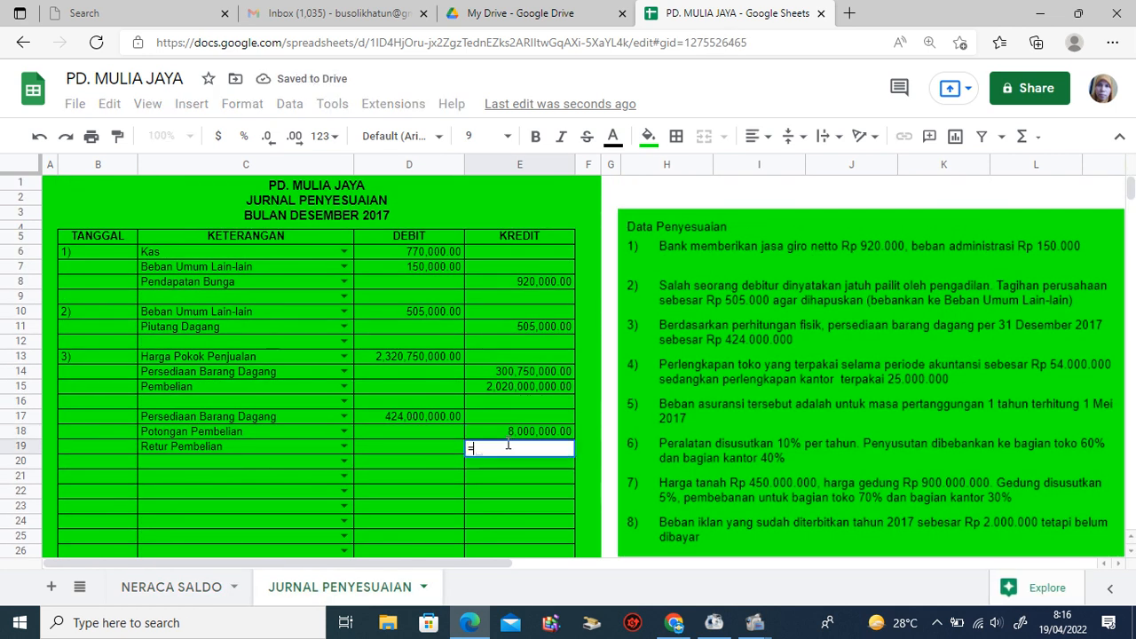
{"action": "left_click", "coordinate": [197, 589]}
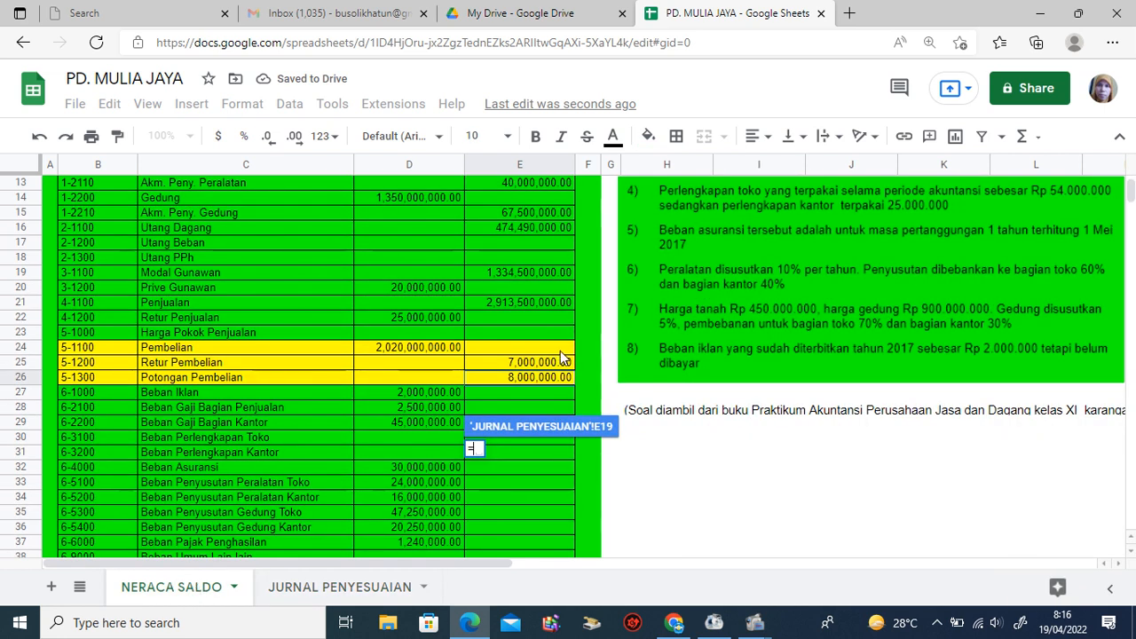
{"action": "left_click", "coordinate": [550, 366]}
{"action": "key", "text": "Return"}
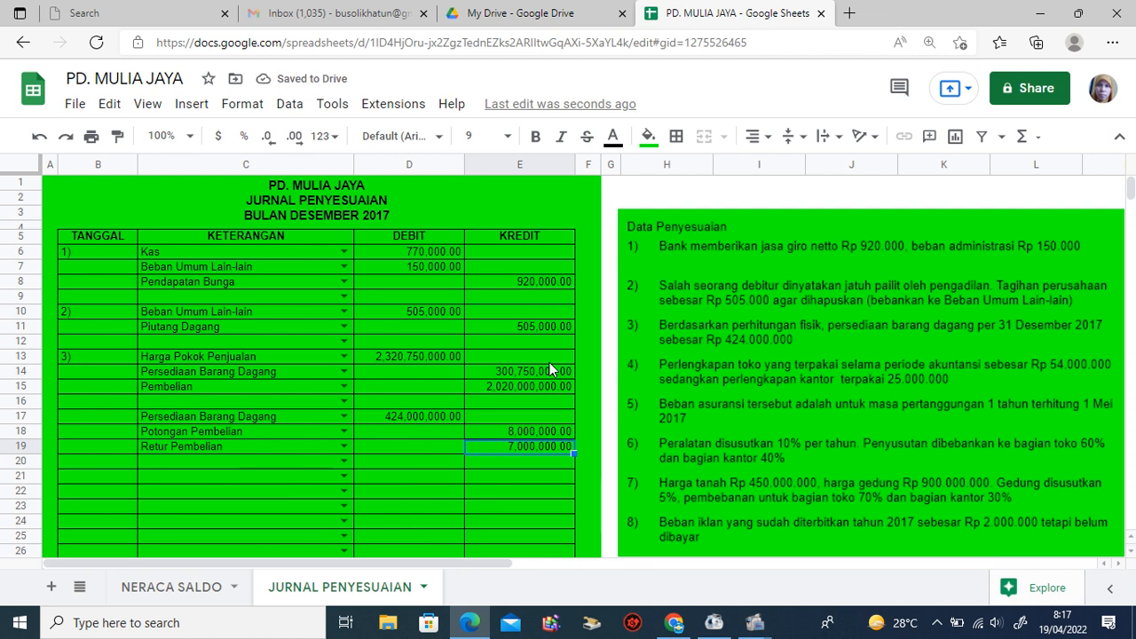
Choose Harga Pokok Penjualan as the account in C20 of JURNAL PENYESUAIAN
{"action": "left_click", "coordinate": [190, 463]}
{"action": "left_click", "coordinate": [343, 462]}
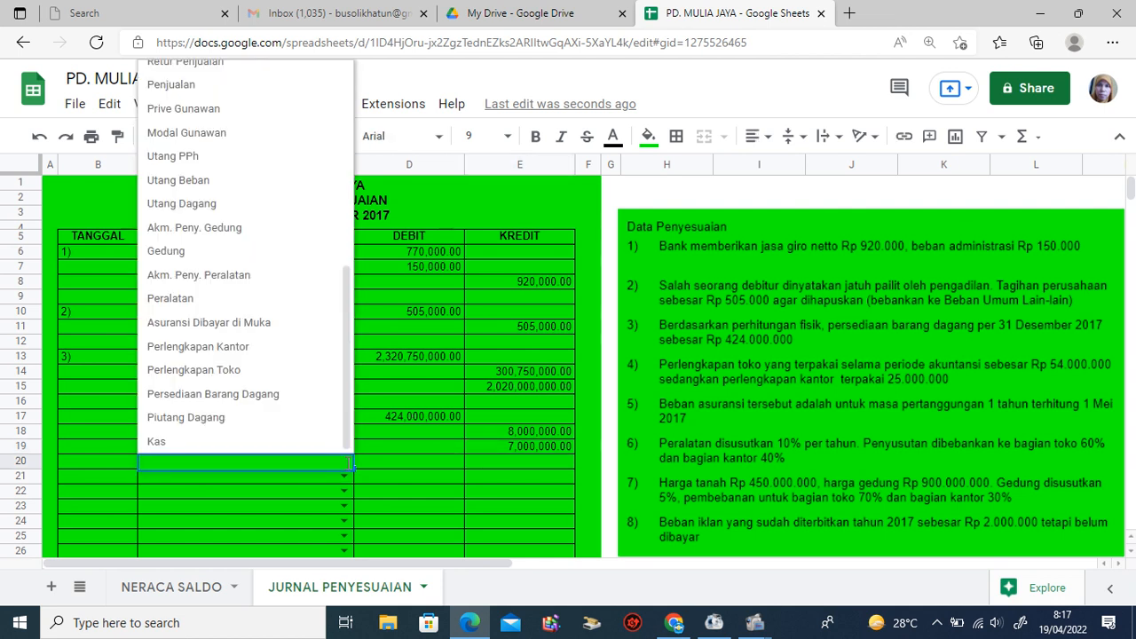
{"action": "left_click_drag", "start_coordinate": [352, 402], "coordinate": [332, 191]}
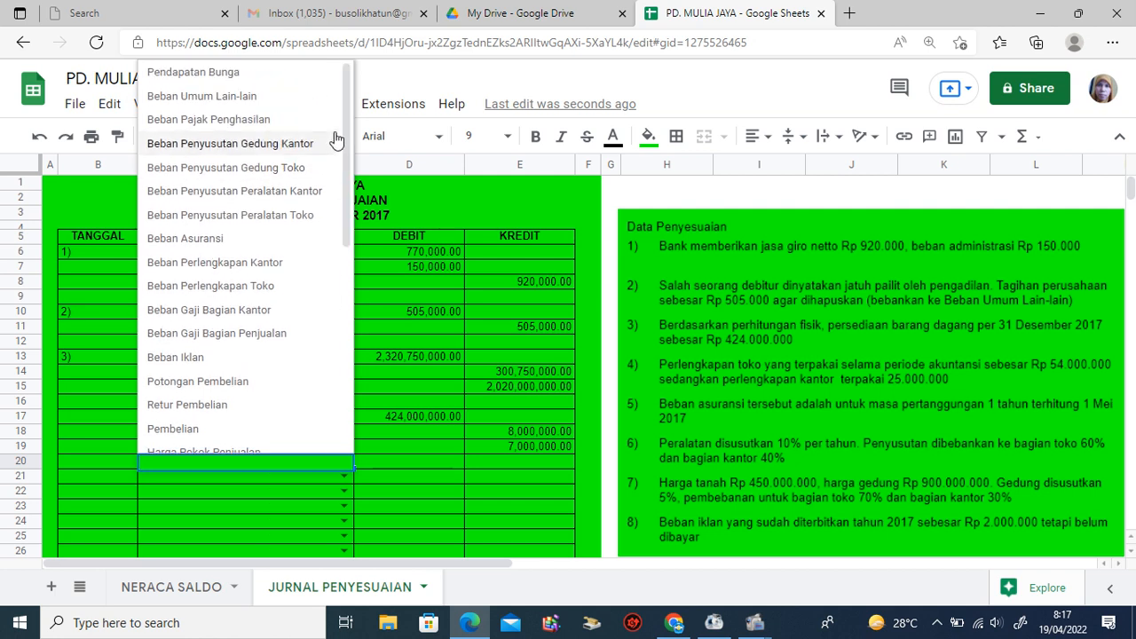
{"action": "left_click_drag", "start_coordinate": [344, 105], "coordinate": [346, 172]}
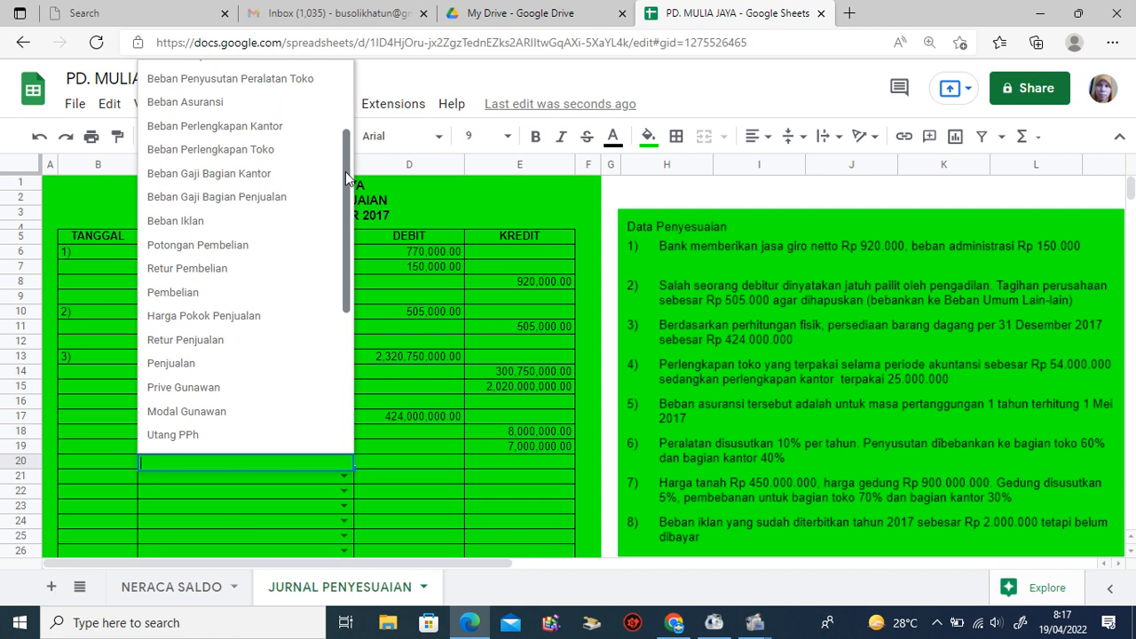
{"action": "left_click", "coordinate": [248, 314]}
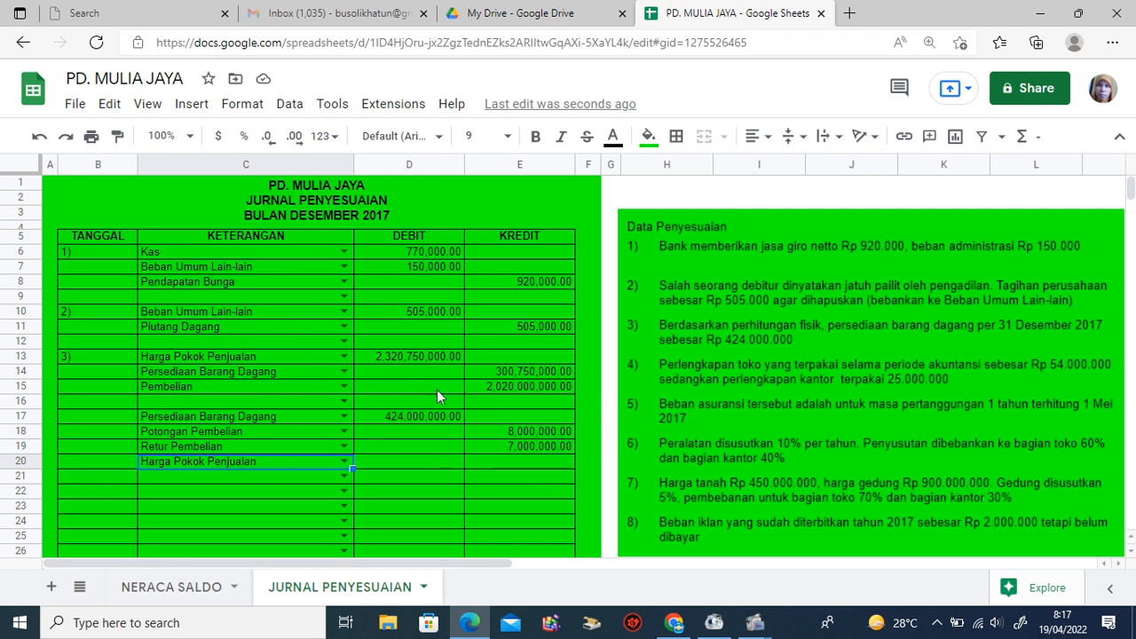
Enter =D17-E18-E19 as the Harga Pokok Penjualan credit in E20
{"action": "left_click", "coordinate": [500, 457]}
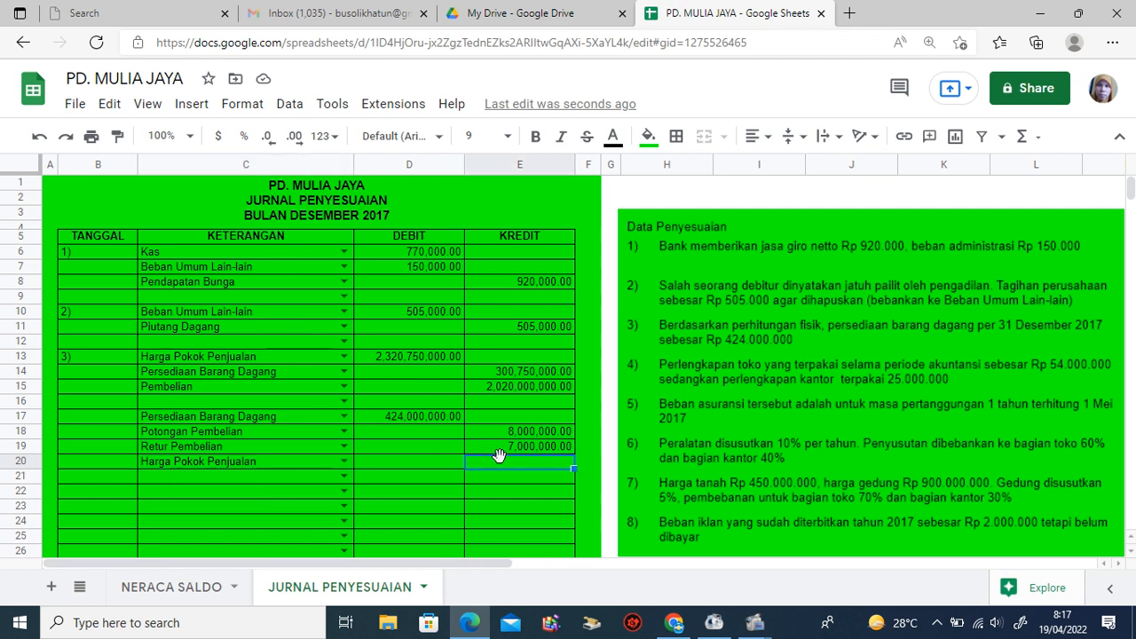
{"action": "type", "text": "="}
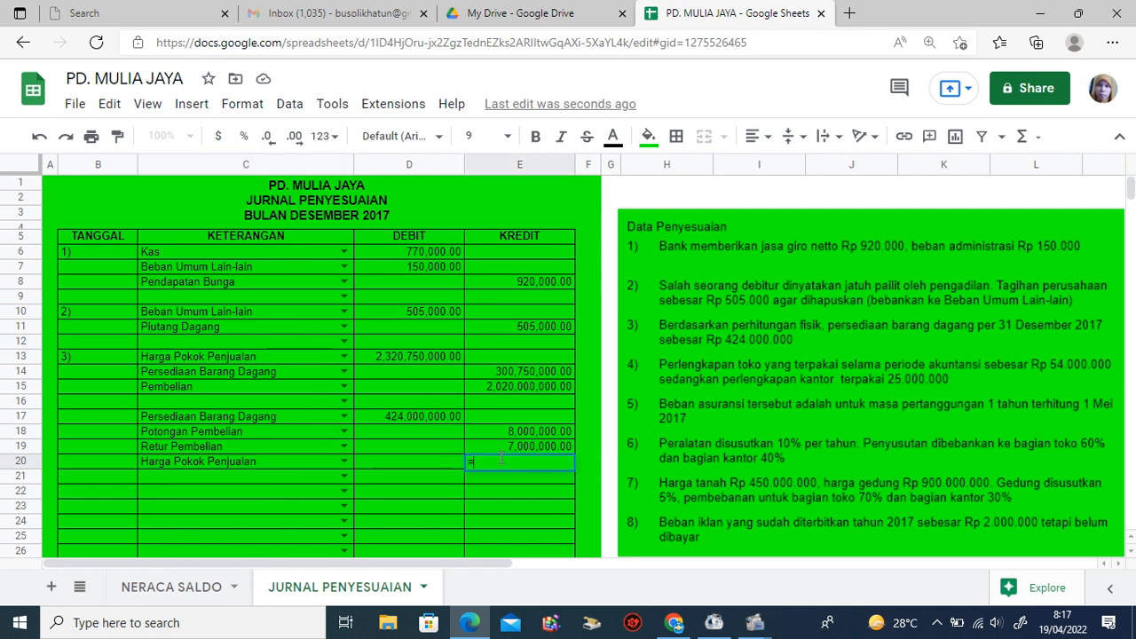
{"action": "left_click", "coordinate": [418, 413]}
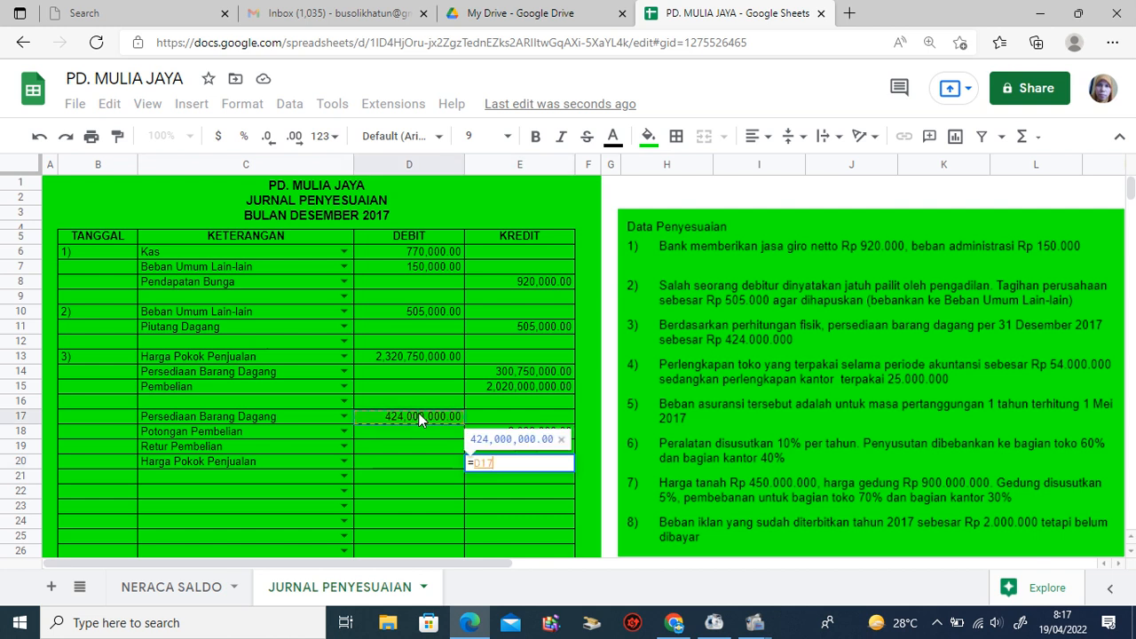
{"action": "type", "text": "-"}
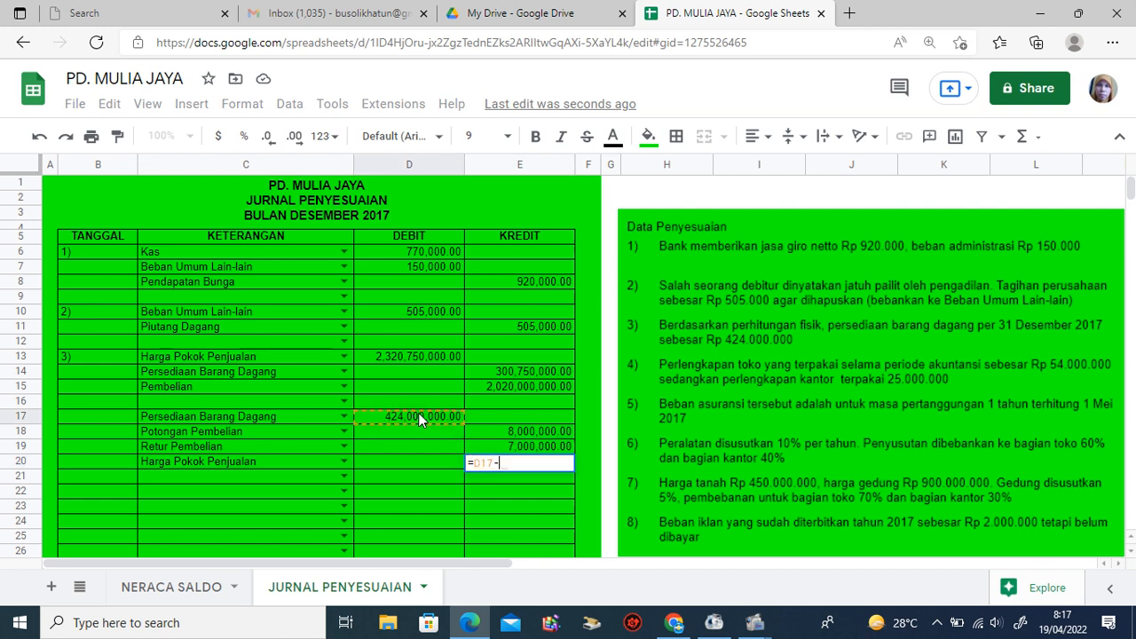
{"action": "left_click", "coordinate": [488, 431]}
{"action": "type", "text": "-"}
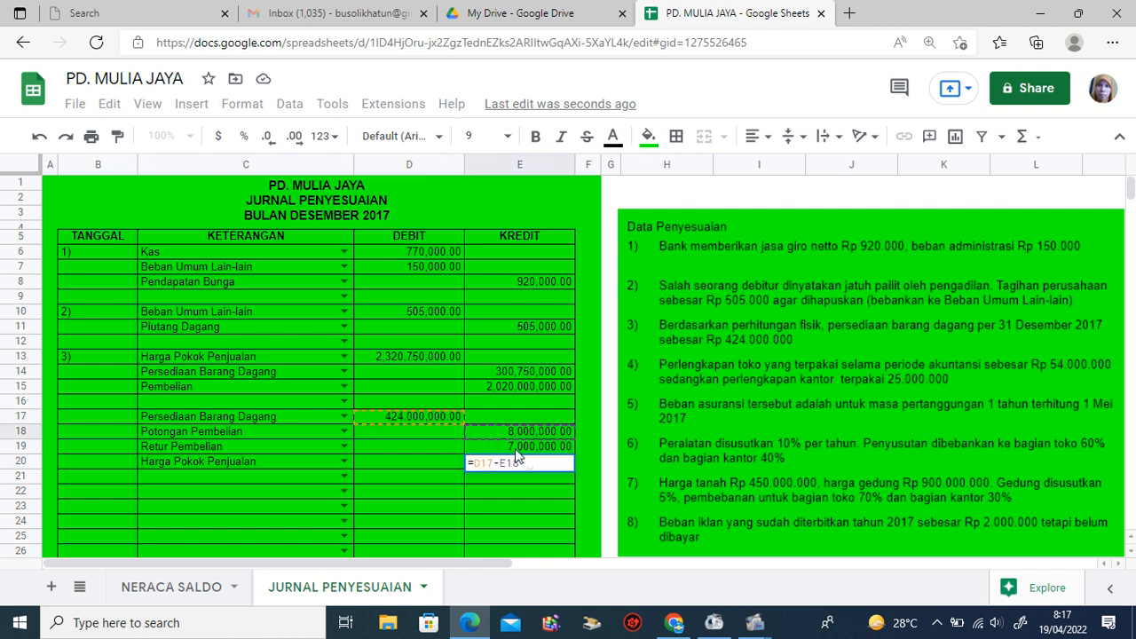
{"action": "left_click", "coordinate": [519, 448]}
{"action": "key", "text": "Return"}
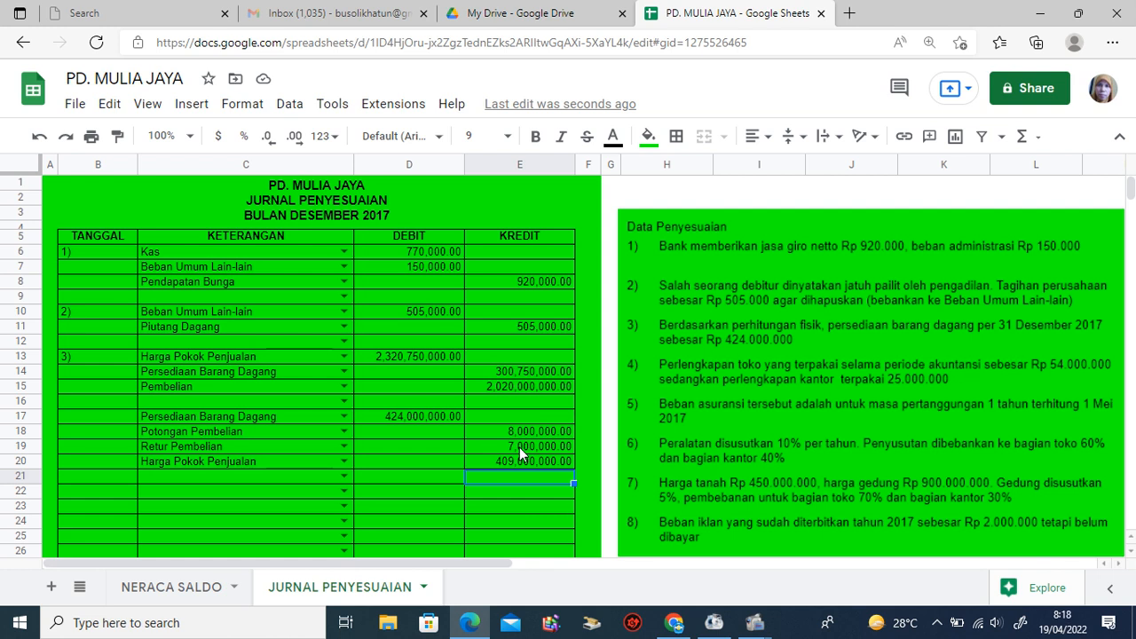
Check the purchase accounts in NERACA SALDO and clear the Potongan Pembelian and Retur Pembelian credits in E18:E19 of JURNAL PENYESUAIAN
{"action": "left_click", "coordinate": [538, 371]}
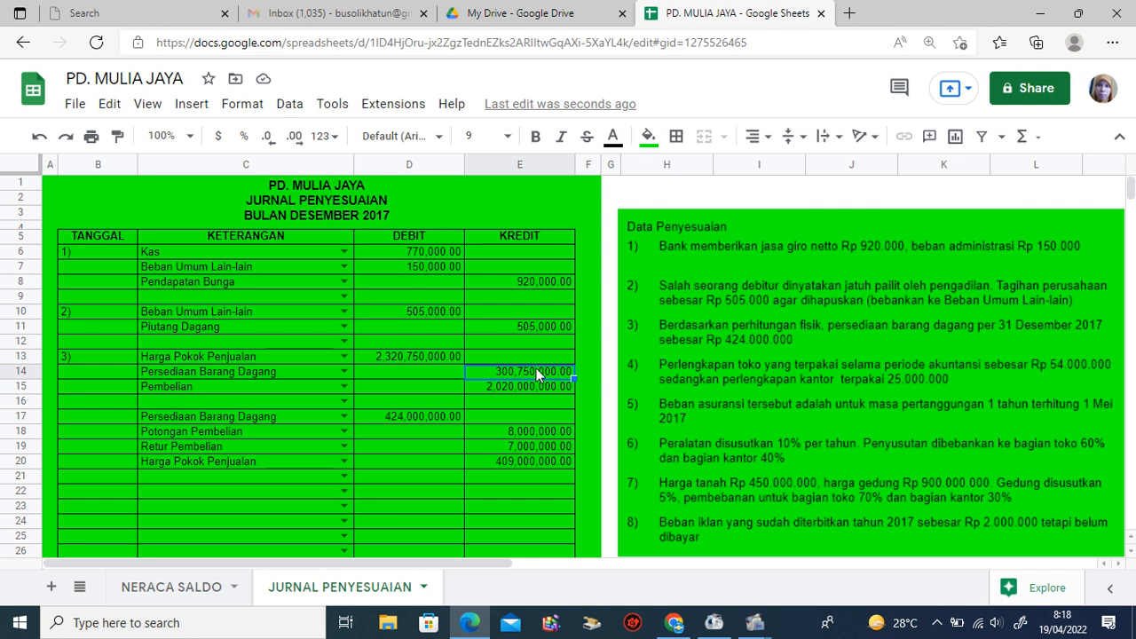
{"action": "left_click", "coordinate": [539, 388]}
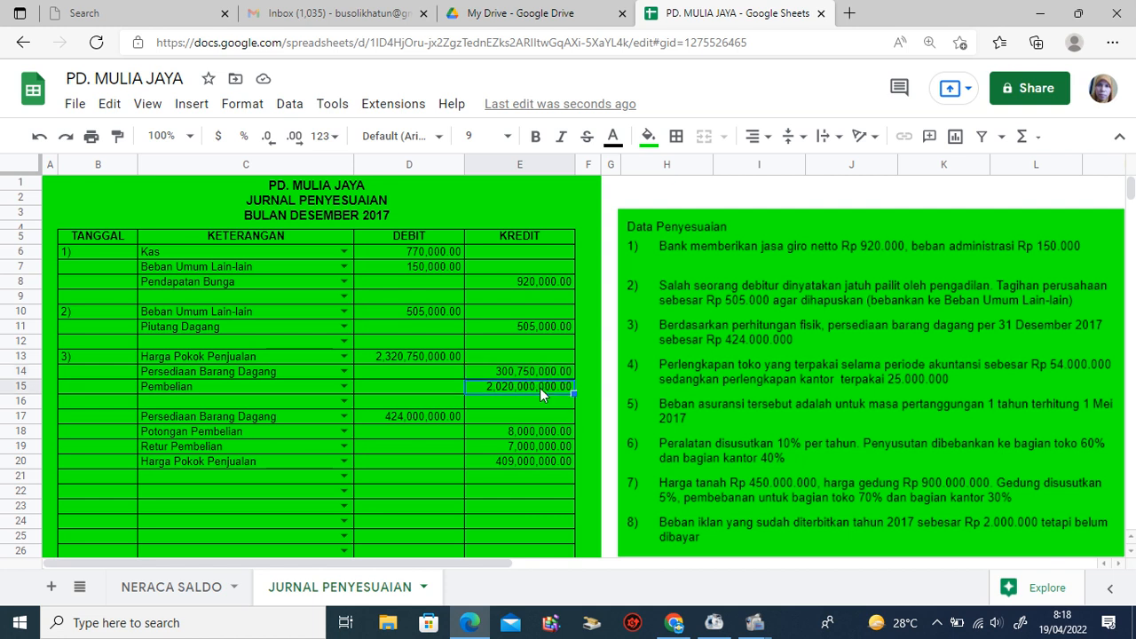
{"action": "left_click", "coordinate": [415, 414]}
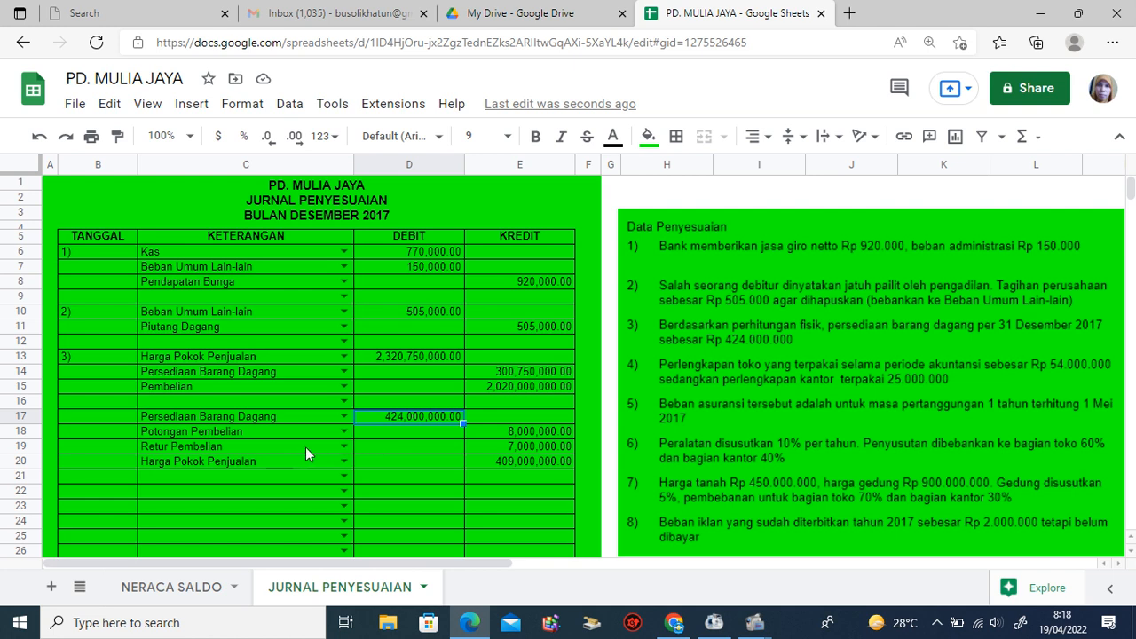
{"action": "left_click", "coordinate": [218, 588]}
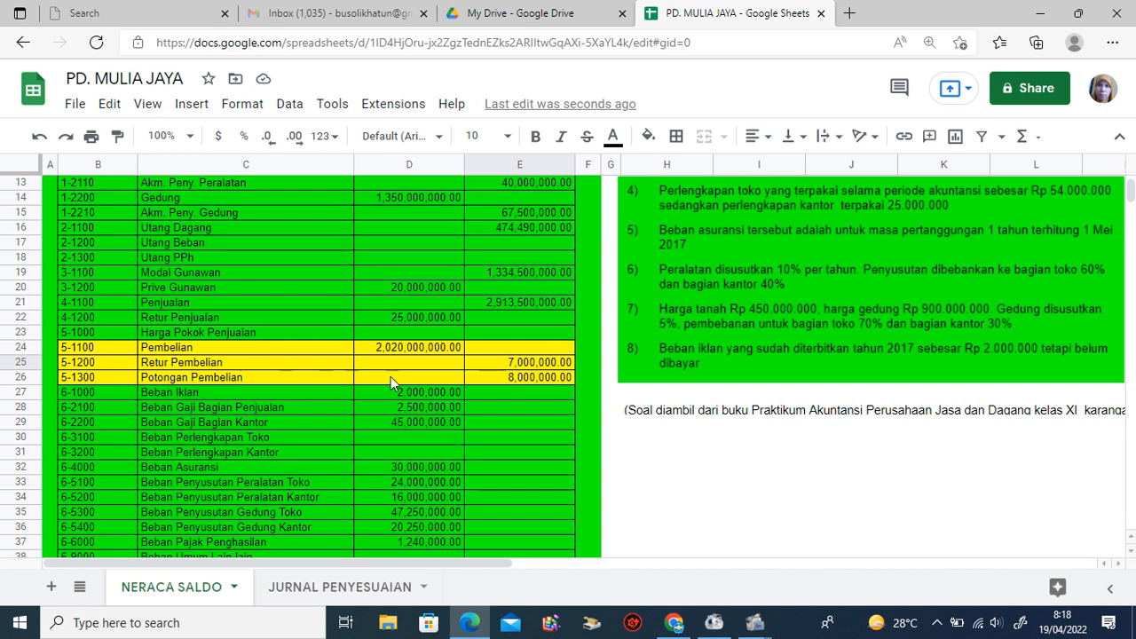
{"action": "left_click", "coordinate": [424, 590]}
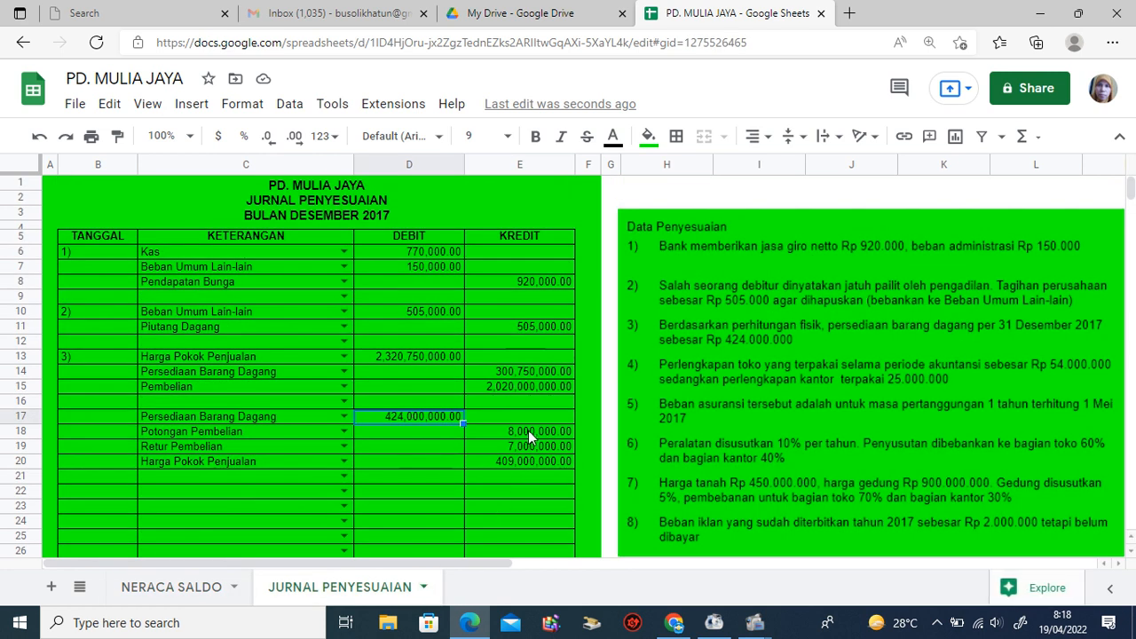
{"action": "left_click_drag", "start_coordinate": [528, 430], "coordinate": [529, 450]}
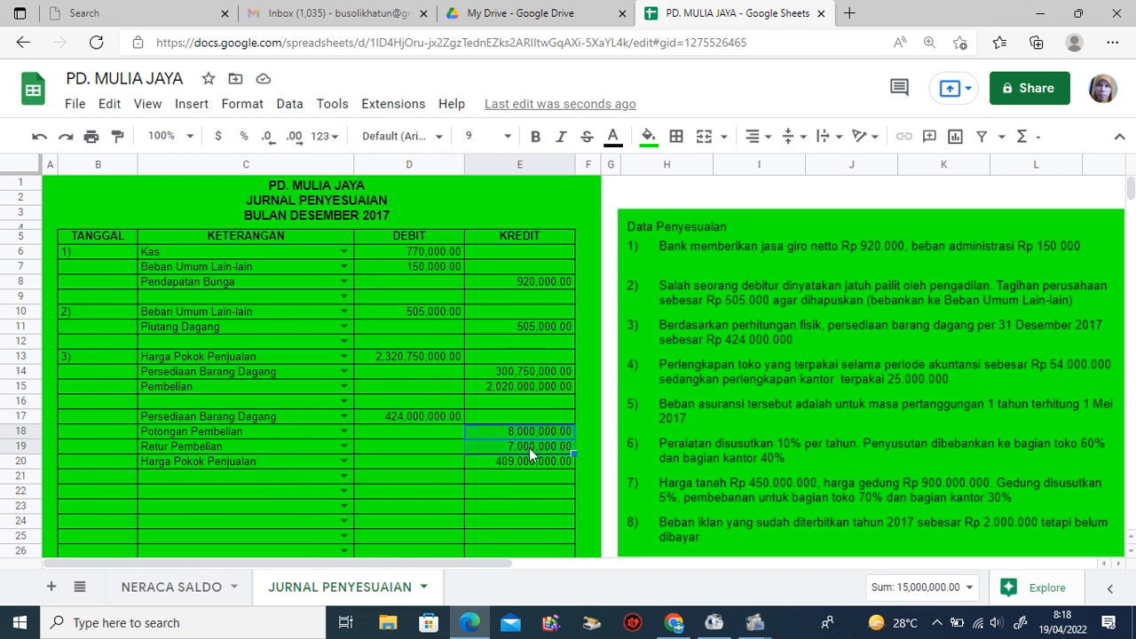
{"action": "key", "text": "Delete"}
Enter ='NERACA SALDO'!E25 as the Potongan Pembelian debit in D18
{"action": "left_click", "coordinate": [424, 428]}
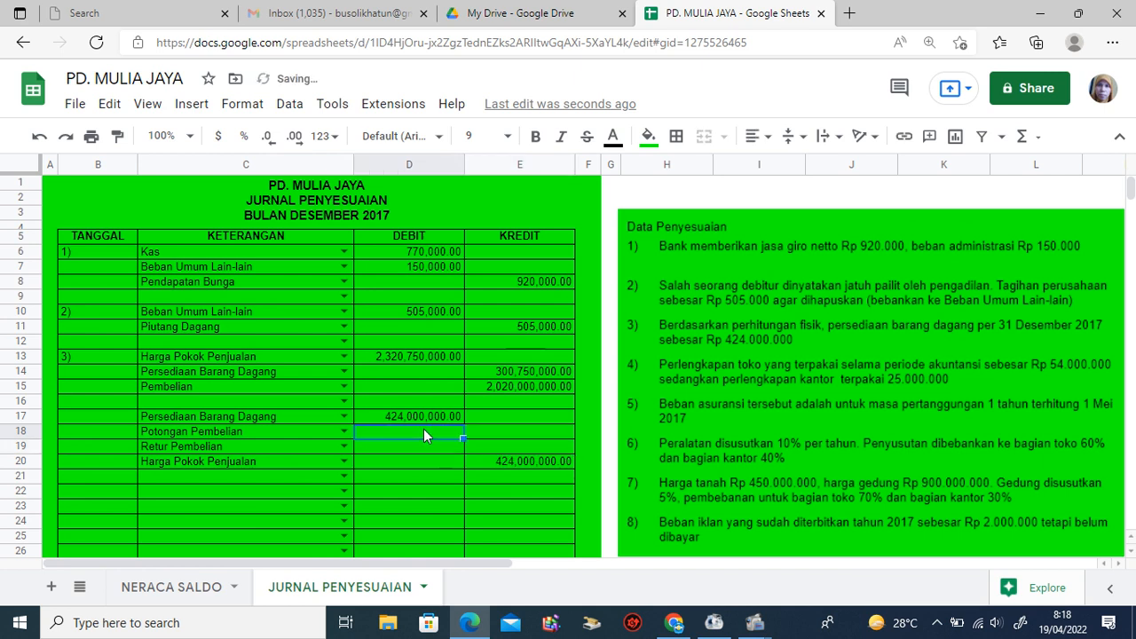
{"action": "type", "text": "="}
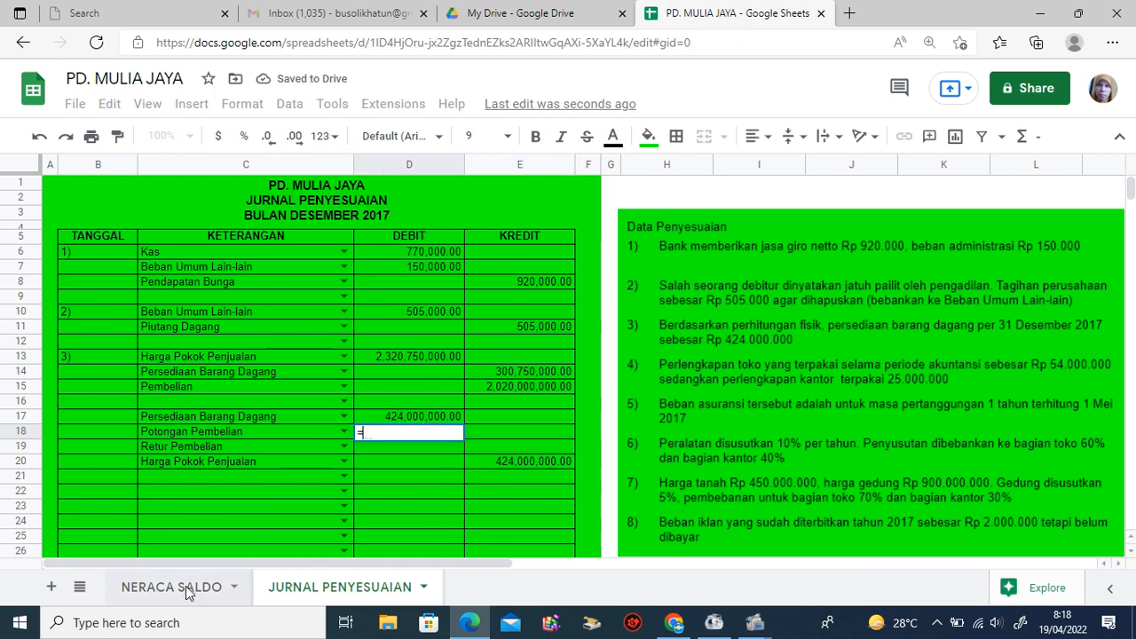
{"action": "left_click", "coordinate": [186, 586]}
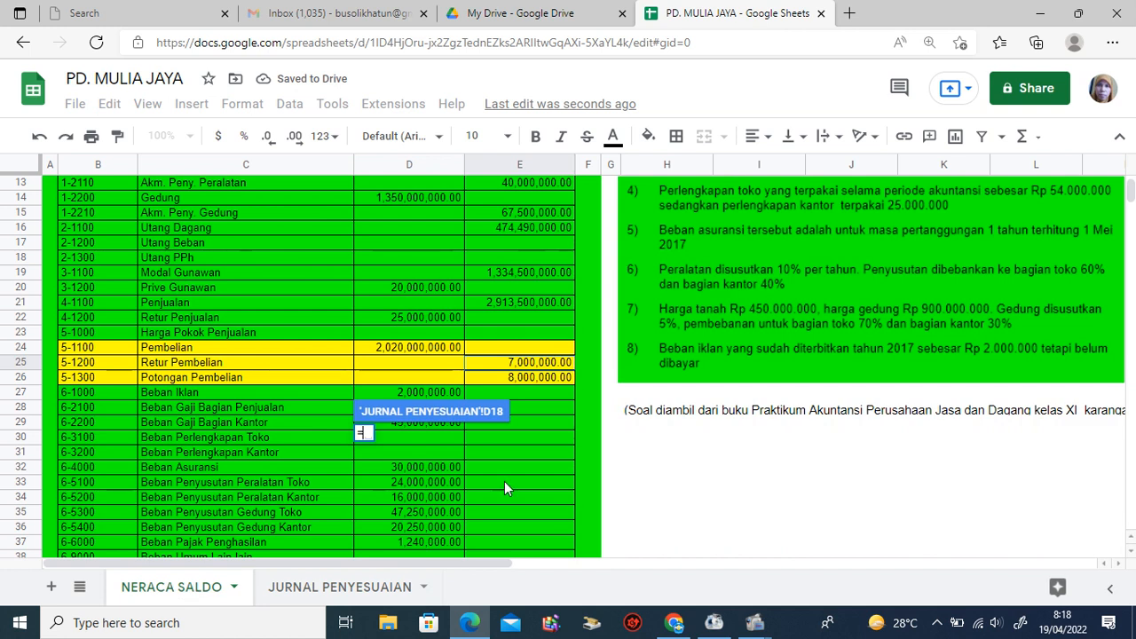
{"action": "left_click", "coordinate": [539, 361]}
{"action": "key", "text": "Return"}
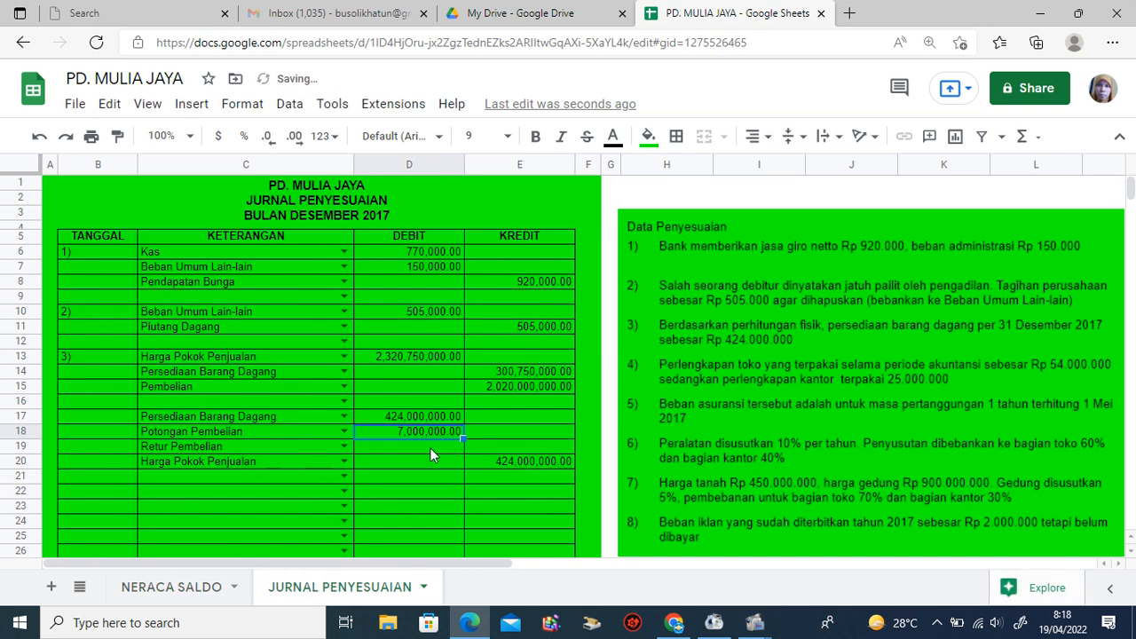
Enter ='NERACA SALDO'!E25 as the Retur Pembelian debit in D19
{"action": "left_click", "coordinate": [429, 450]}
{"action": "type", "text": "="}
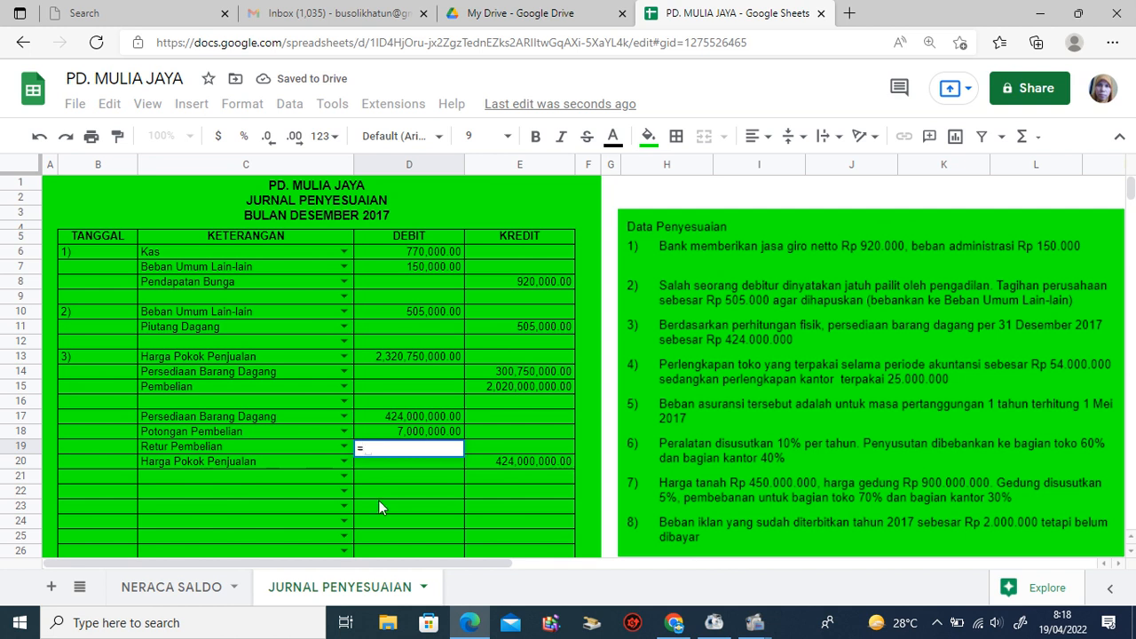
{"action": "left_click", "coordinate": [217, 587]}
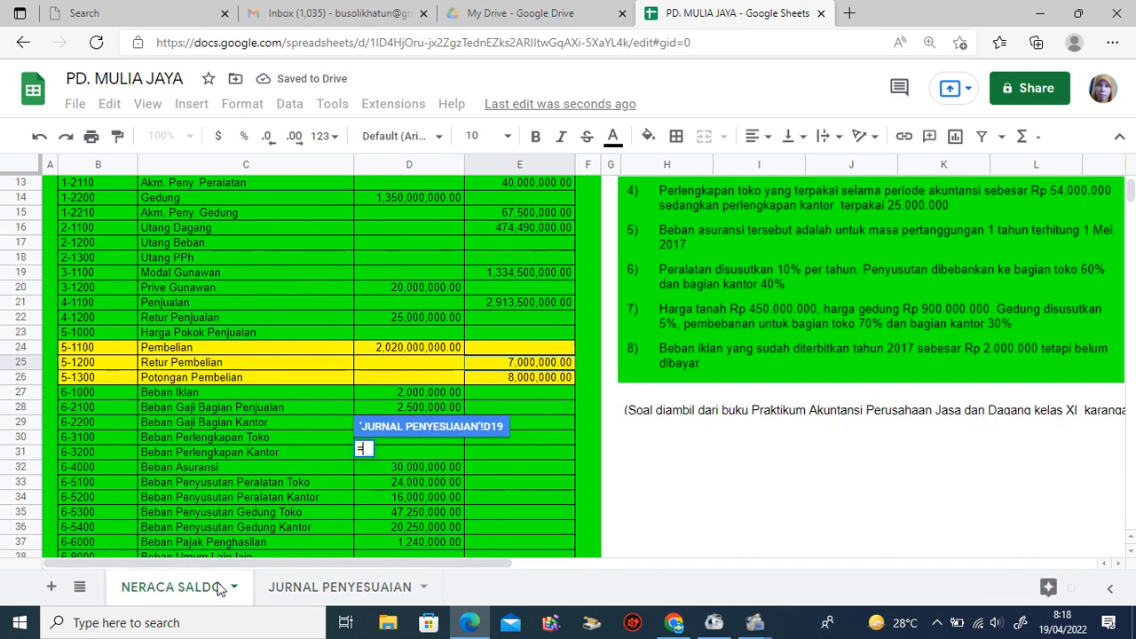
{"action": "left_click", "coordinate": [527, 363]}
{"action": "key", "text": "Return"}
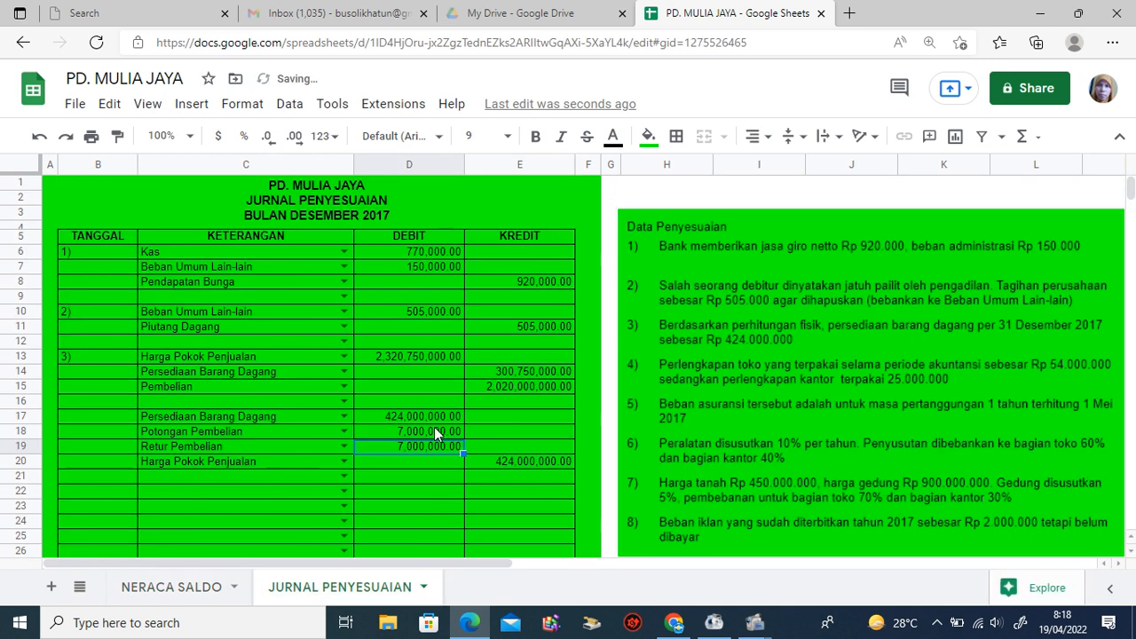
Replace the Potongan Pembelian debit in D18 with ='NERACA SALDO'!E26
{"action": "left_click", "coordinate": [434, 432]}
{"action": "type", "text": "="}
{"action": "left_click", "coordinate": [198, 594]}
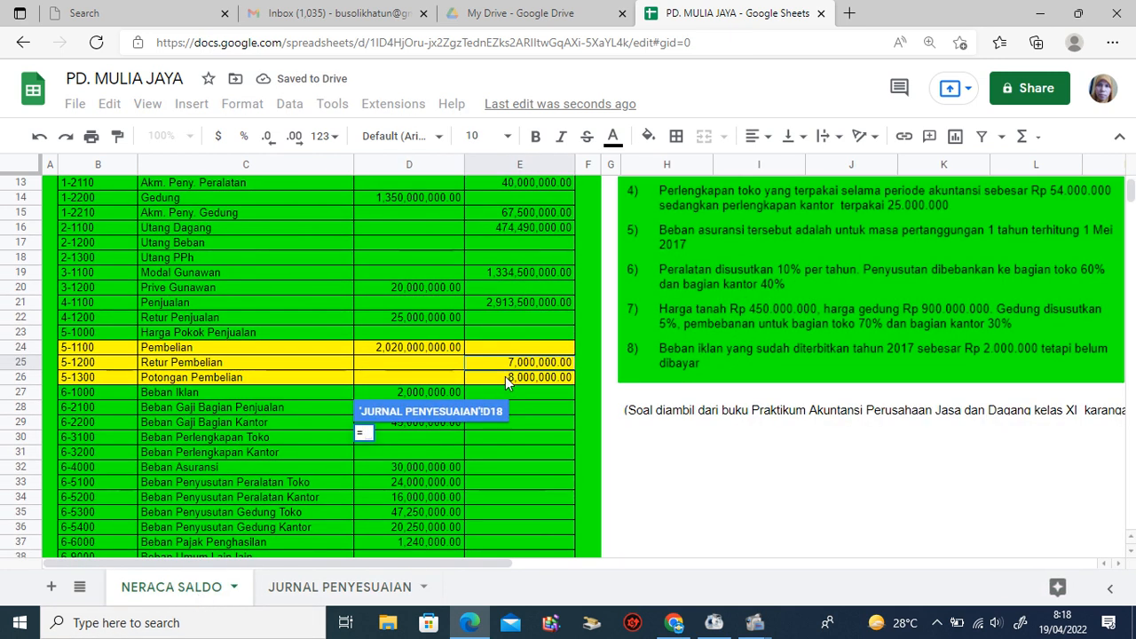
{"action": "left_click", "coordinate": [505, 376]}
{"action": "key", "text": "Return"}
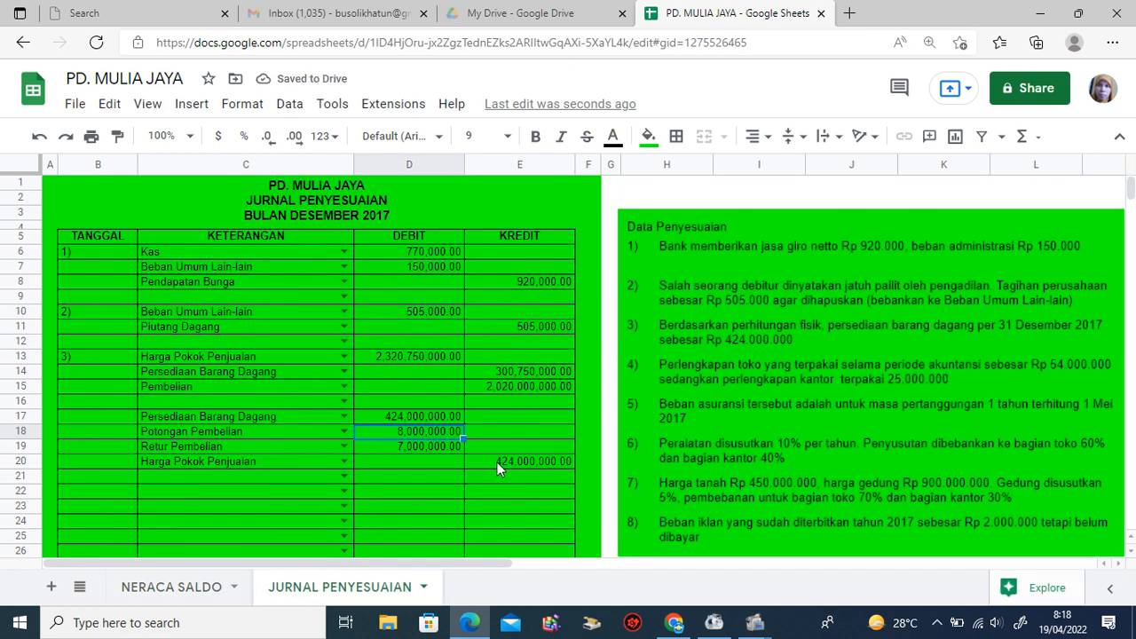
Replace the Harga Pokok Penjualan credit in E20 with =SUM(D17:D19)
{"action": "left_click", "coordinate": [496, 461]}
{"action": "type", "text": "=SU"}
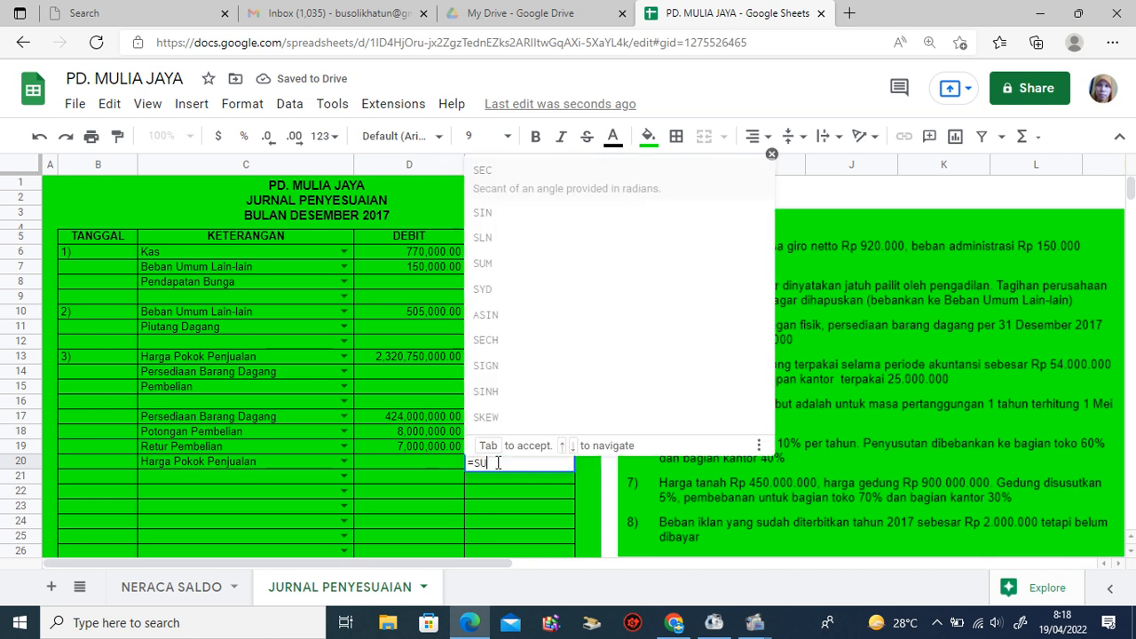
{"action": "type", "text": "M("}
{"action": "left_click", "coordinate": [418, 416]}
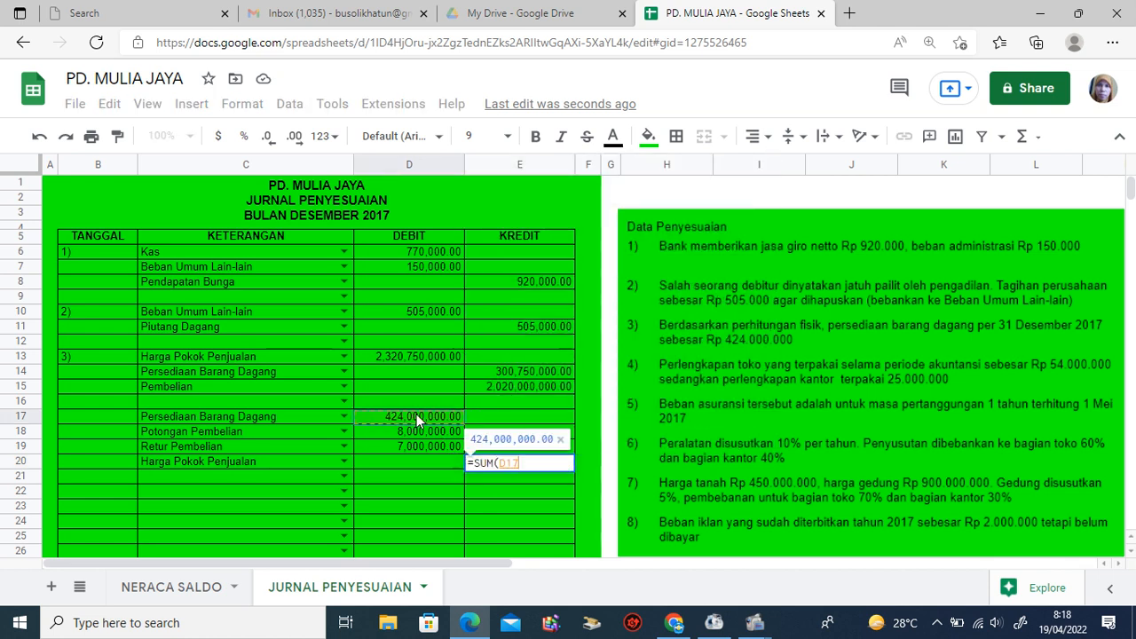
{"action": "left_click_drag", "start_coordinate": [417, 416], "coordinate": [417, 447]}
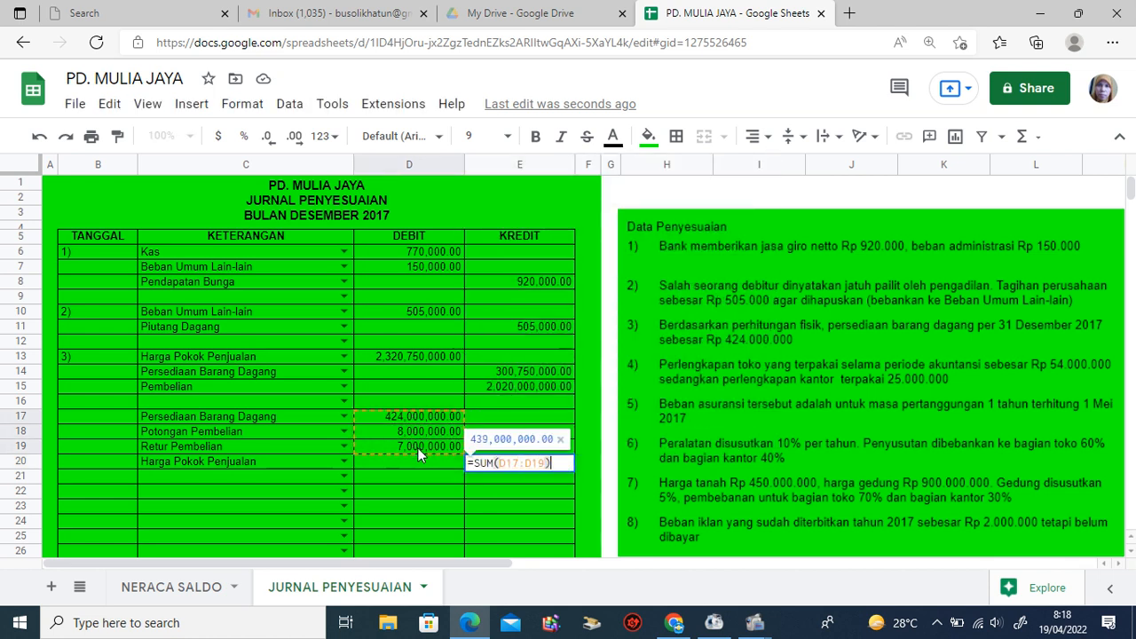
{"action": "key", "text": "Return"}
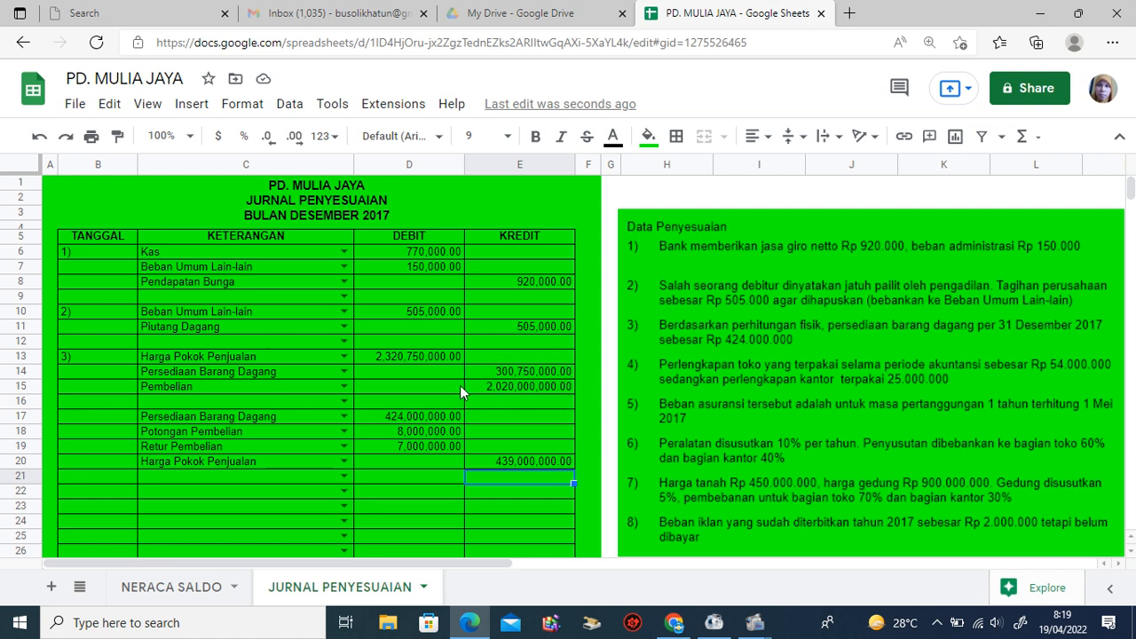
{"action": "left_click", "coordinate": [406, 415]}
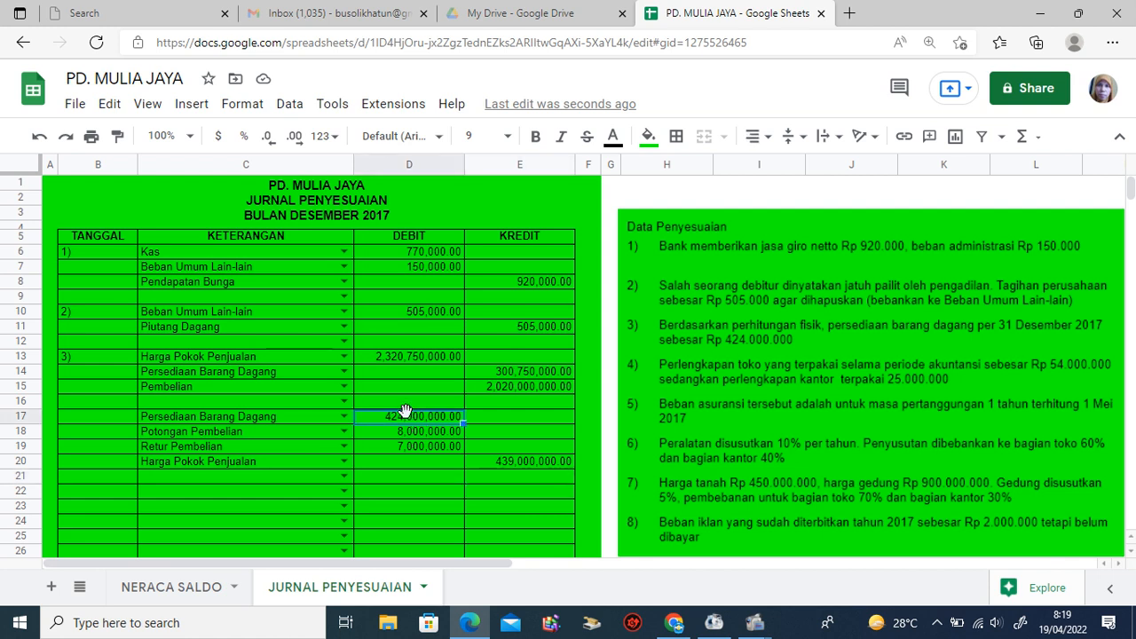
{"action": "left_click", "coordinate": [405, 431]}
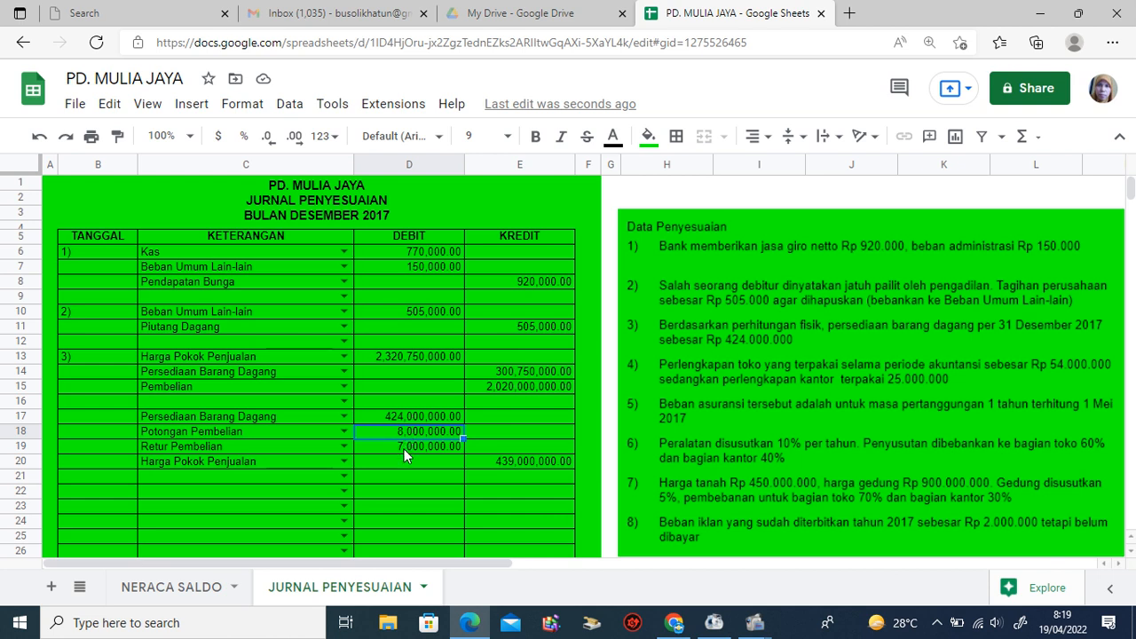
{"action": "left_click", "coordinate": [404, 449]}
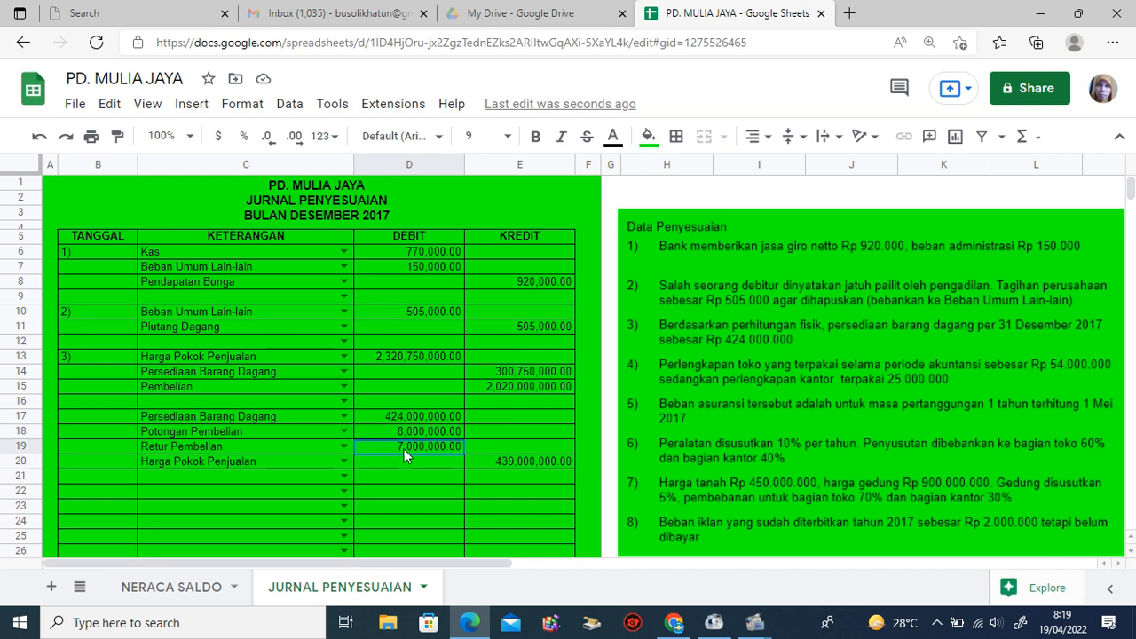
{"action": "left_click", "coordinate": [522, 462]}
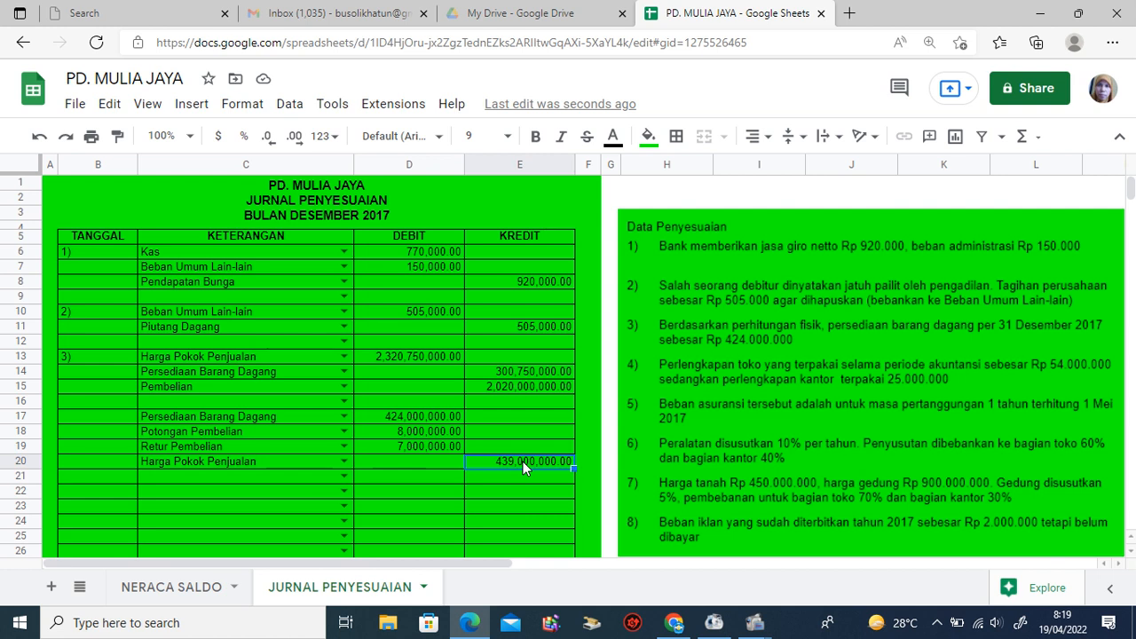
Number the fourth adjustment 4) in B22, with Beban Perlengkapan Toko as the account in C22 and Perlengkapan Toko in C23
{"action": "left_click", "coordinate": [76, 490]}
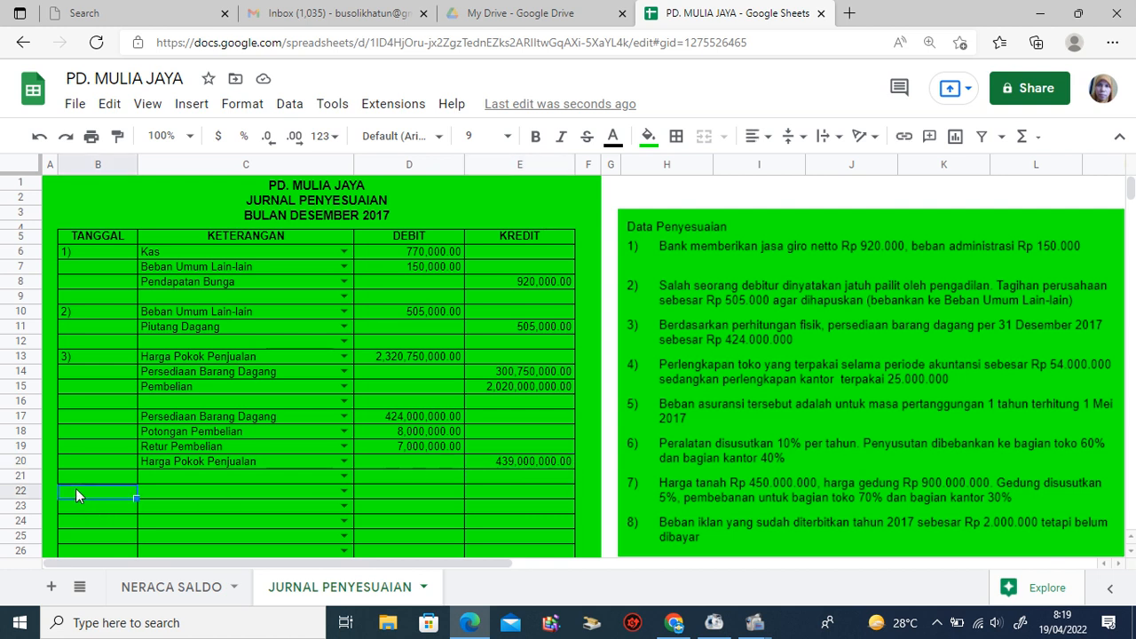
{"action": "type", "text": "4)"}
{"action": "left_click", "coordinate": [242, 494]}
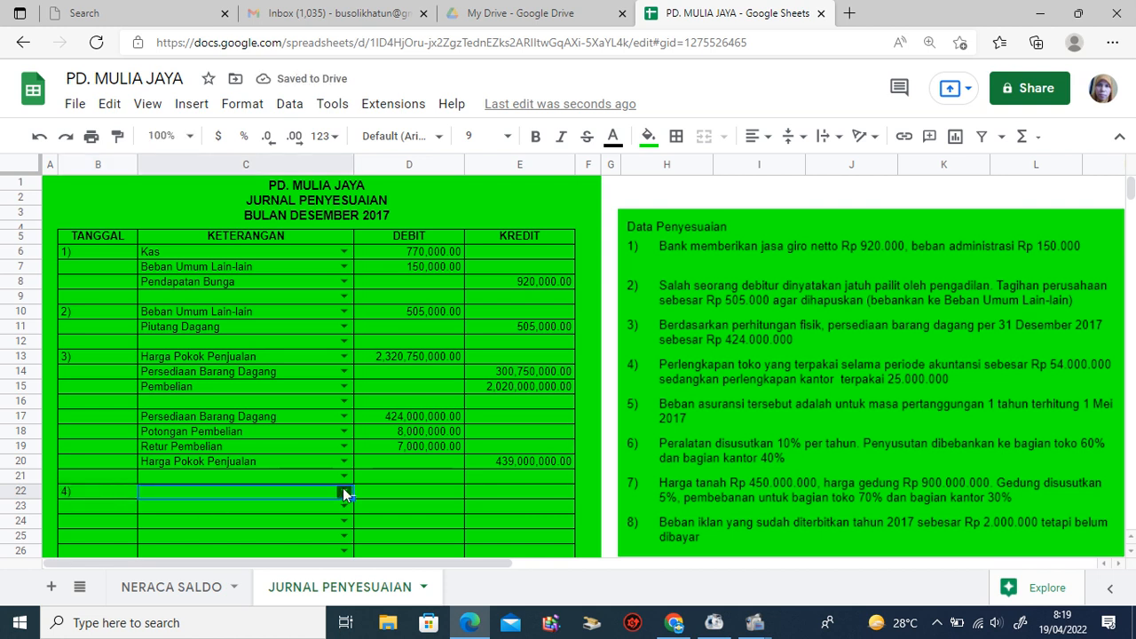
{"action": "left_click", "coordinate": [344, 494]}
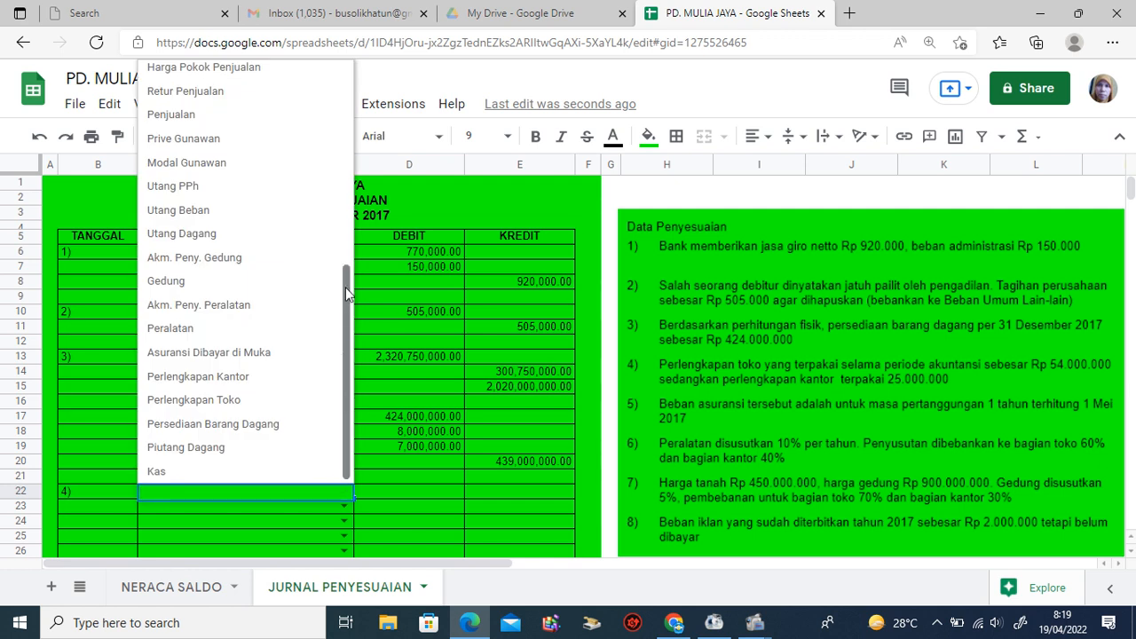
{"action": "left_click_drag", "start_coordinate": [345, 287], "coordinate": [346, 139]}
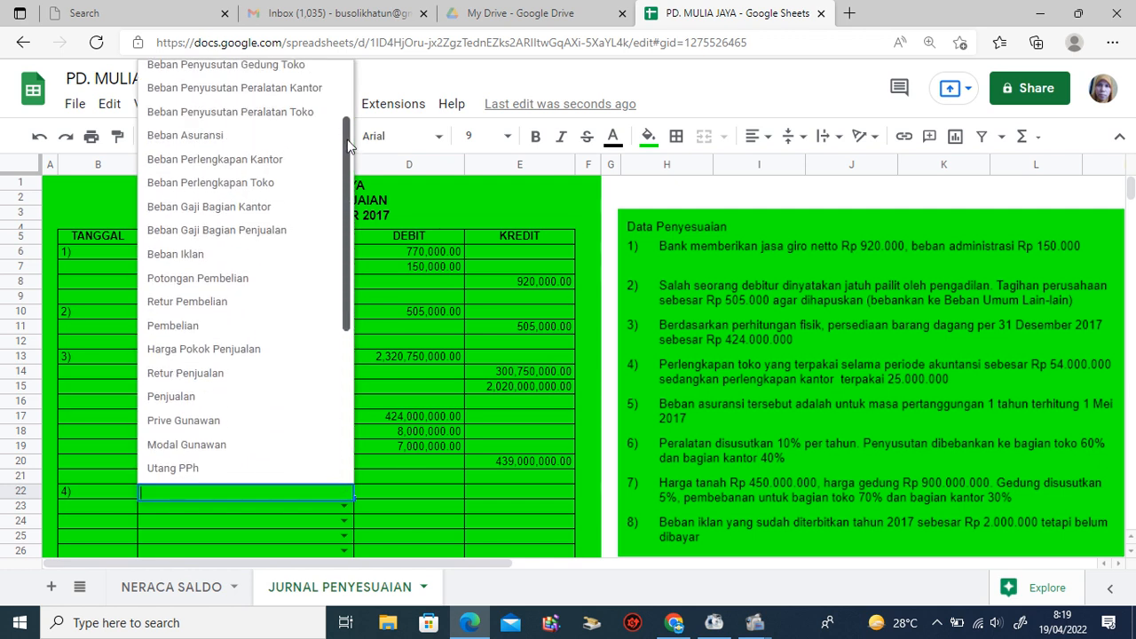
{"action": "left_click", "coordinate": [263, 185]}
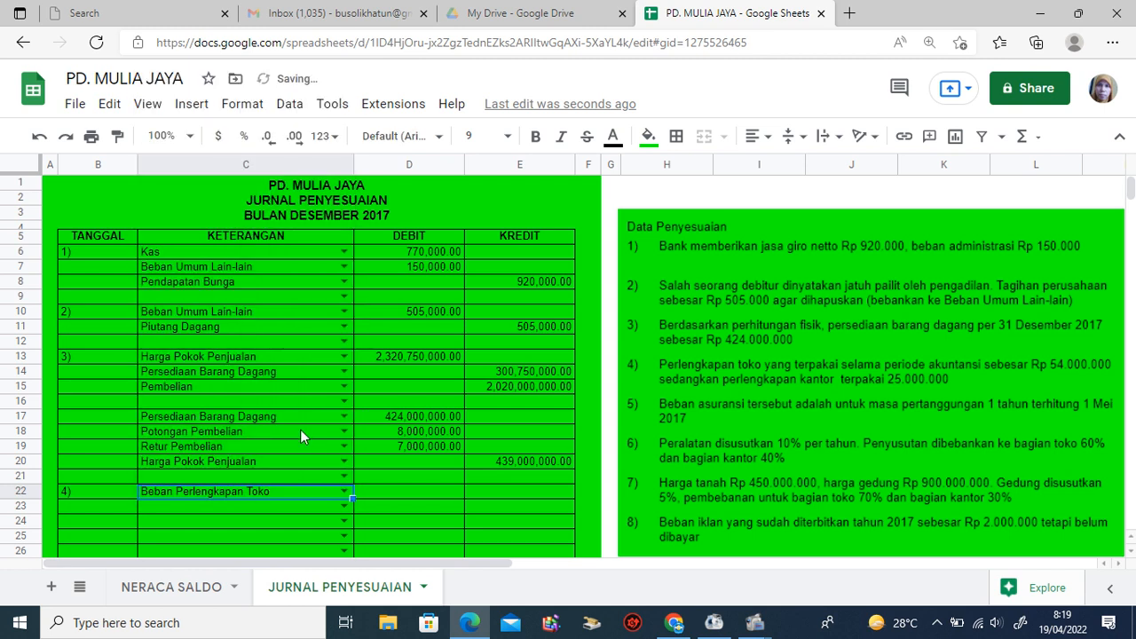
{"action": "left_click", "coordinate": [341, 509]}
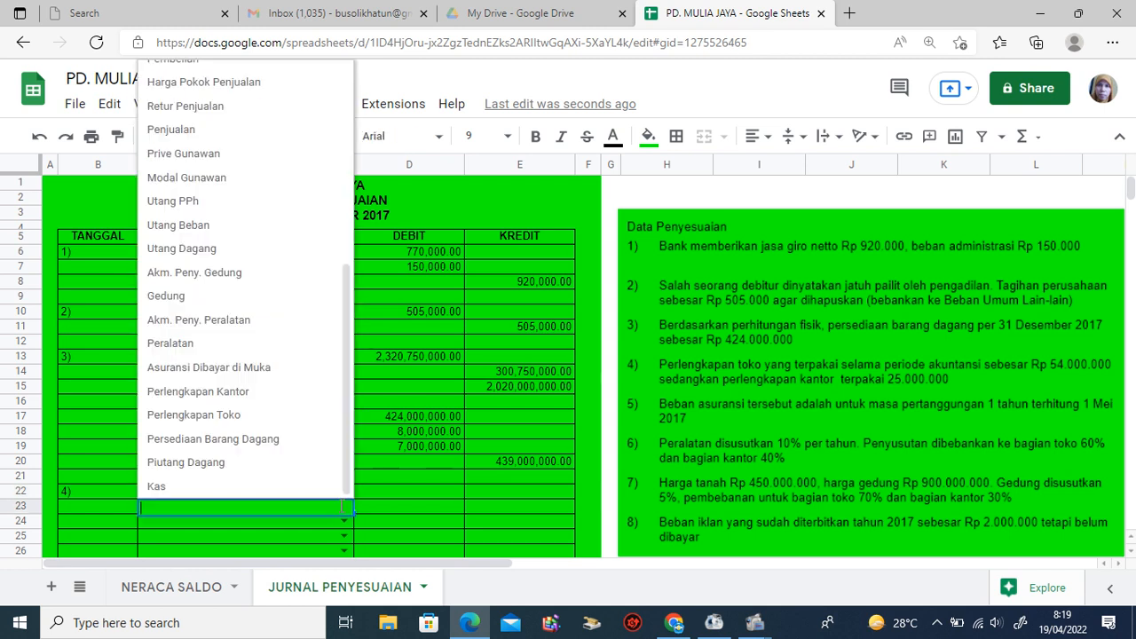
{"action": "left_click", "coordinate": [292, 417]}
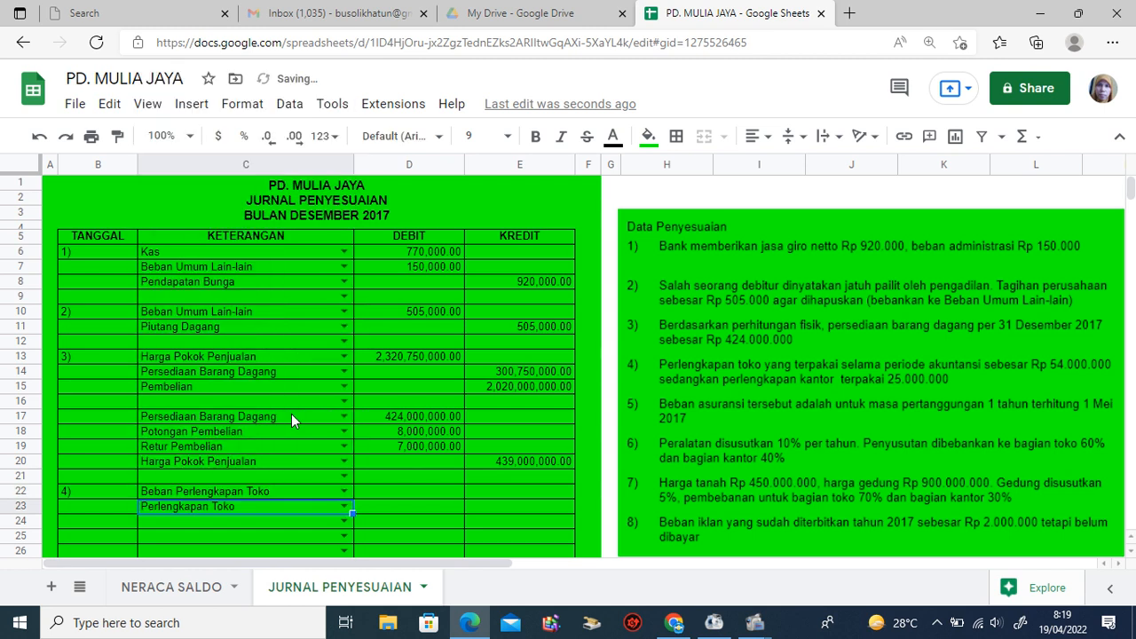
Enter 54000000 as the Beban Perlengkapan Toko debit in D22 and =D22 as the Perlengkapan Toko credit in E23
{"action": "left_click", "coordinate": [380, 494]}
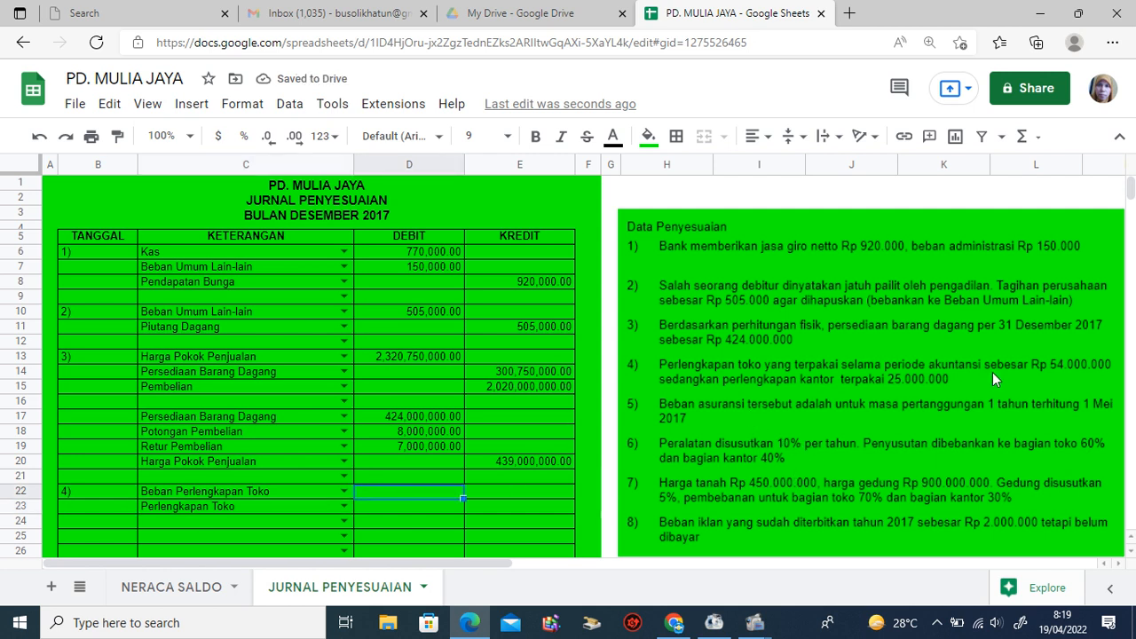
{"action": "type", "text": "54,000,0"}
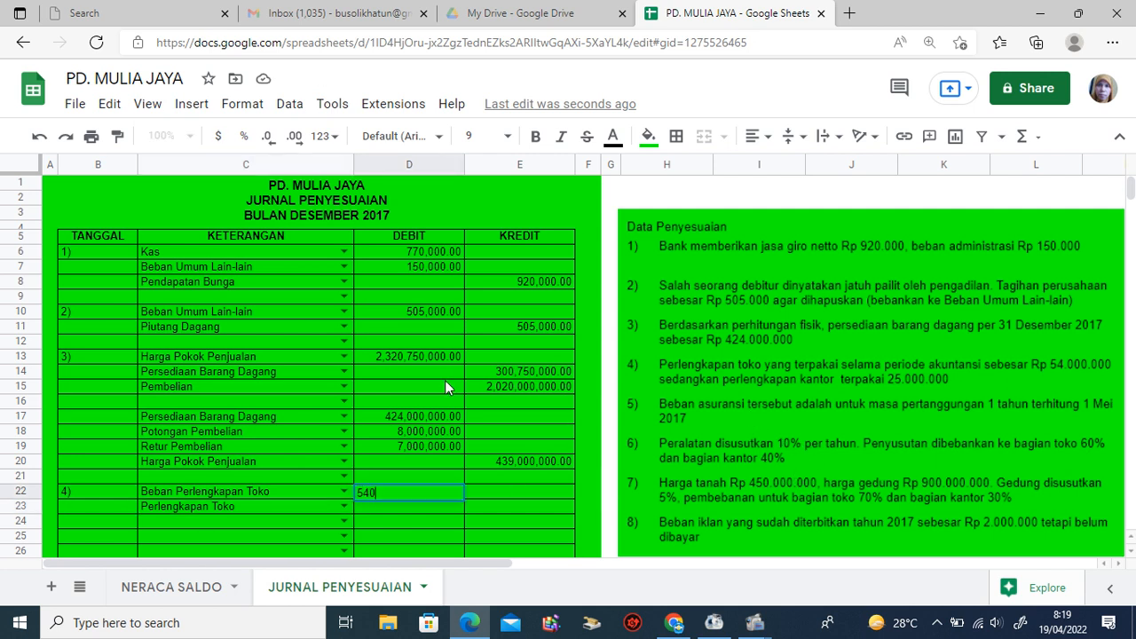
{"action": "type", "text": "00000"}
{"action": "left_click", "coordinate": [544, 506]}
{"action": "type", "text": "="}
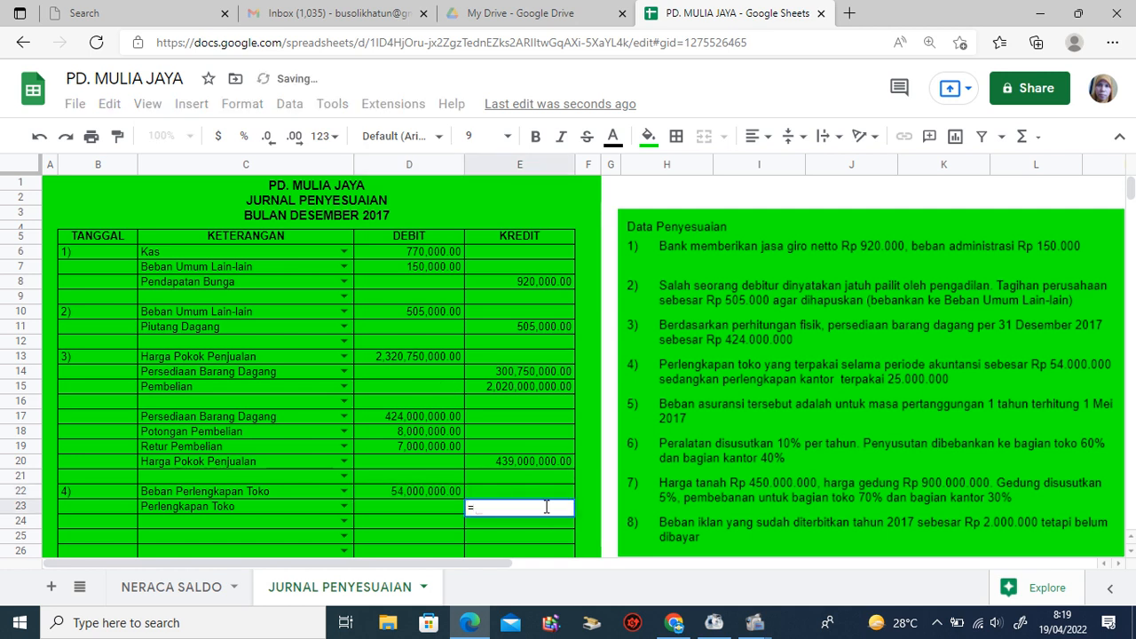
{"action": "left_click", "coordinate": [436, 490]}
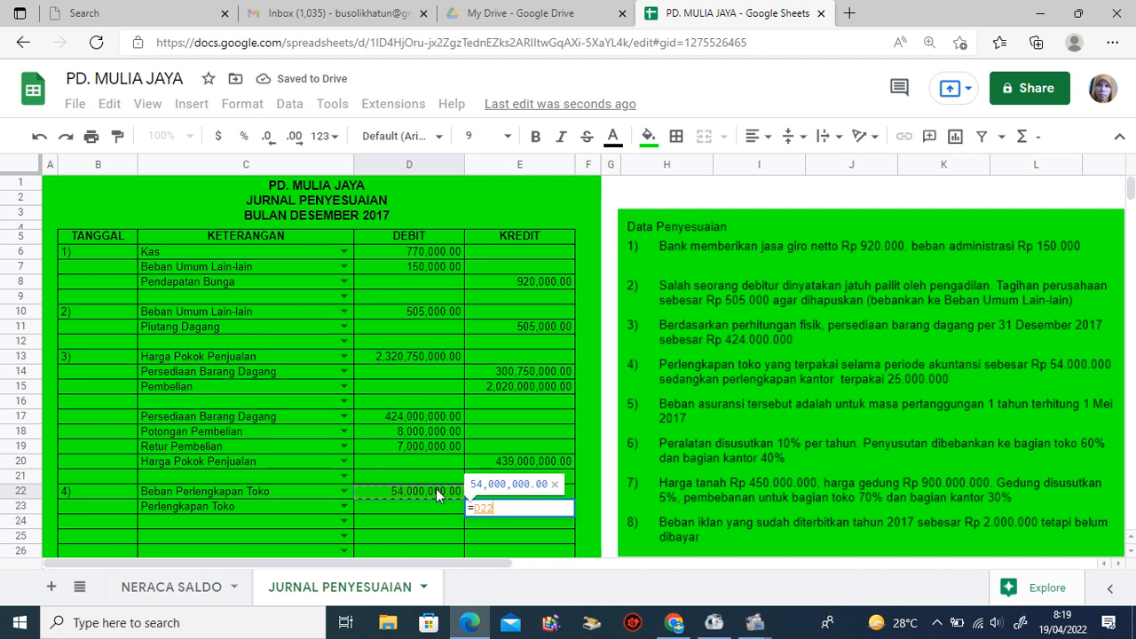
{"action": "key", "text": "Return"}
Set the account in C24 to Beban Perlengkapan Kantor and the account in C25 to Perlengkapan Kantor
{"action": "left_click", "coordinate": [244, 524]}
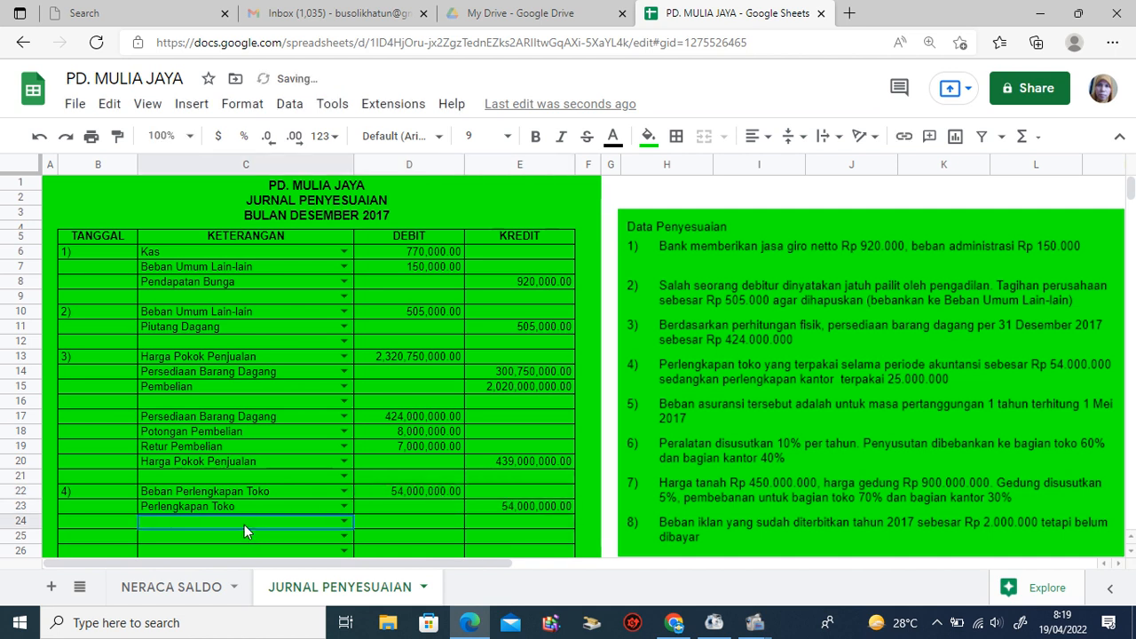
{"action": "left_click", "coordinate": [343, 523]}
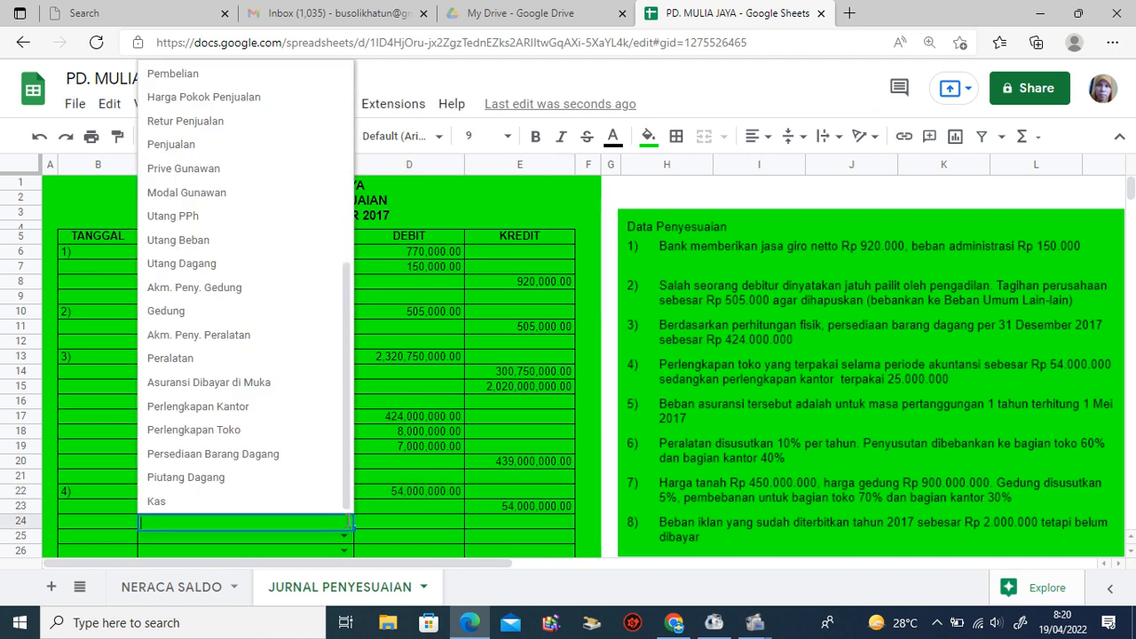
{"action": "left_click_drag", "start_coordinate": [344, 360], "coordinate": [339, 228]}
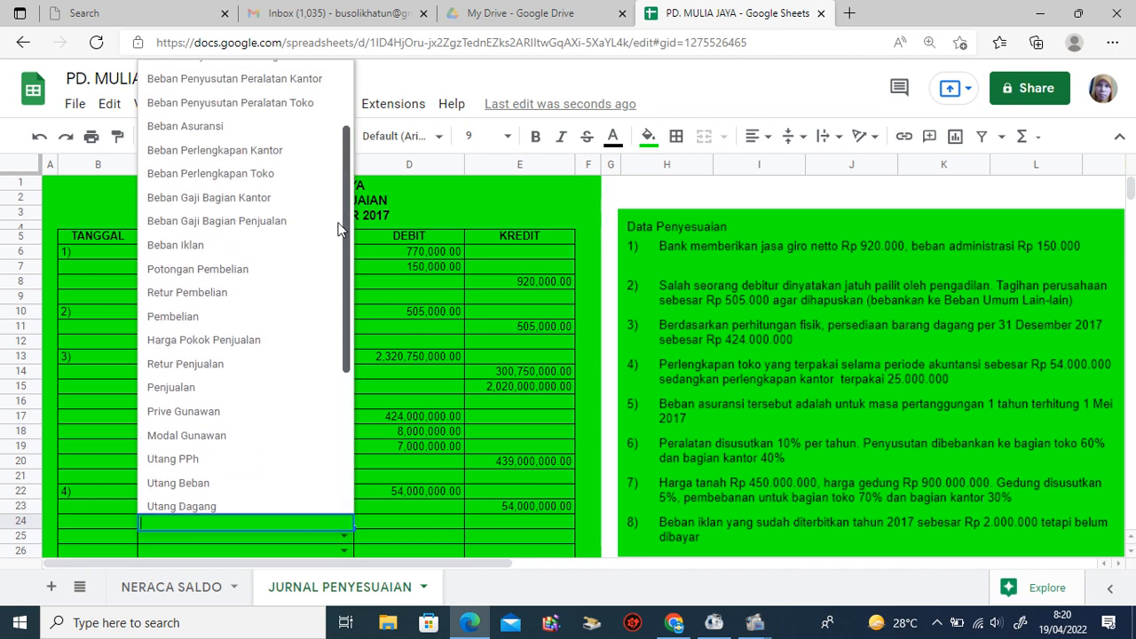
{"action": "left_click", "coordinate": [275, 153]}
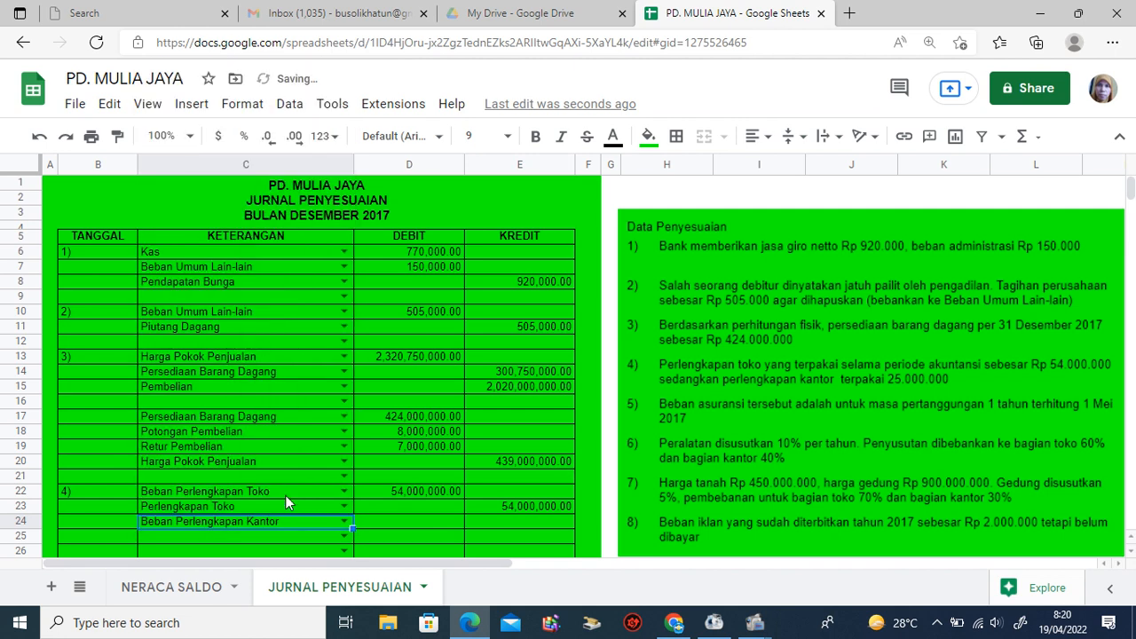
{"action": "left_click", "coordinate": [316, 538]}
{"action": "left_click", "coordinate": [344, 537]}
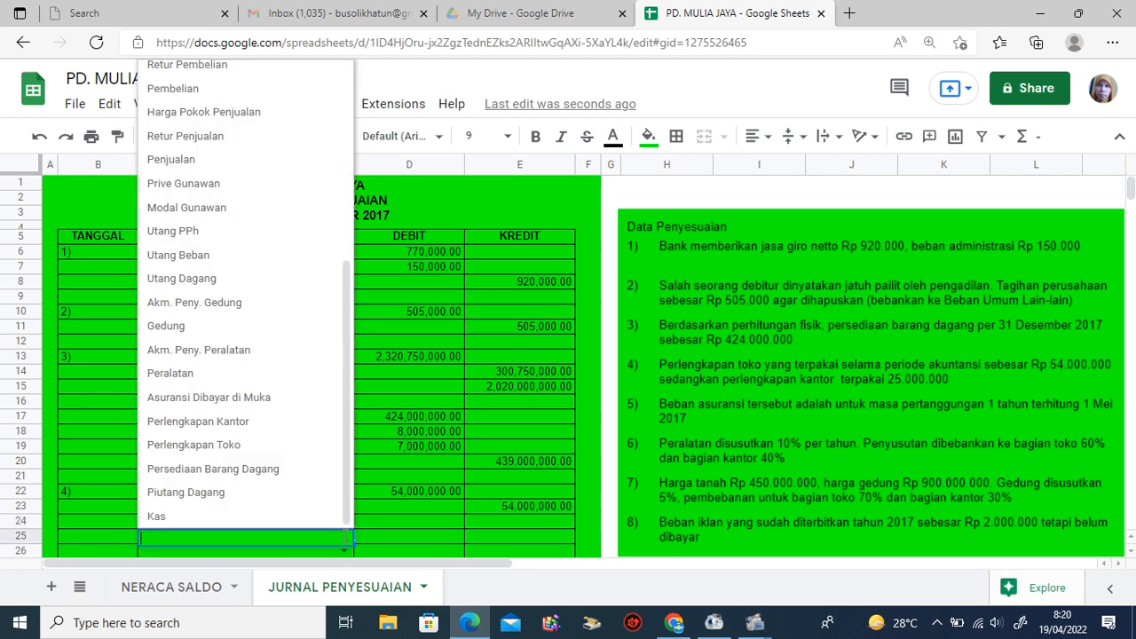
{"action": "mouse_move", "coordinate": [345, 347]}
{"action": "left_mouse_down"}
{"action": "mouse_move", "coordinate": [343, 202]}
{"action": "mouse_move", "coordinate": [345, 346]}
{"action": "left_mouse_up"}
{"action": "left_click", "coordinate": [281, 436]}
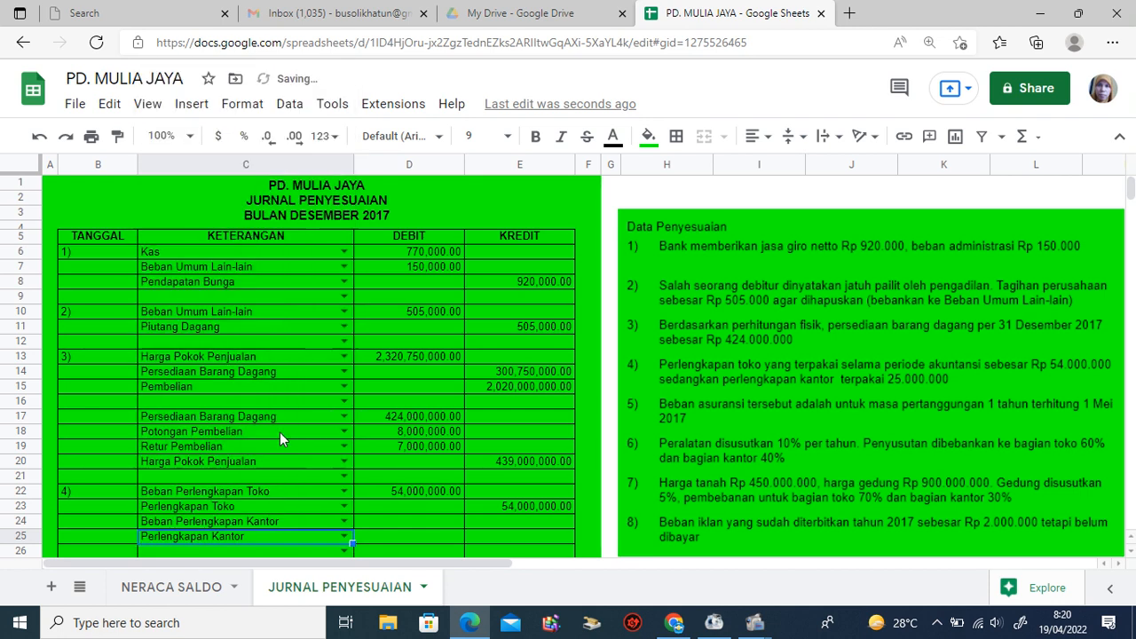
Enter 25000000 as the Beban Perlengkapan Kantor debit in D24 and =D24 as the Perlengkapan Kantor credit in E25
{"action": "left_click", "coordinate": [402, 523]}
{"action": "type", "text": "2"}
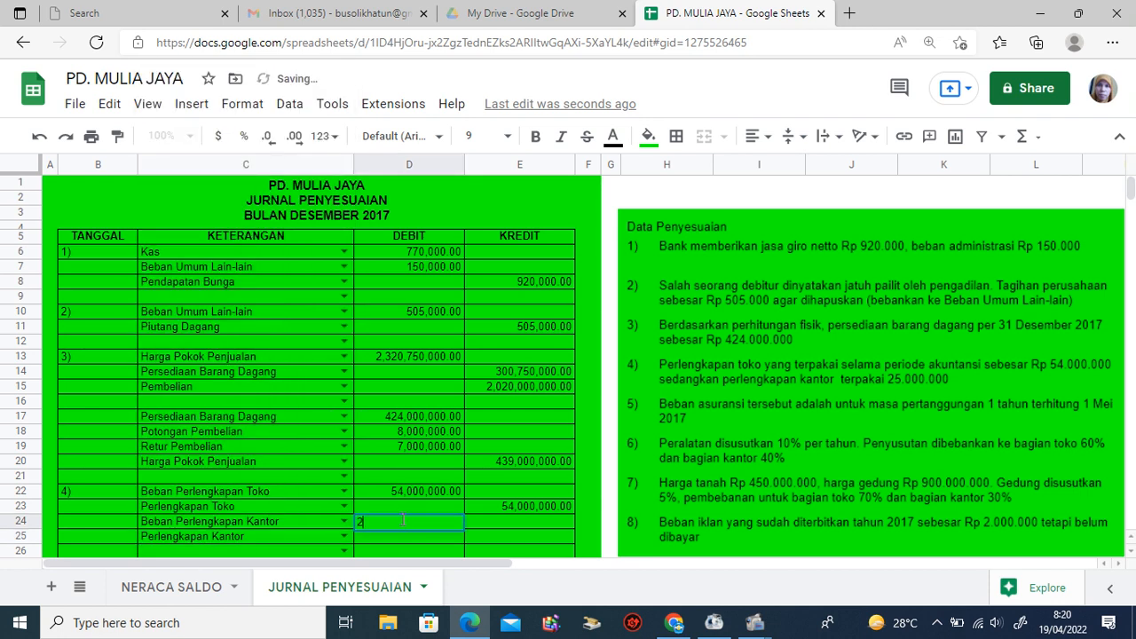
{"action": "type", "text": "5,000"}
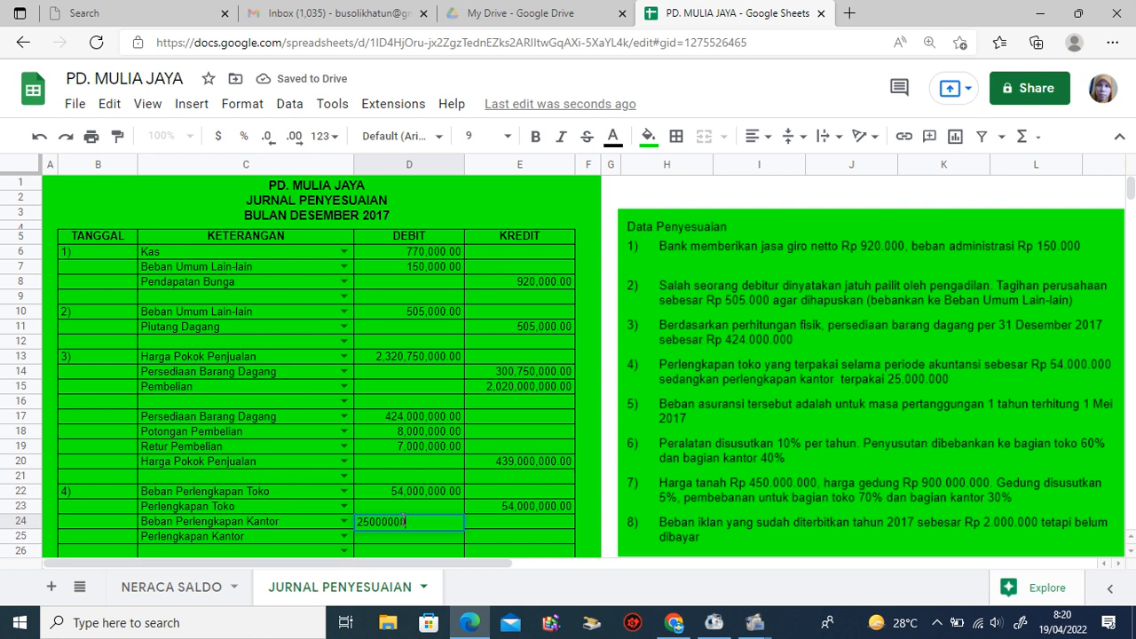
{"action": "type", "text": ",000"}
{"action": "left_click", "coordinate": [503, 537]}
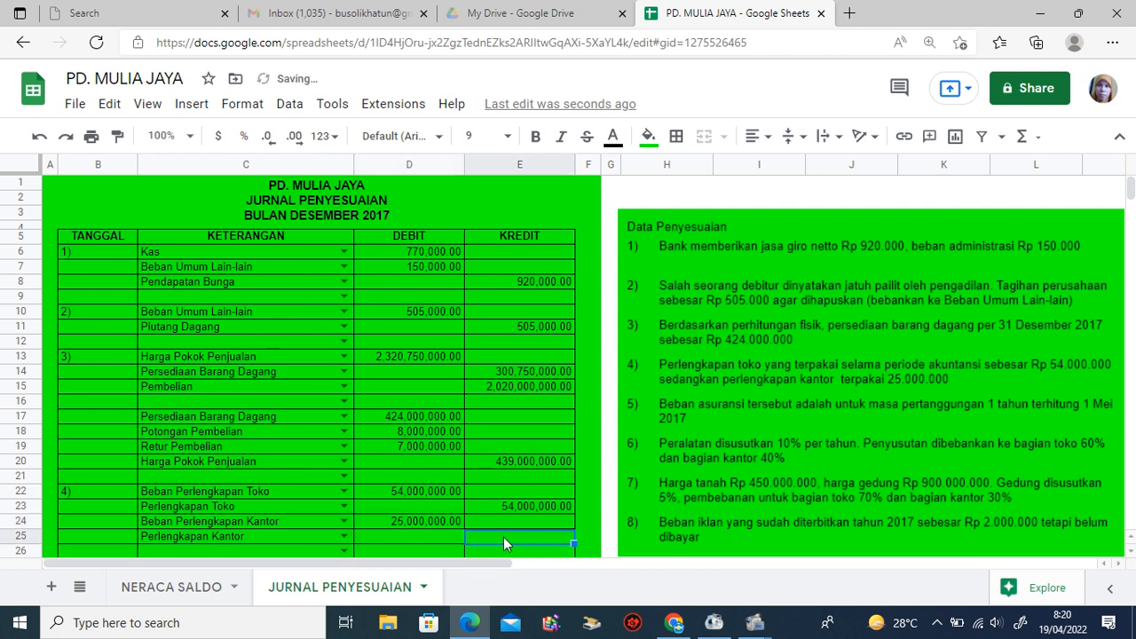
{"action": "type", "text": "="}
{"action": "left_click", "coordinate": [429, 519]}
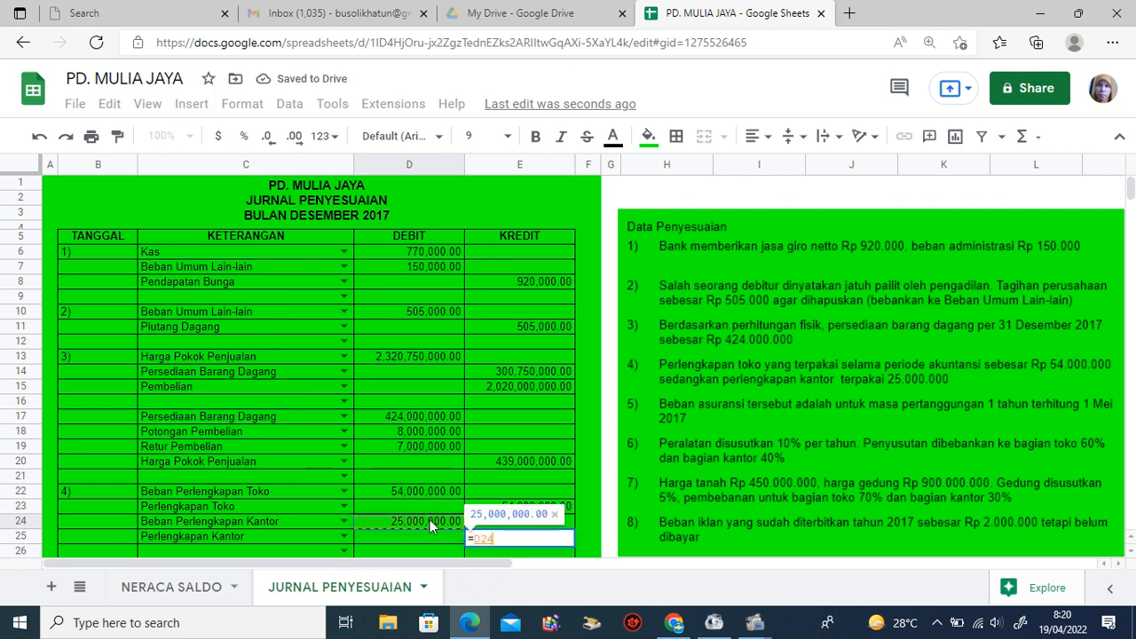
{"action": "key", "text": "Return"}
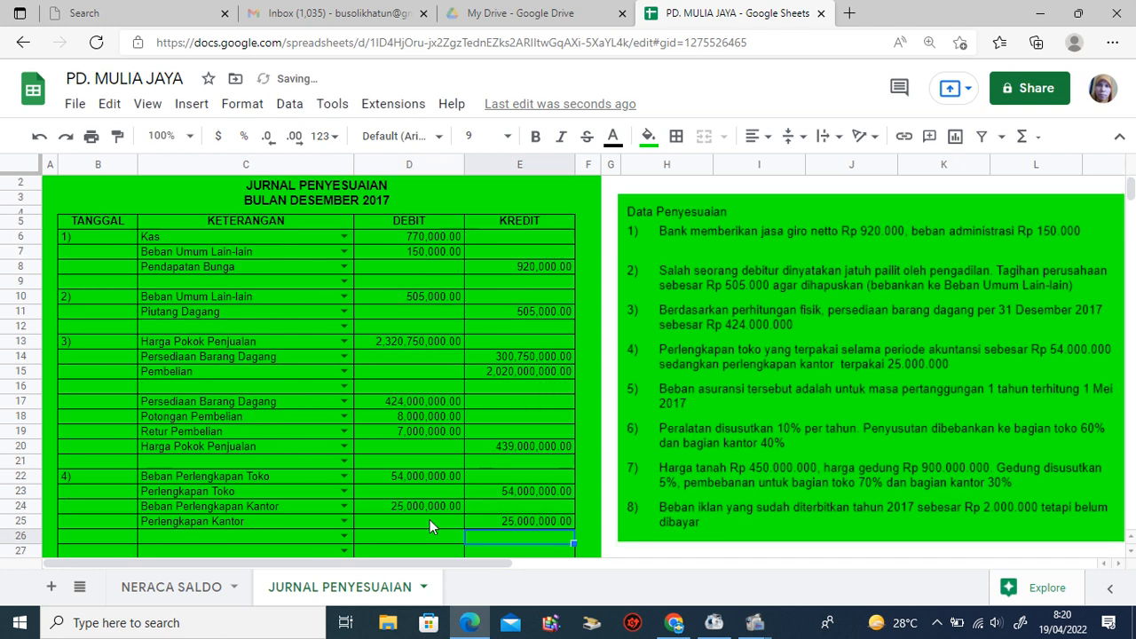
Number the fifth adjustment 5) in B27 and go to the NERACA SALDO sheet to consult the account balances
{"action": "left_click", "coordinate": [1131, 552]}
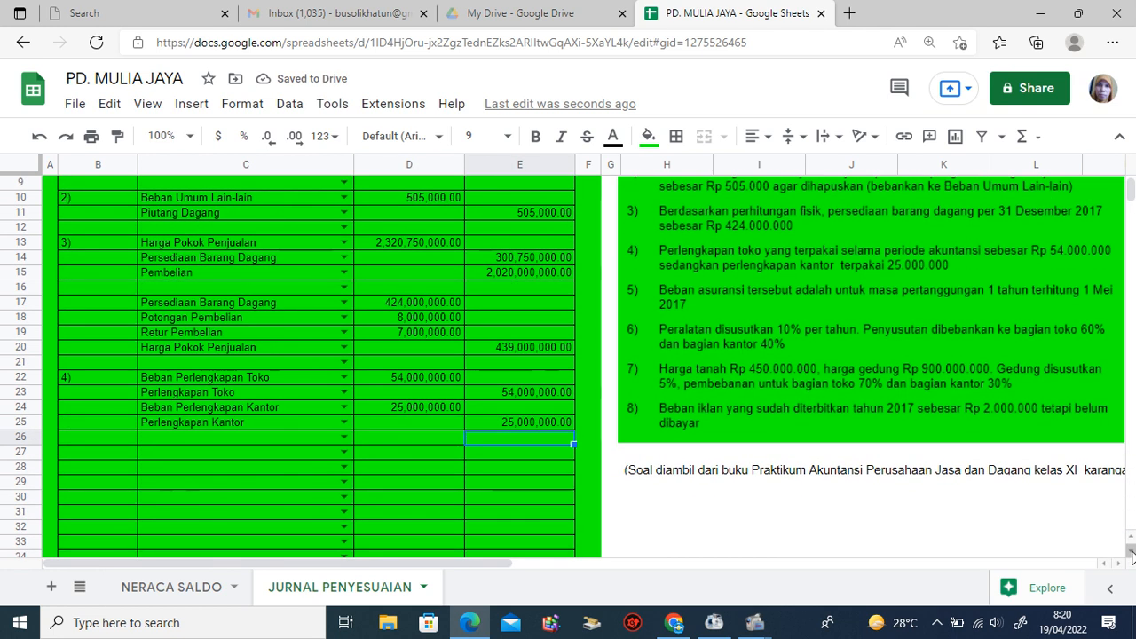
{"action": "left_click", "coordinate": [1132, 551]}
{"action": "left_click", "coordinate": [1132, 551]}
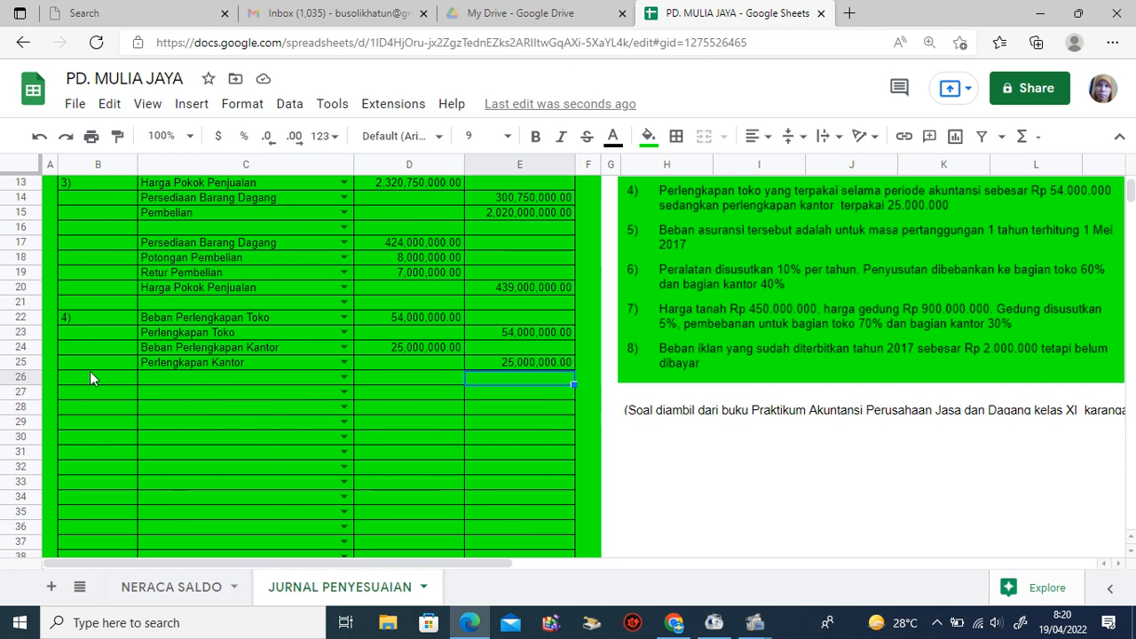
{"action": "left_click", "coordinate": [82, 393]}
{"action": "type", "text": "5"}
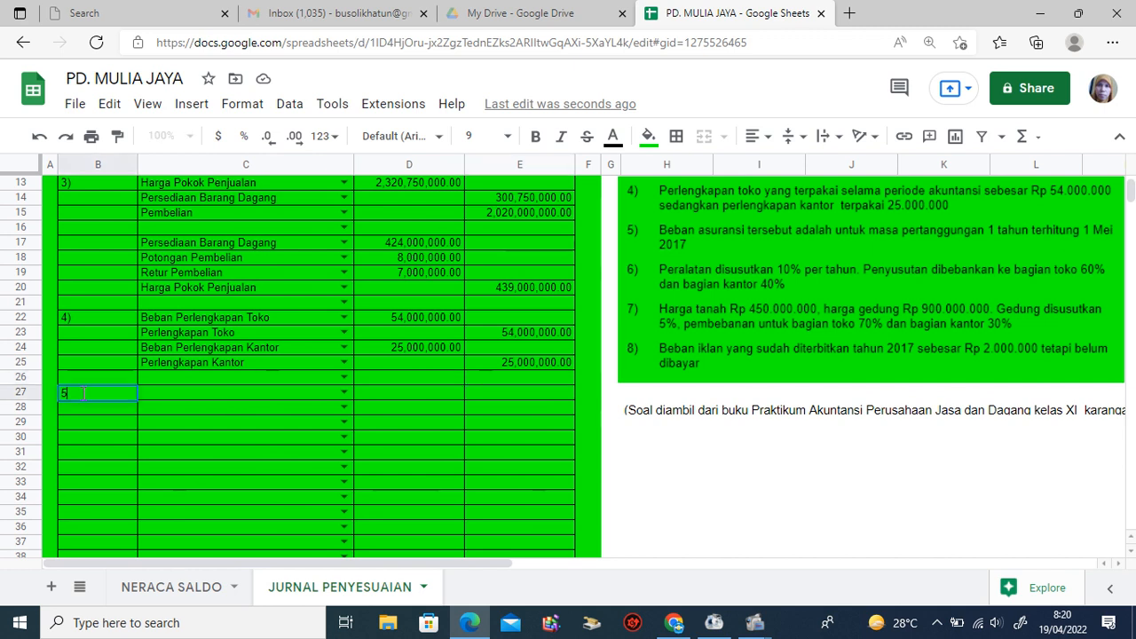
{"action": "type", "text": ")"}
{"action": "left_click", "coordinate": [156, 397]}
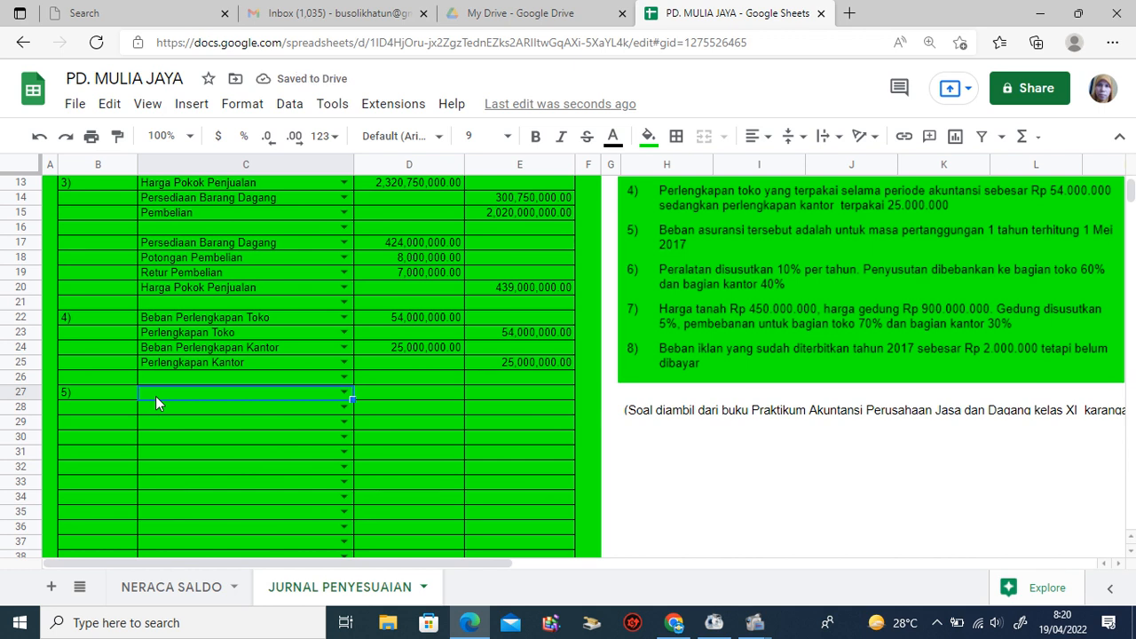
{"action": "left_click", "coordinate": [140, 588]}
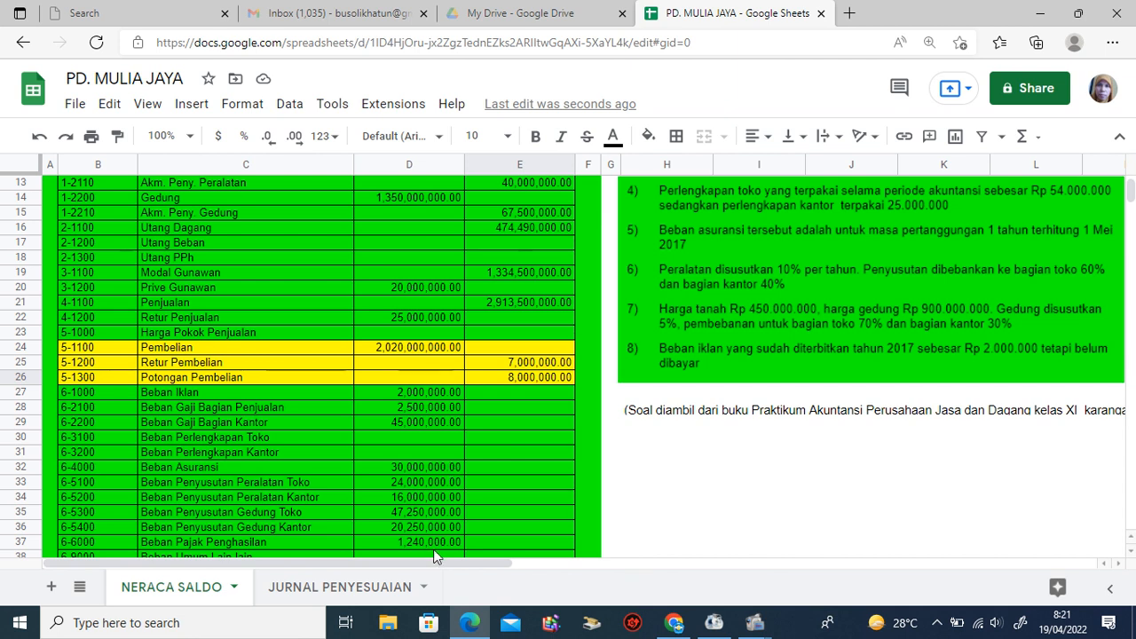
Return to the JURNAL PENYESUAIAN sheet and set the account in C27 to Asuransi Dibayar di Muka and in C28 to Beban Asuransi
{"action": "left_click", "coordinate": [425, 589]}
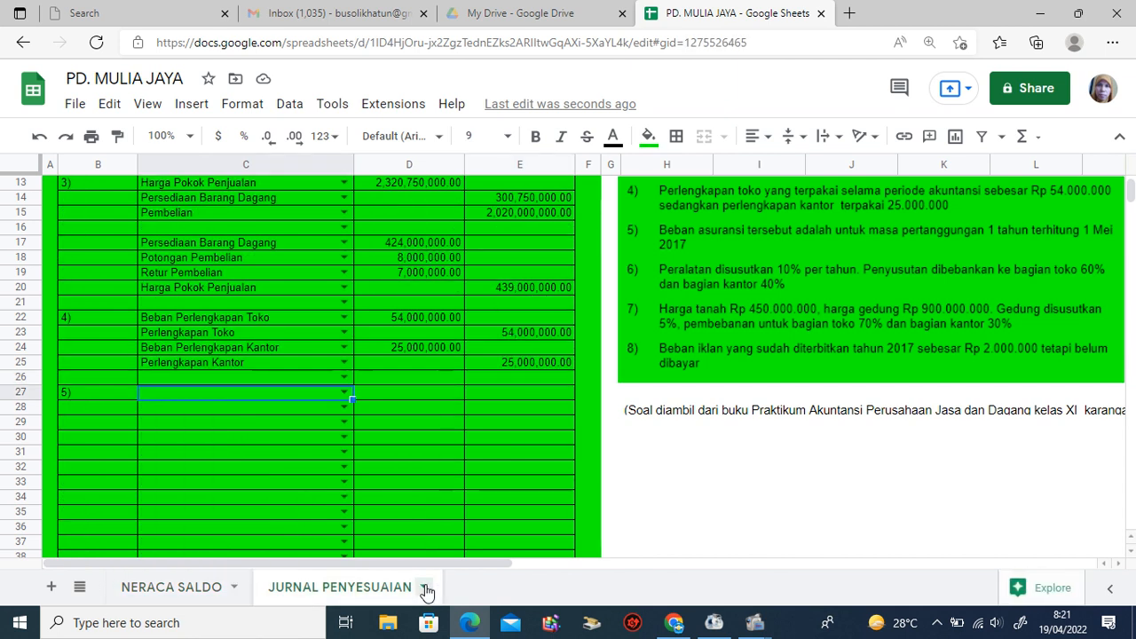
{"action": "left_click", "coordinate": [346, 393]}
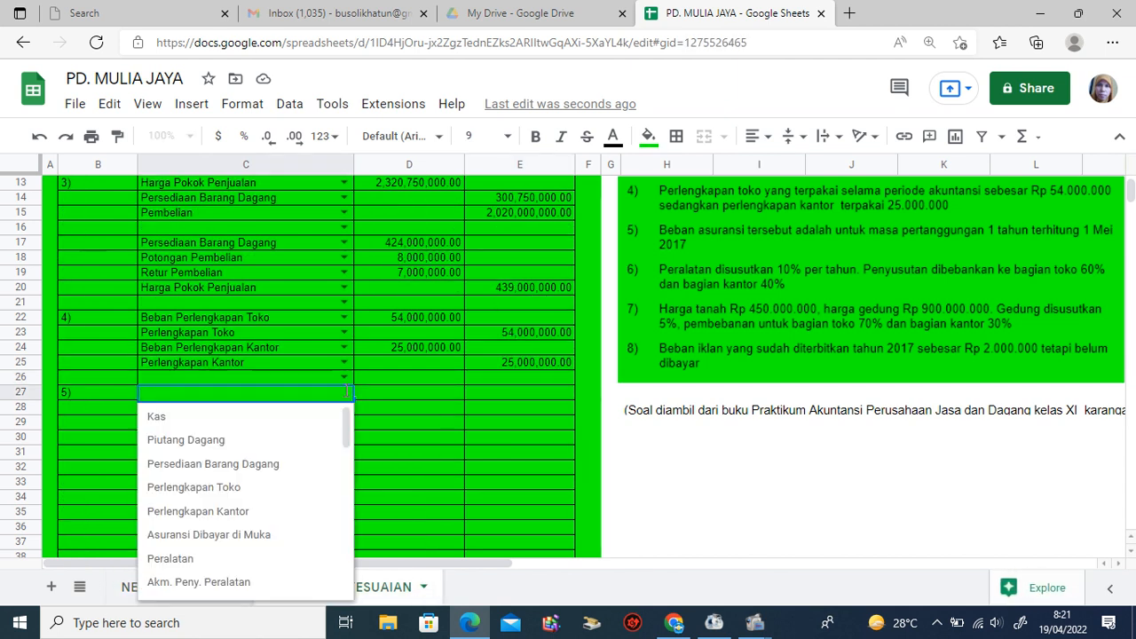
{"action": "left_click", "coordinate": [273, 535]}
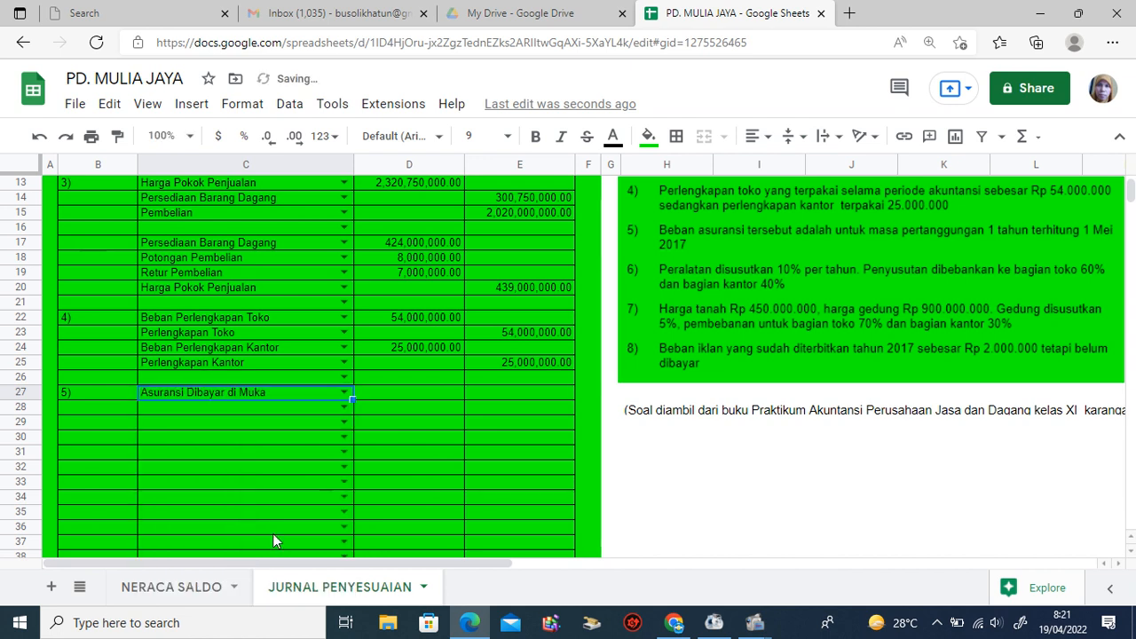
{"action": "left_click", "coordinate": [312, 406]}
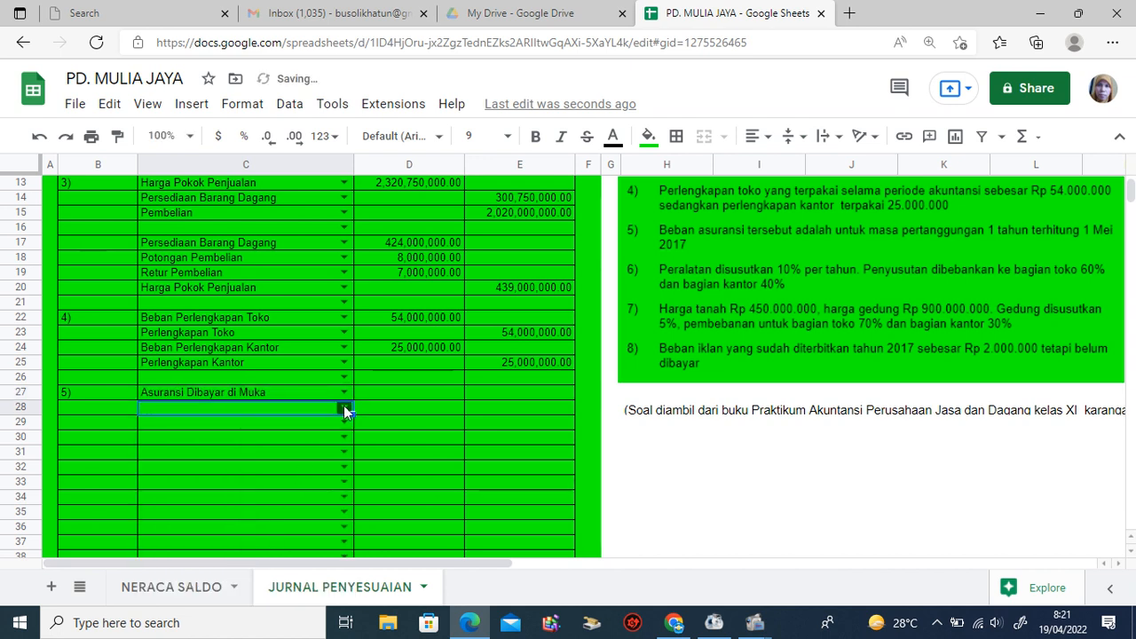
{"action": "left_click", "coordinate": [343, 407]}
{"action": "left_click_drag", "start_coordinate": [346, 437], "coordinate": [344, 581]}
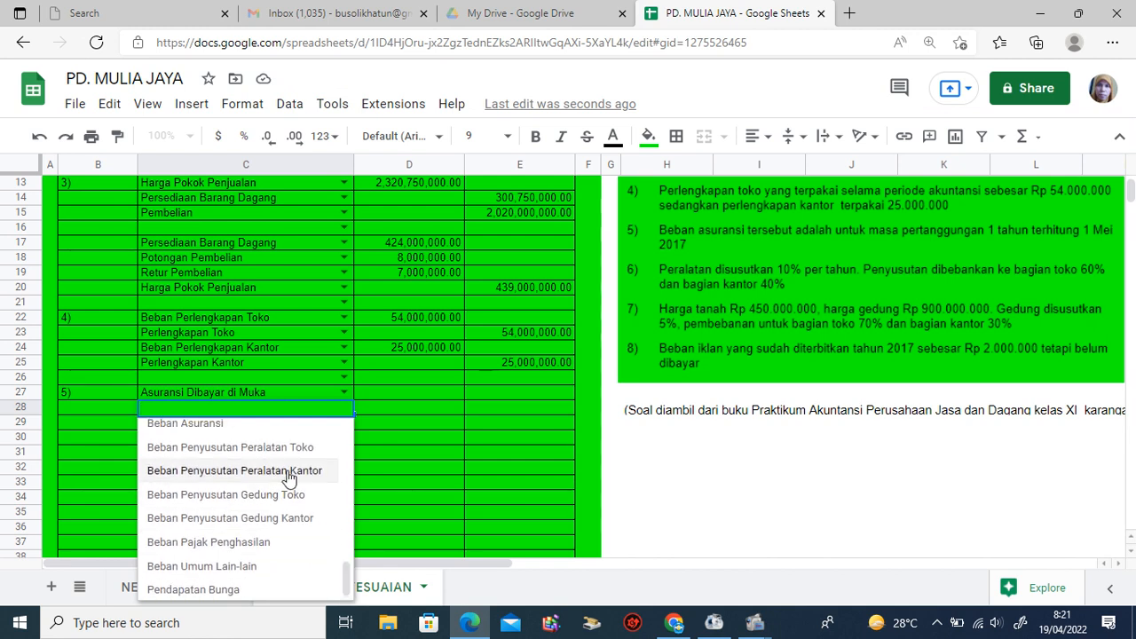
{"action": "left_click", "coordinate": [231, 431]}
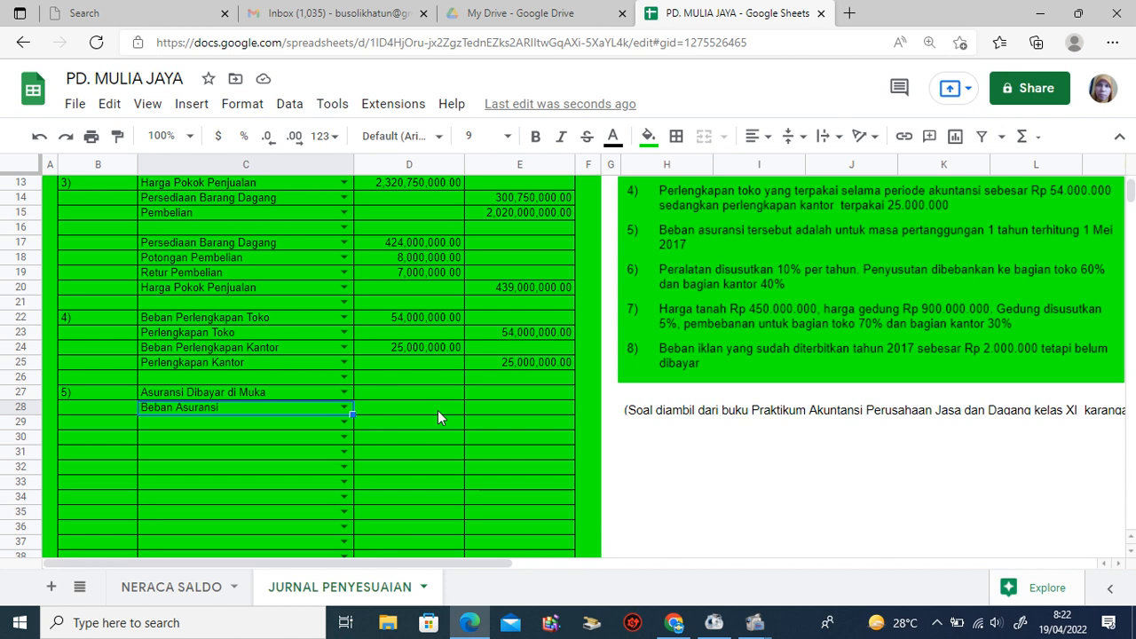
Enter =(4/12)*30000000 as the Asuransi Dibayar di Muka debit in D27 and =D27 as the Beban Asuransi credit in E28
{"action": "left_click", "coordinate": [423, 393]}
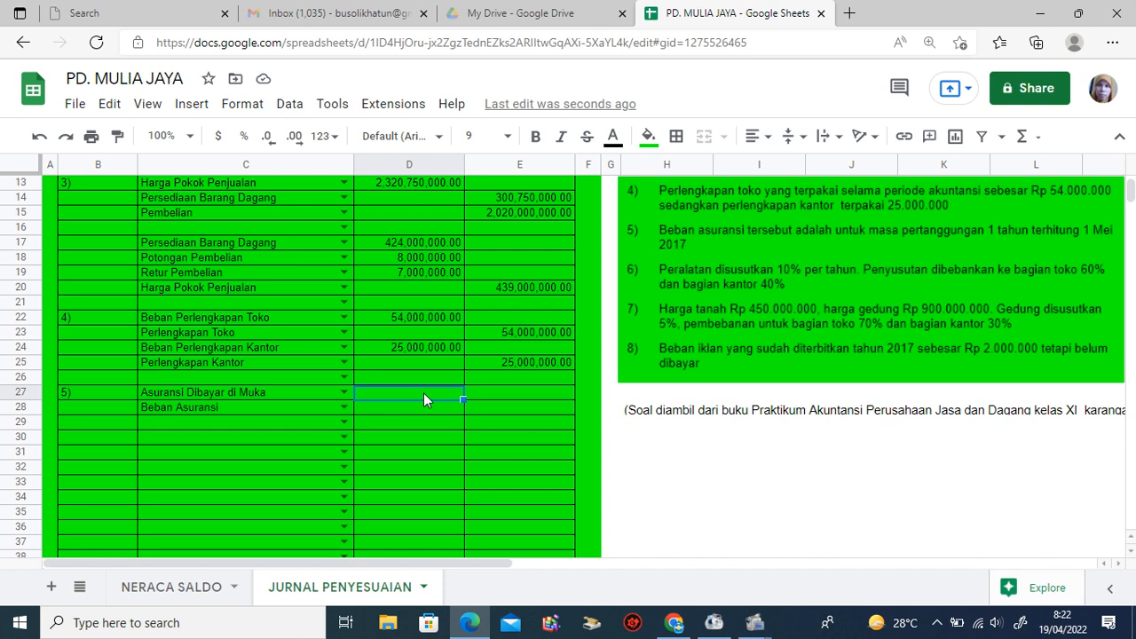
{"action": "type", "text": "=("}
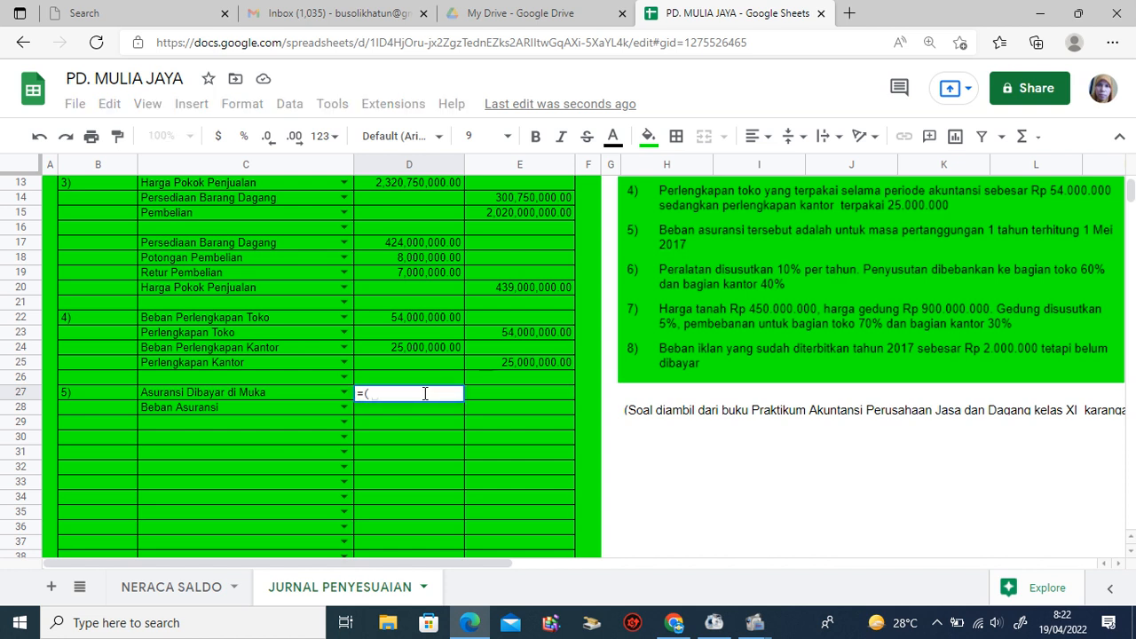
{"action": "type", "text": "4/1"}
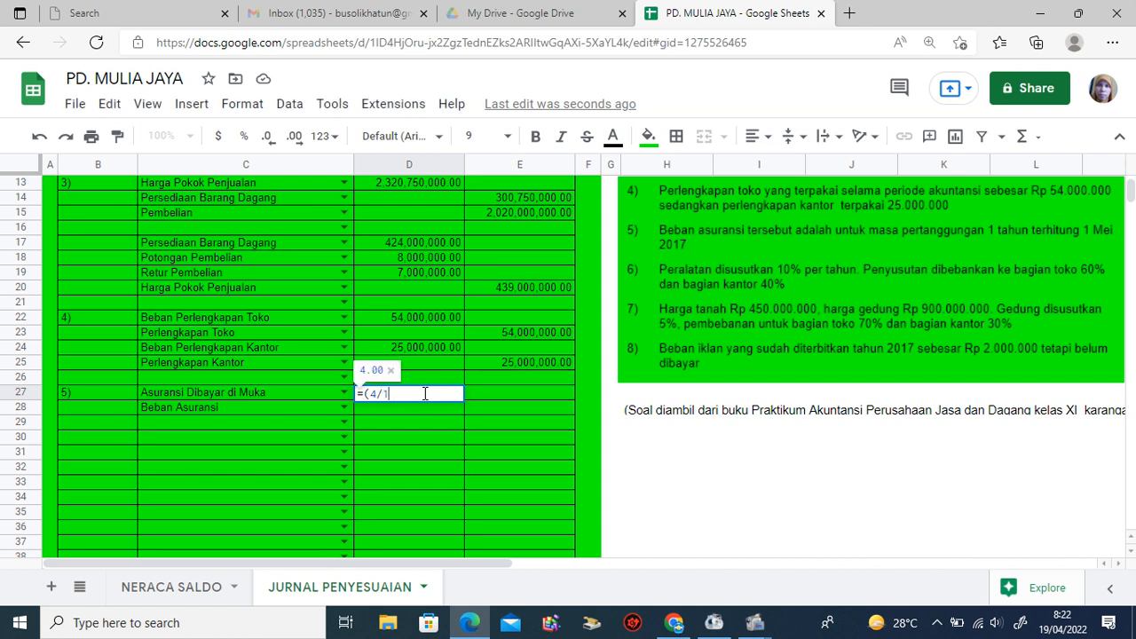
{"action": "type", "text": "2)*30000000"}
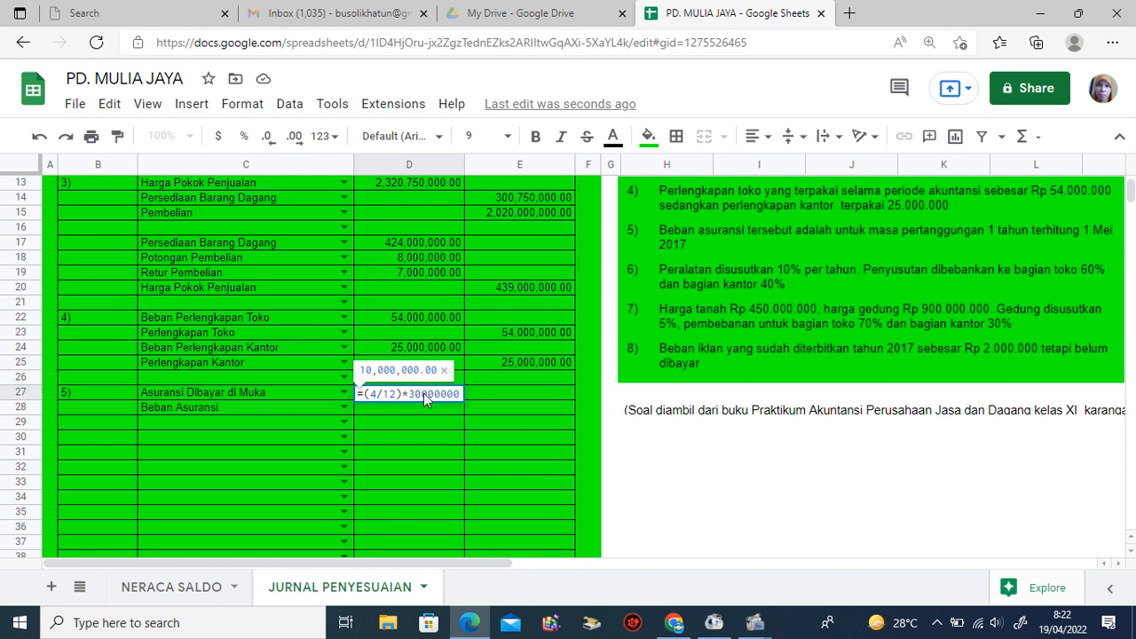
{"action": "key", "text": "Return"}
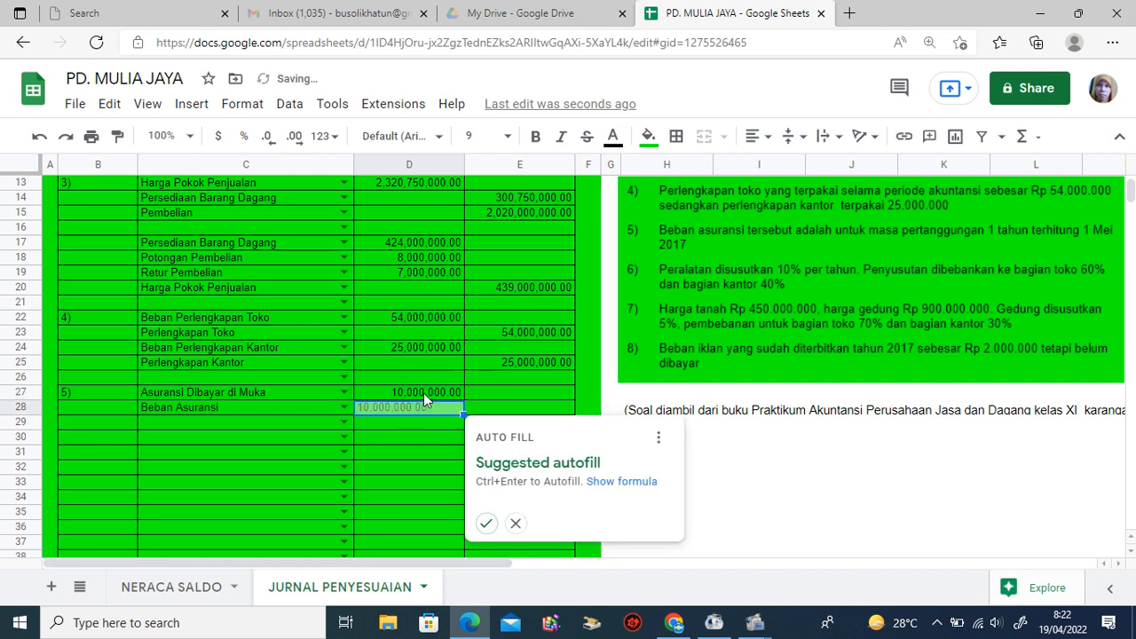
{"action": "left_click", "coordinate": [504, 405]}
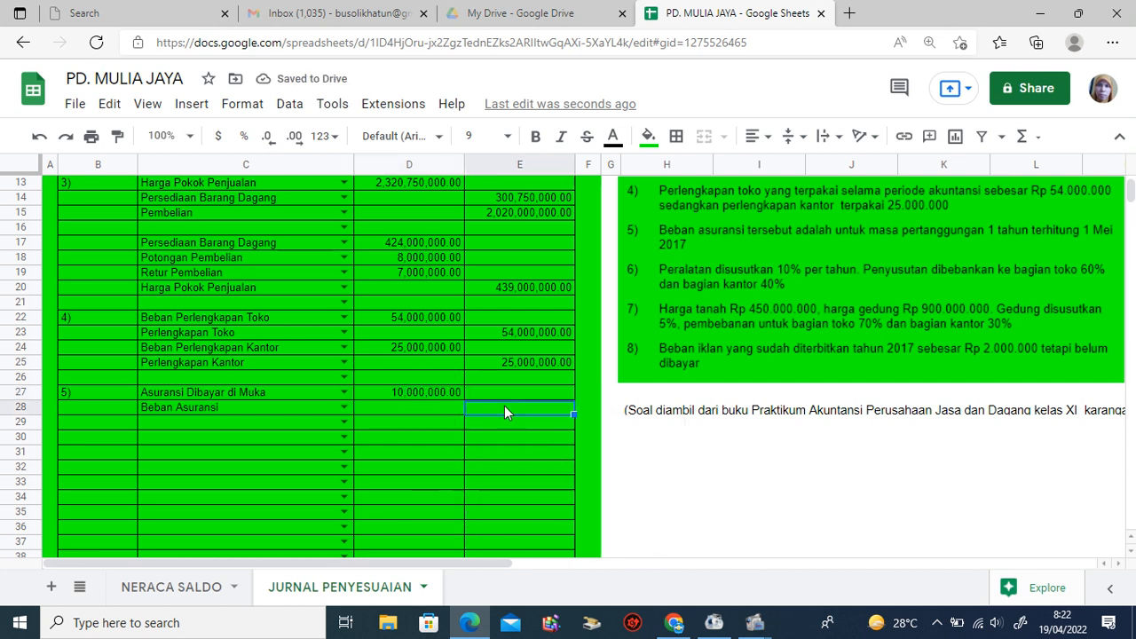
{"action": "type", "text": "="}
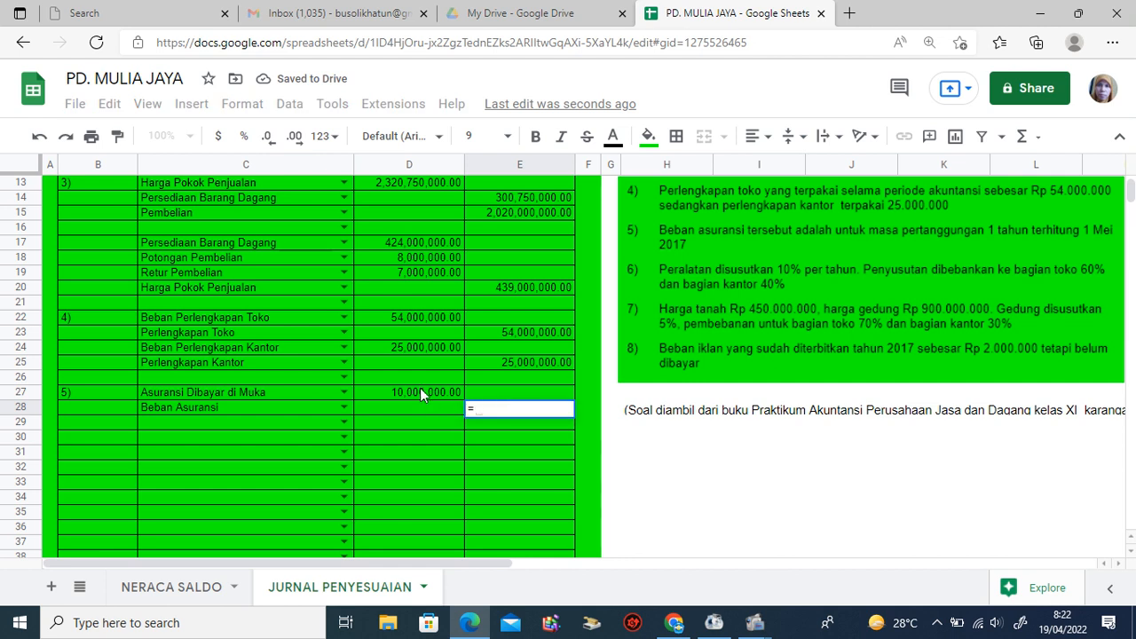
{"action": "left_click", "coordinate": [420, 391]}
{"action": "key", "text": "Return"}
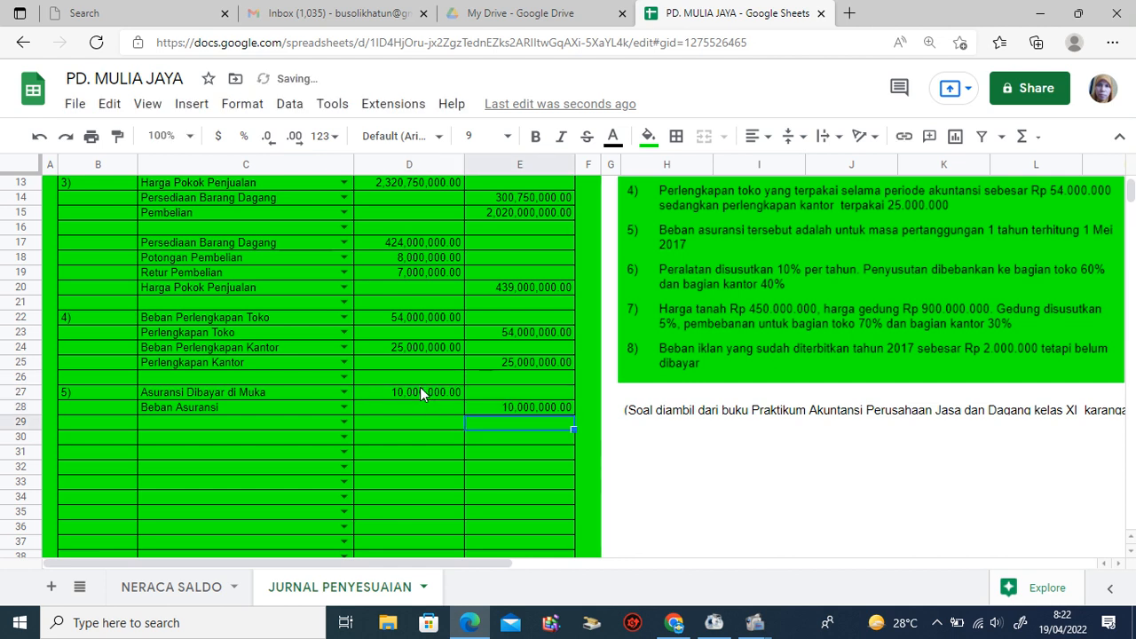
{"action": "key", "text": "Return"}
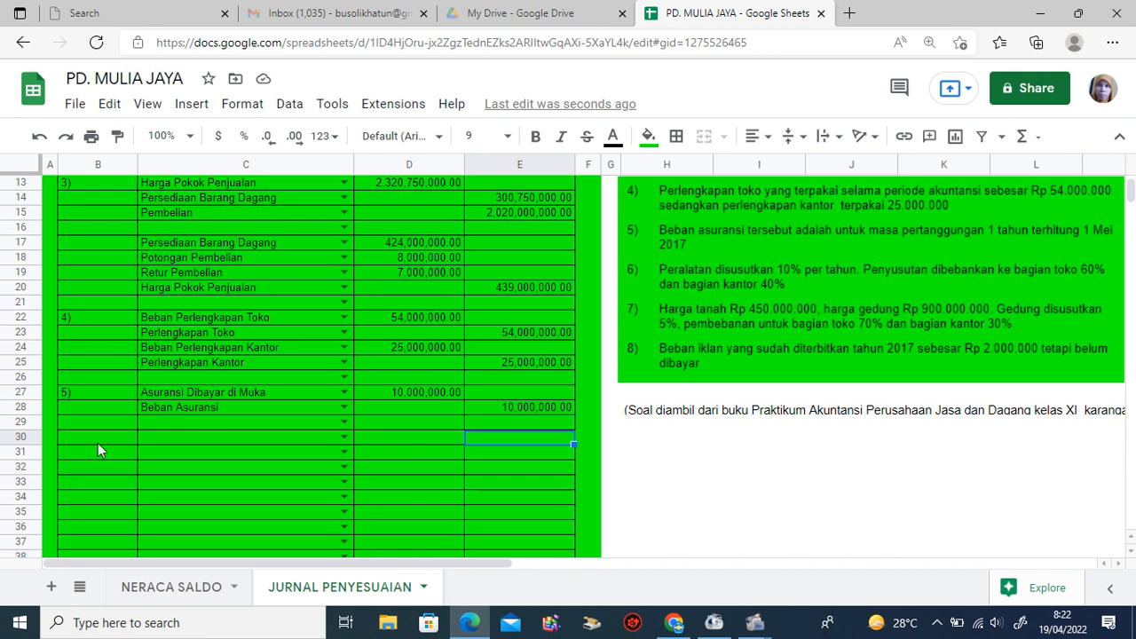
Number the sixth adjustment 6) in B30 and set its account in C30 to Beban Penyusutan Peralatan Kantor
{"action": "left_click", "coordinate": [69, 429]}
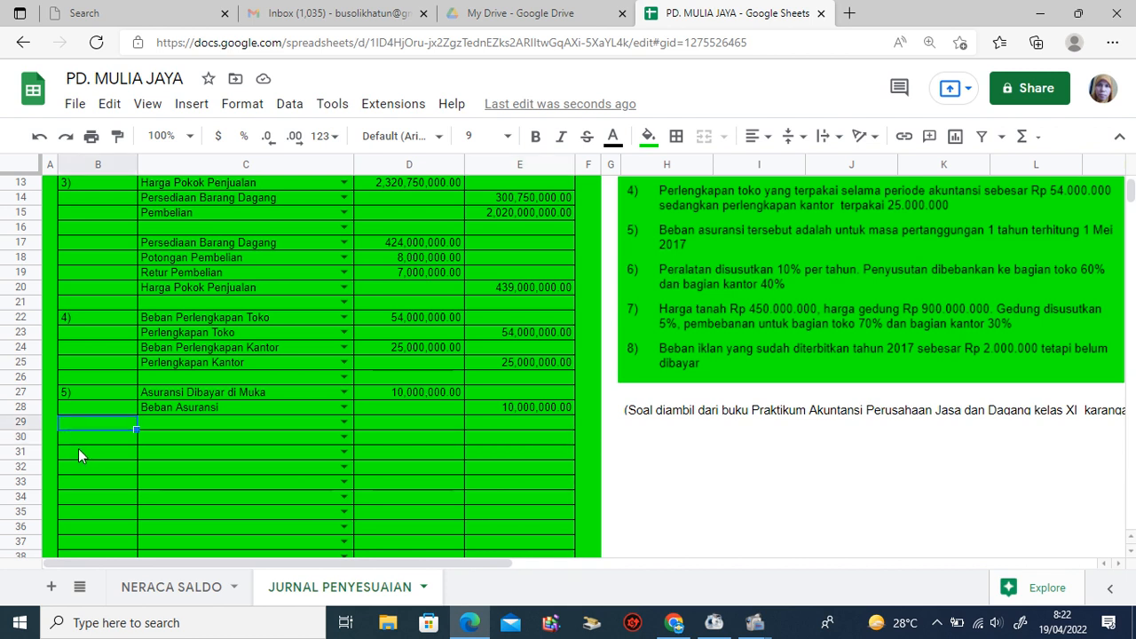
{"action": "left_click", "coordinate": [75, 437]}
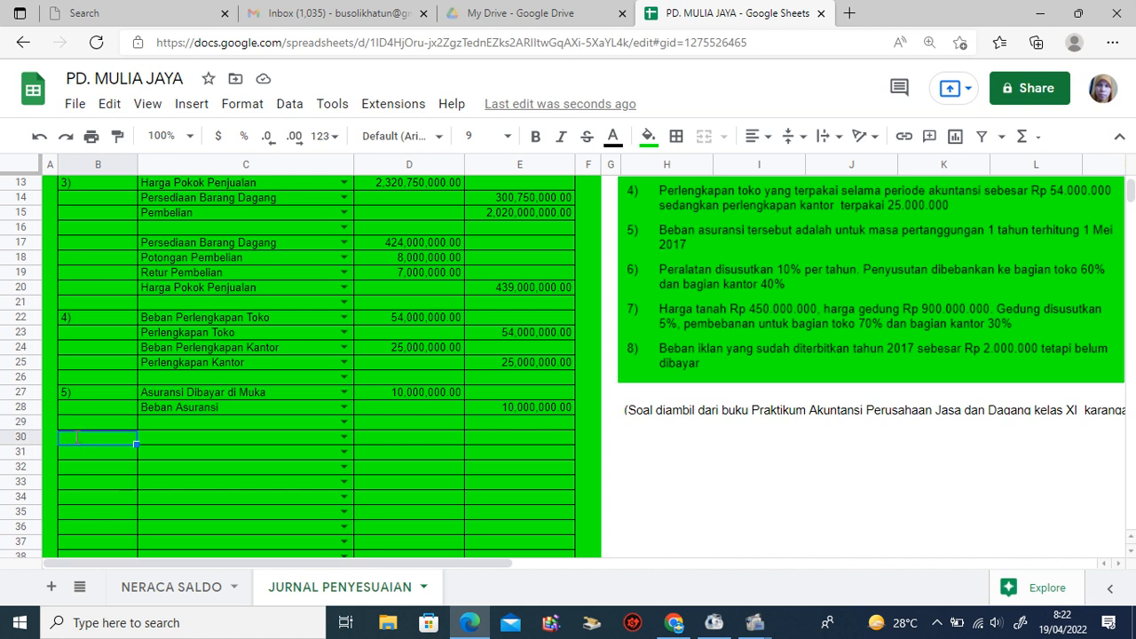
{"action": "type", "text": "6)"}
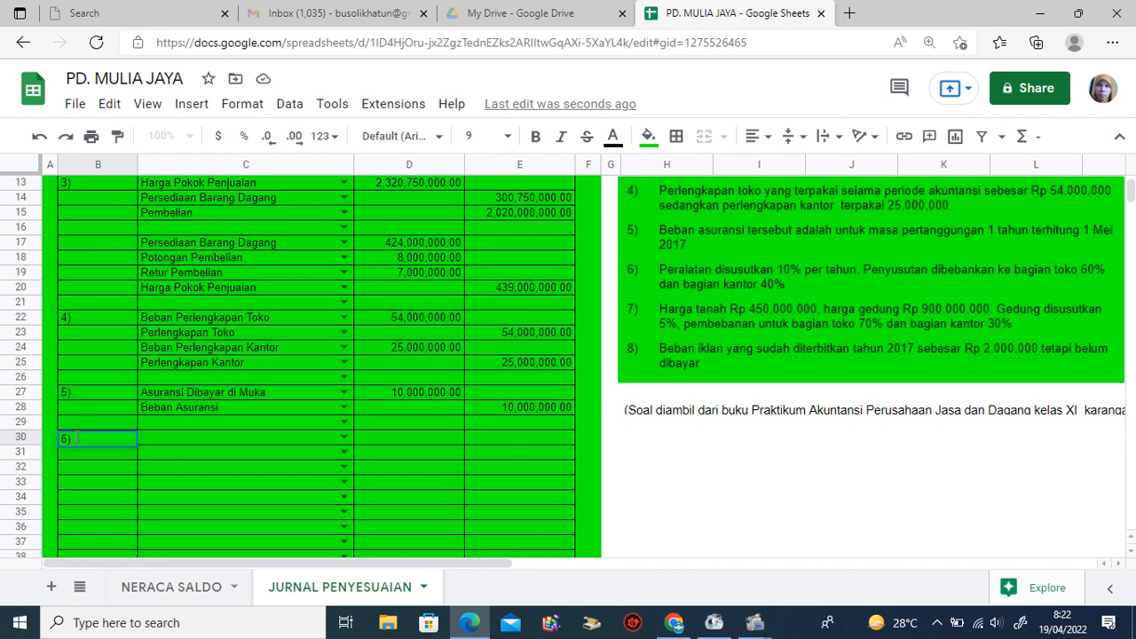
{"action": "left_click", "coordinate": [300, 436]}
{"action": "left_click", "coordinate": [342, 441]}
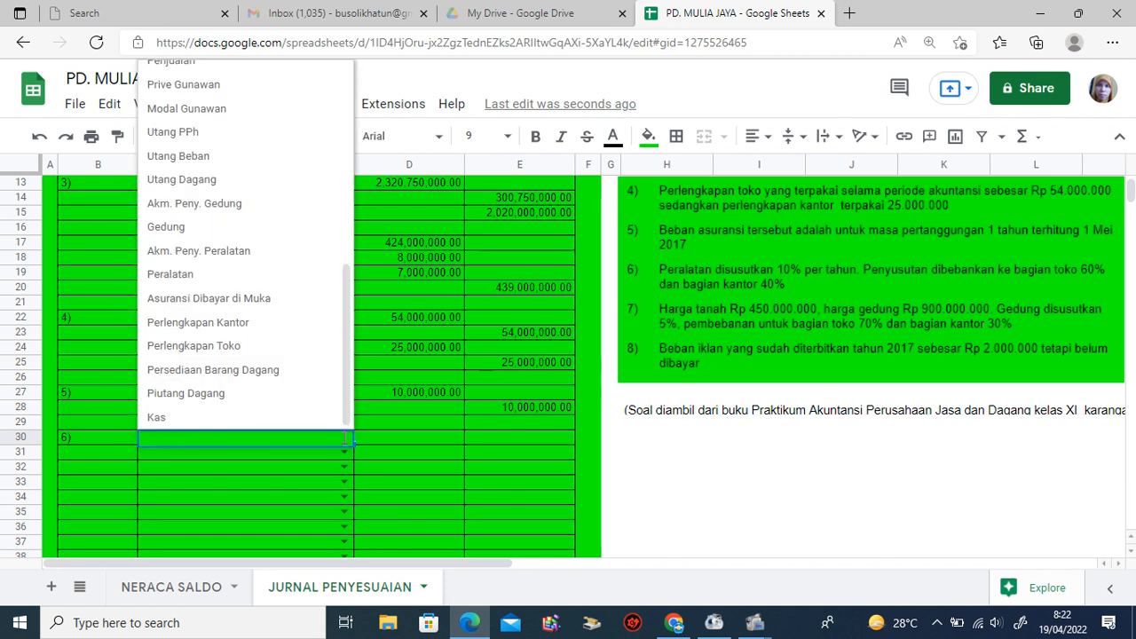
{"action": "left_click_drag", "start_coordinate": [343, 354], "coordinate": [352, 160]}
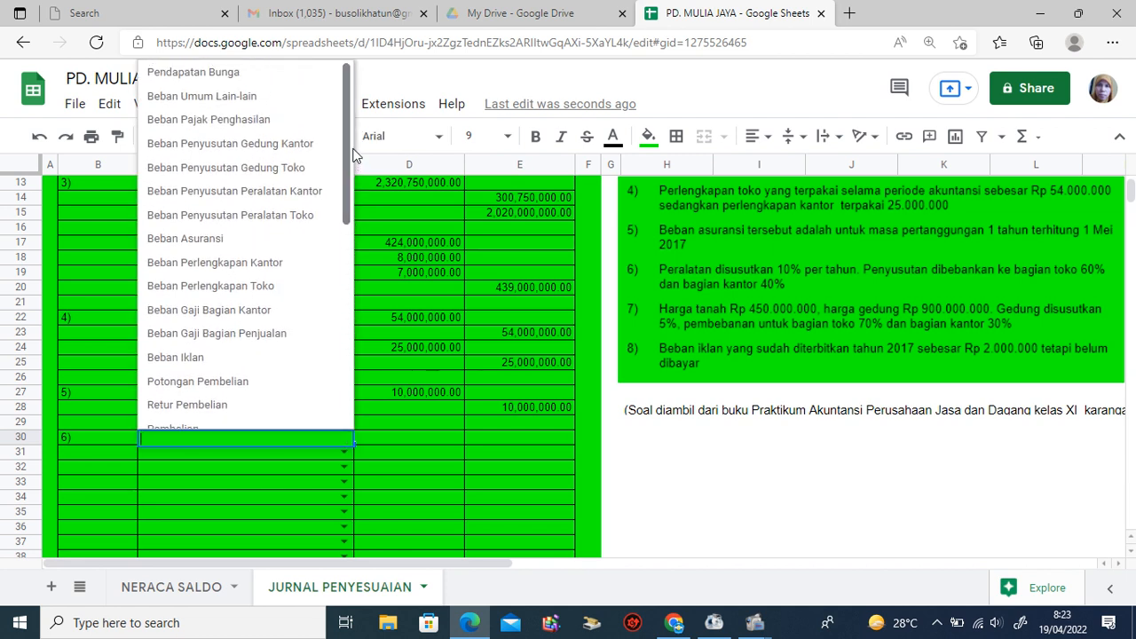
{"action": "left_click", "coordinate": [324, 191]}
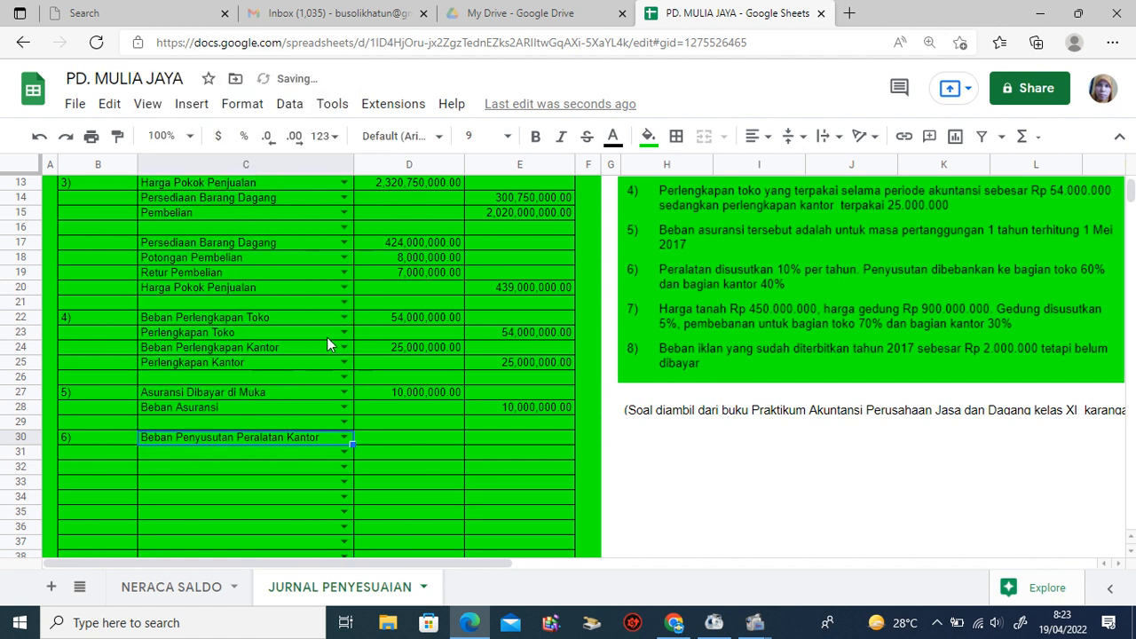
Set the second account of adjustment 6 in C31 to Beban Perlengkapan Toko
{"action": "left_click", "coordinate": [334, 457]}
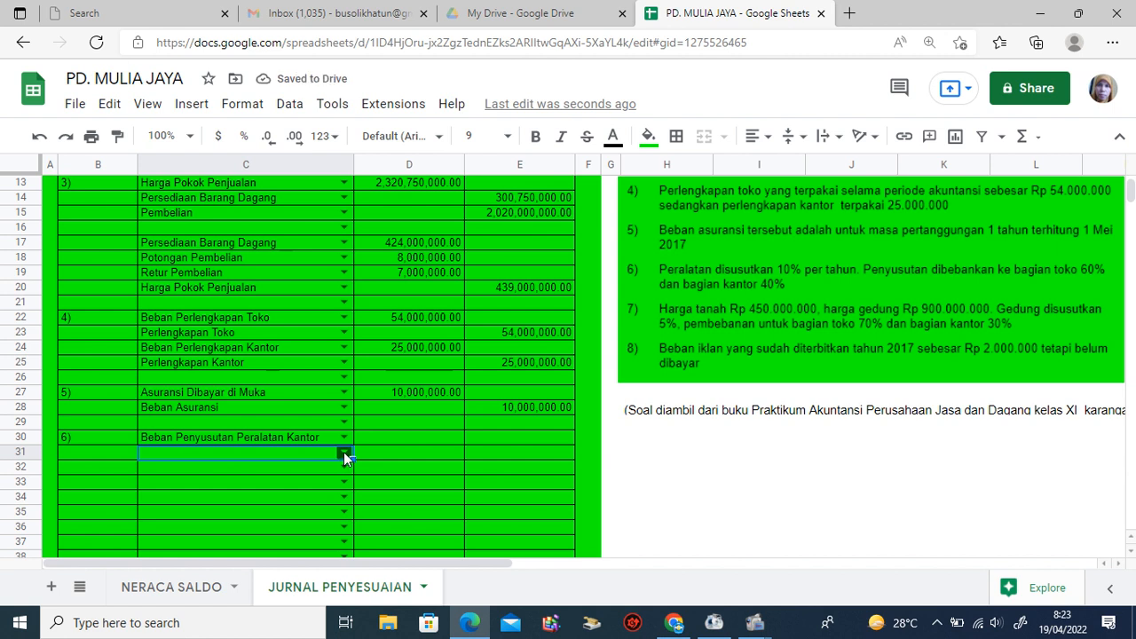
{"action": "left_click", "coordinate": [344, 452]}
{"action": "left_click_drag", "start_coordinate": [343, 347], "coordinate": [343, 200]}
{"action": "left_click", "coordinate": [292, 178]}
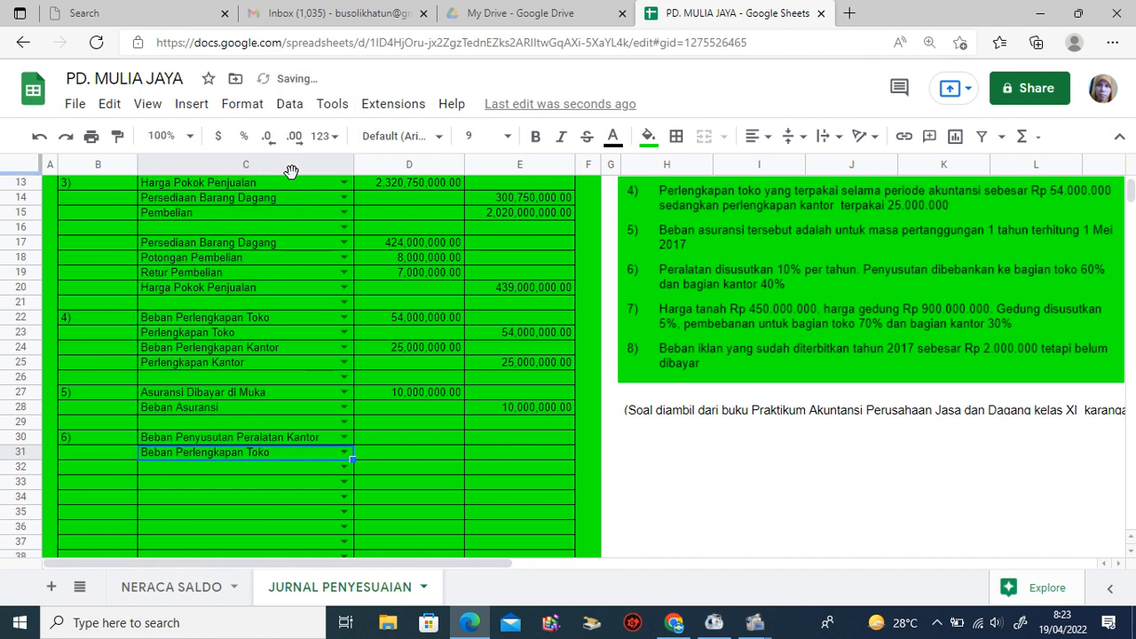
Consult the equipment accounts on the NERACA SALDO sheet and set the account in C32 of JURNAL PENYESUAIAN to Akm. Peny. Peralatan
{"action": "left_click", "coordinate": [219, 590]}
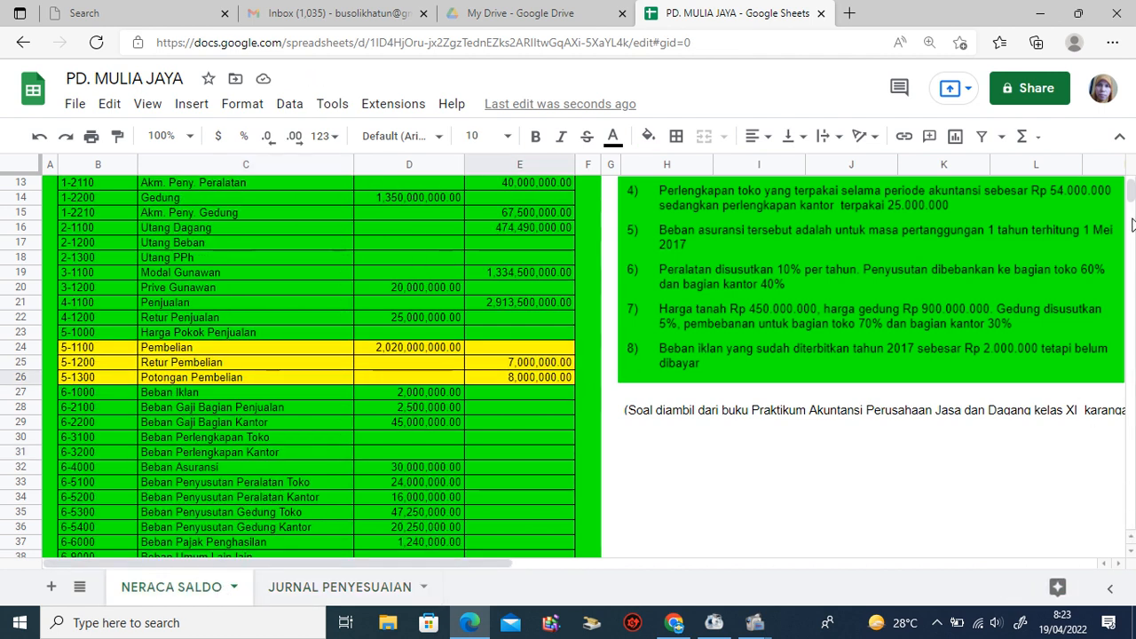
{"action": "left_click_drag", "start_coordinate": [1130, 199], "coordinate": [1130, 185]}
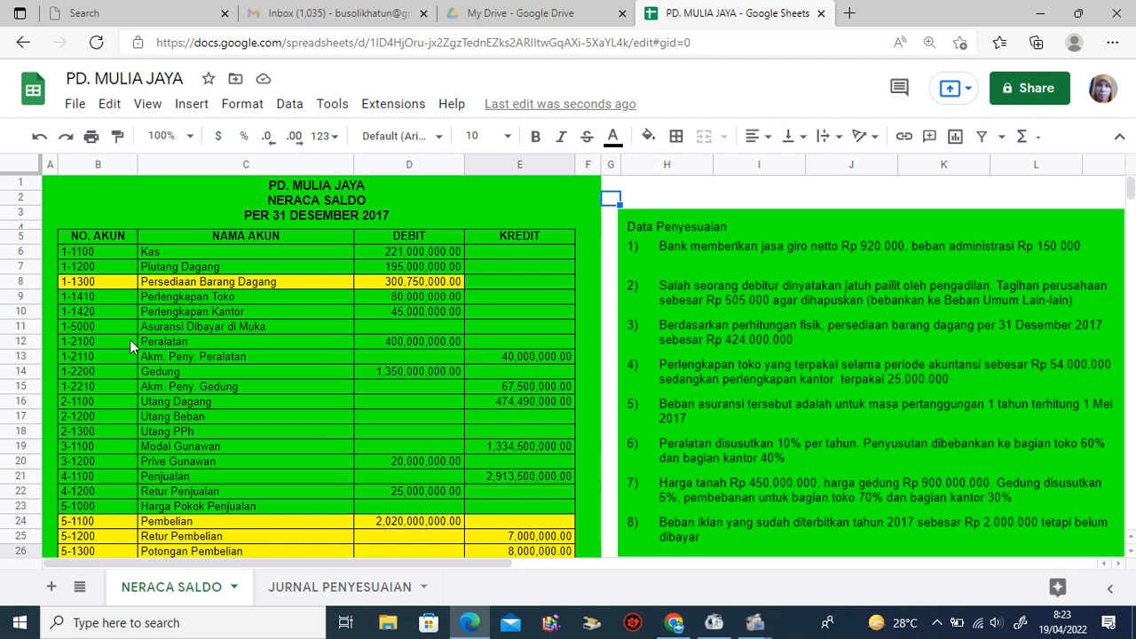
{"action": "left_click", "coordinate": [417, 588]}
{"action": "left_click", "coordinate": [330, 469]}
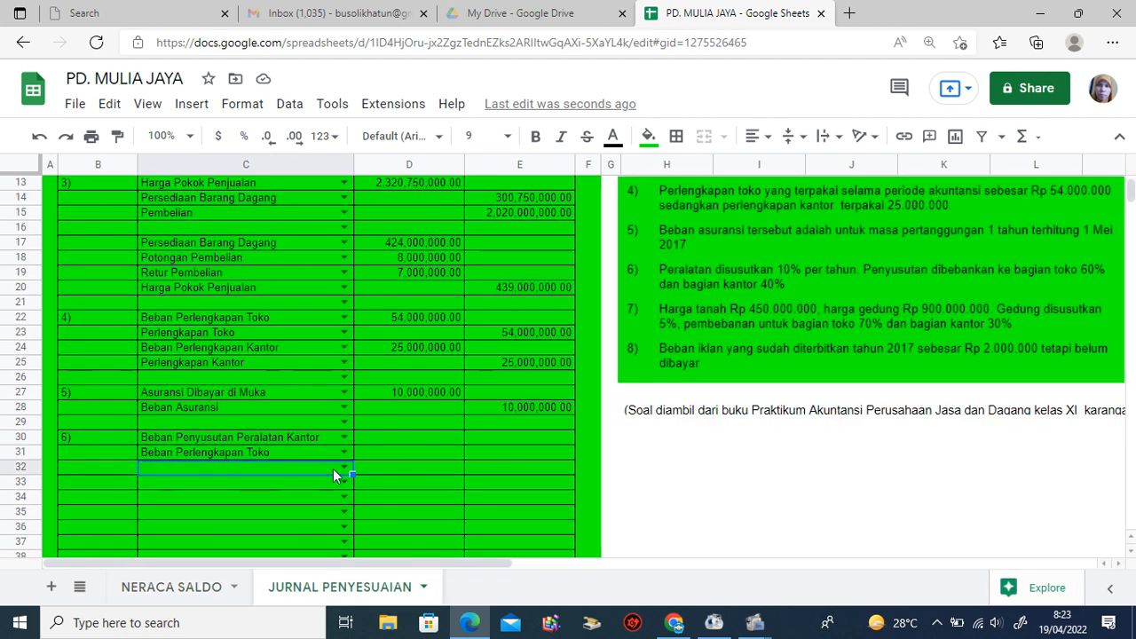
{"action": "left_click", "coordinate": [344, 467]}
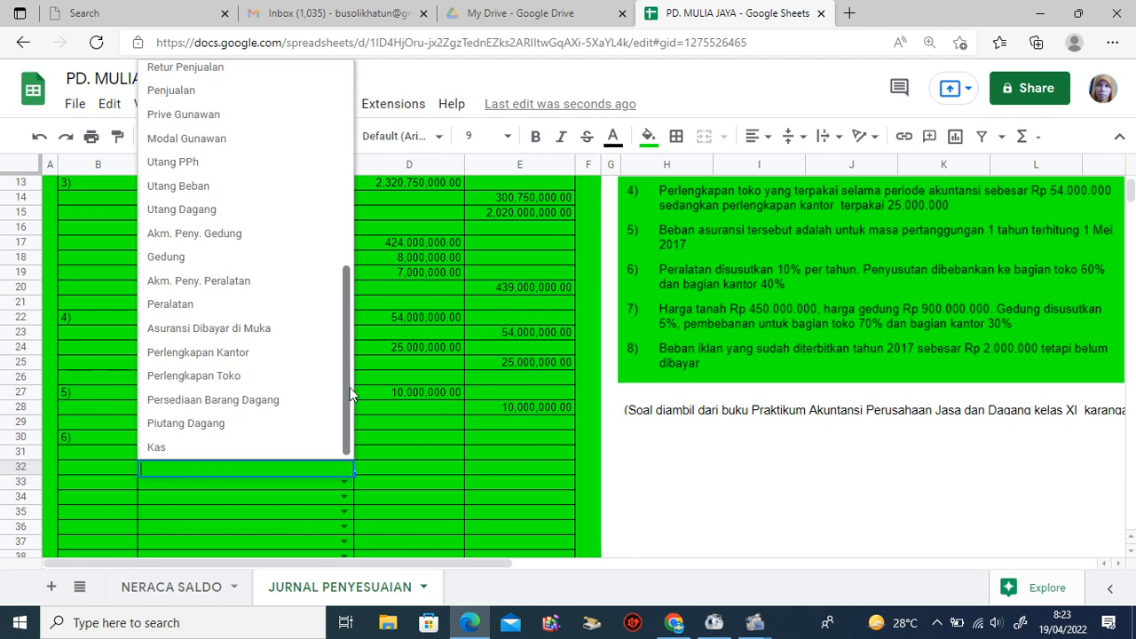
{"action": "scroll", "coordinate": [344, 243], "scroll_direction": "up", "scroll_amount": 5}
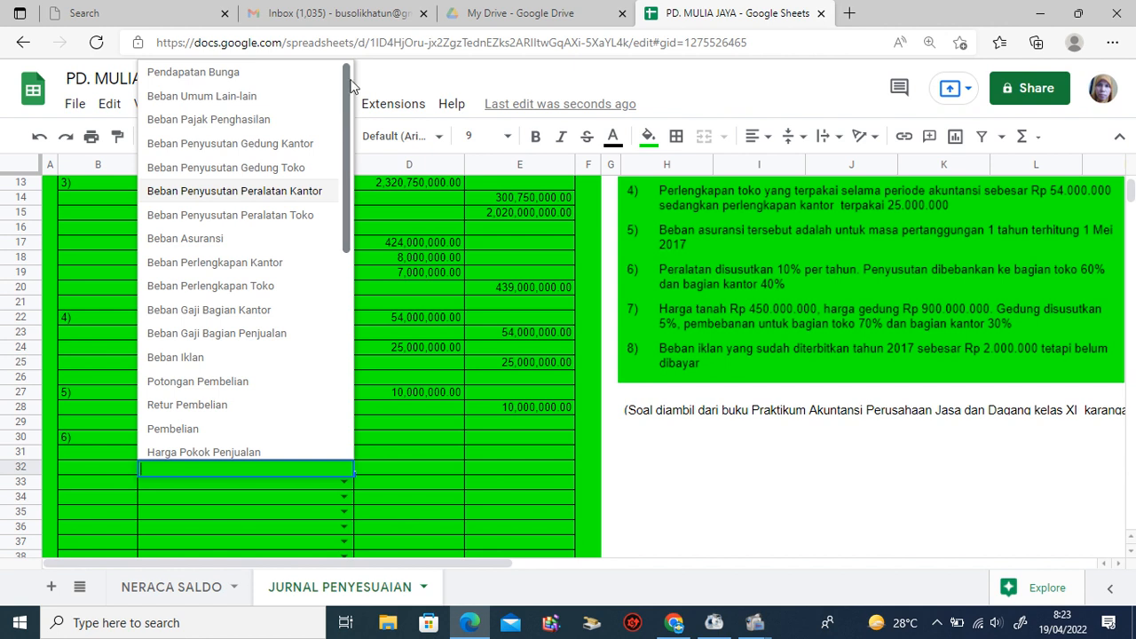
{"action": "left_click_drag", "start_coordinate": [345, 81], "coordinate": [348, 256]}
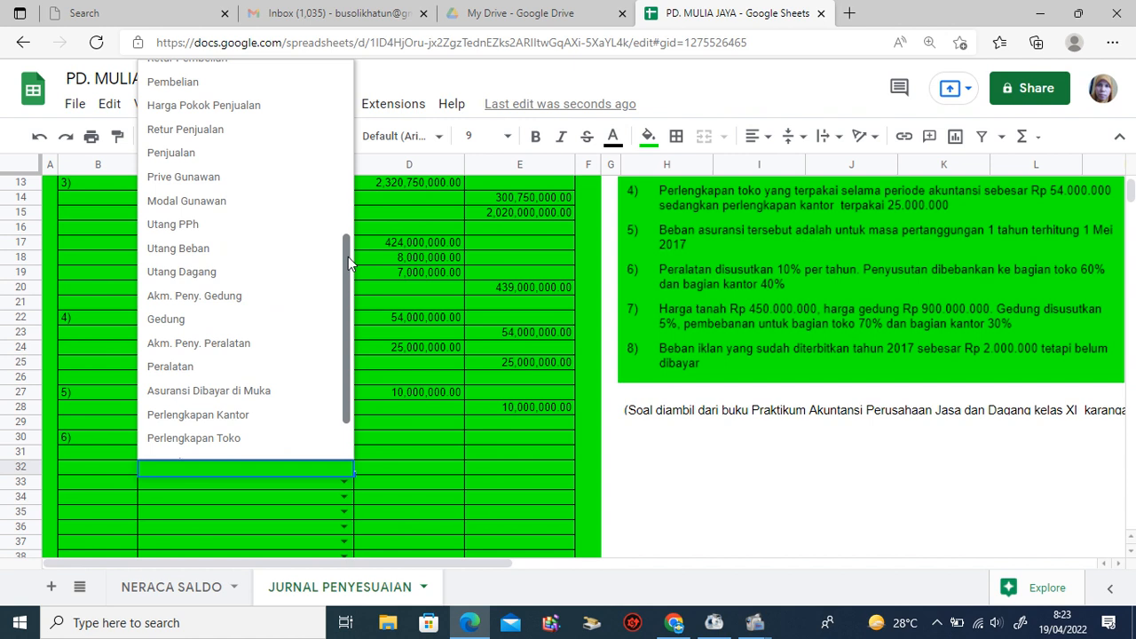
{"action": "left_click", "coordinate": [263, 341]}
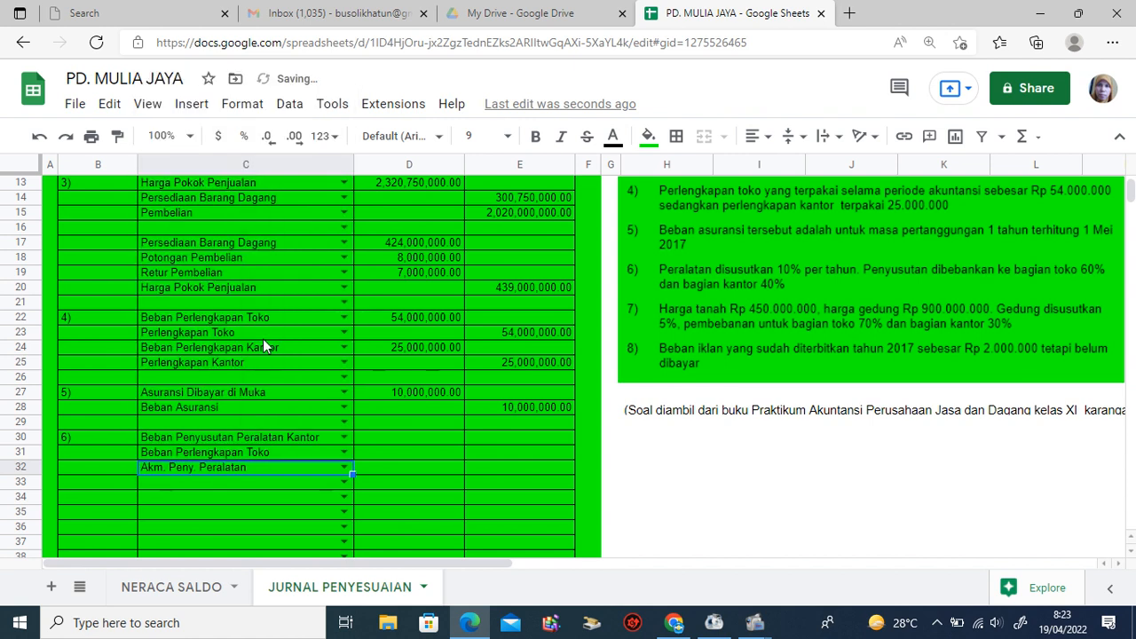
Enter =10%*'NERACA SALDO'!D12 as the Akm. Peny. Peralatan credit in E32
{"action": "left_click", "coordinate": [510, 473]}
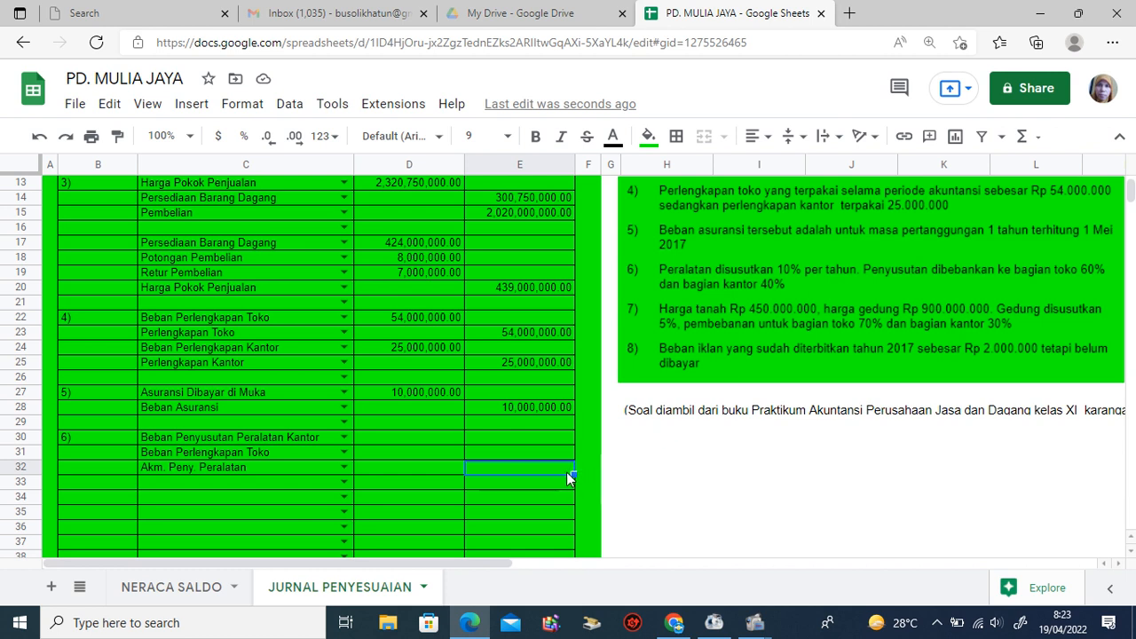
{"action": "type", "text": "=10%*"}
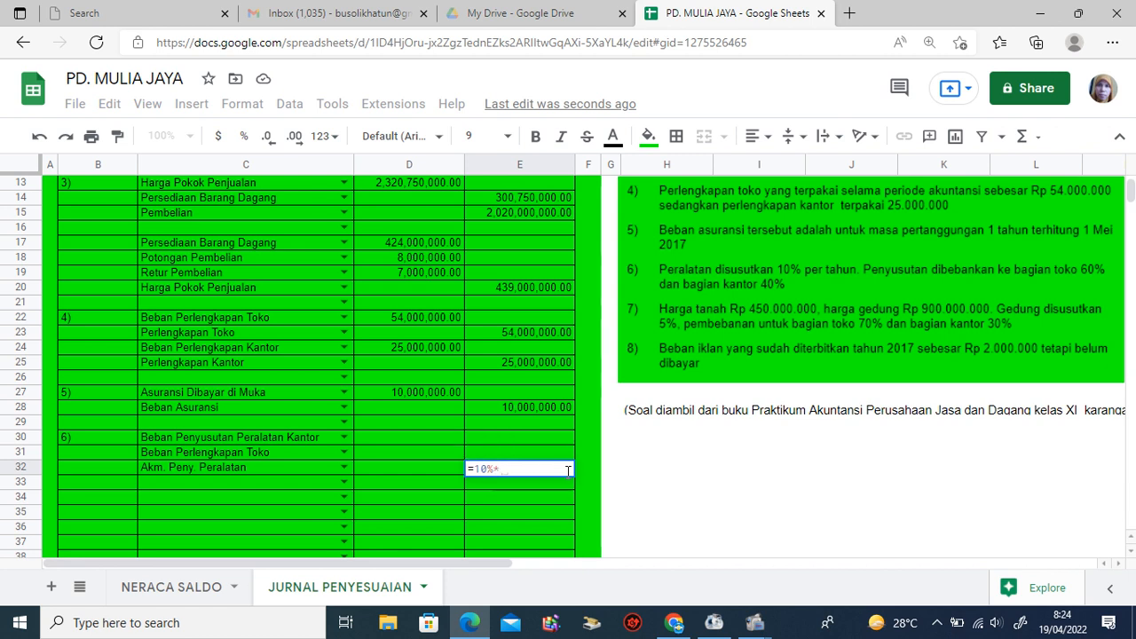
{"action": "left_click", "coordinate": [178, 586]}
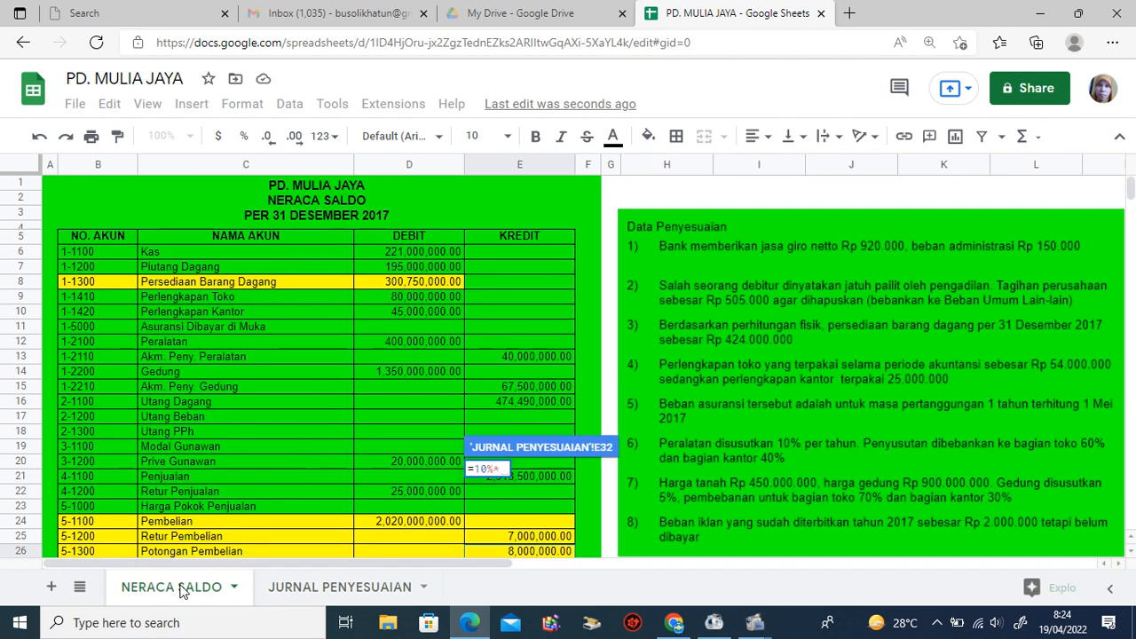
{"action": "left_click", "coordinate": [403, 342]}
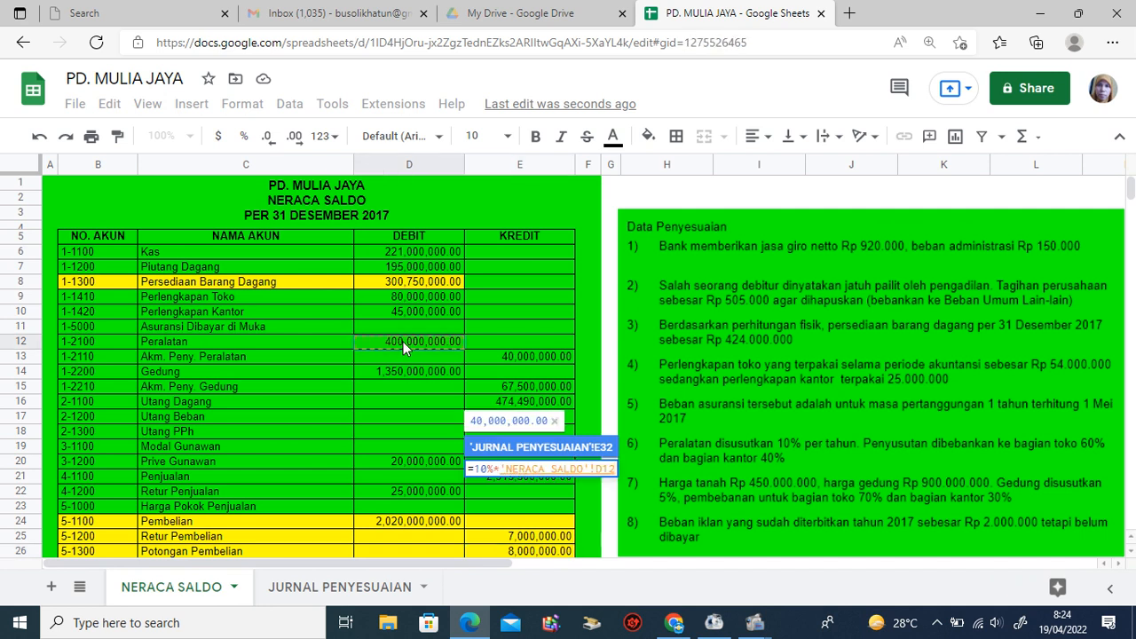
{"action": "key", "text": "Return"}
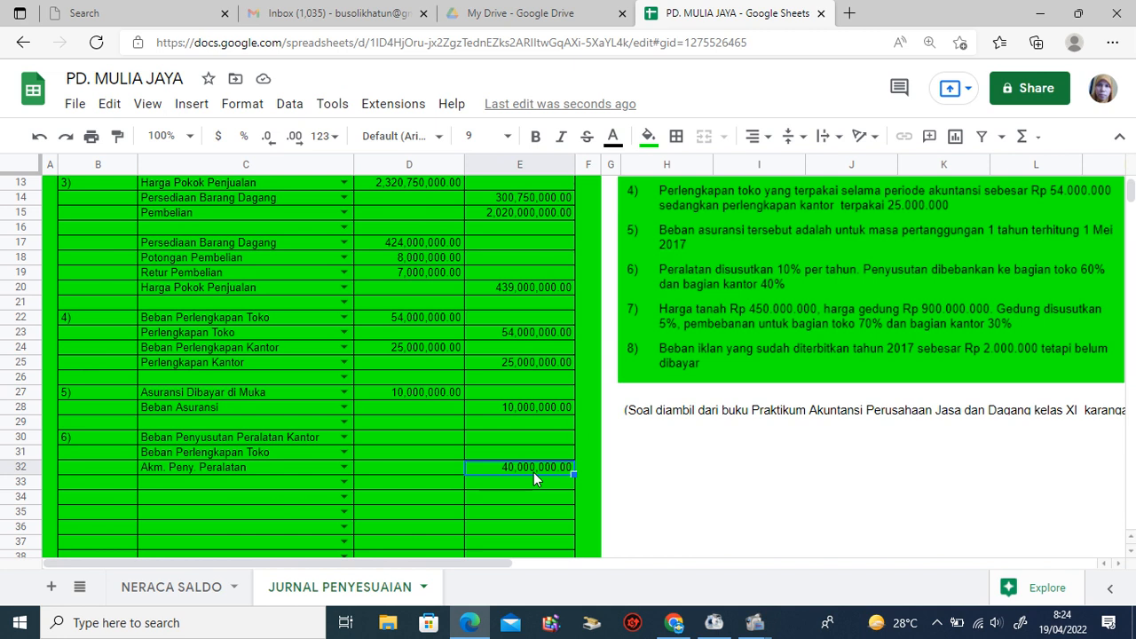
Enter the adjustment 6 debits as shares of the Akm. Peny. Peralatan credit: =40%*E32 in D30 and =60%*E32 in D31
{"action": "left_click", "coordinate": [442, 438]}
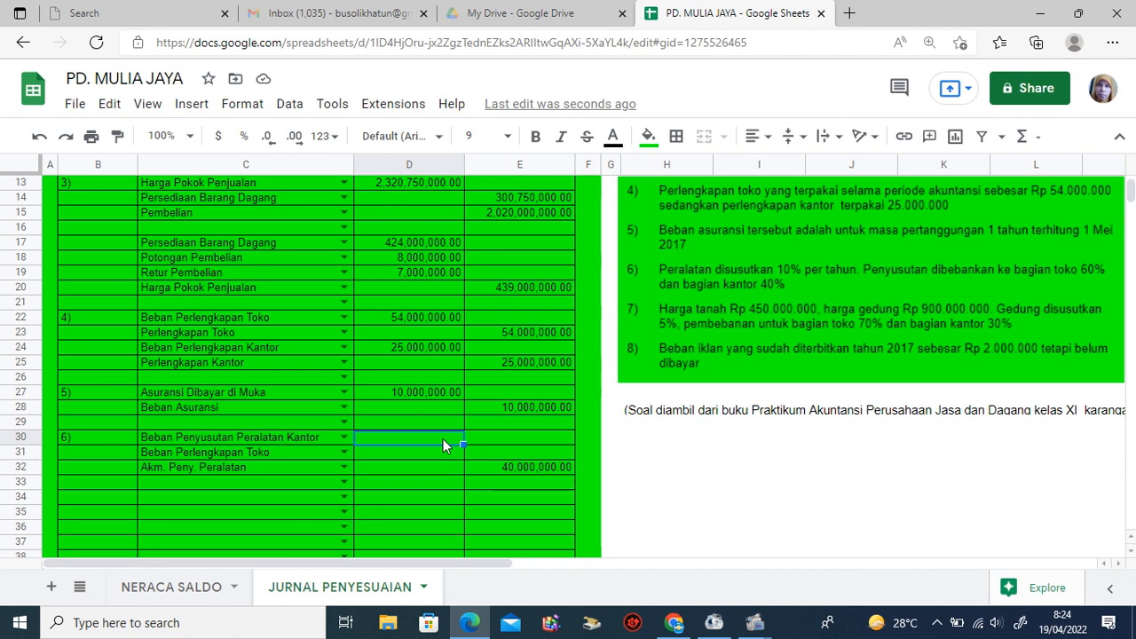
{"action": "type", "text": "="}
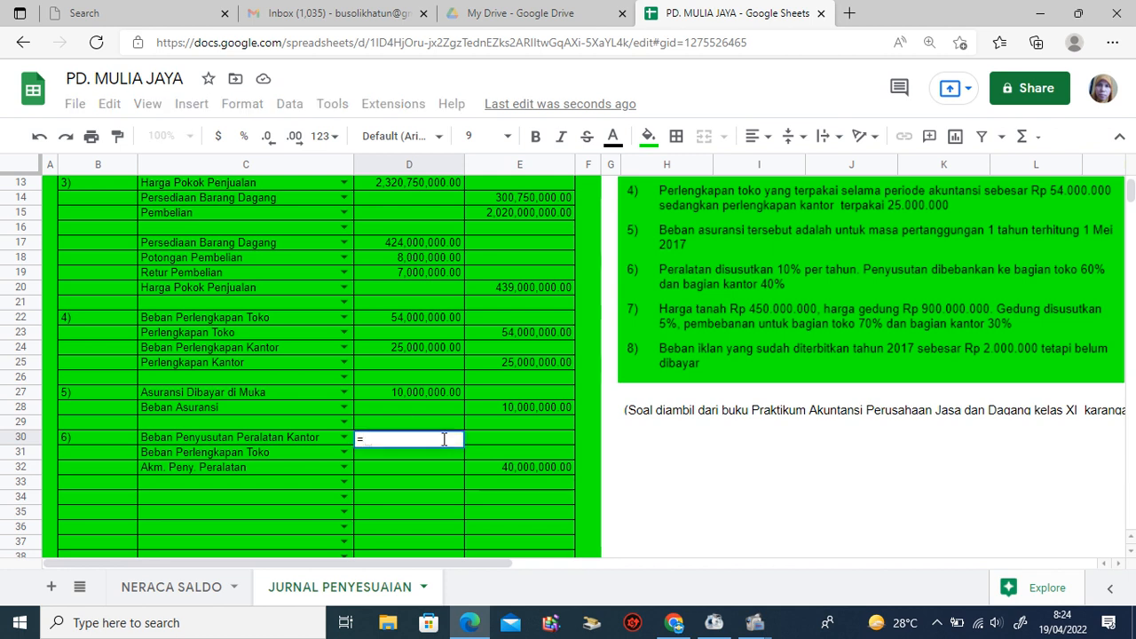
{"action": "type", "text": "40%*"}
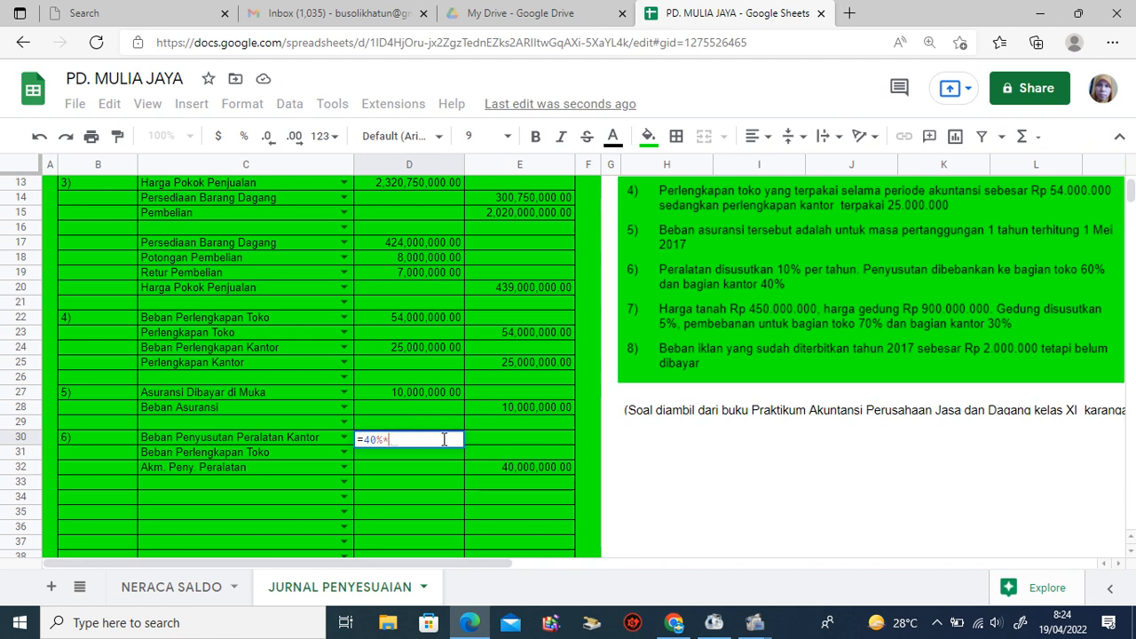
{"action": "left_click", "coordinate": [524, 465]}
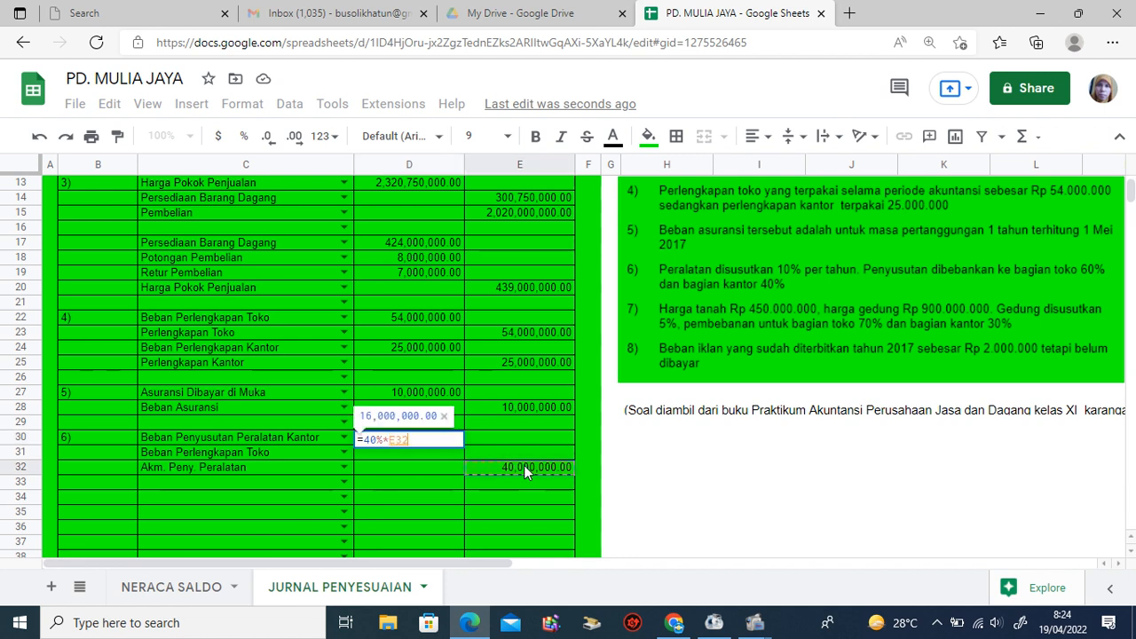
{"action": "key", "text": "Return"}
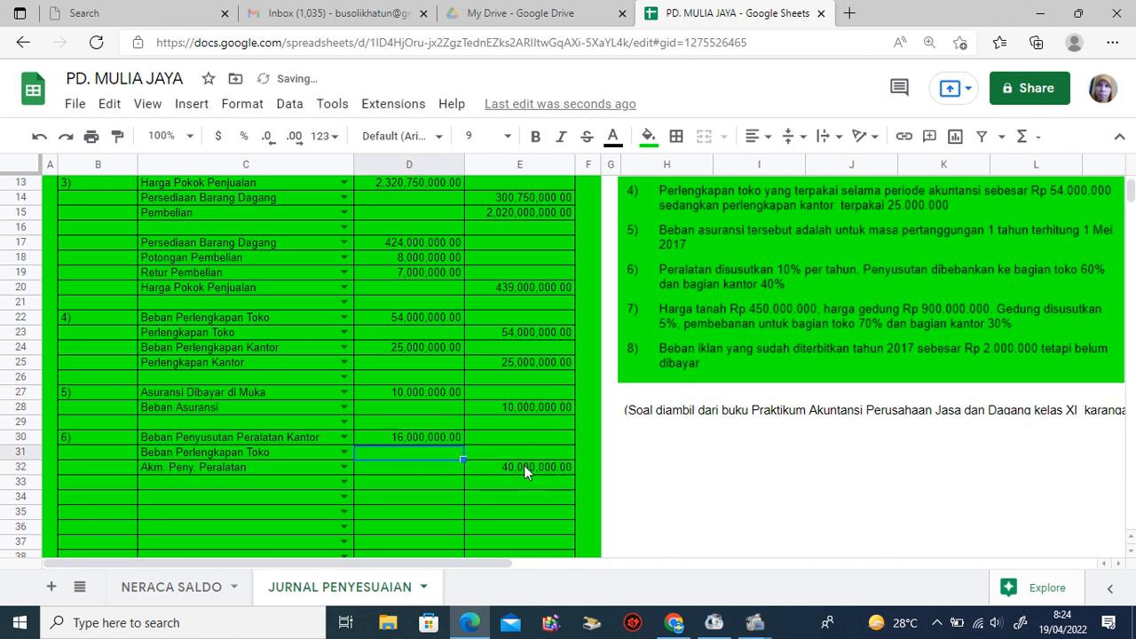
{"action": "type", "text": "=60%*"}
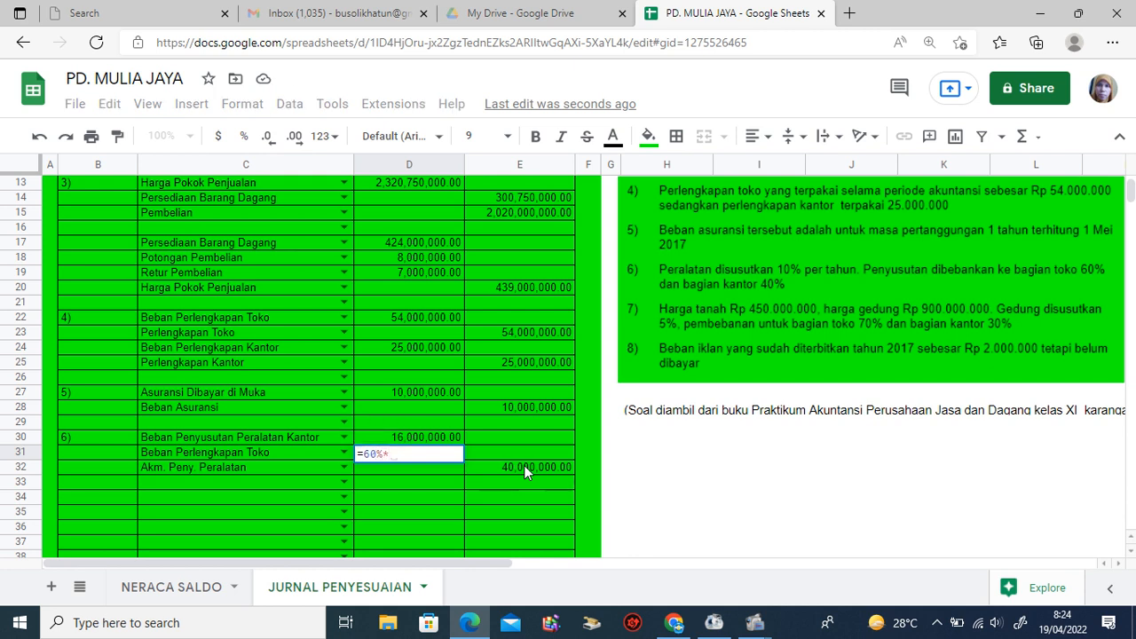
{"action": "left_click", "coordinate": [523, 465]}
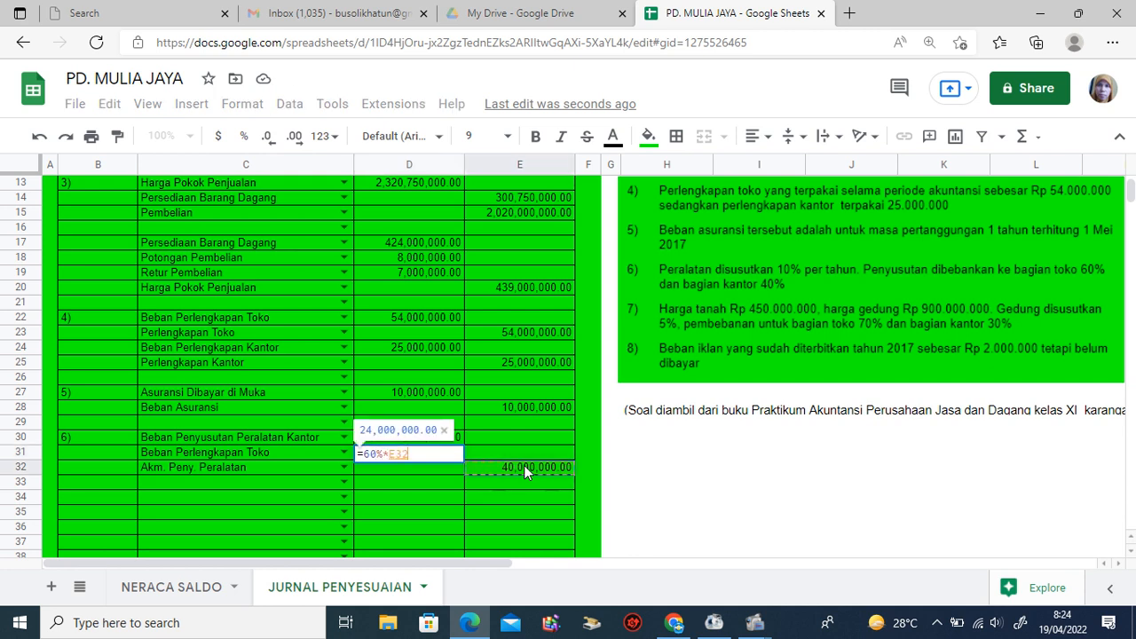
{"action": "key", "text": "Return"}
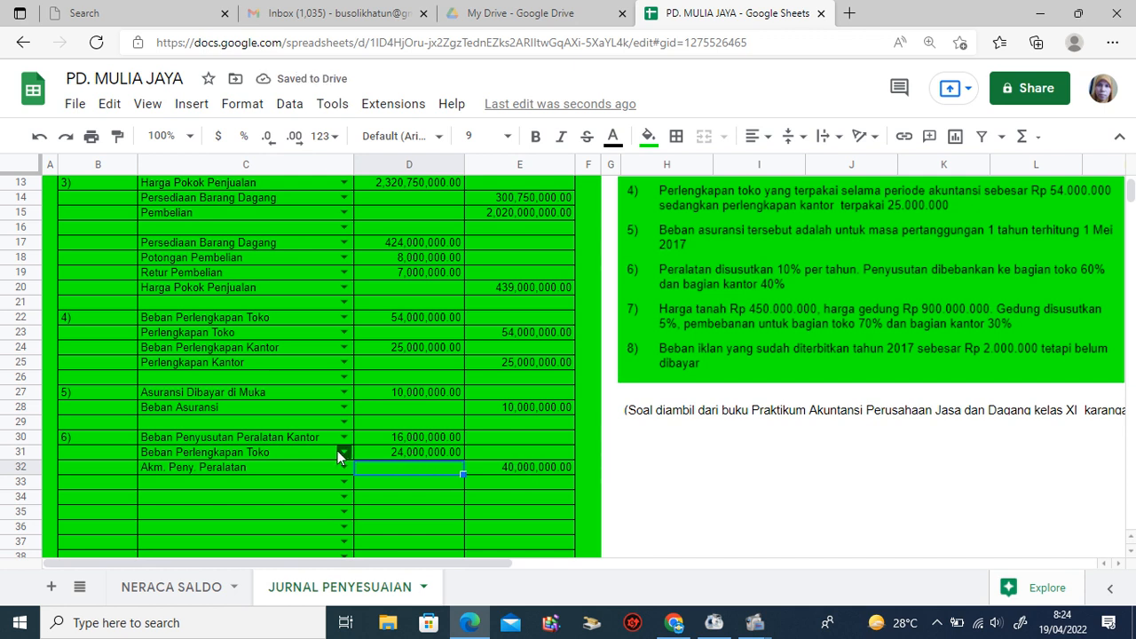
Change the account in C31 to Beban Penyusutan Peralatan Toko and review the amounts of adjustment 6
{"action": "left_click", "coordinate": [338, 450]}
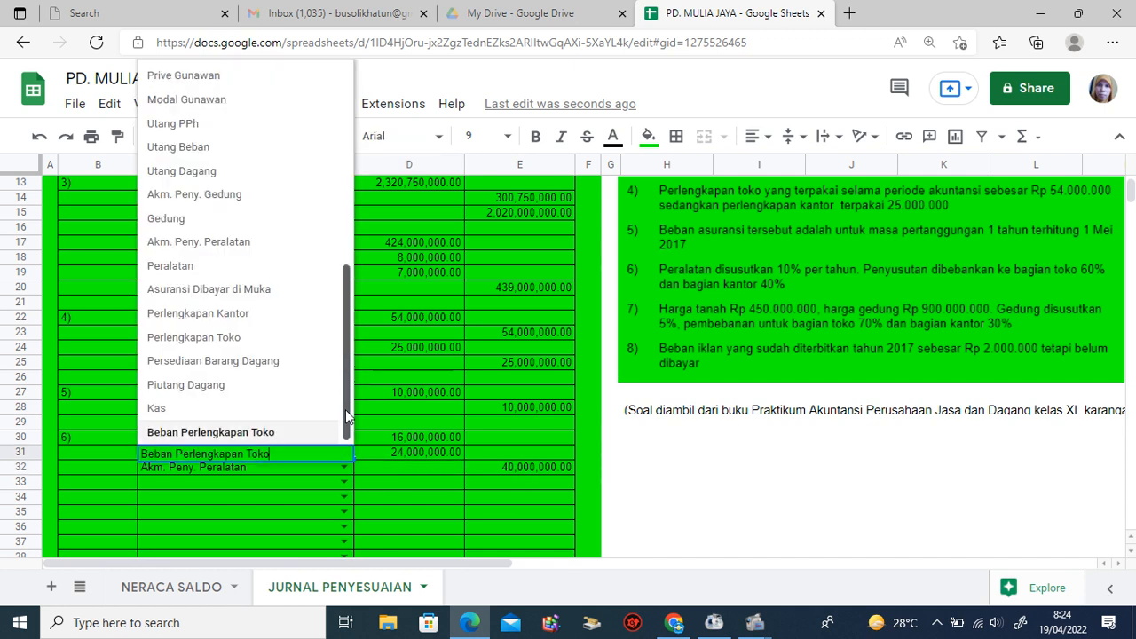
{"action": "scroll", "coordinate": [348, 355], "scroll_direction": "up", "scroll_amount": 3}
{"action": "scroll", "coordinate": [347, 266], "scroll_direction": "up", "scroll_amount": 5}
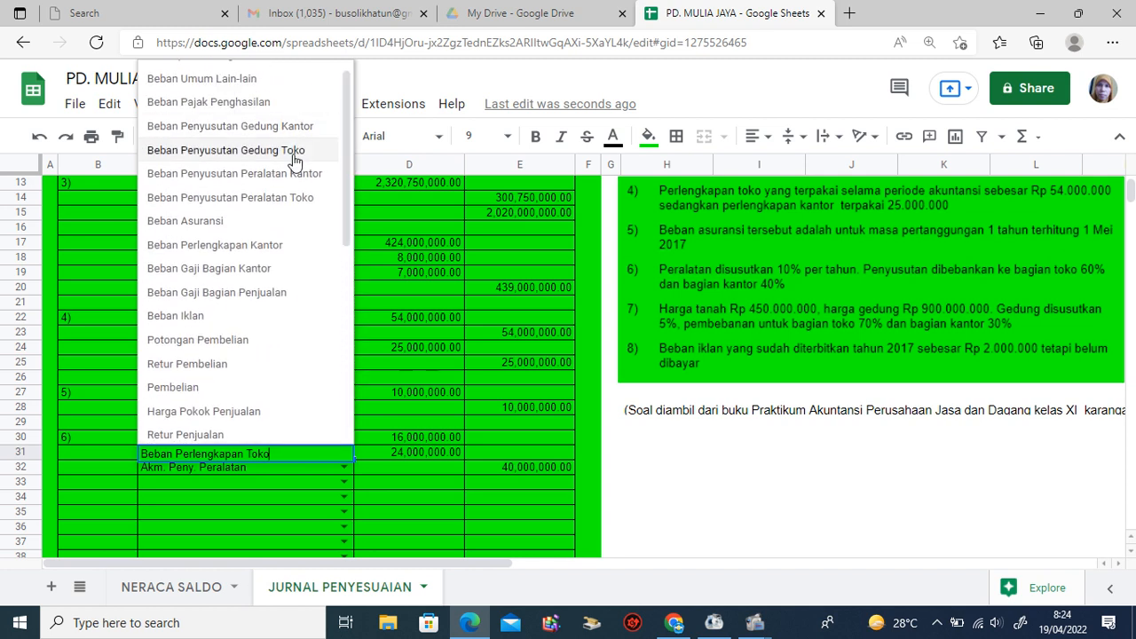
{"action": "left_click", "coordinate": [293, 199]}
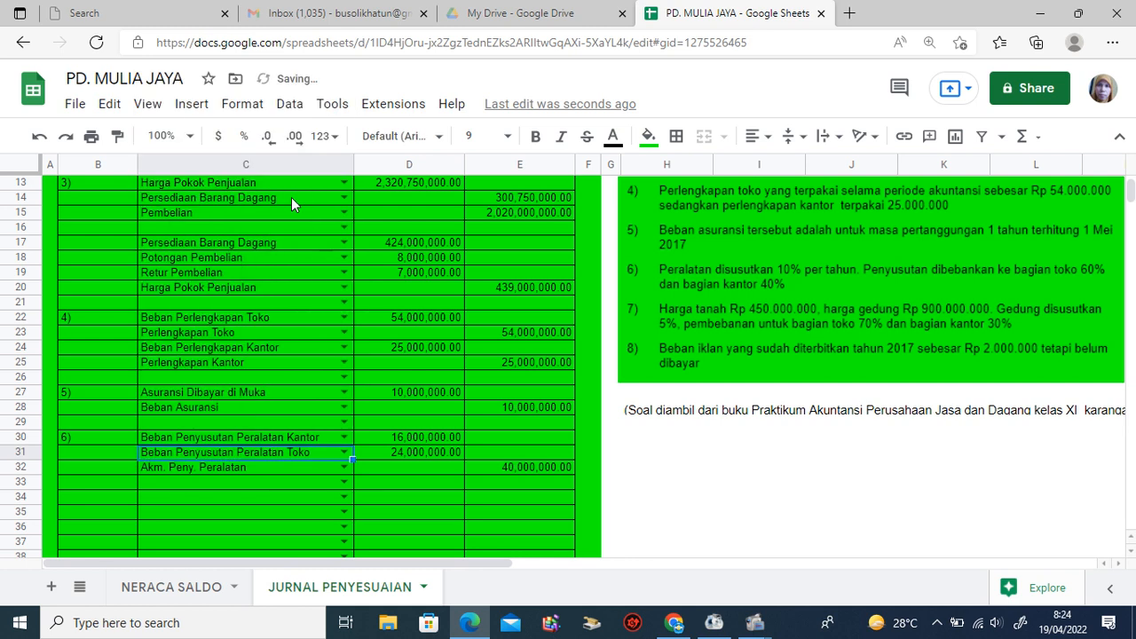
{"action": "left_click", "coordinate": [537, 463]}
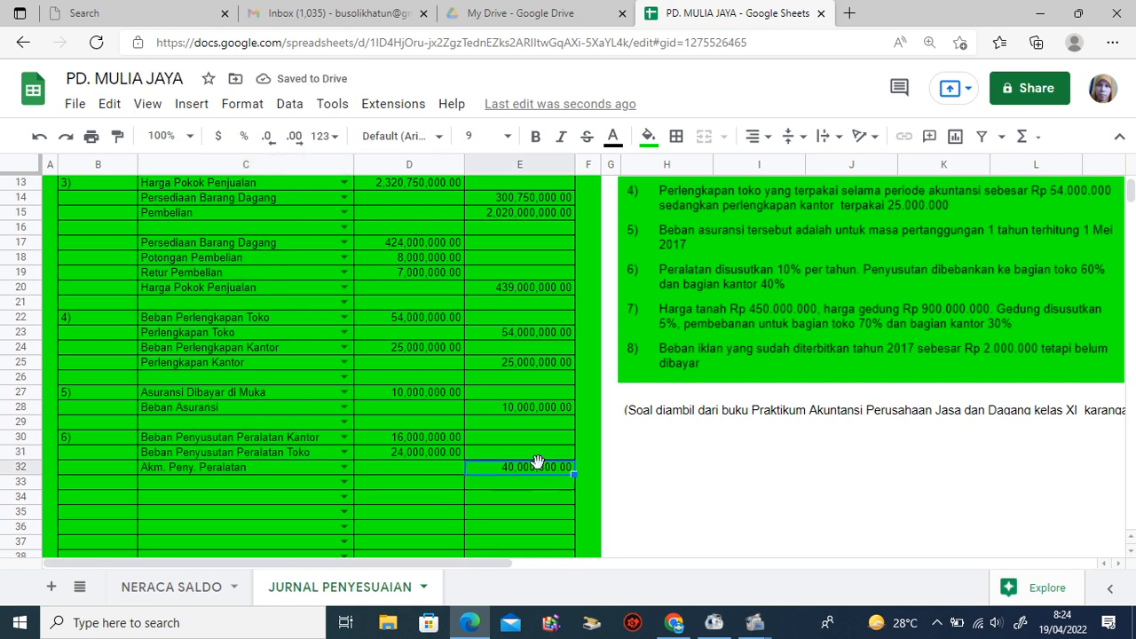
{"action": "left_click", "coordinate": [442, 434]}
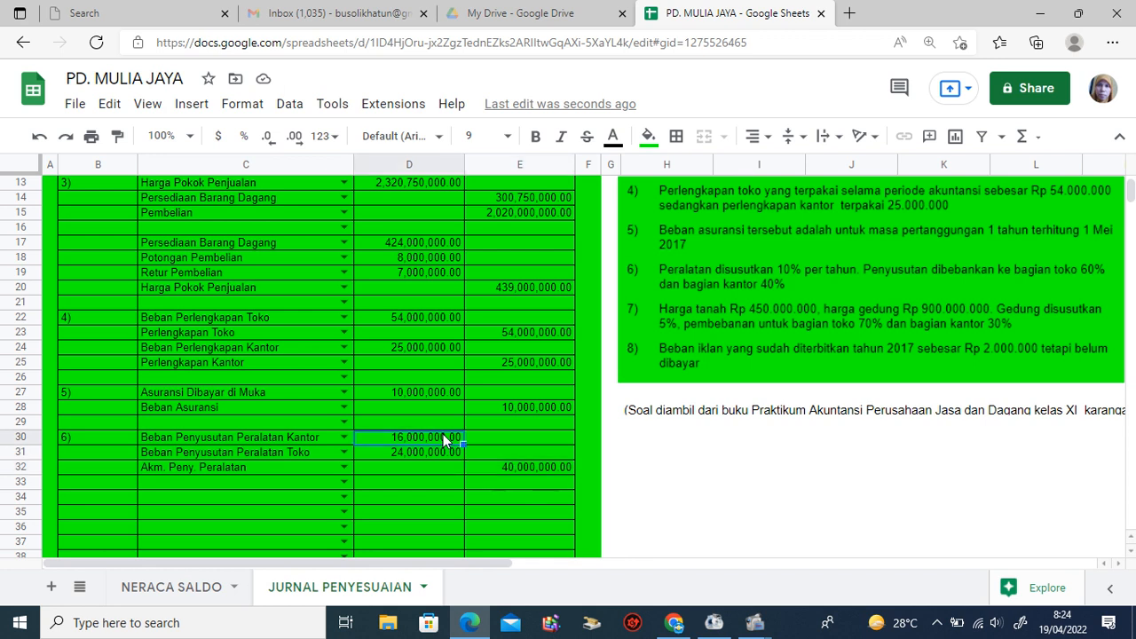
{"action": "left_click", "coordinate": [439, 453]}
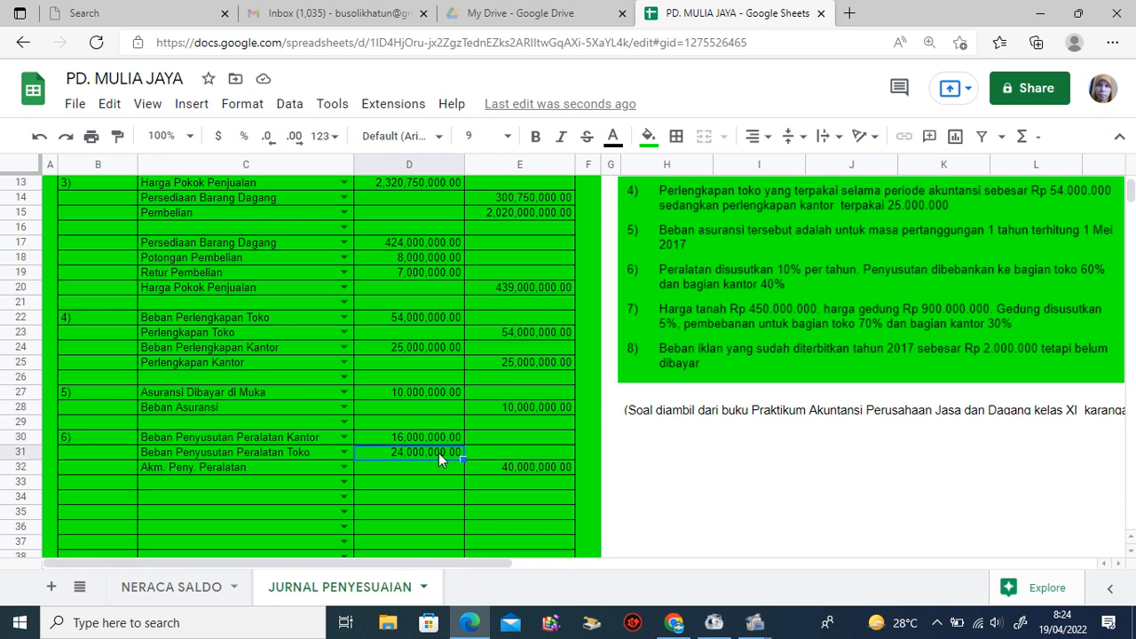
Number the seventh adjustment 7) in B34 and consult the Gedung account on the NERACA SALDO sheet
{"action": "left_click", "coordinate": [1131, 552]}
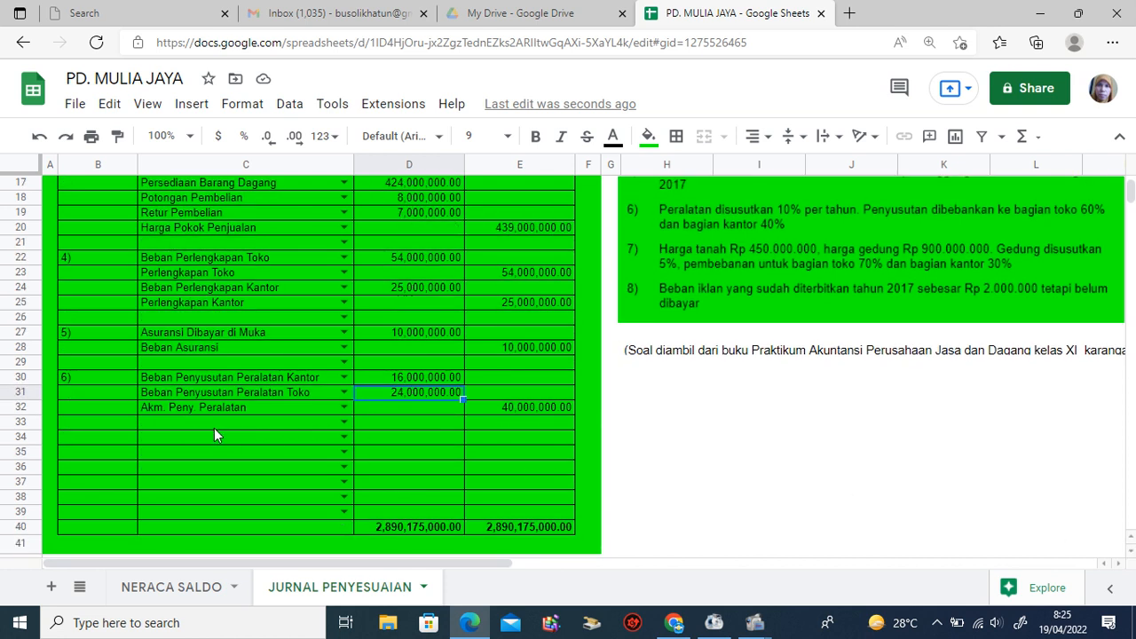
{"action": "left_click", "coordinate": [74, 438]}
{"action": "type", "text": "7"}
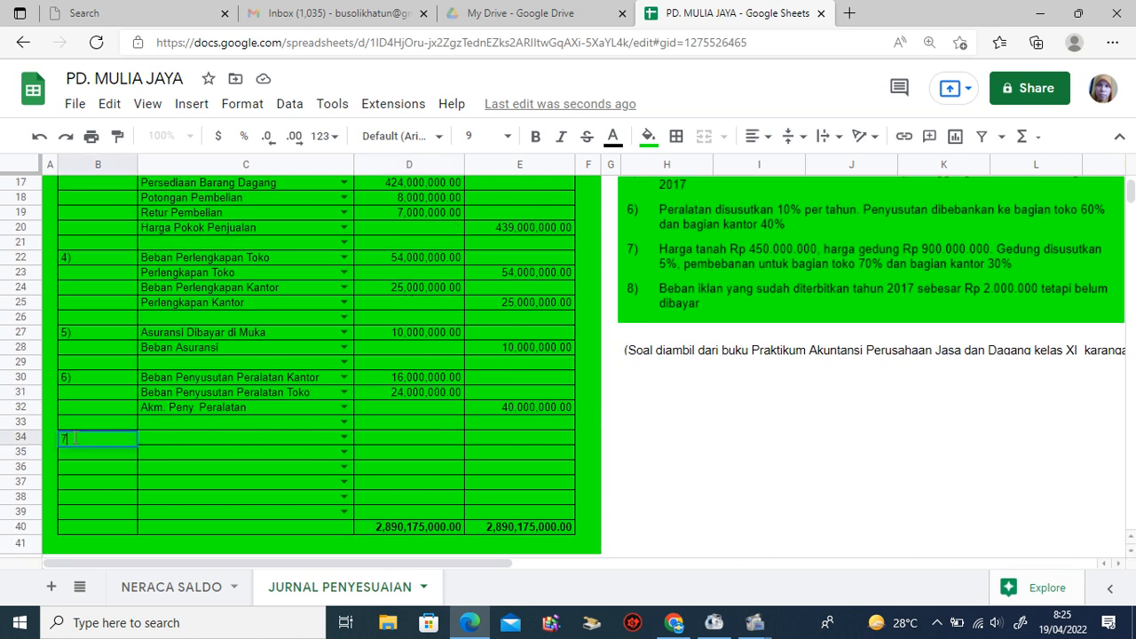
{"action": "left_click", "coordinate": [710, 453]}
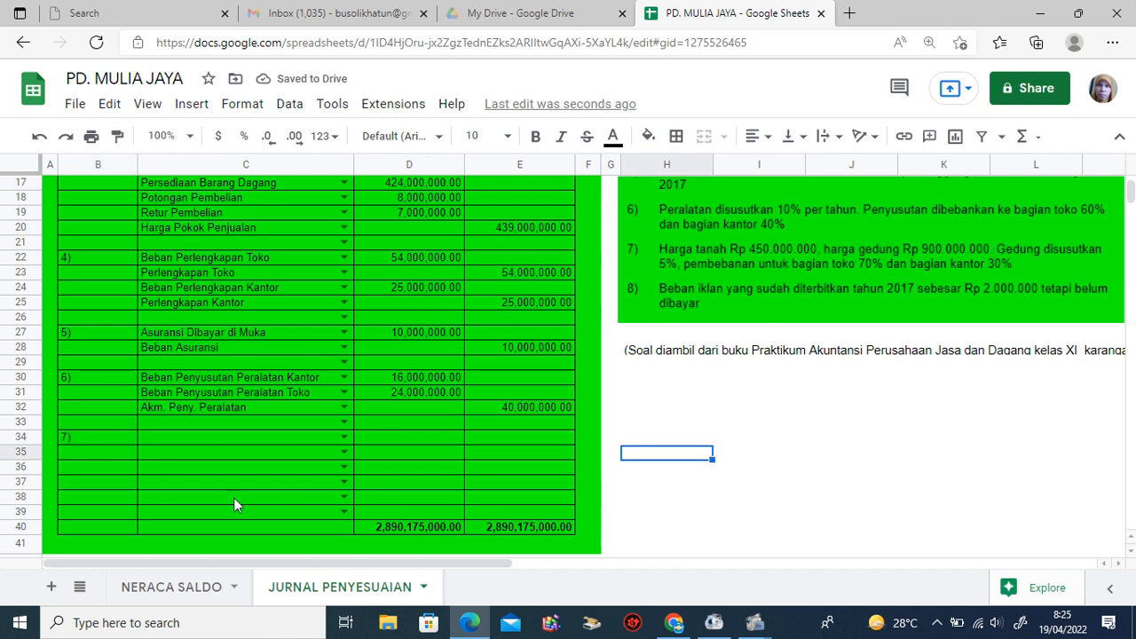
{"action": "left_click", "coordinate": [162, 590]}
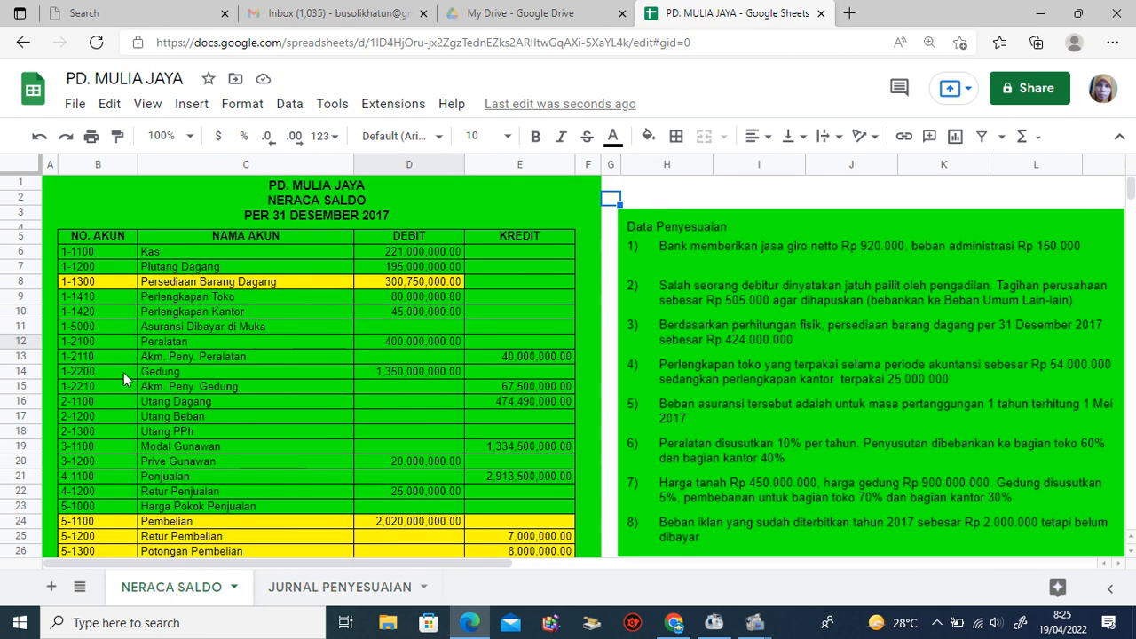
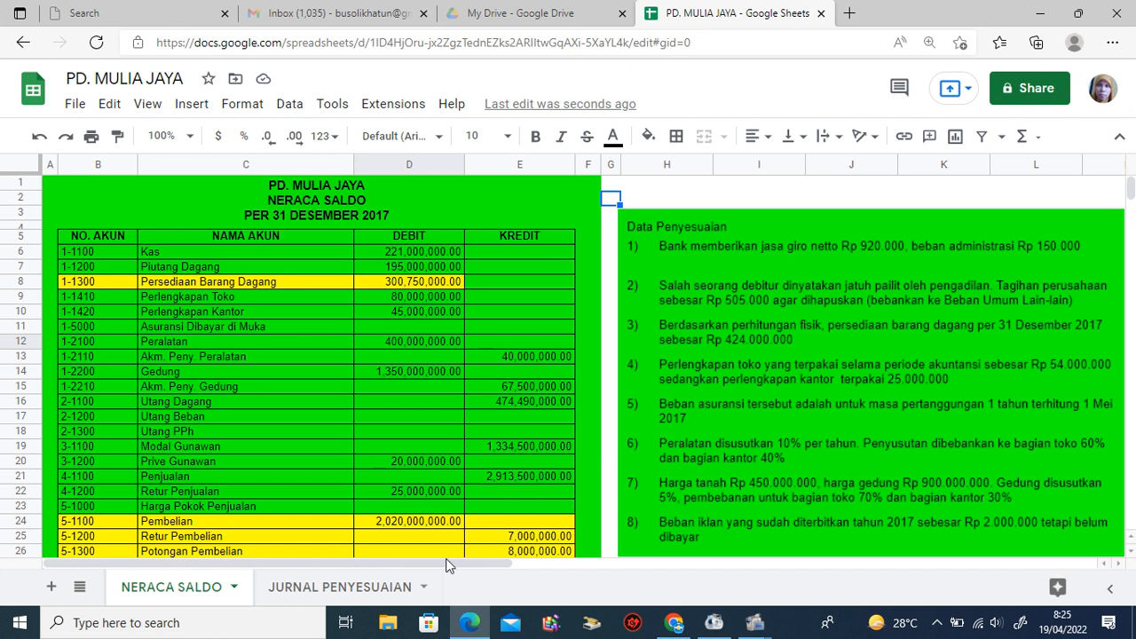
Return to JURNAL PENYESUAIAN and set the first account of adjustment 7 in C34 to Beban Penyusutan Gedung Kantor
{"action": "left_click", "coordinate": [395, 587]}
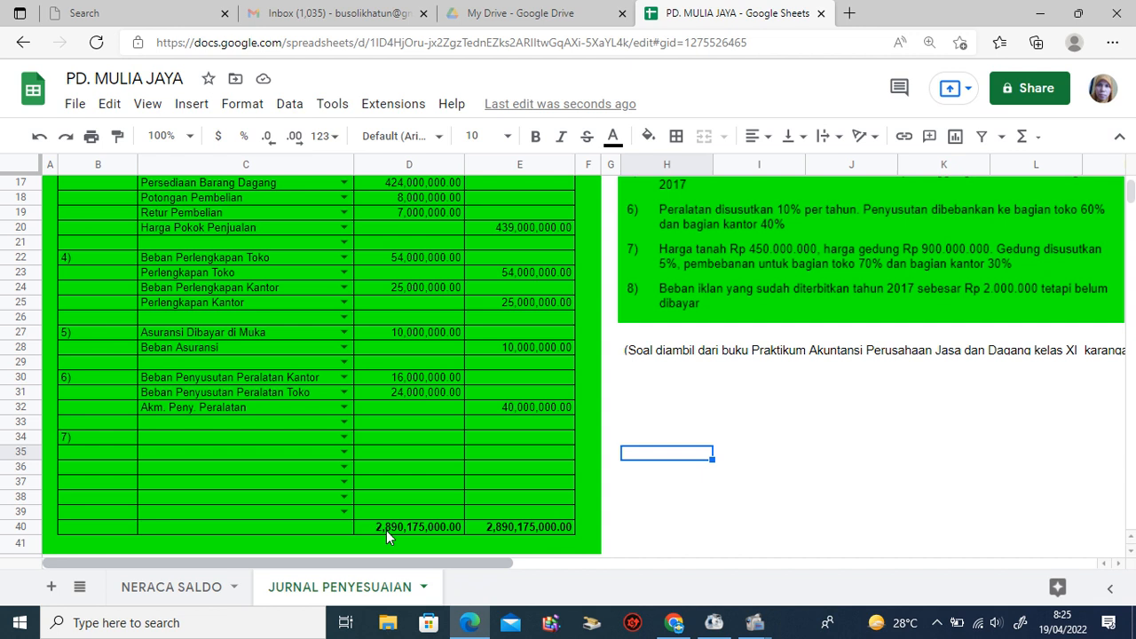
{"action": "left_click", "coordinate": [292, 436]}
{"action": "left_click", "coordinate": [344, 437]}
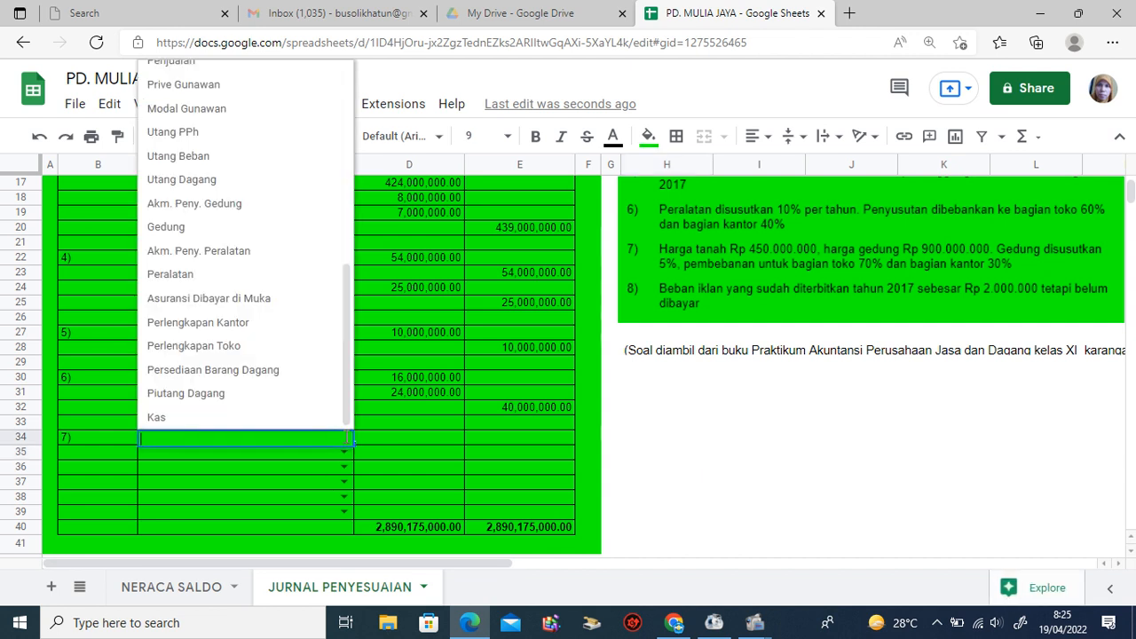
{"action": "left_click_drag", "start_coordinate": [346, 407], "coordinate": [343, 194]}
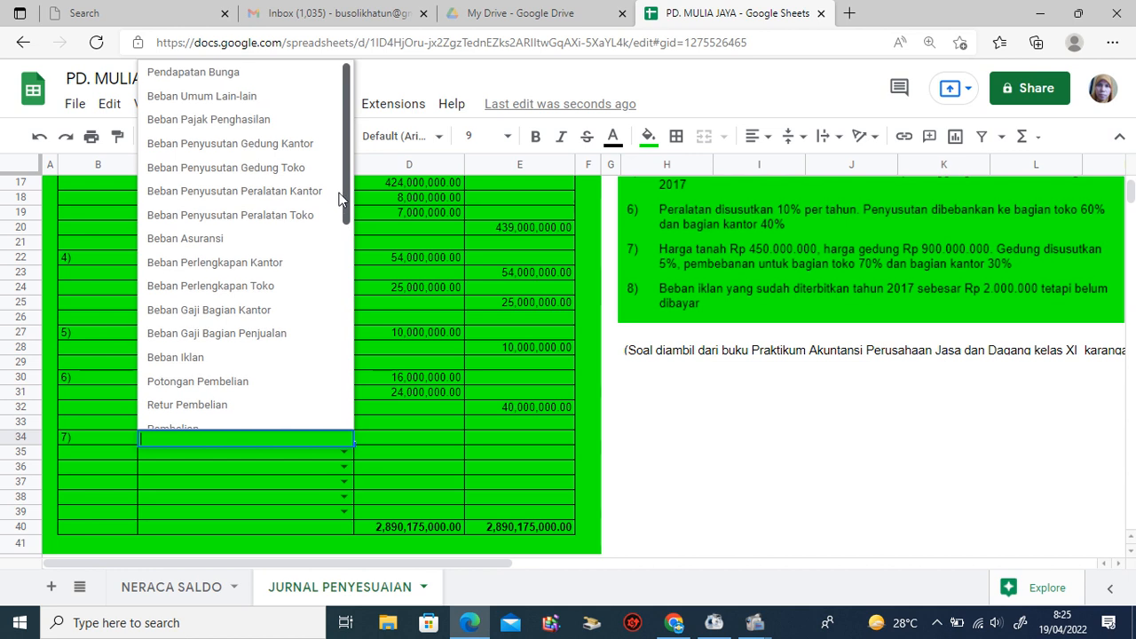
{"action": "left_click", "coordinate": [302, 149]}
Set the second account of adjustment 7 in C35 to Beban Penyusutan Gedung Toko
{"action": "left_click", "coordinate": [314, 451]}
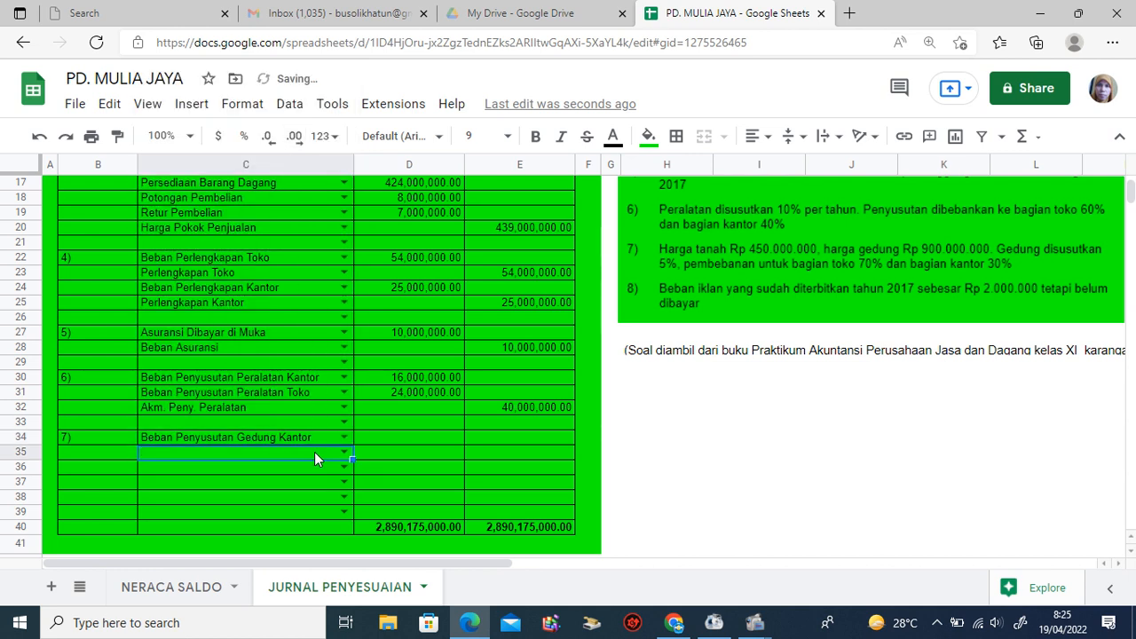
{"action": "left_click", "coordinate": [343, 453]}
{"action": "left_click_drag", "start_coordinate": [344, 425], "coordinate": [338, 201]}
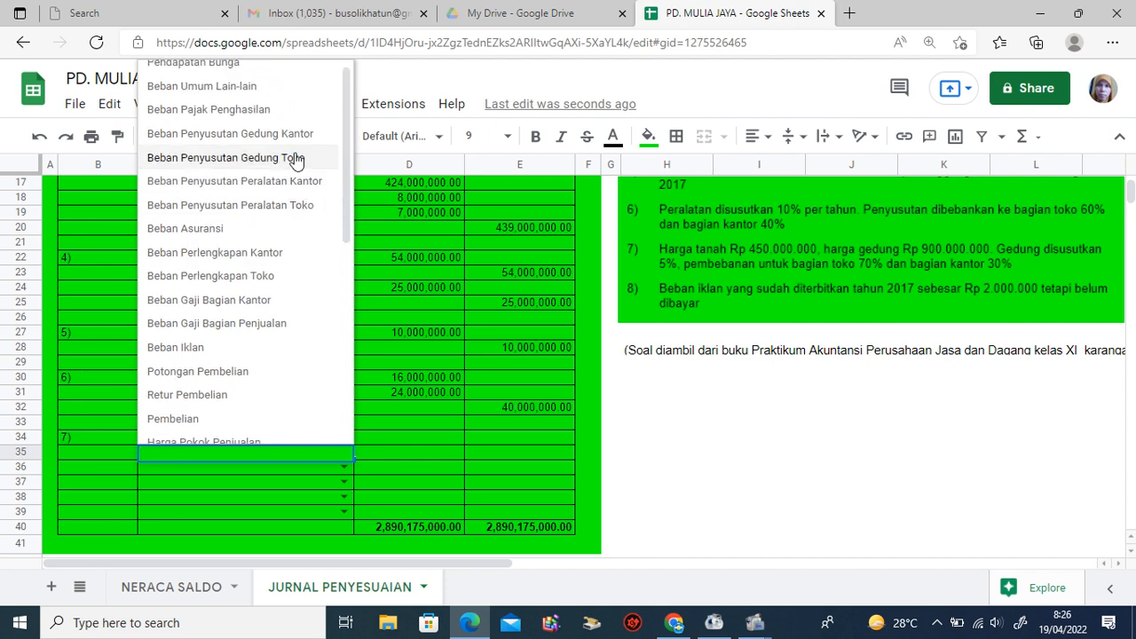
{"action": "left_click", "coordinate": [302, 151]}
Set the credited account of adjustment 7 in C36 to Akm. Peny. Gedung
{"action": "left_click", "coordinate": [332, 469]}
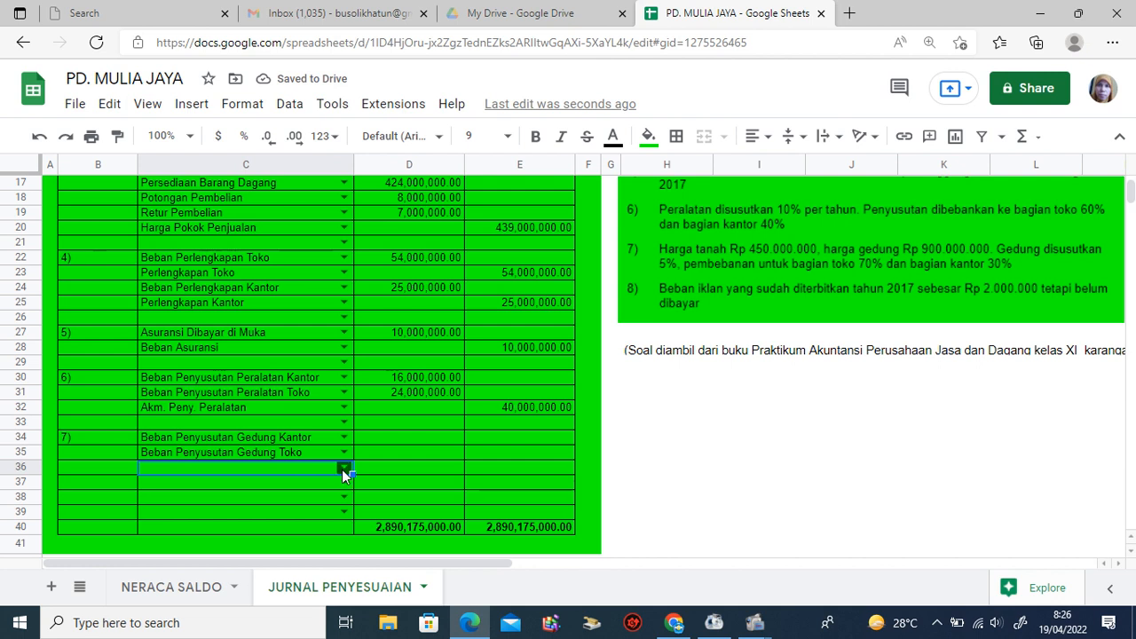
{"action": "left_click", "coordinate": [344, 468]}
{"action": "left_click_drag", "start_coordinate": [344, 409], "coordinate": [357, 428]}
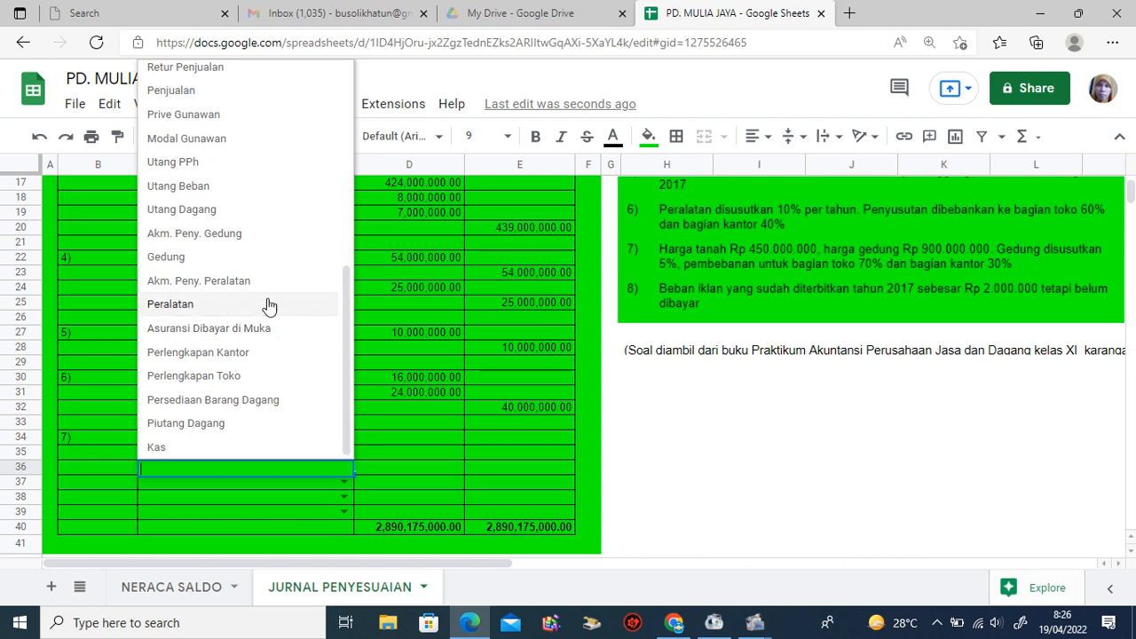
{"action": "left_click", "coordinate": [229, 236]}
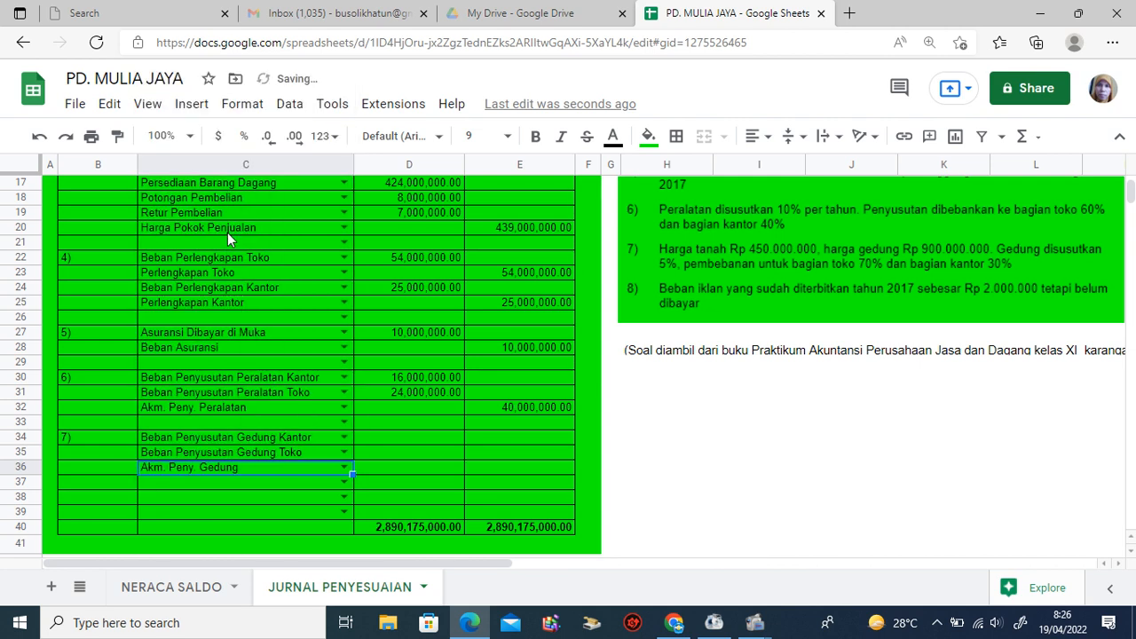
Enter =5%*900000000 as the Akm. Peny. Gedung credit in E36
{"action": "left_click", "coordinate": [487, 470]}
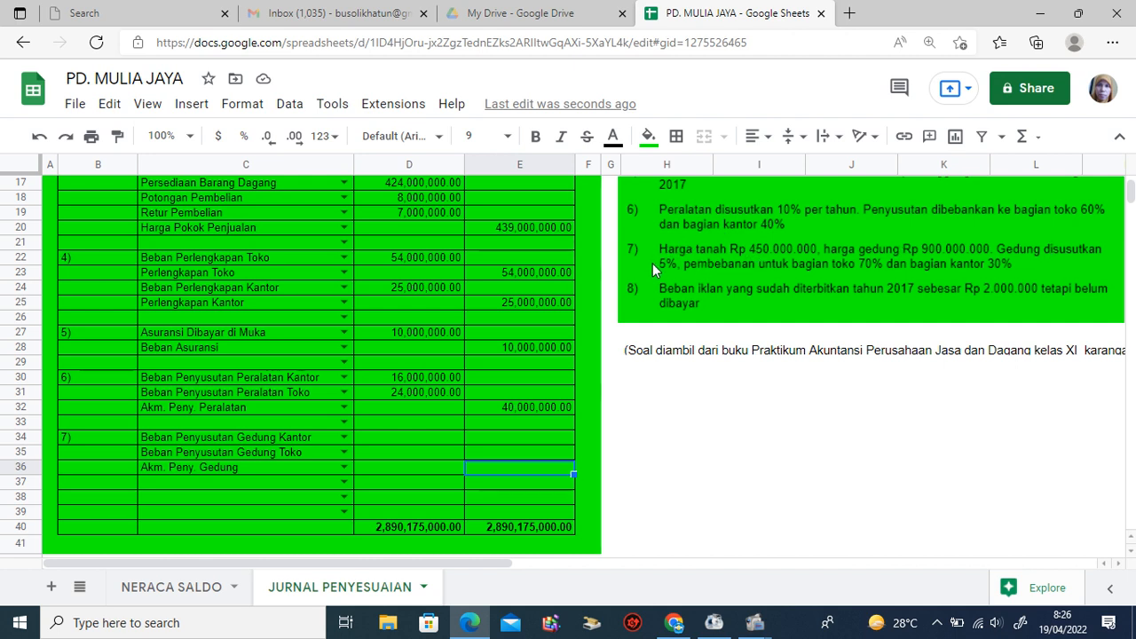
{"action": "type", "text": "=5%"}
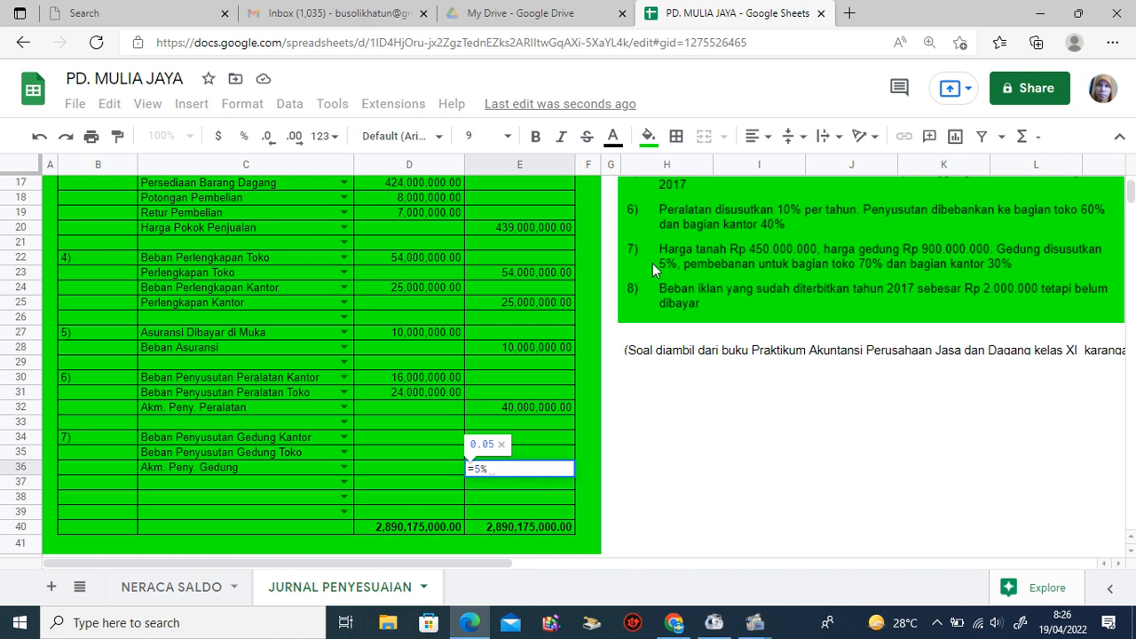
{"action": "type", "text": "*"}
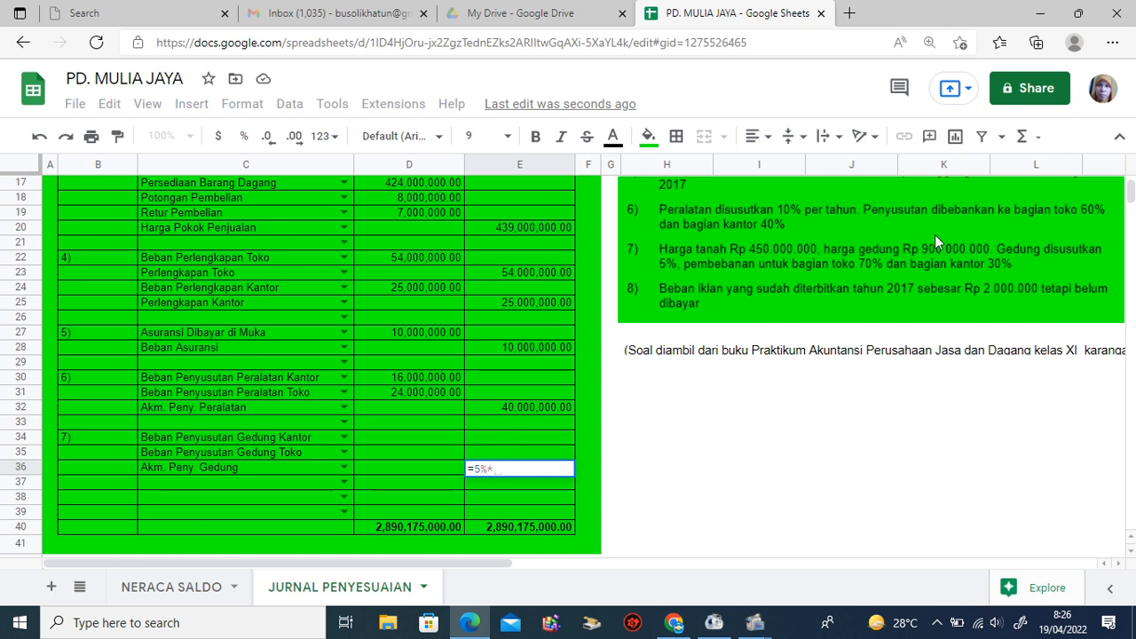
{"action": "type", "text": "9"}
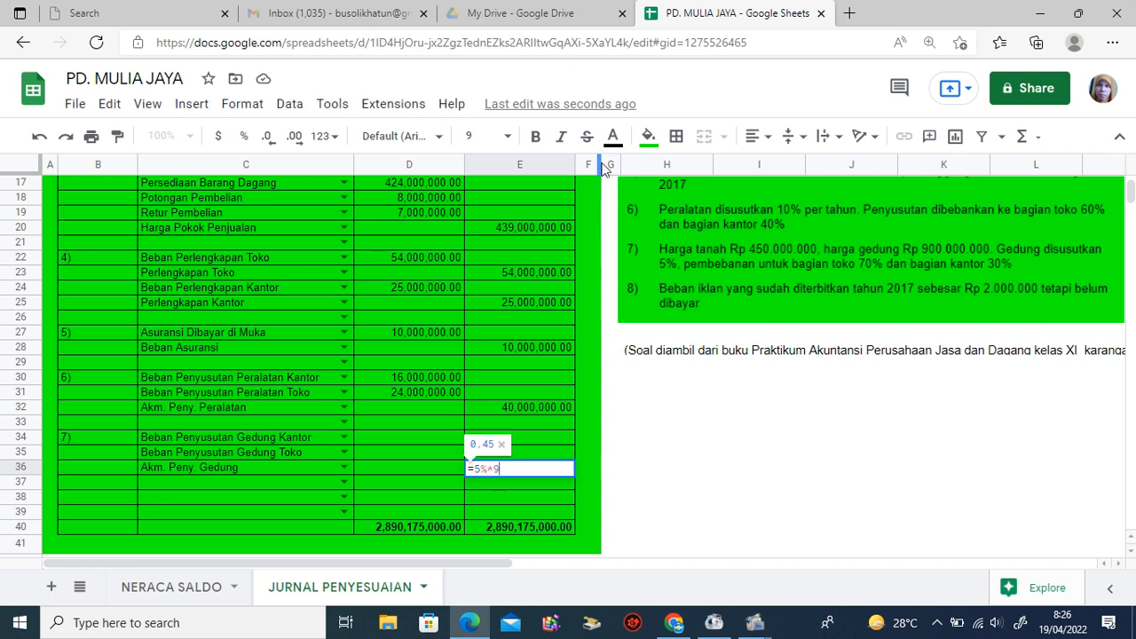
{"action": "type", "text": "00000000"}
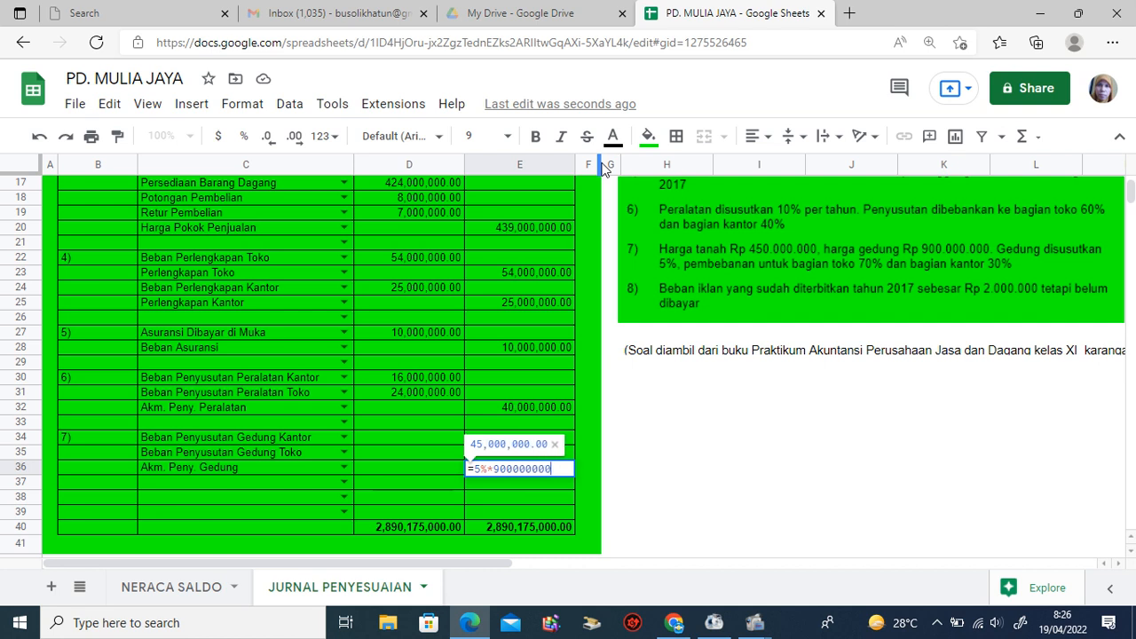
{"action": "key", "text": "Return"}
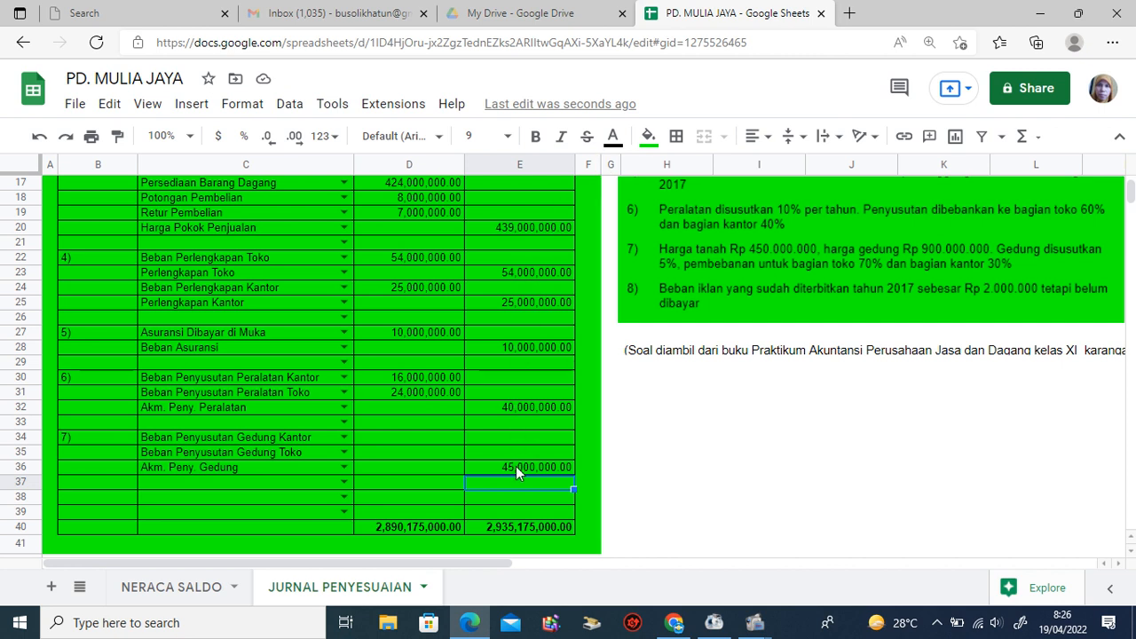
Enter =30%*E36 as the Beban Penyusutan Gedung Kantor debit in D34
{"action": "left_click", "coordinate": [416, 426]}
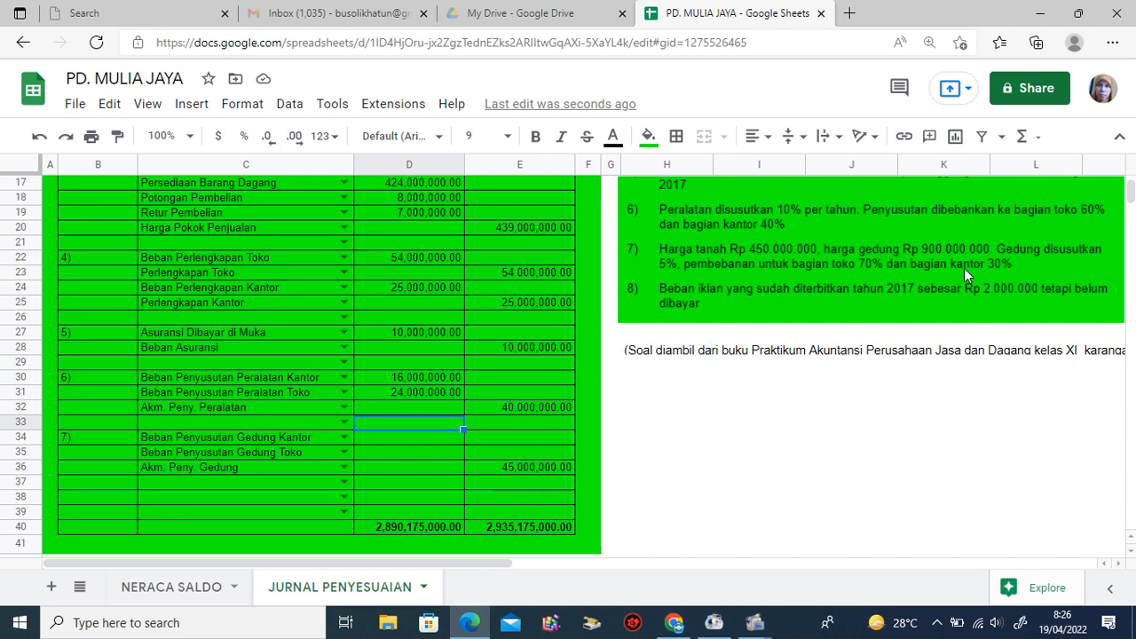
{"action": "left_click", "coordinate": [384, 434]}
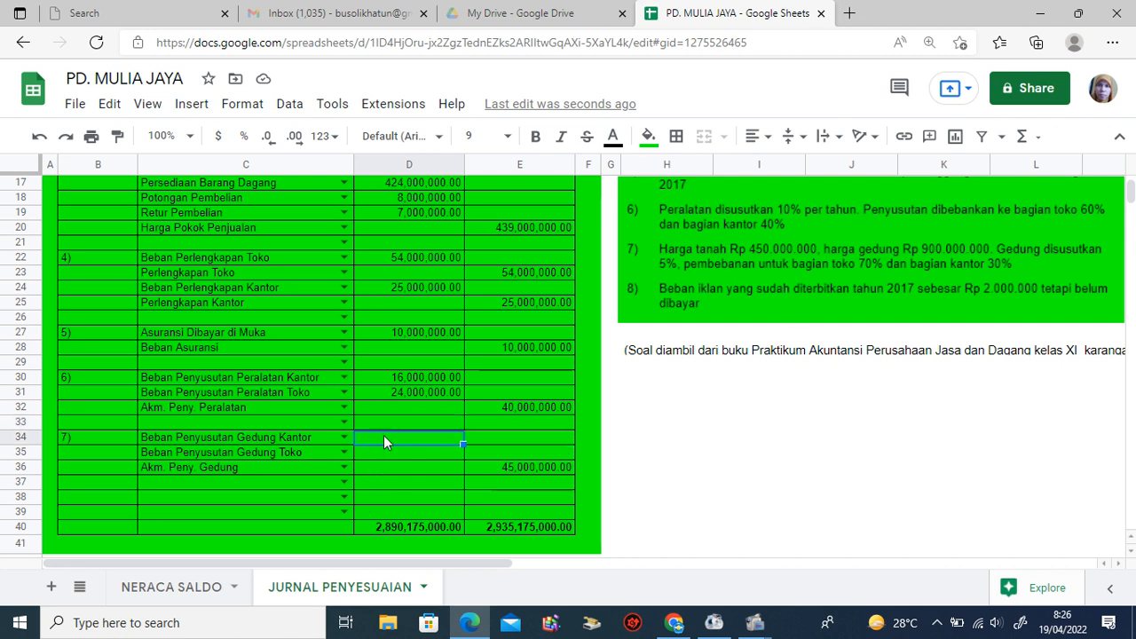
{"action": "type", "text": "=30%*"}
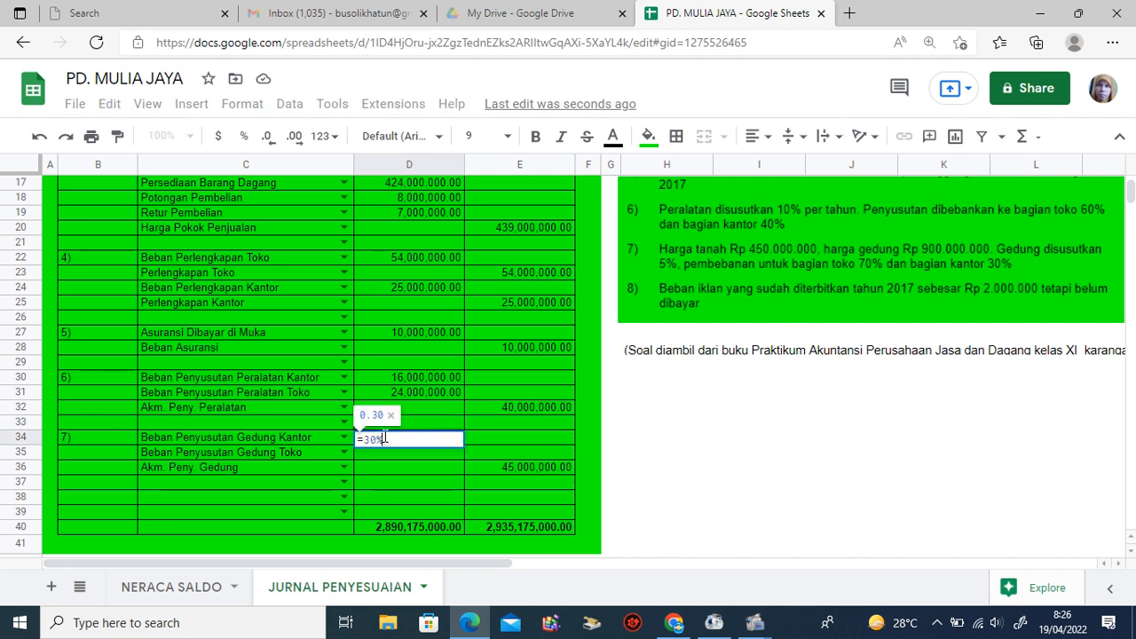
{"action": "left_click", "coordinate": [534, 469]}
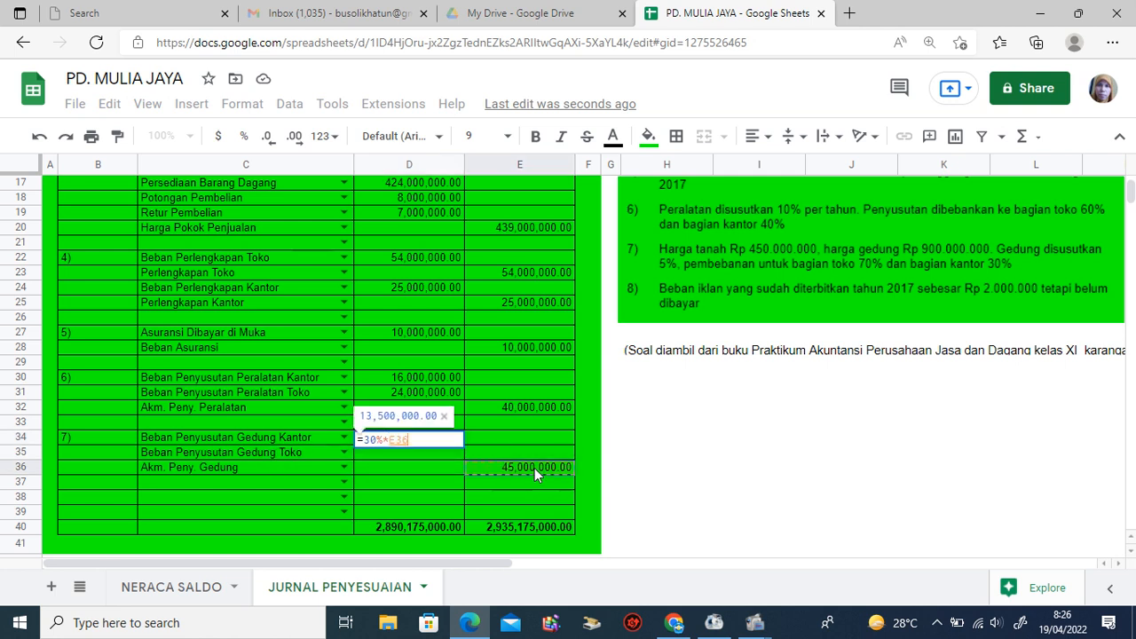
{"action": "key", "text": "Return"}
Enter =70%*E36 as the Beban Penyusutan Gedung Toko debit in D35
{"action": "type", "text": "=705*"}
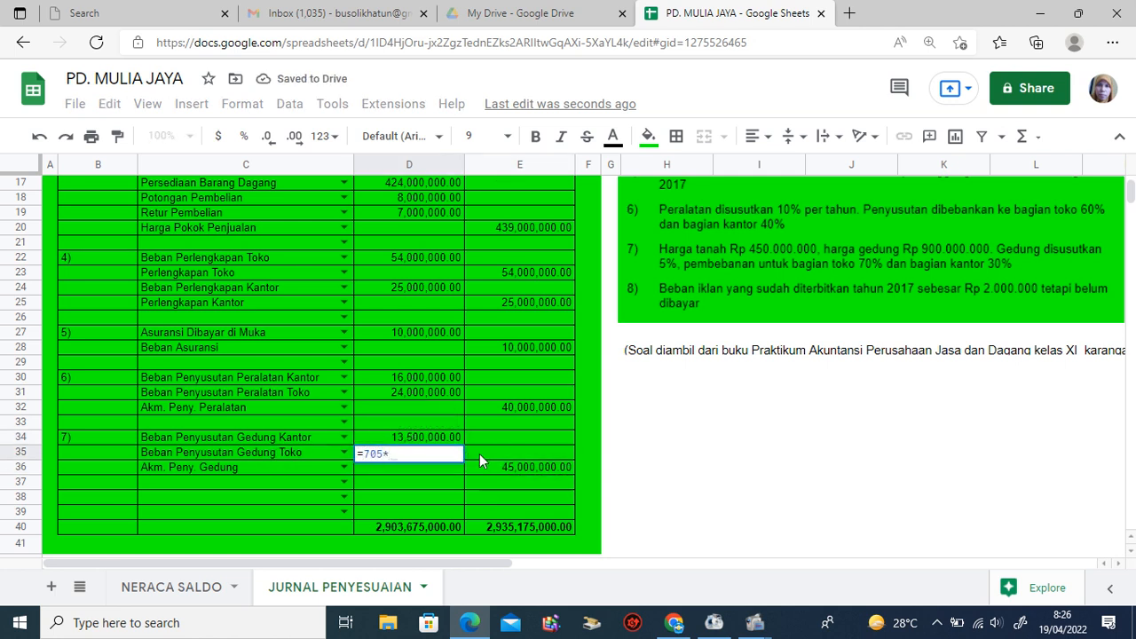
{"action": "key", "text": "BackSpace"}
{"action": "key", "text": "BackSpace"}
{"action": "type", "text": "%*"}
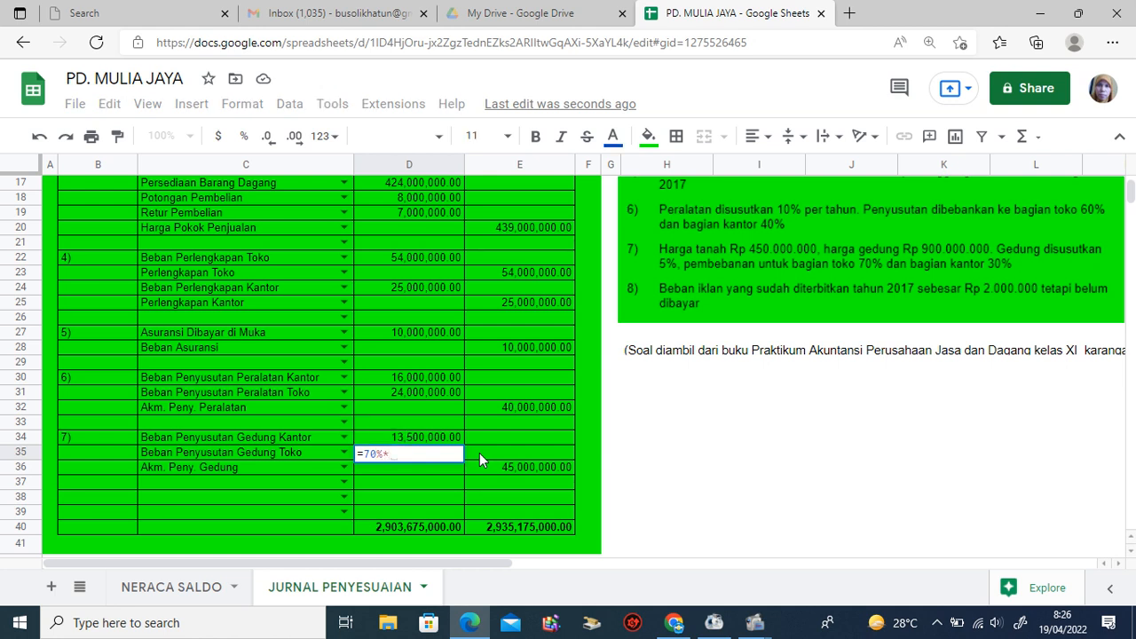
{"action": "left_click", "coordinate": [524, 465]}
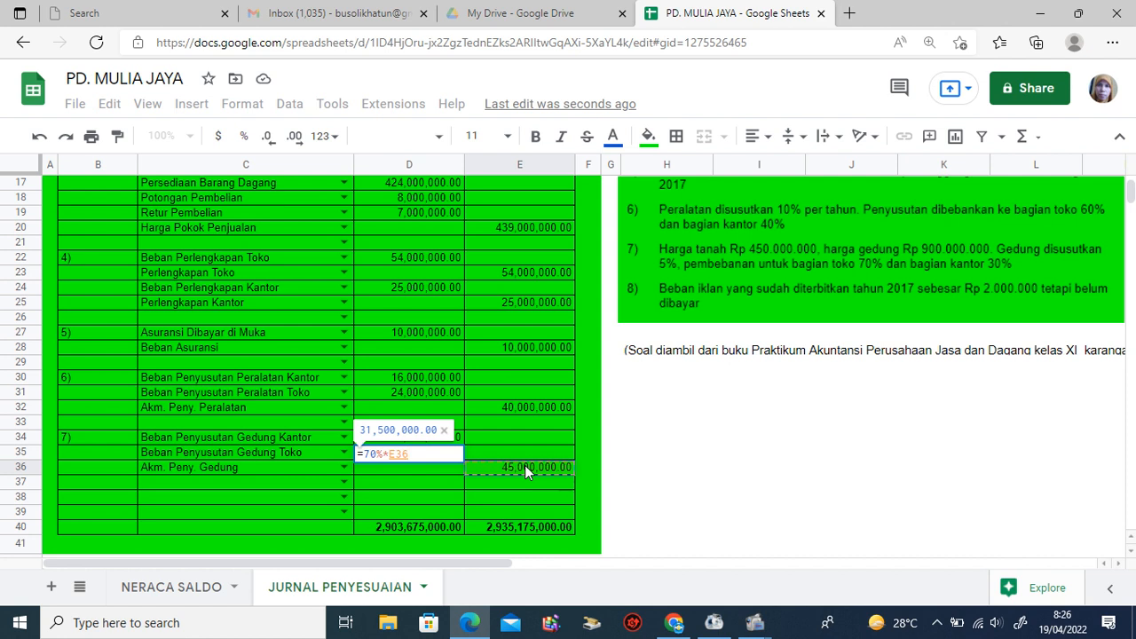
{"action": "key", "text": "Return"}
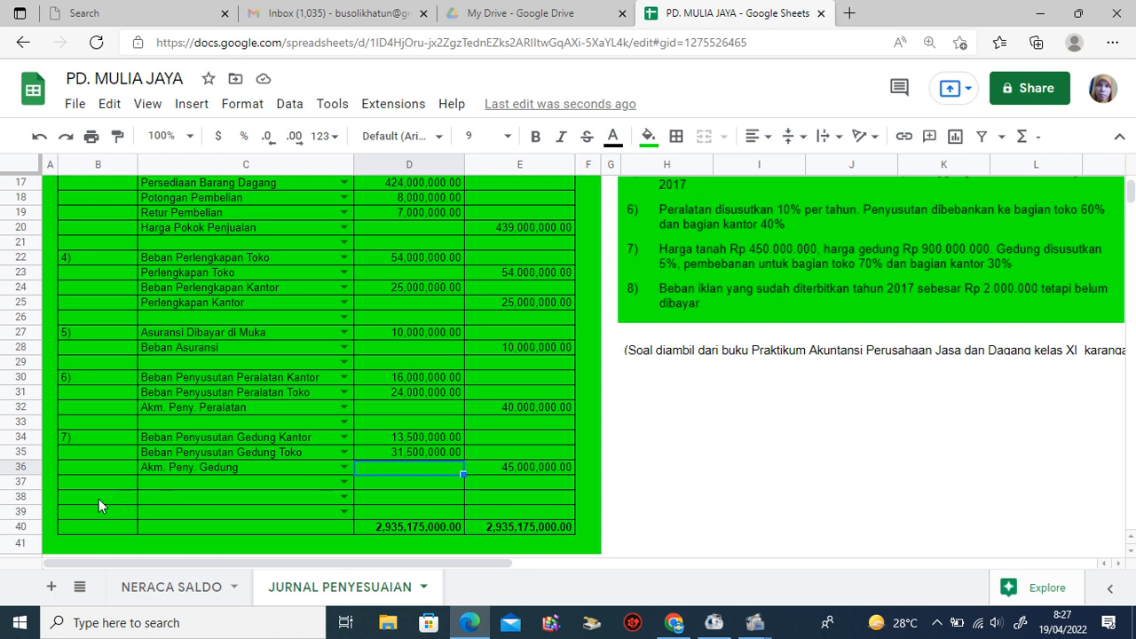
Number the next adjustment 8) in B38 and set its first account in C38 to Beban Iklan
{"action": "left_click", "coordinate": [73, 497]}
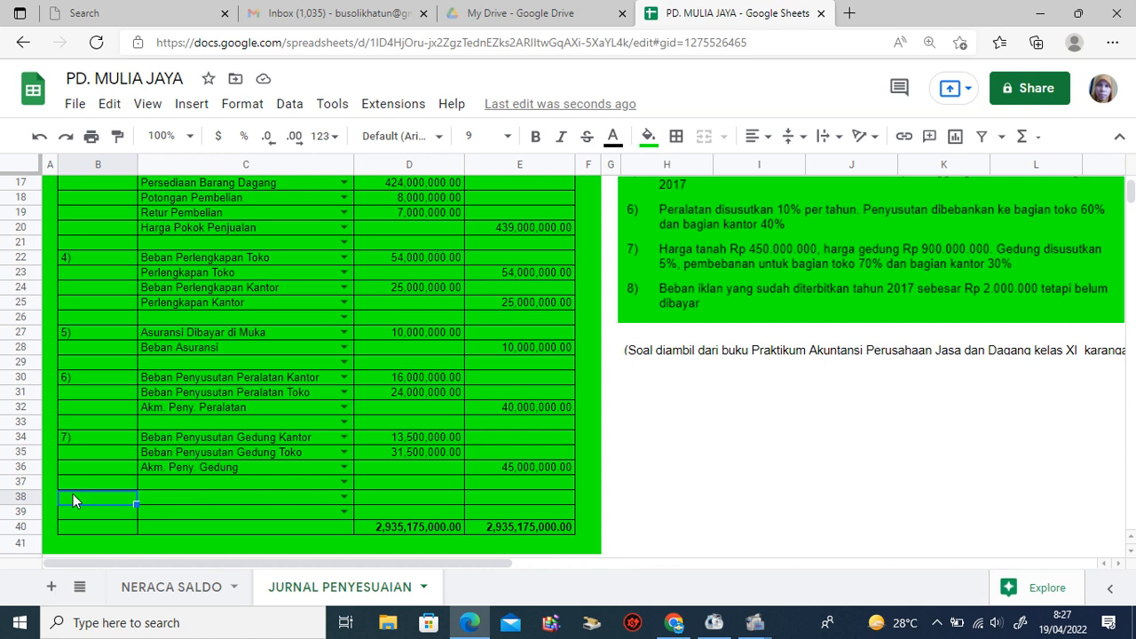
{"action": "type", "text": "8)"}
{"action": "key", "text": "BackSpace"}
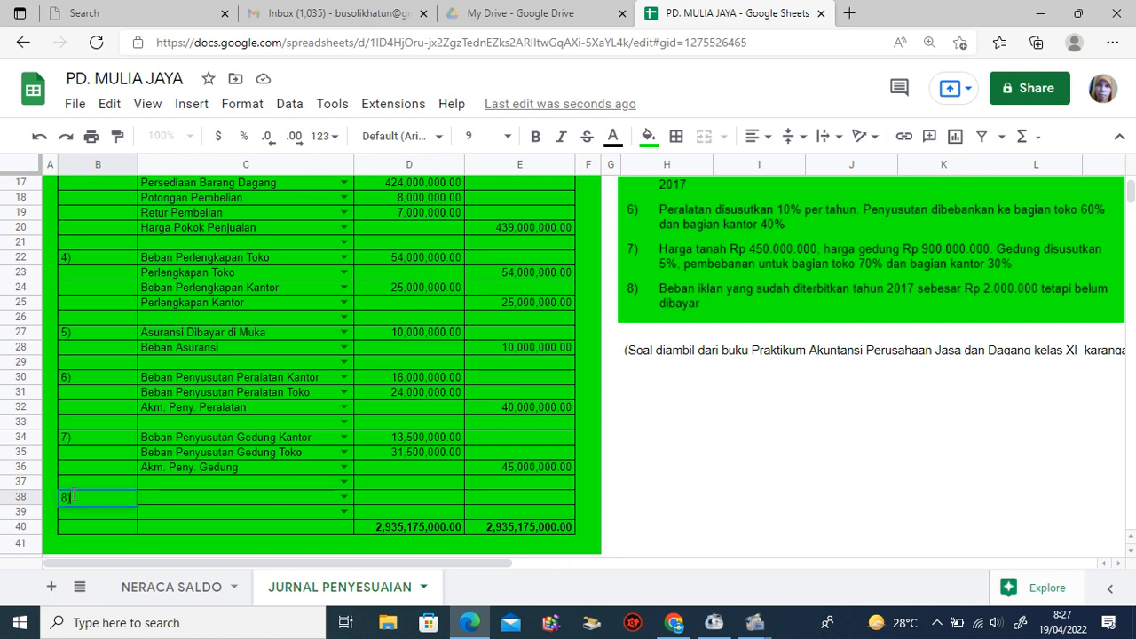
{"action": "type", "text": ")"}
{"action": "left_click", "coordinate": [212, 495]}
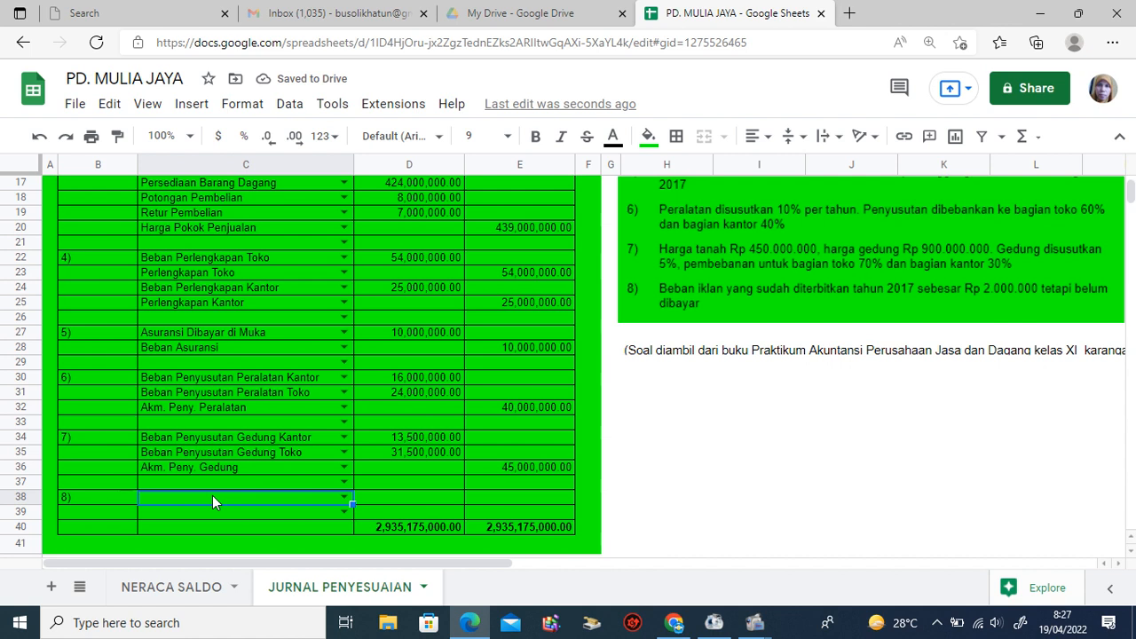
{"action": "left_click", "coordinate": [343, 497]}
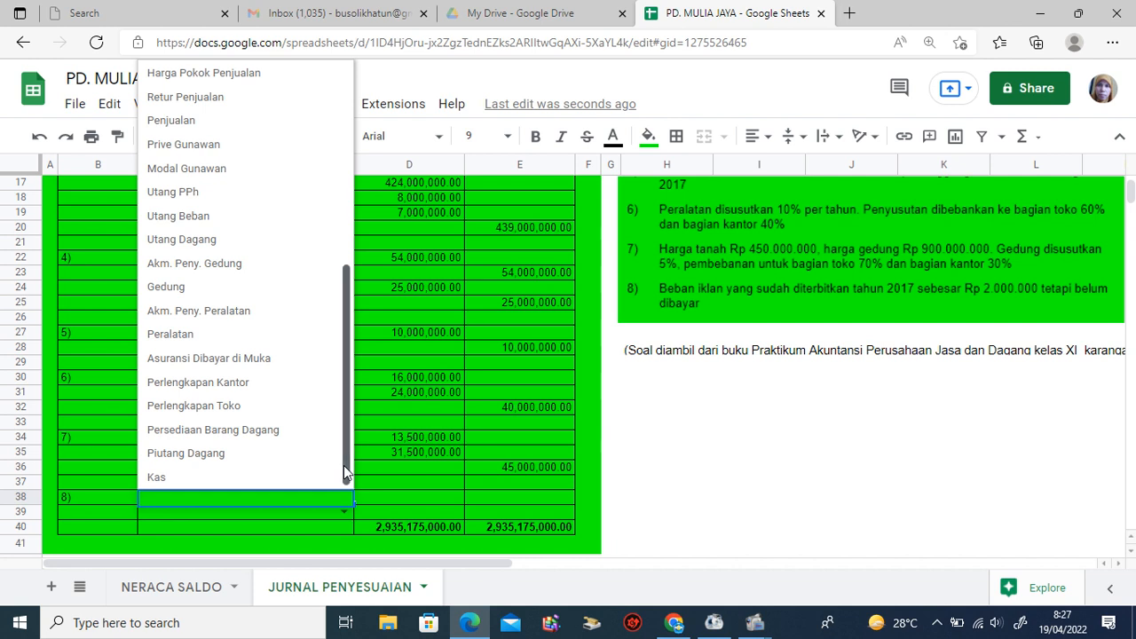
{"action": "left_click_drag", "start_coordinate": [344, 465], "coordinate": [351, 352]}
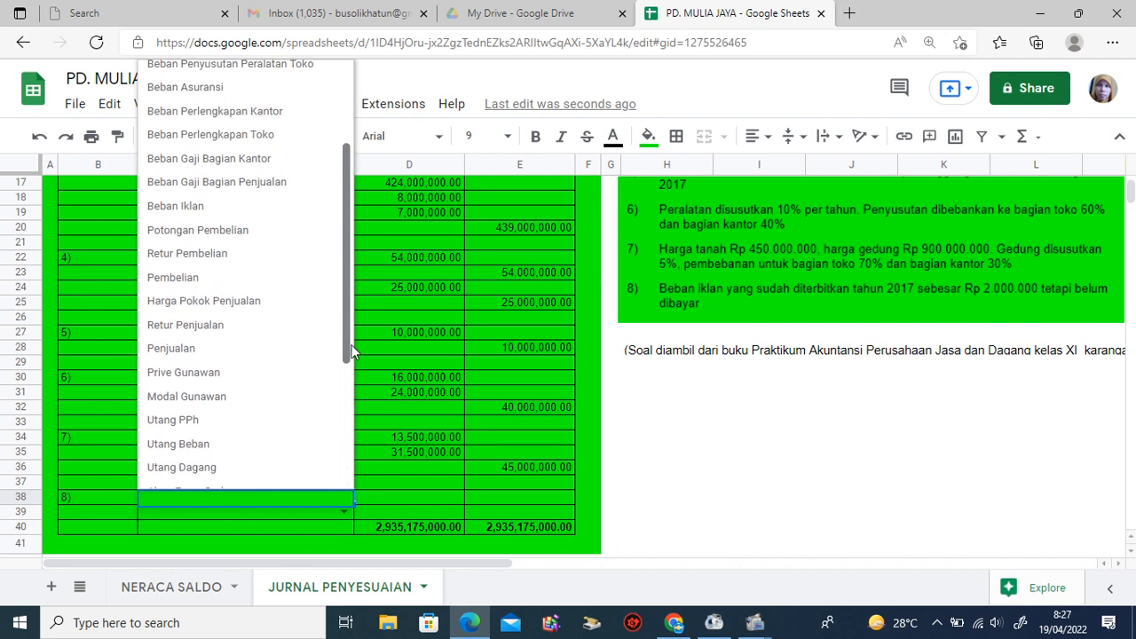
{"action": "left_click", "coordinate": [217, 210]}
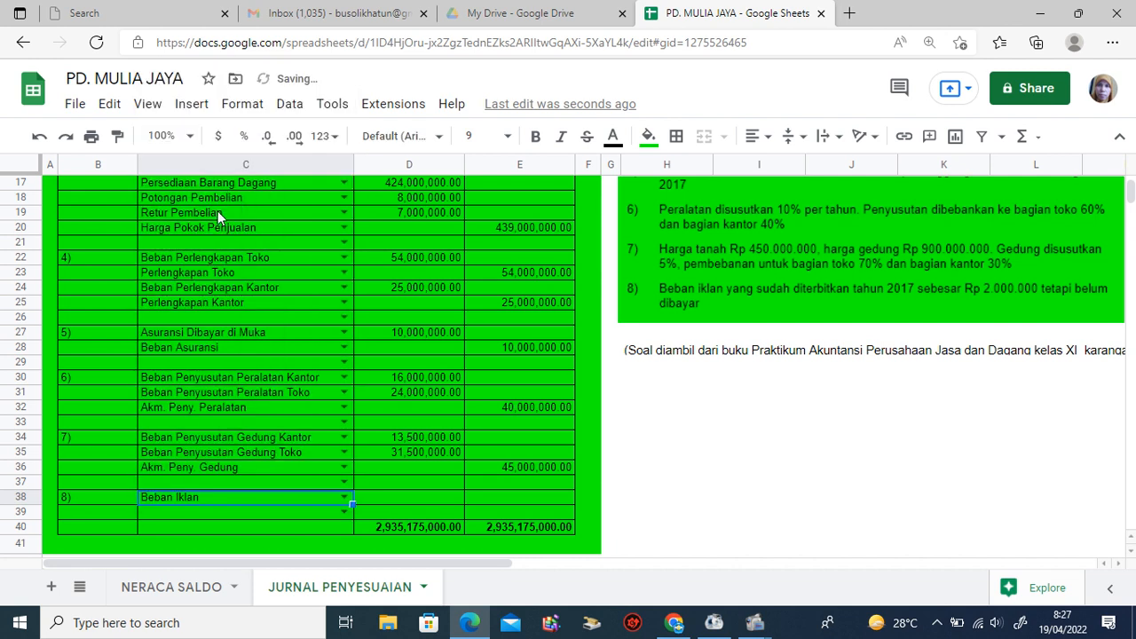
Set the credited account of adjustment 8 in C39 to Utang Beban
{"action": "left_click", "coordinate": [345, 512]}
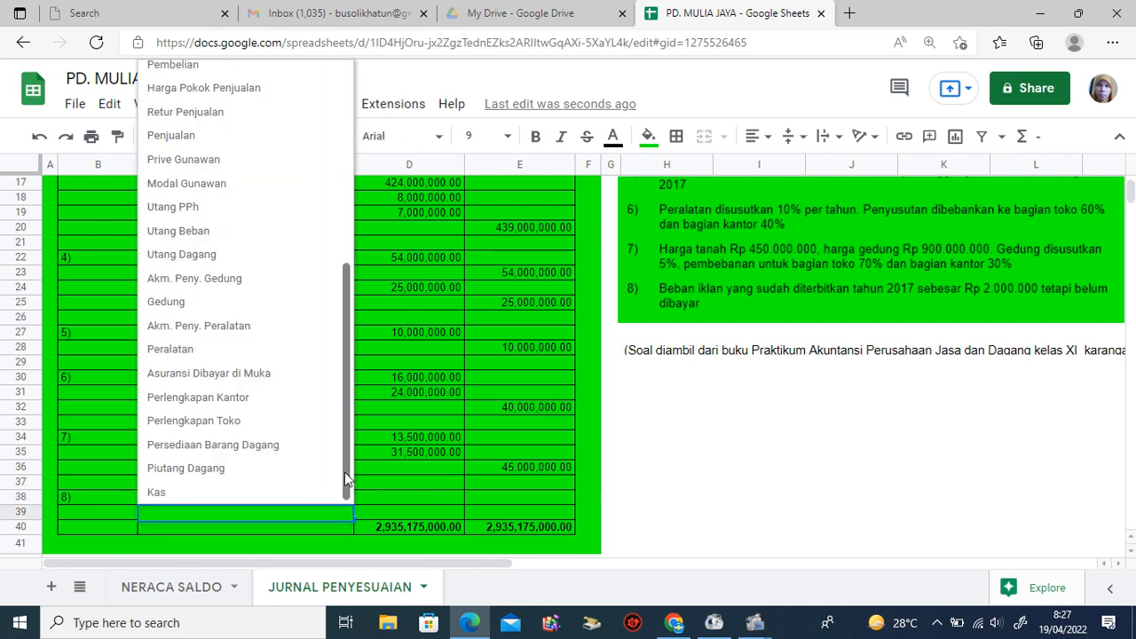
{"action": "left_click_drag", "start_coordinate": [344, 468], "coordinate": [350, 365]}
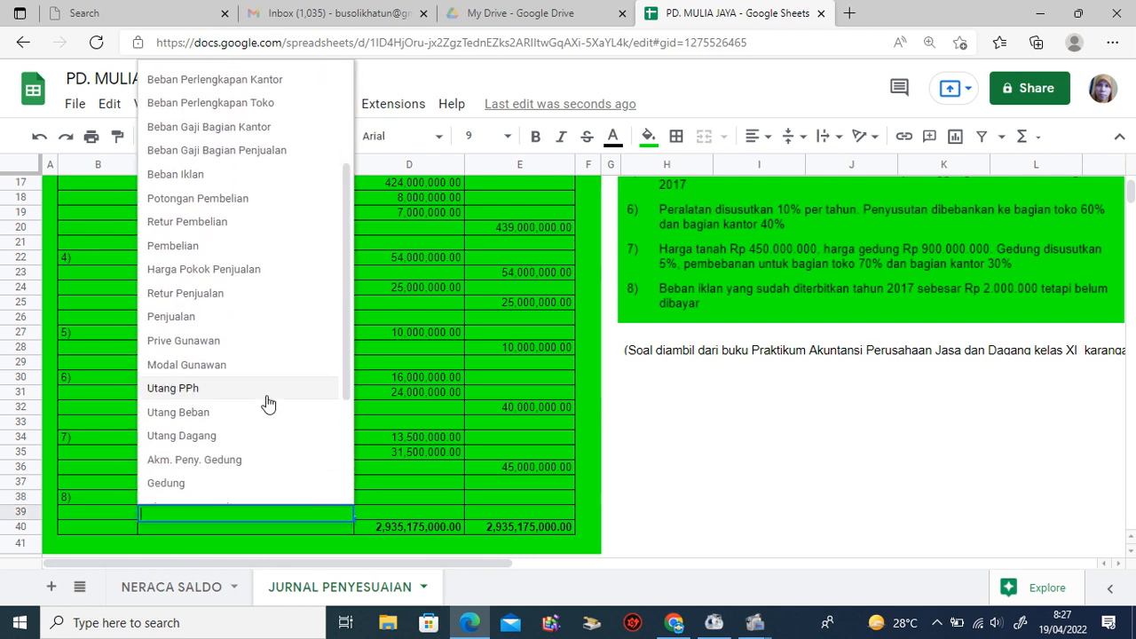
{"action": "left_click", "coordinate": [204, 413]}
Enter 2000000 as the Beban Iklan debit in D38
{"action": "left_click", "coordinate": [437, 499]}
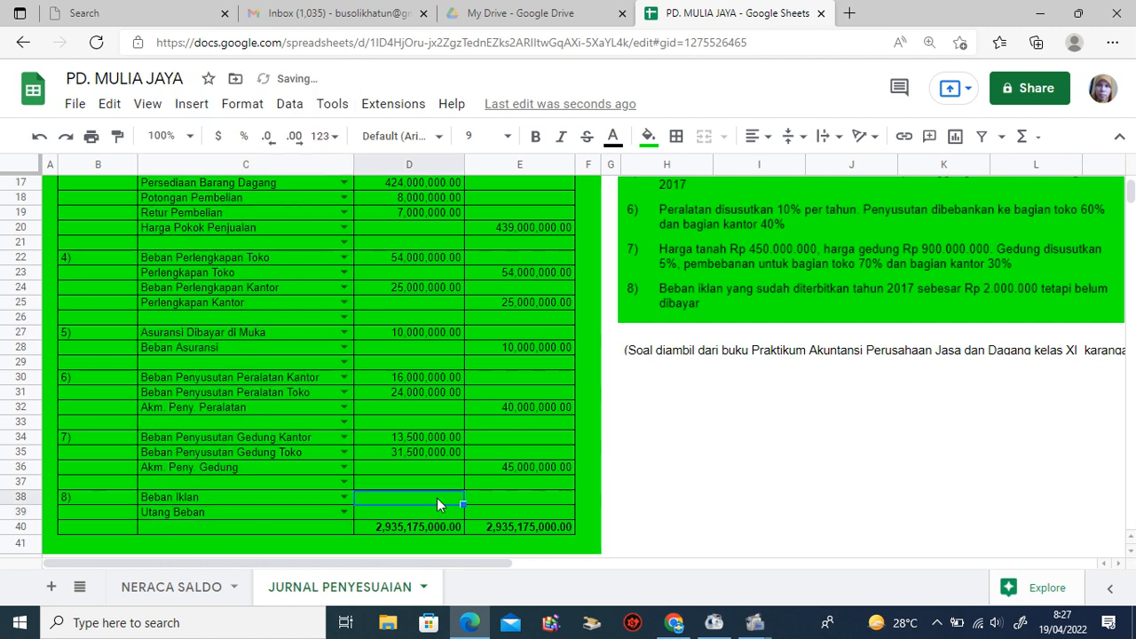
{"action": "type", "text": "2"}
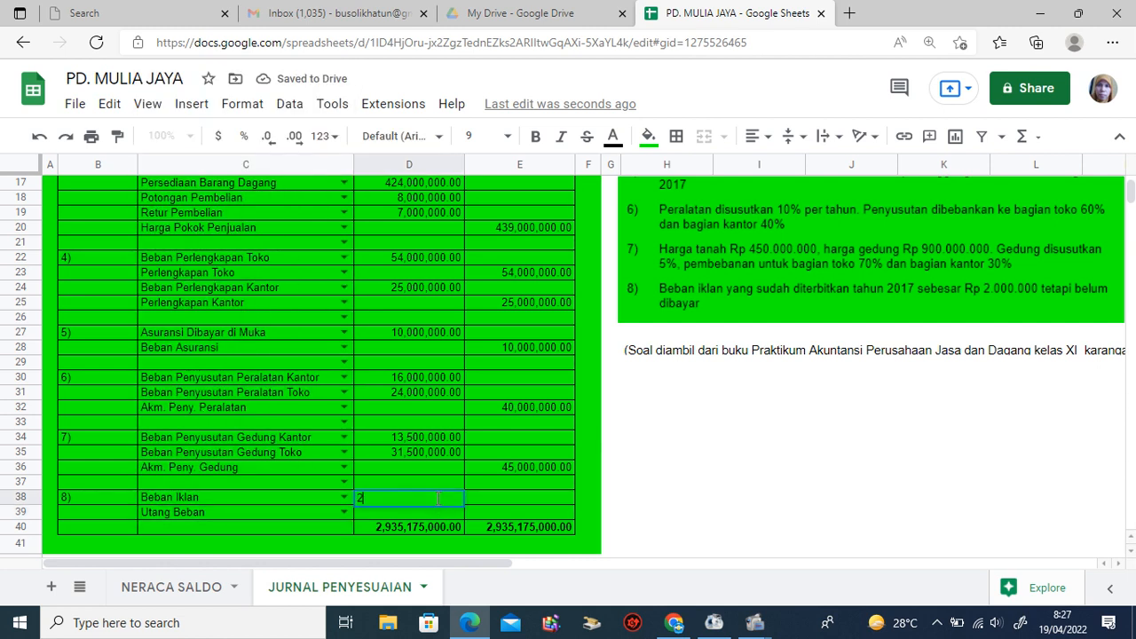
{"action": "type", "text": "000000"}
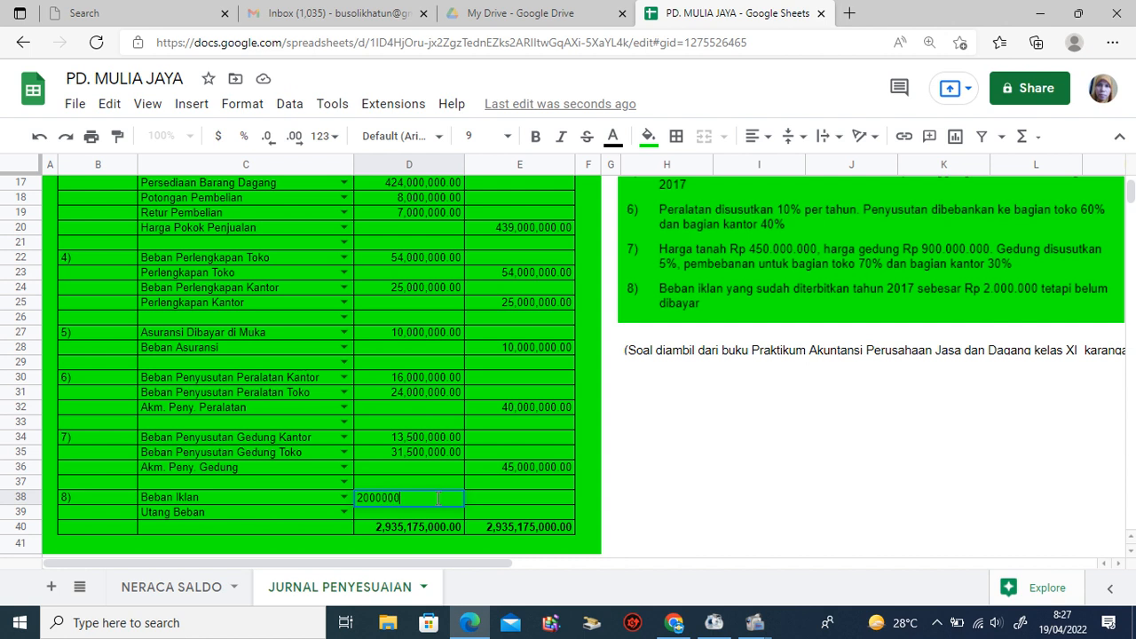
{"action": "key", "text": "Return"}
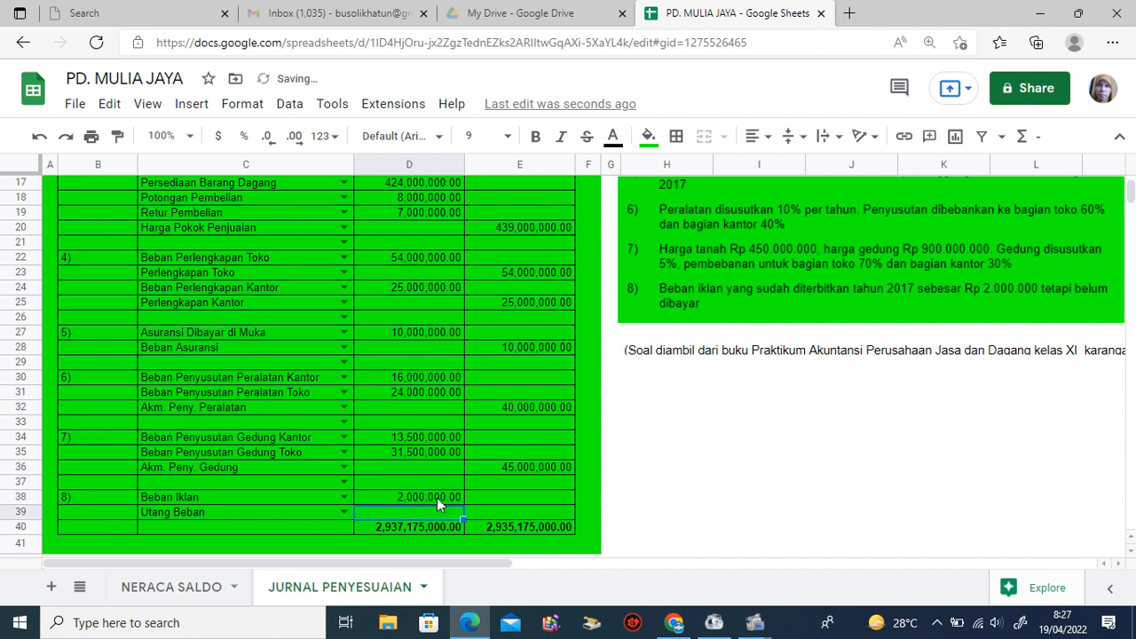
Enter =D38 as the Utang Beban credit in E39
{"action": "left_click", "coordinate": [508, 513]}
{"action": "type", "text": "="}
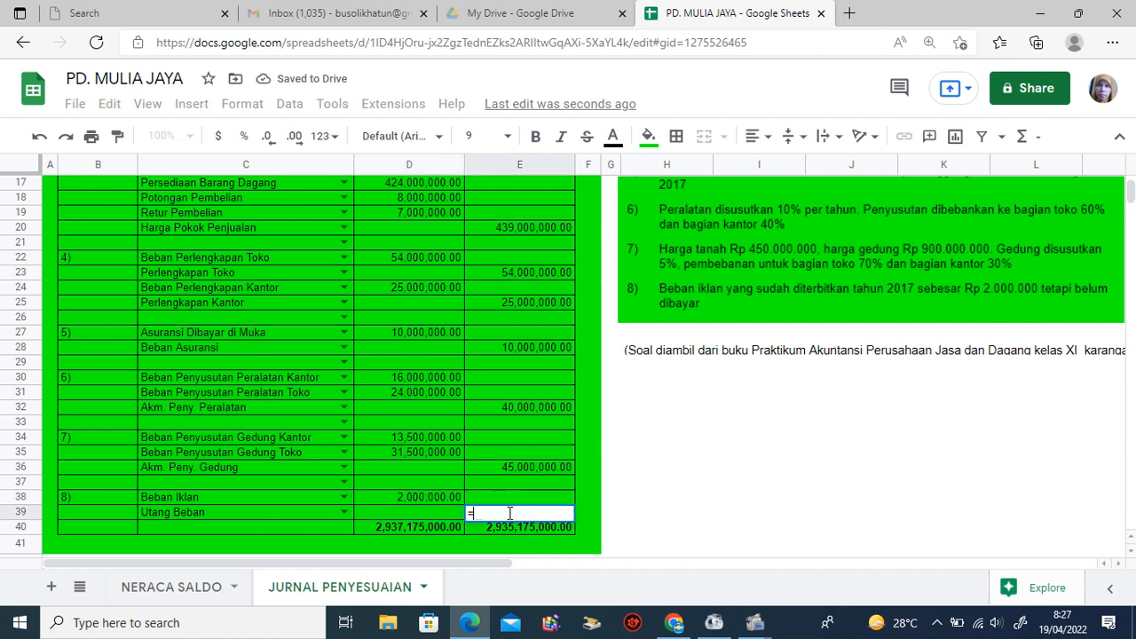
{"action": "left_click", "coordinate": [439, 496]}
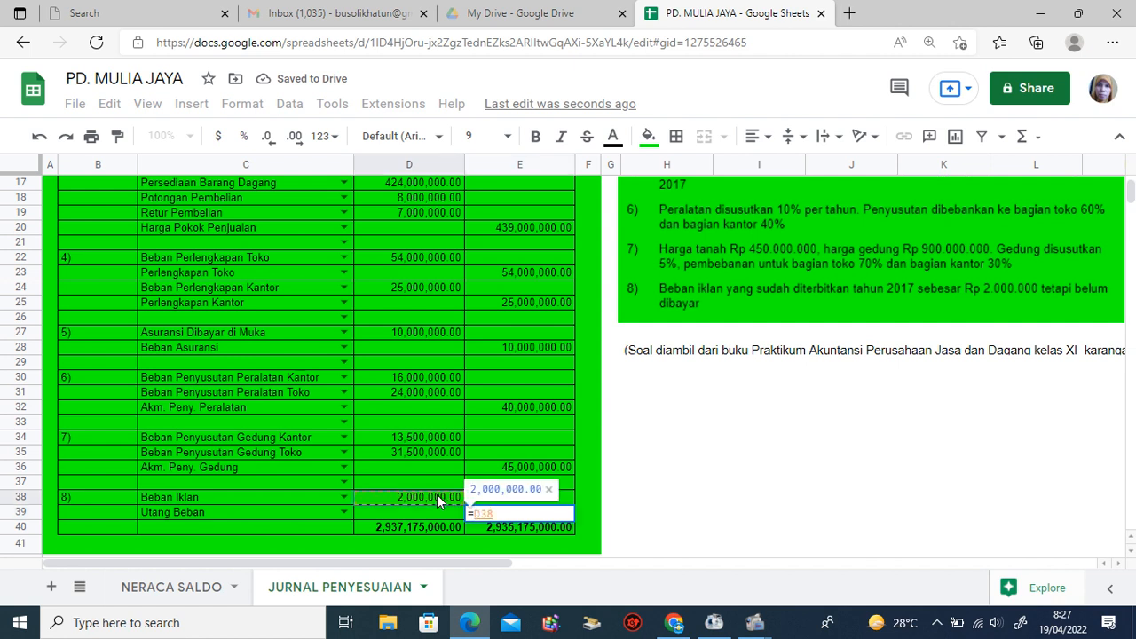
{"action": "key", "text": "Return"}
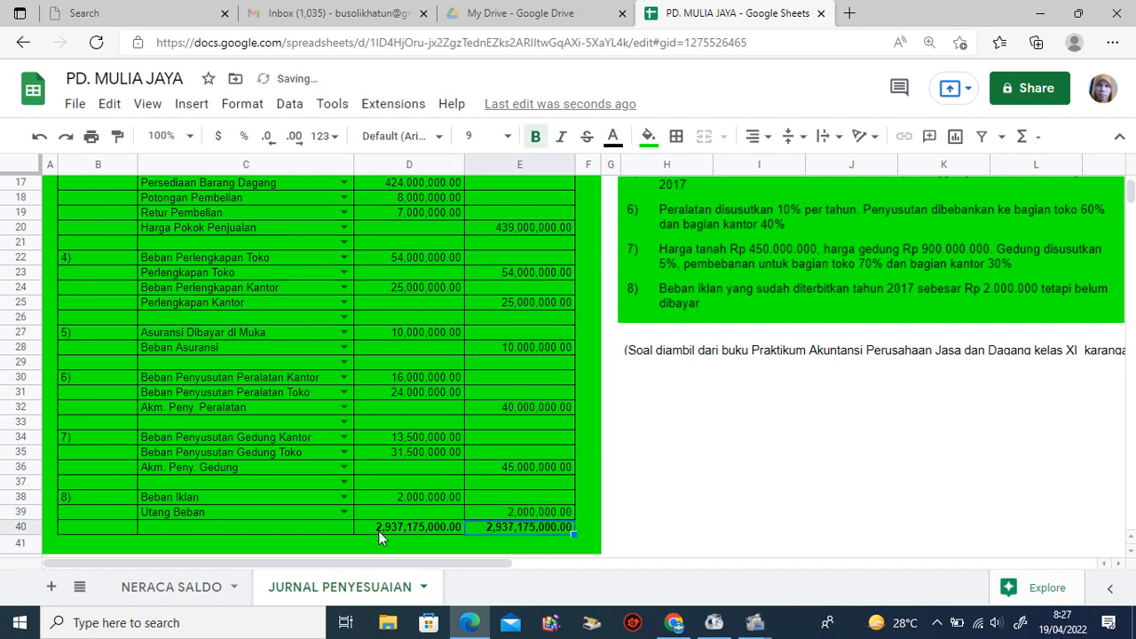